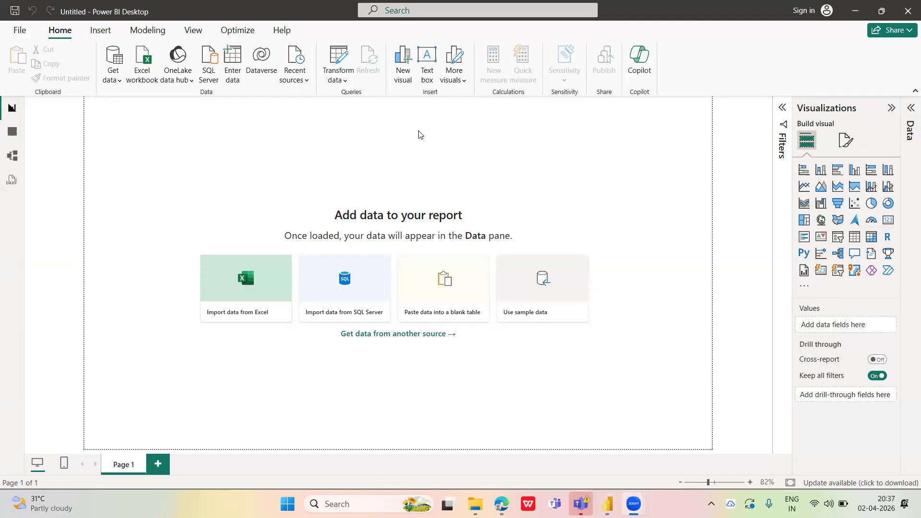
Expand the Data pane next to the Visualizations pane
click(572, 136)
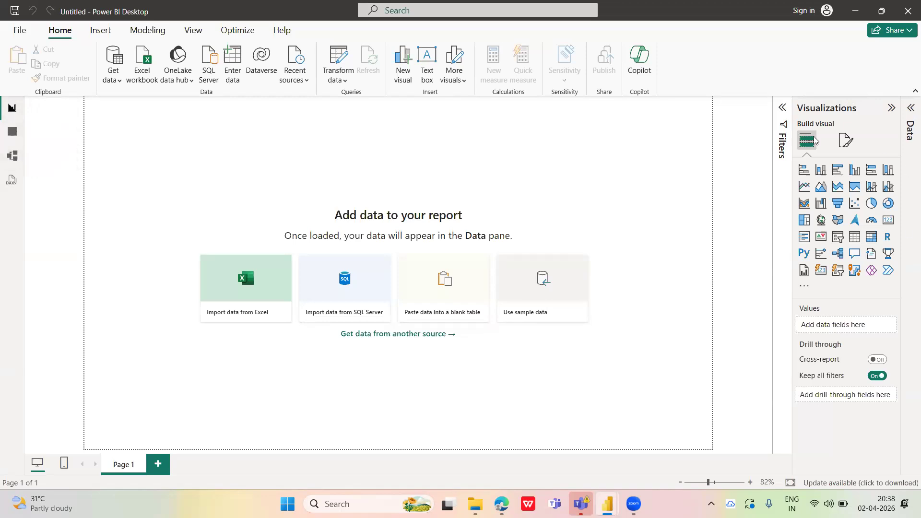
click(909, 112)
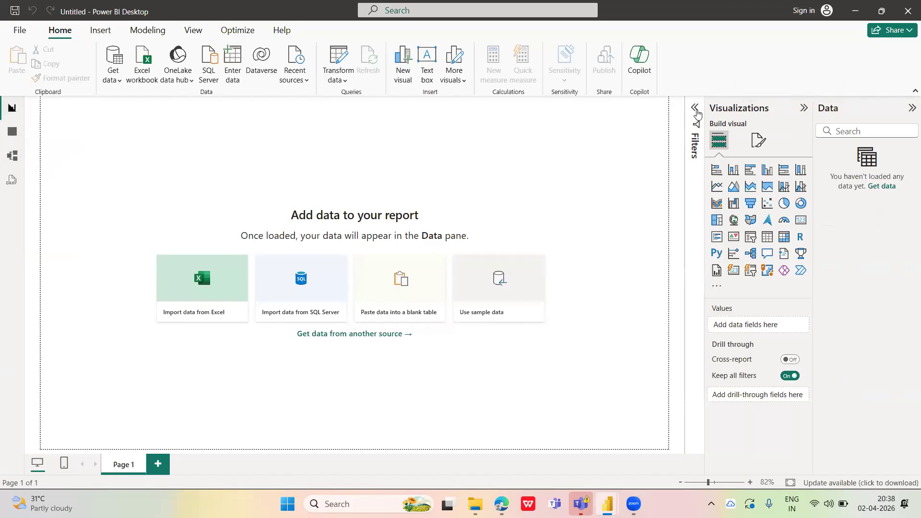
click(695, 109)
click(692, 107)
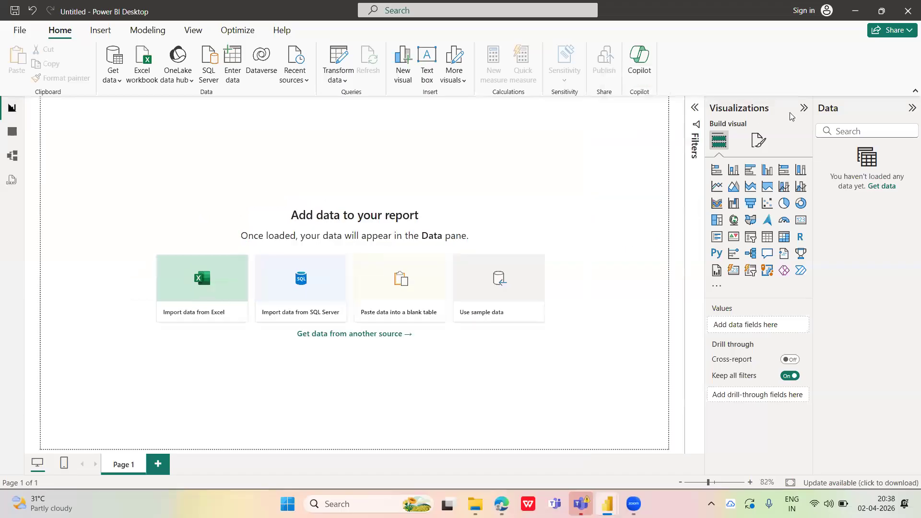
click(97, 32)
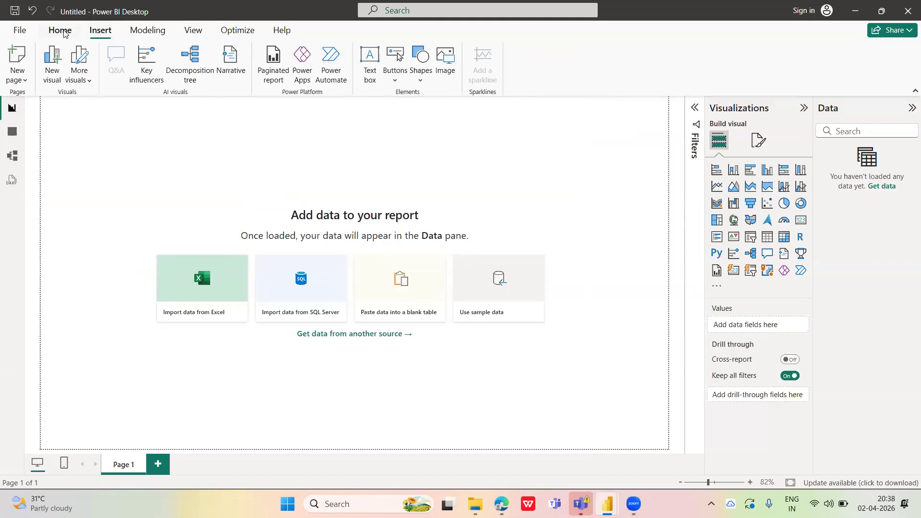
click(64, 31)
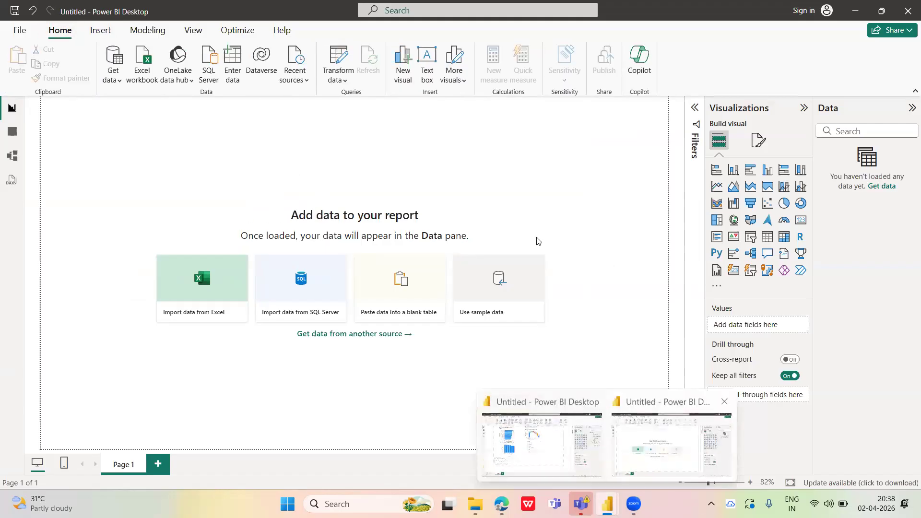
click(144, 64)
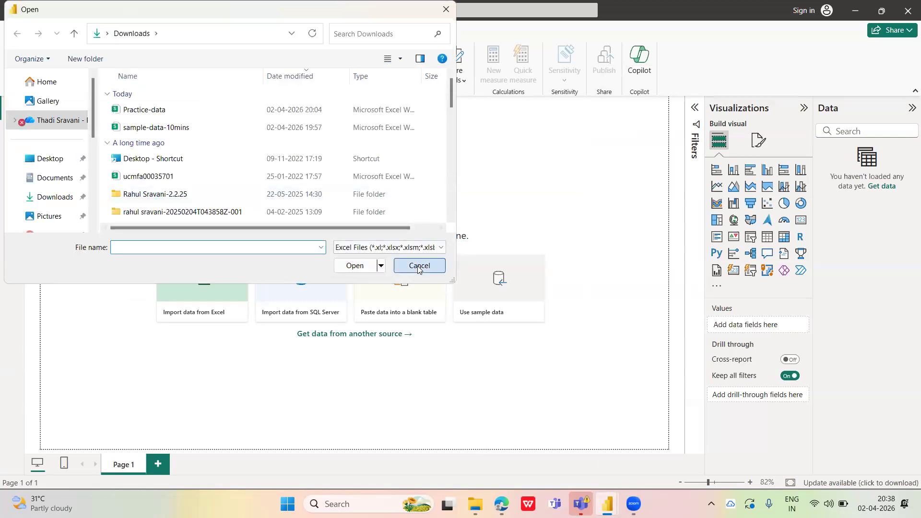
click(419, 265)
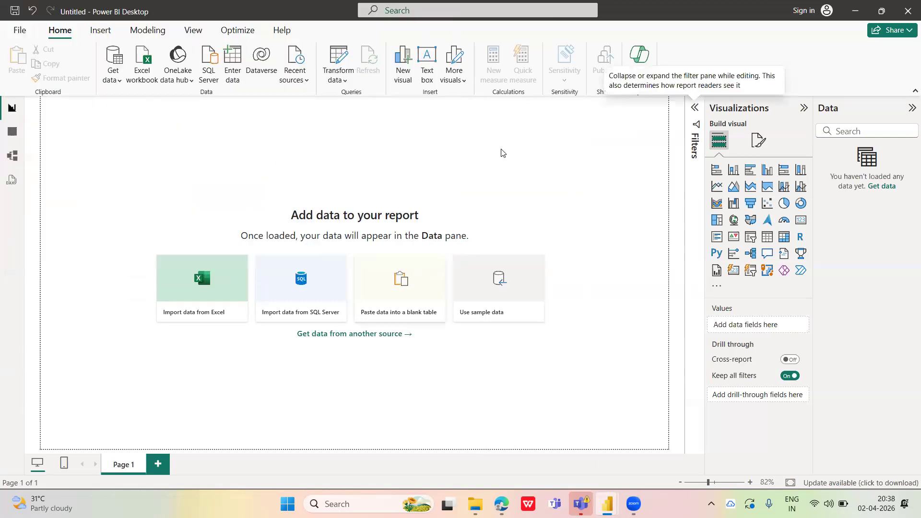
Import the Practice-data Excel workbook from the Downloads folder and load its data sheet into the report
click(119, 81)
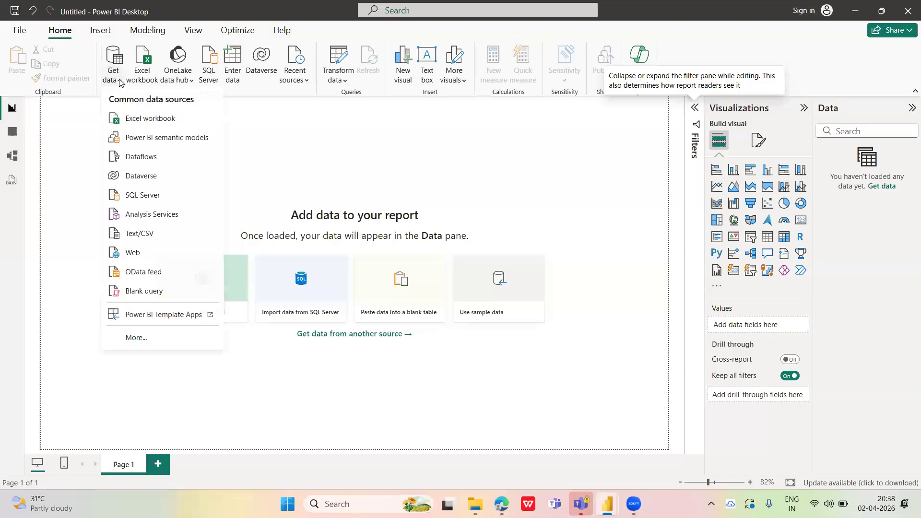
click(157, 123)
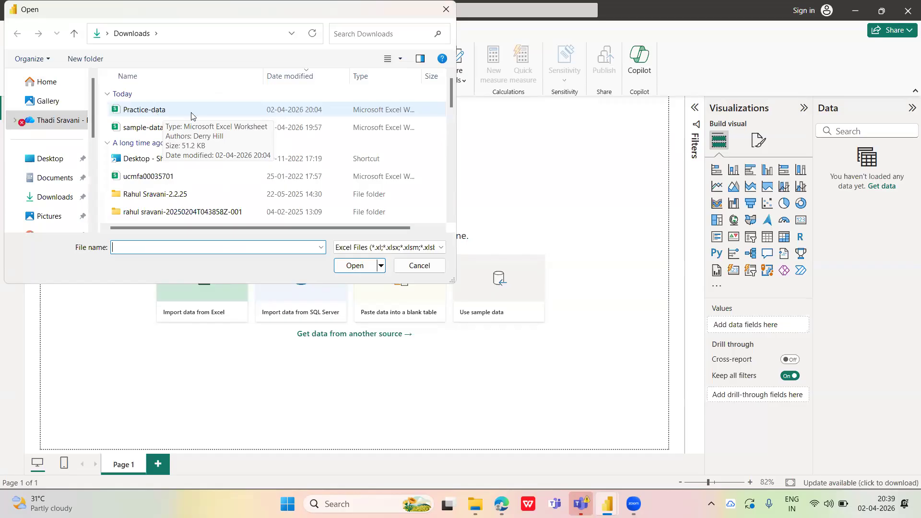
click(149, 115)
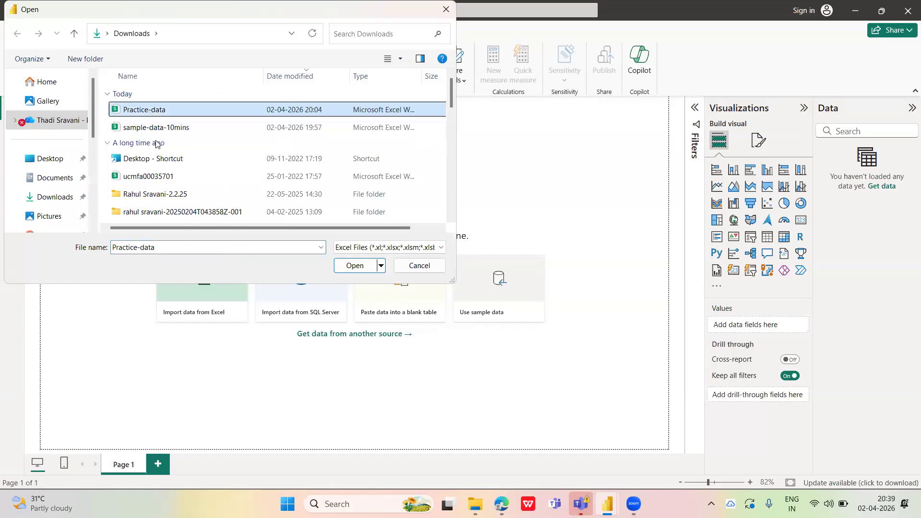
click(360, 266)
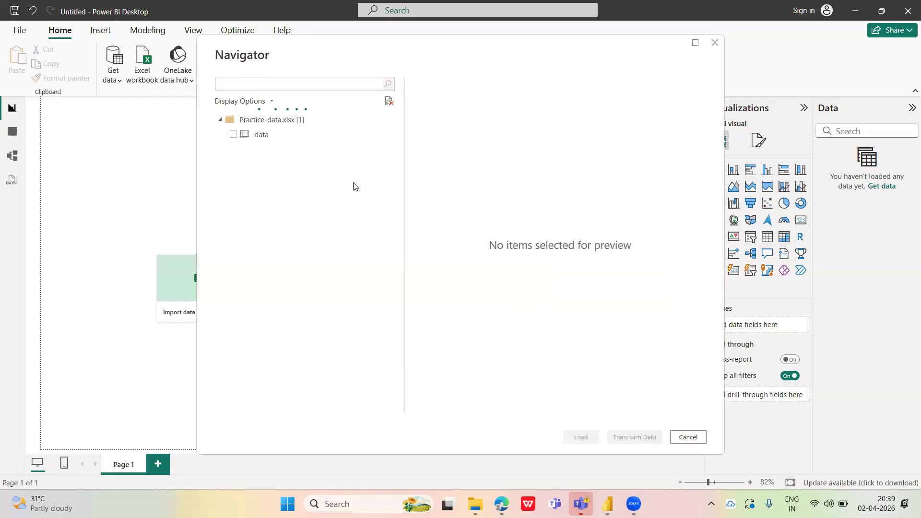
click(234, 136)
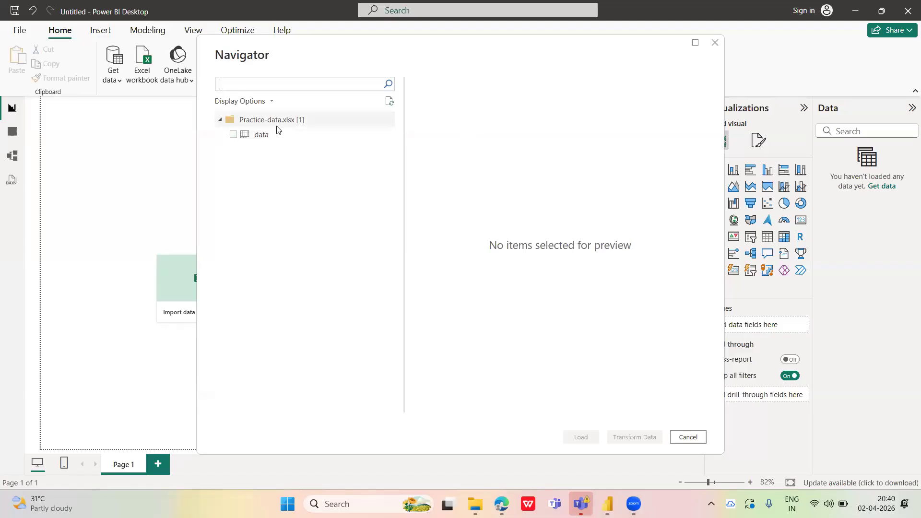
click(234, 135)
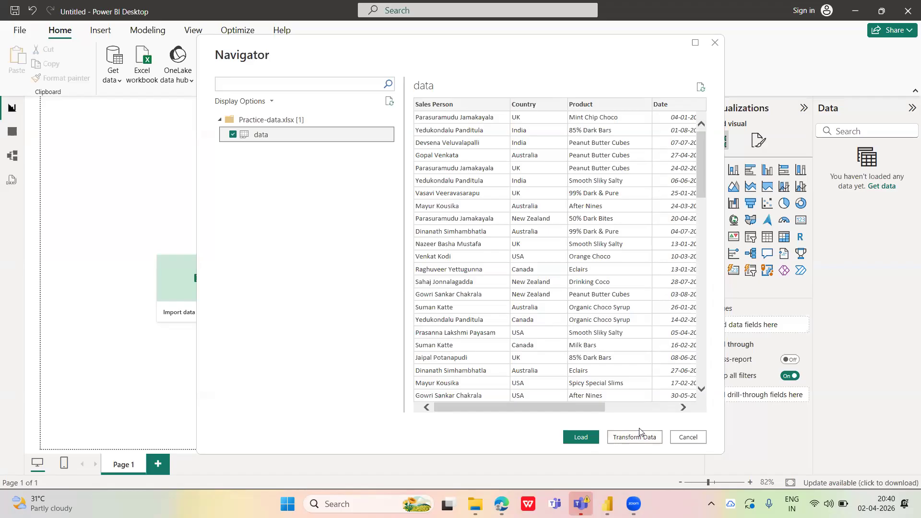
click(583, 437)
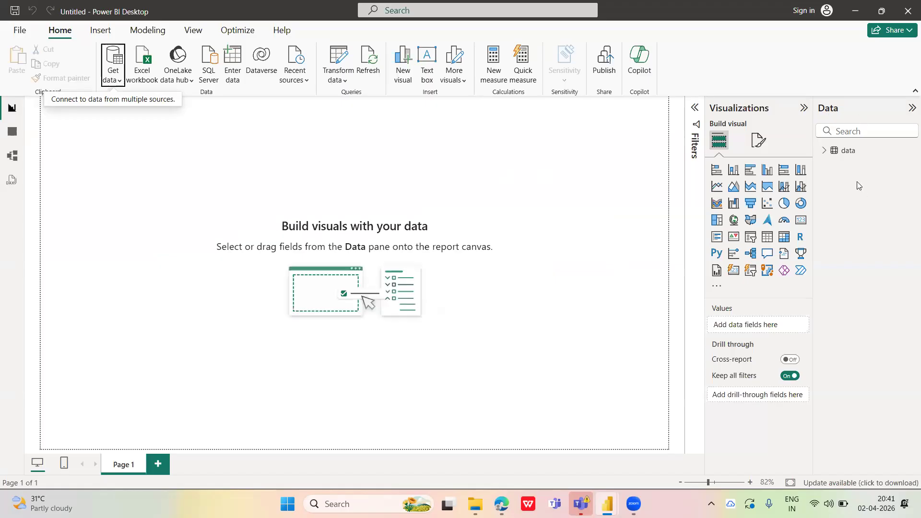
Collapse the Visualizations pane and expand the data table to list its fields
click(803, 107)
click(824, 150)
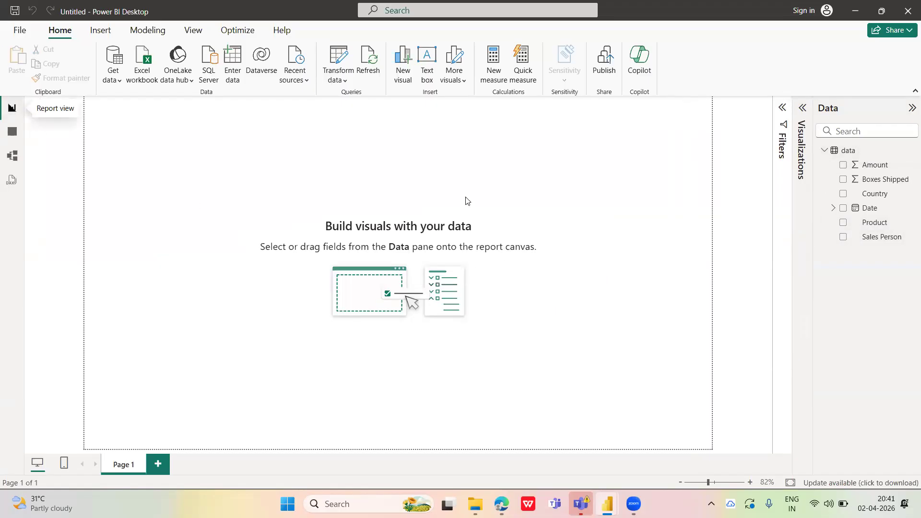
Display the loaded data table in Table view
click(16, 132)
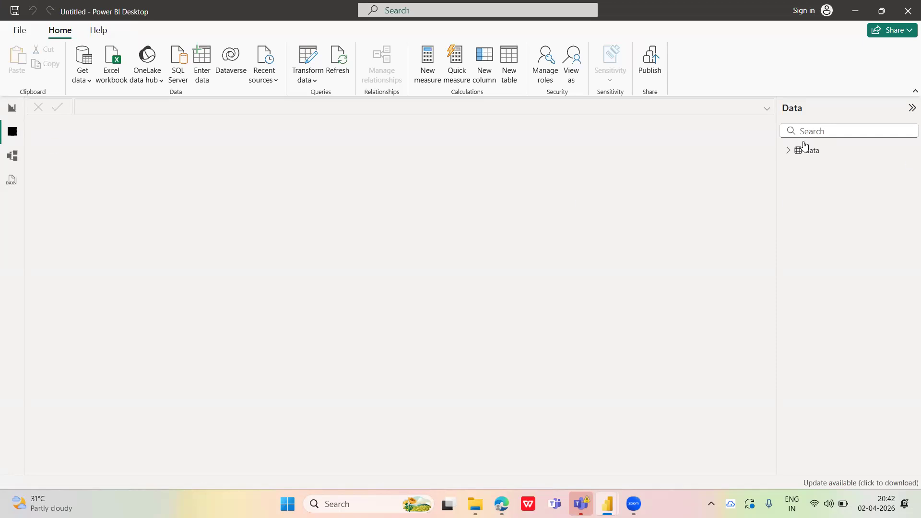
click(827, 153)
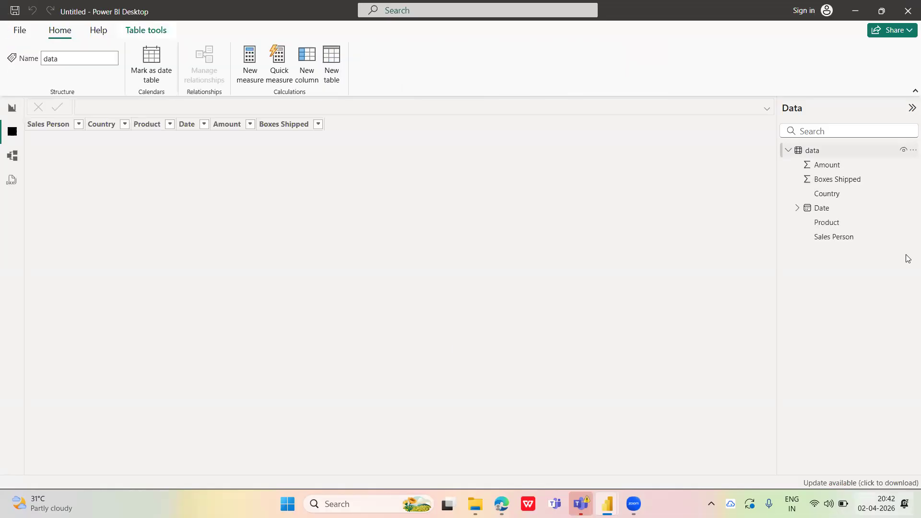
click(826, 153)
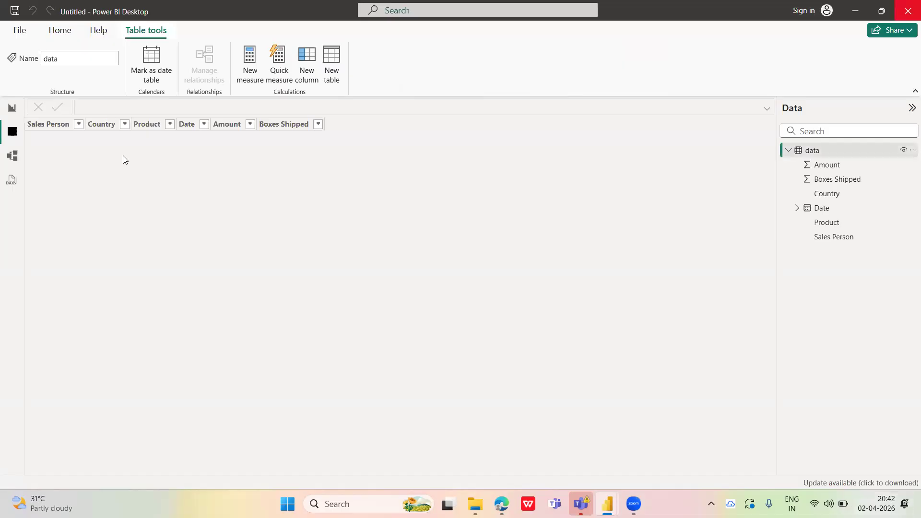
key(F2)
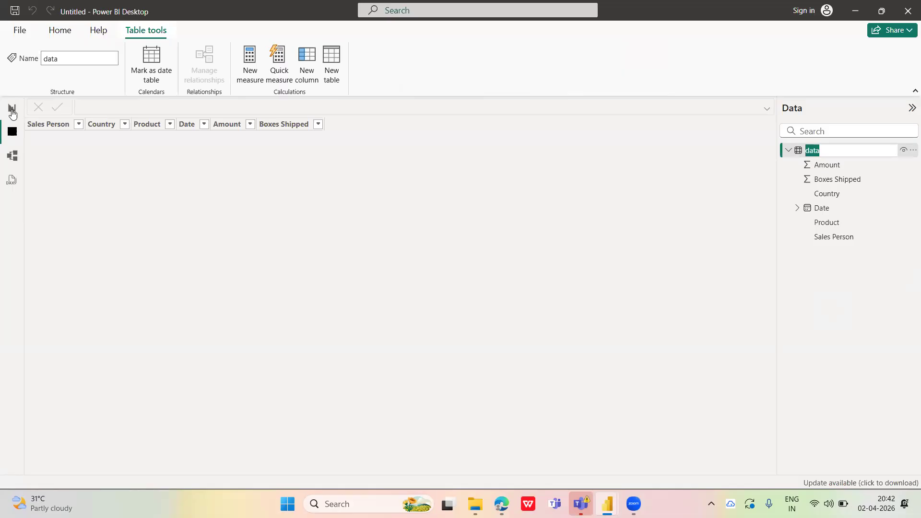
click(320, 269)
mouse_move(580, 504)
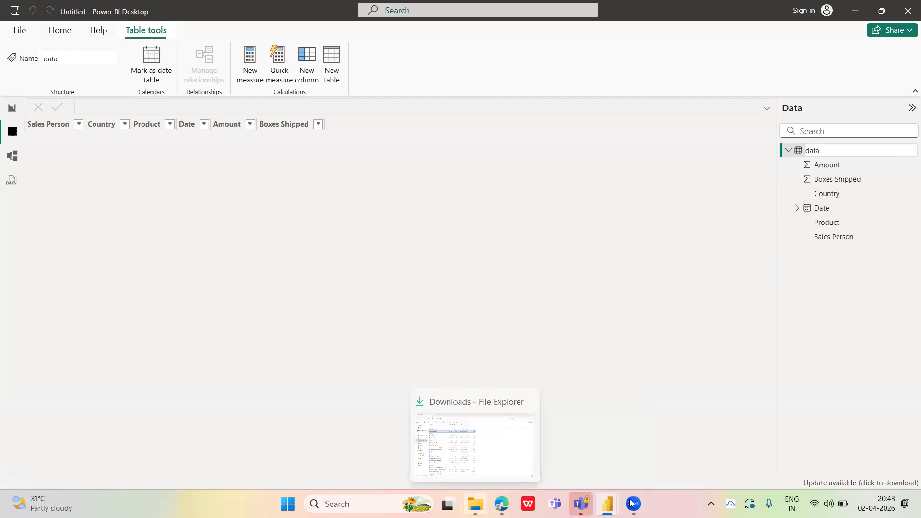
mouse_move(633, 504)
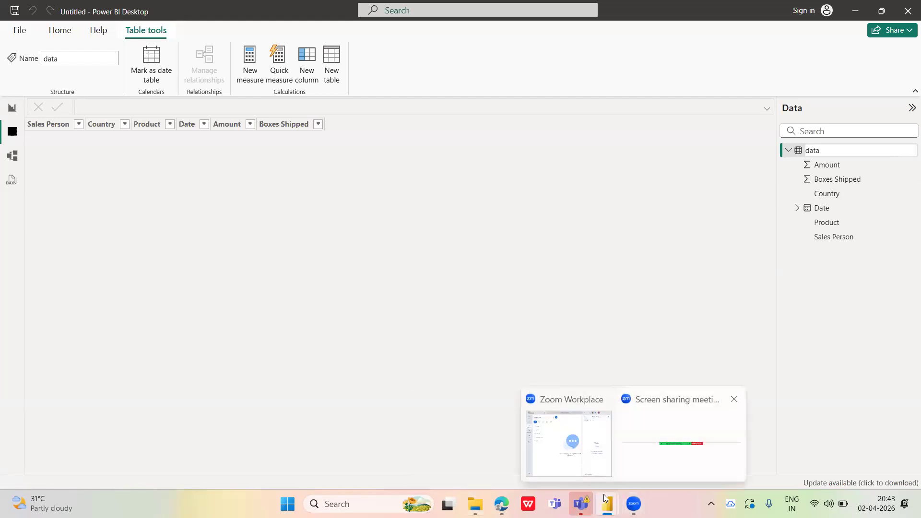
click(475, 503)
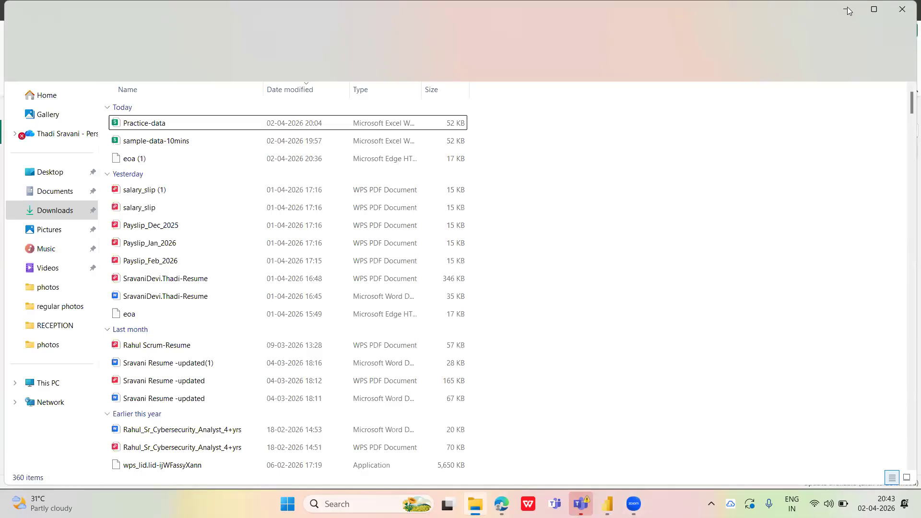
mouse_move(633, 503)
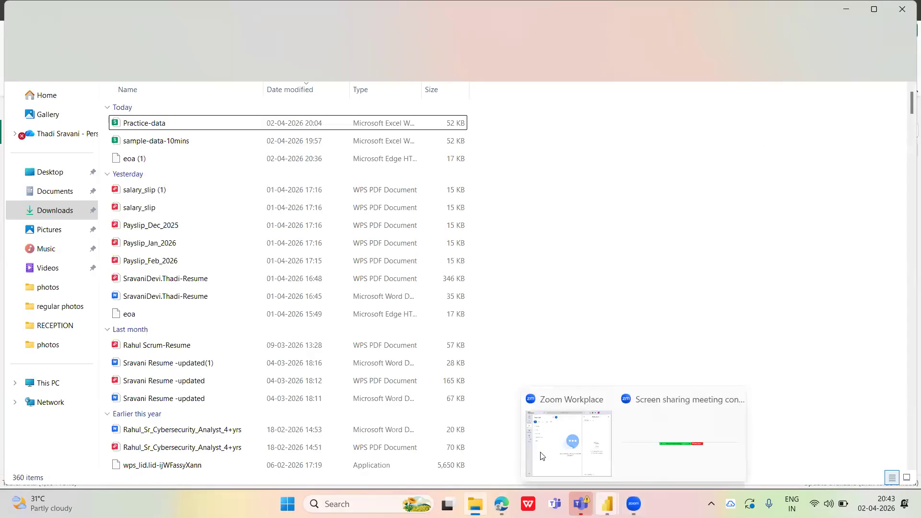
click(607, 503)
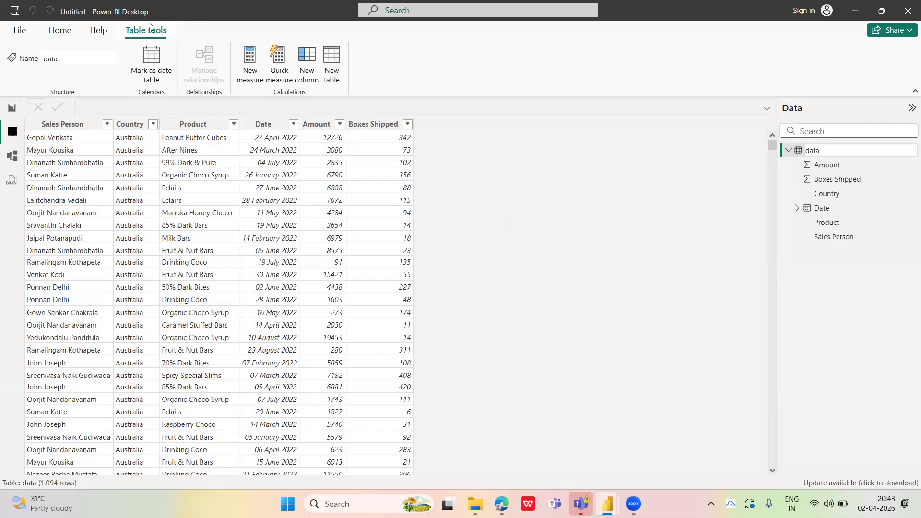
Launch another Power BI Desktop instance from the Windows desktop, and return to the Power BI window showing the data table
click(60, 31)
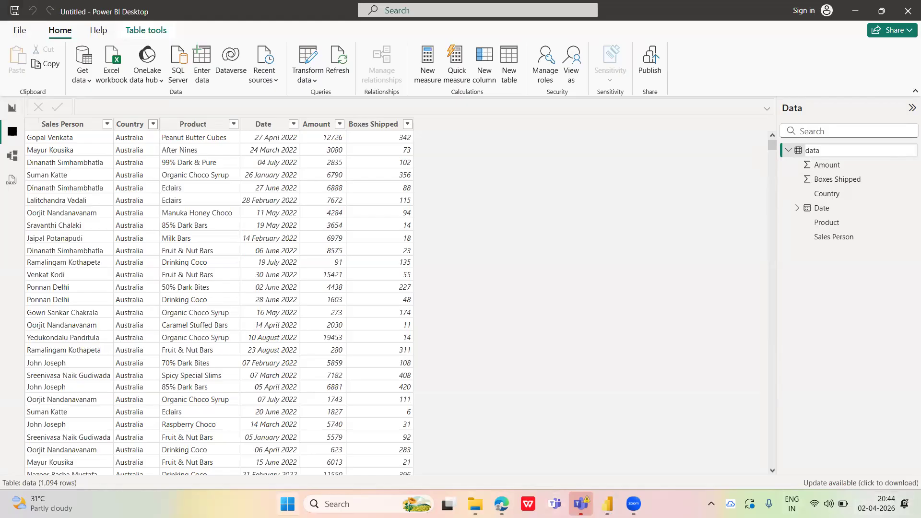
click(919, 505)
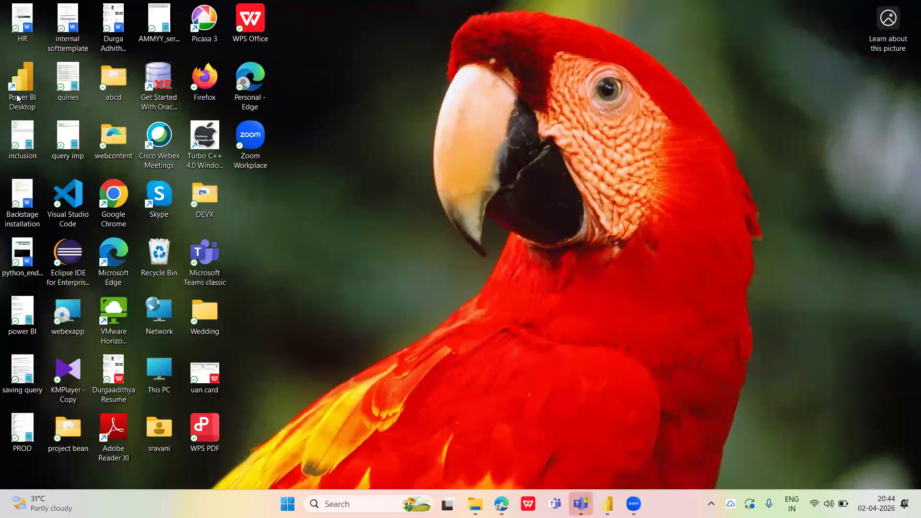
double_click(16, 95)
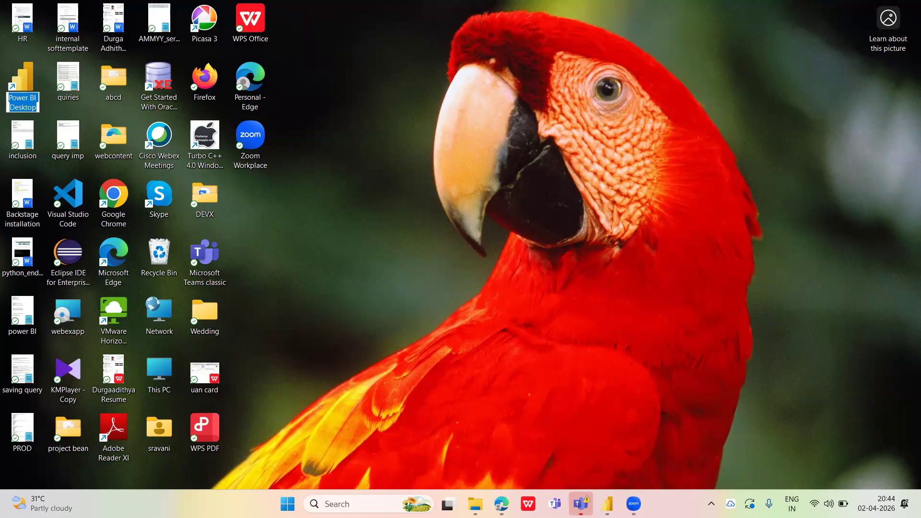
mouse_move(607, 503)
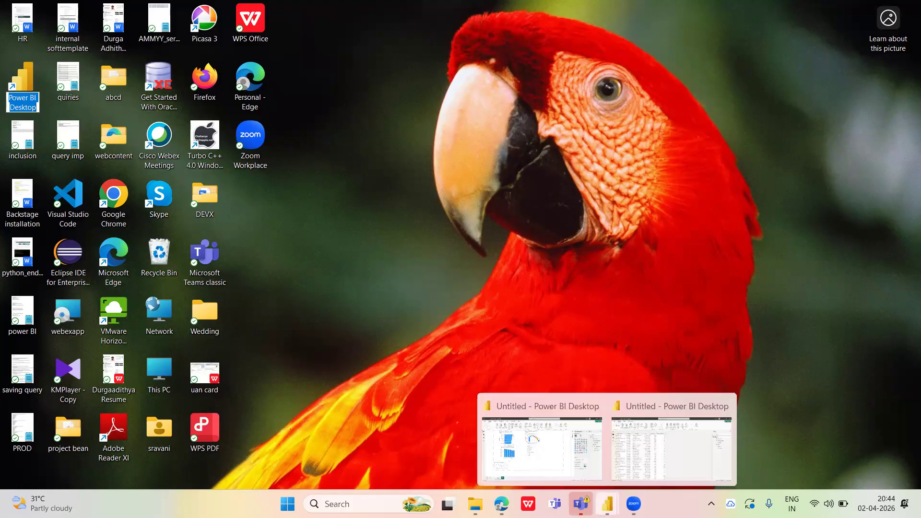
click(680, 447)
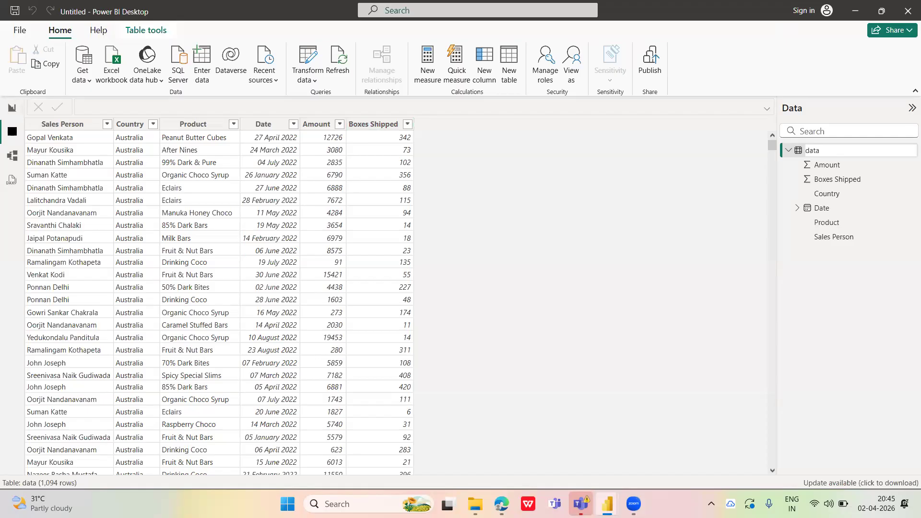
Minimize the new Power BI instance's splash window and open Task Manager
mouse_move(633, 503)
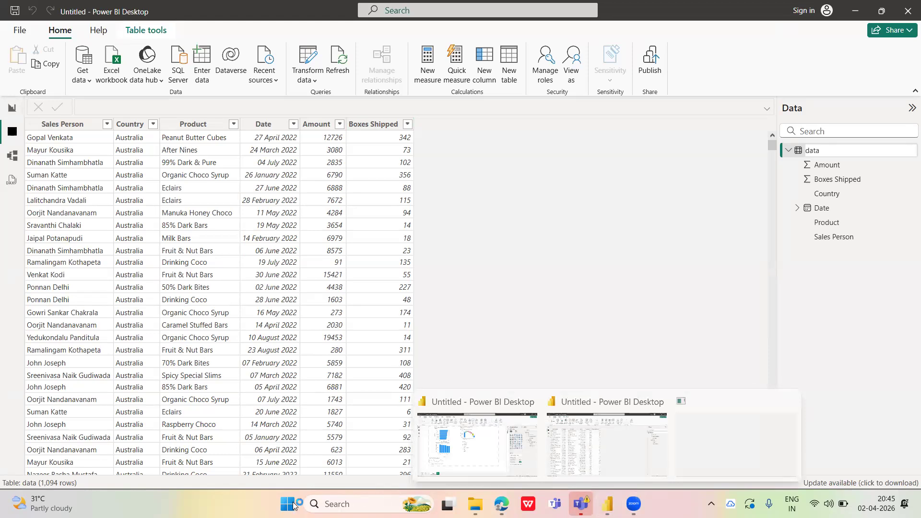
right_click(658, 500)
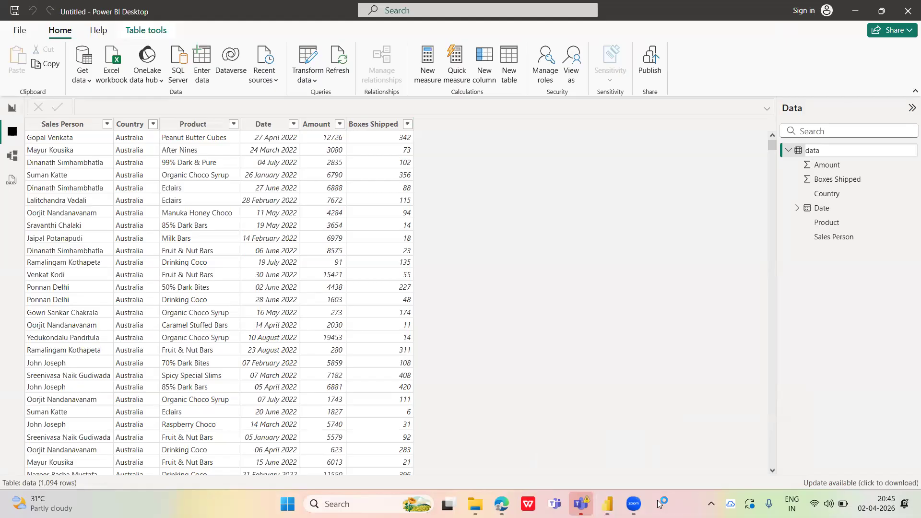
click(695, 466)
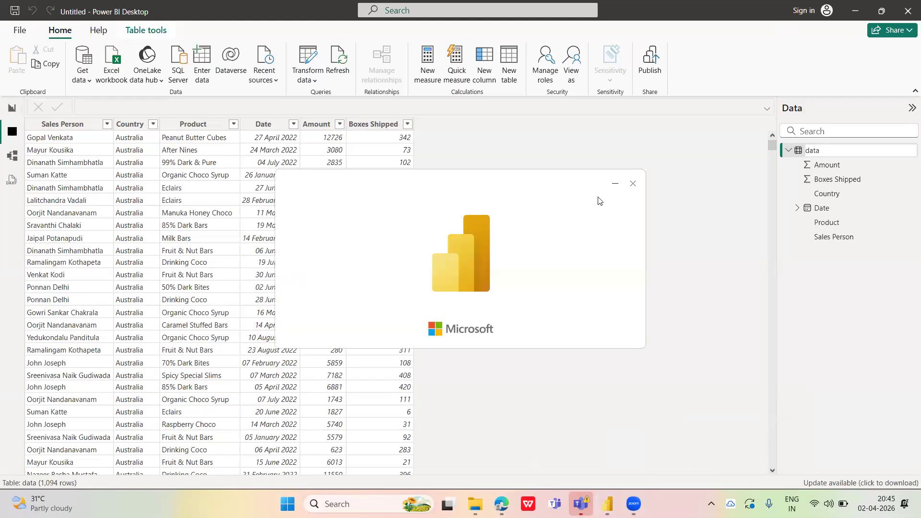
click(615, 185)
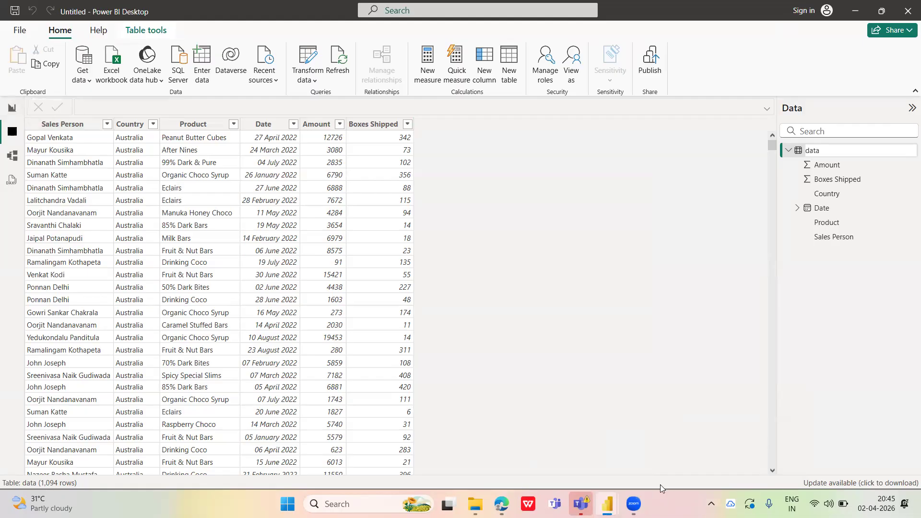
right_click(681, 503)
click(697, 458)
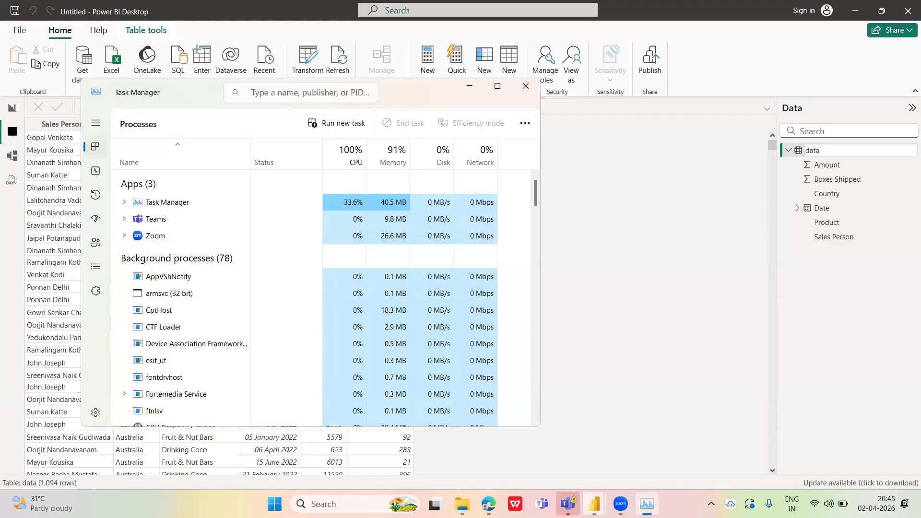
Expand the Microsoft Power BI Desktop group in Task Manager and end both Untitled - Power BI Desktop processes
mouse_move(594, 503)
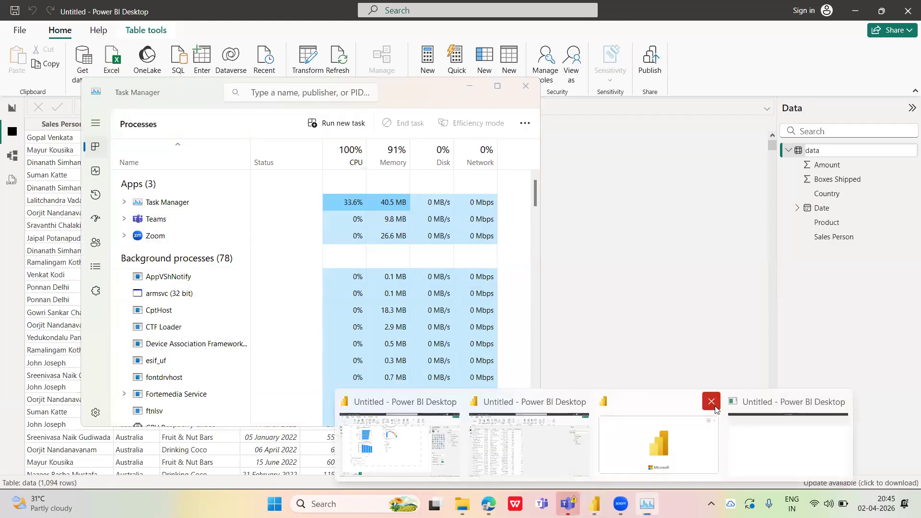
click(767, 446)
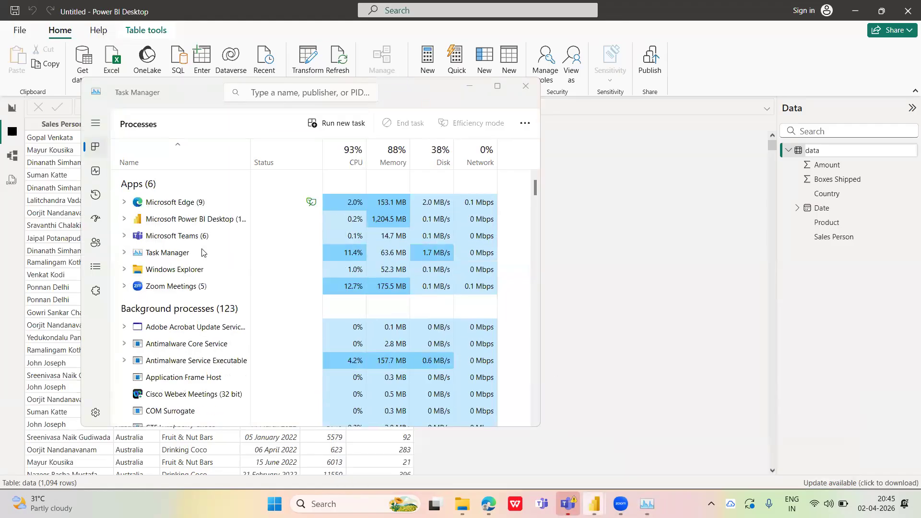
click(127, 220)
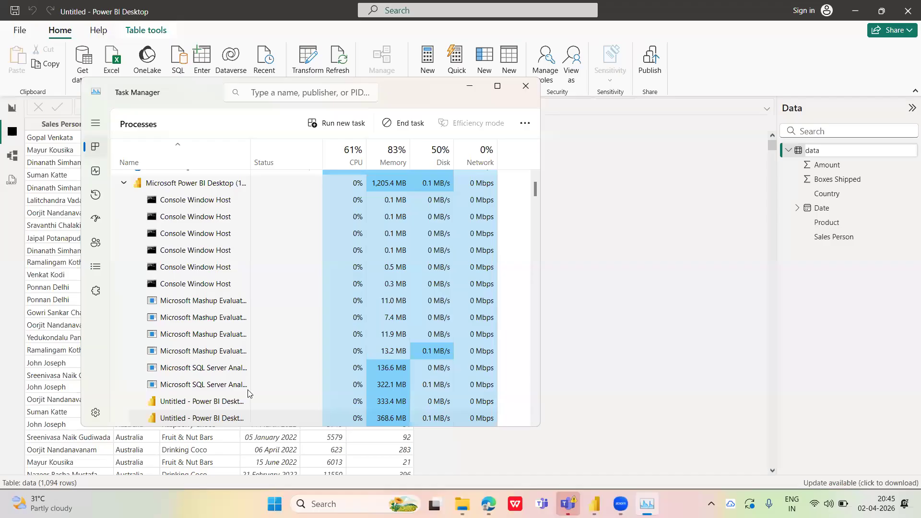
right_click(210, 418)
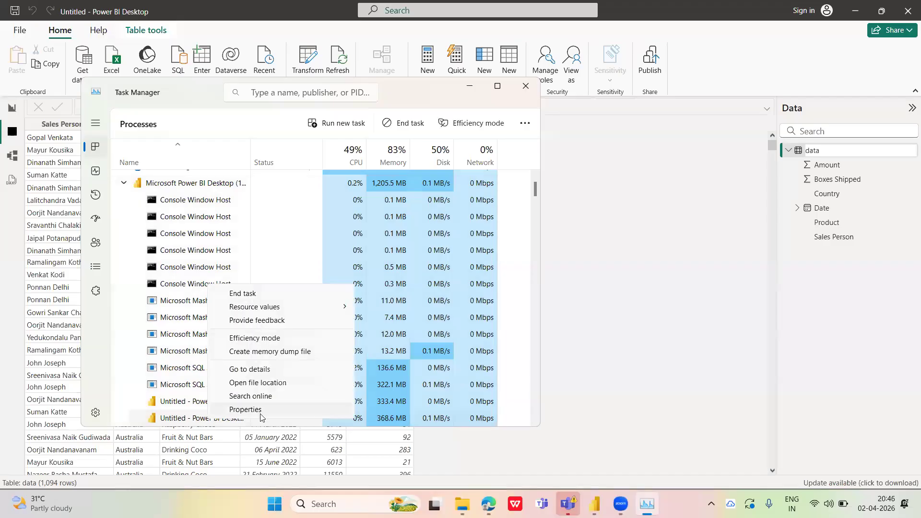
click(252, 298)
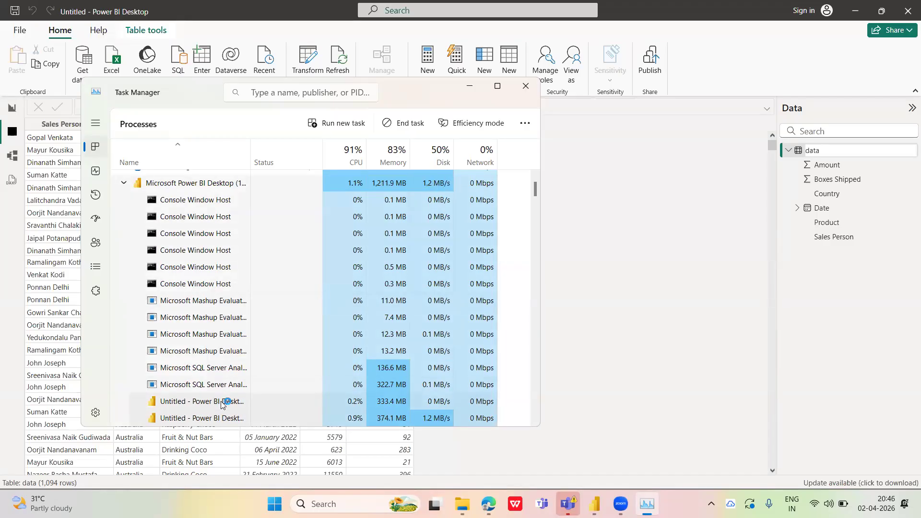
right_click(246, 402)
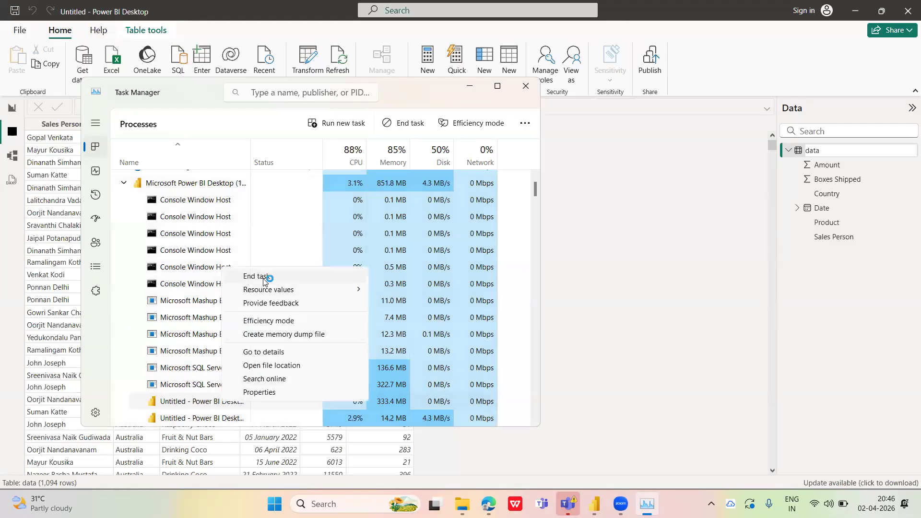
click(263, 279)
right_click(206, 201)
click(217, 209)
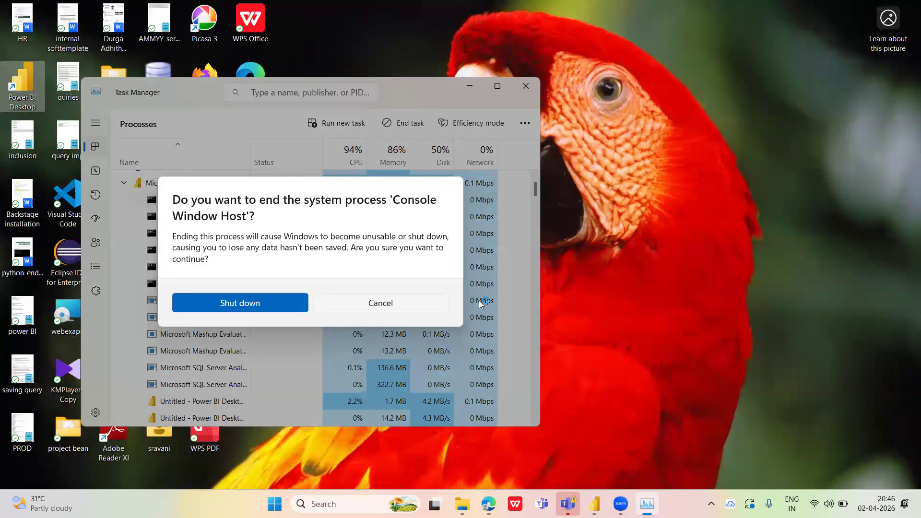
click(425, 302)
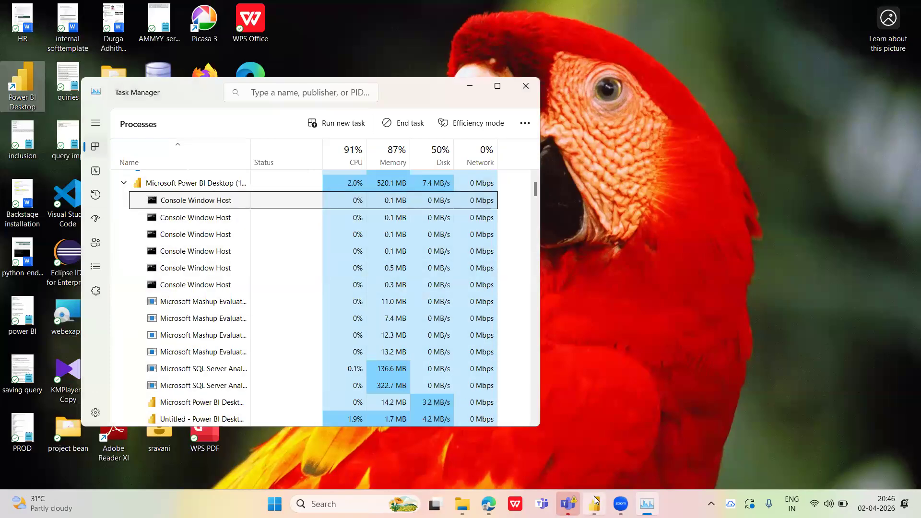
Relaunch Power BI Desktop from the Windows desktop, minimize Task Manager, and start a blank report
mouse_move(599, 486)
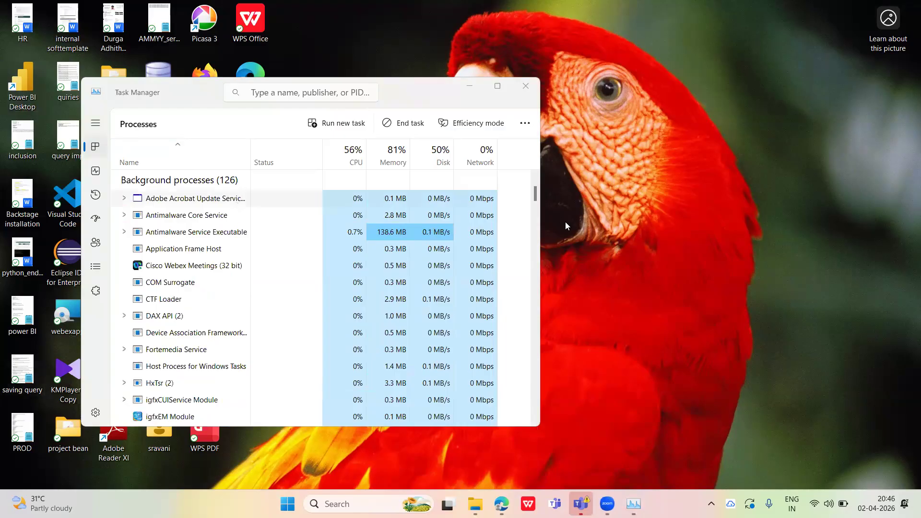
click(535, 177)
click(535, 177)
click(535, 176)
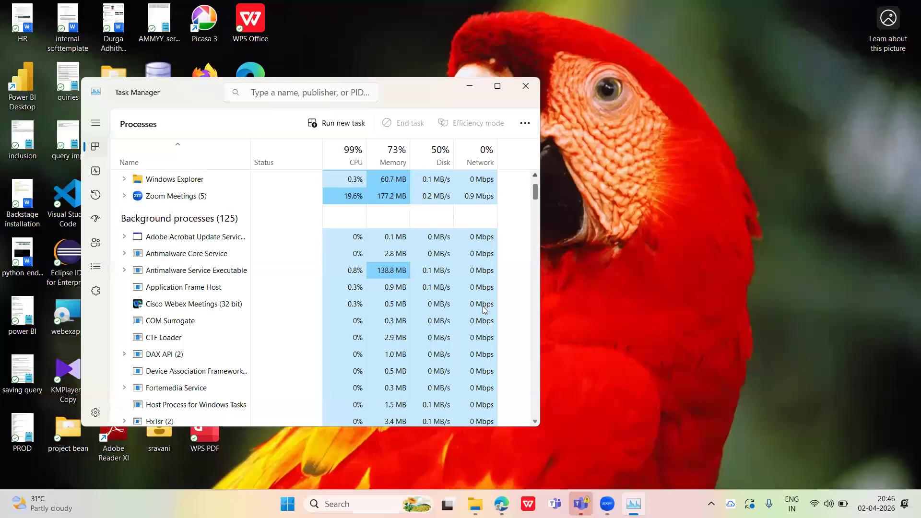
double_click(34, 91)
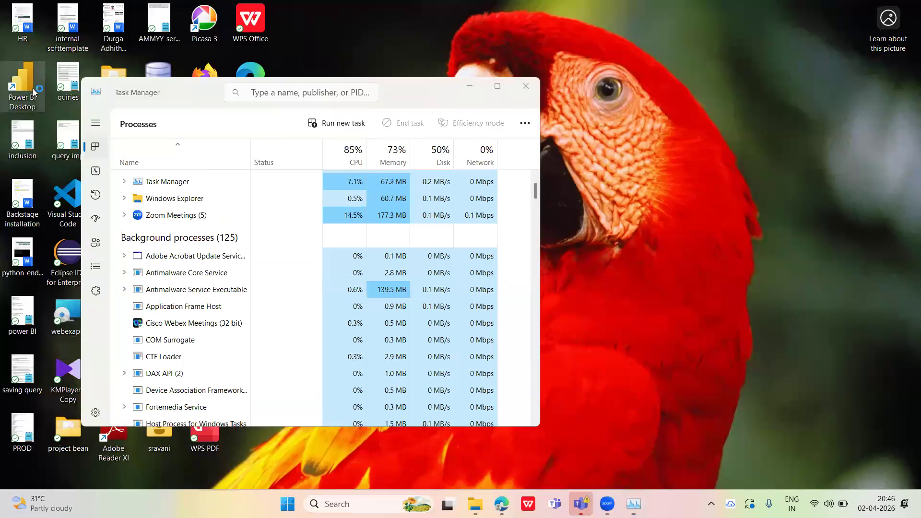
click(469, 87)
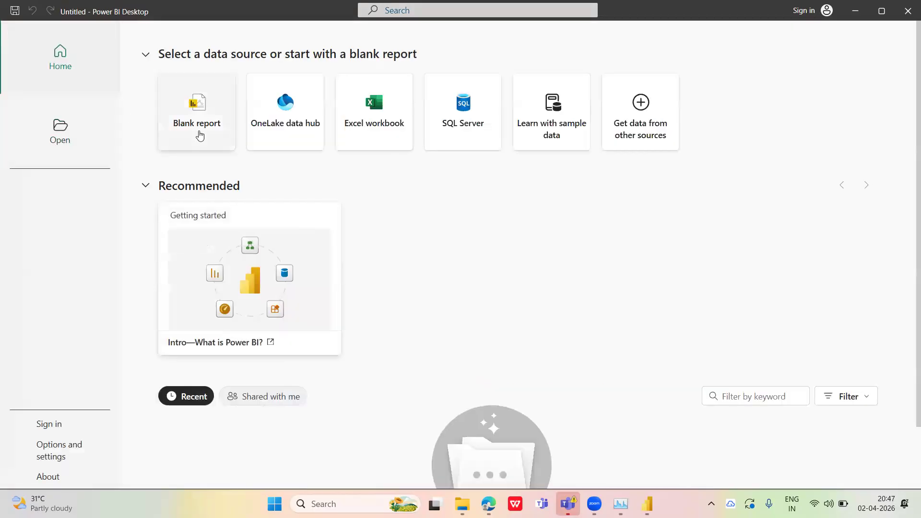
click(200, 136)
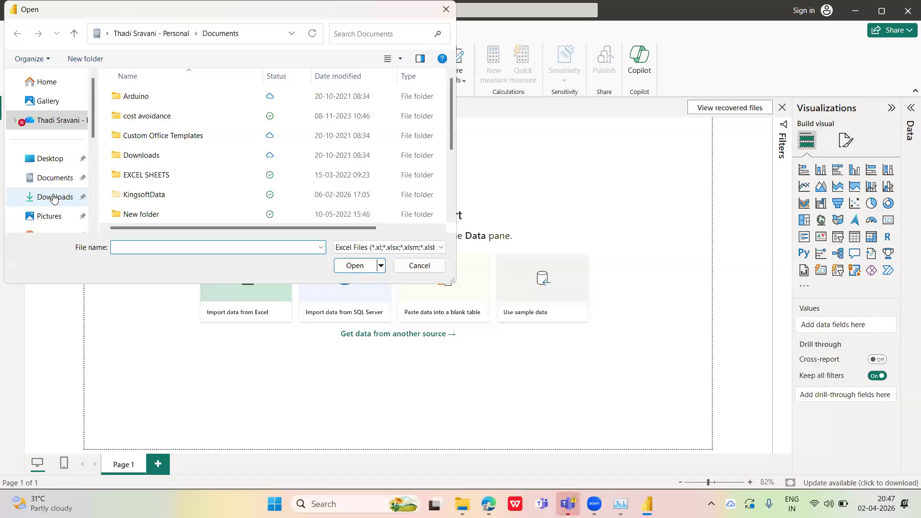
Load the data sheet from the Practice-data workbook in Downloads, and dismiss the recovered files notice
click(54, 197)
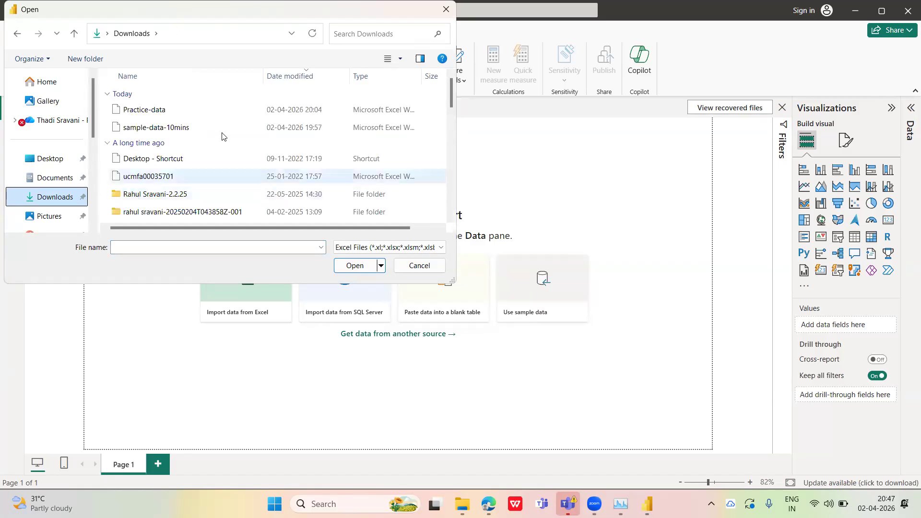
click(210, 111)
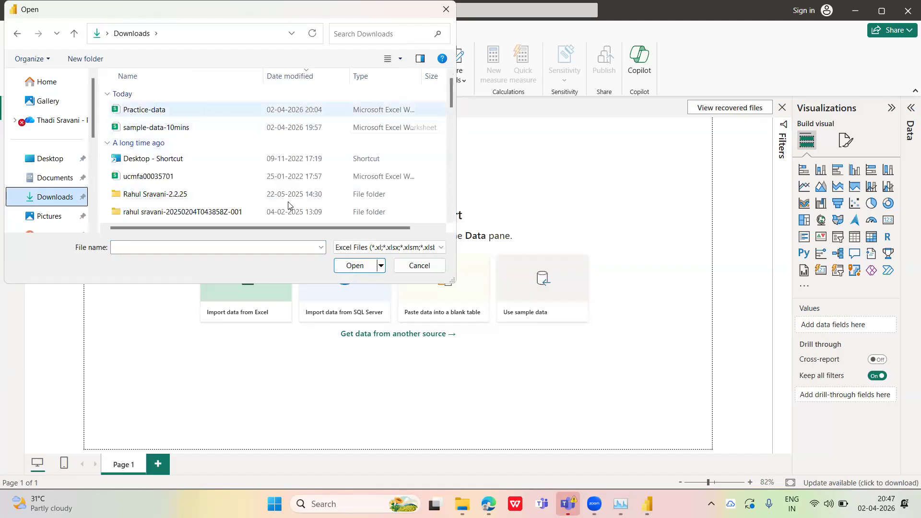
click(365, 272)
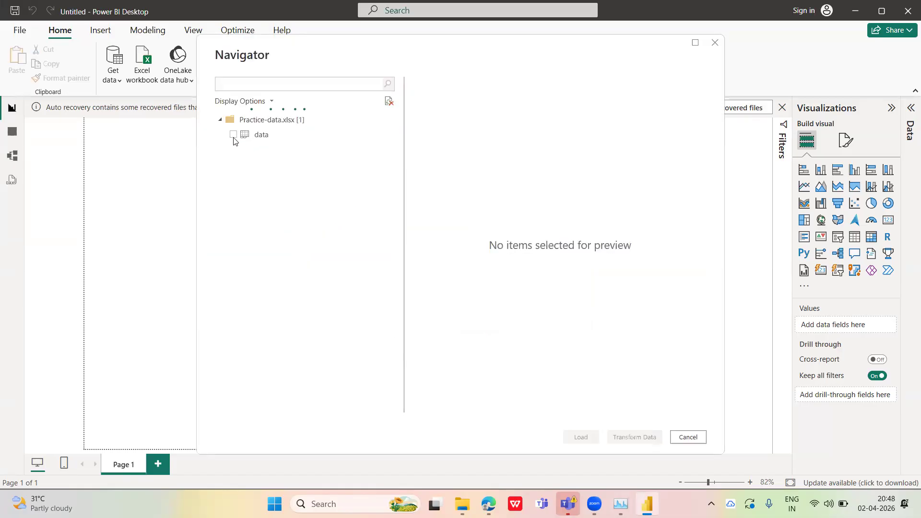
click(233, 135)
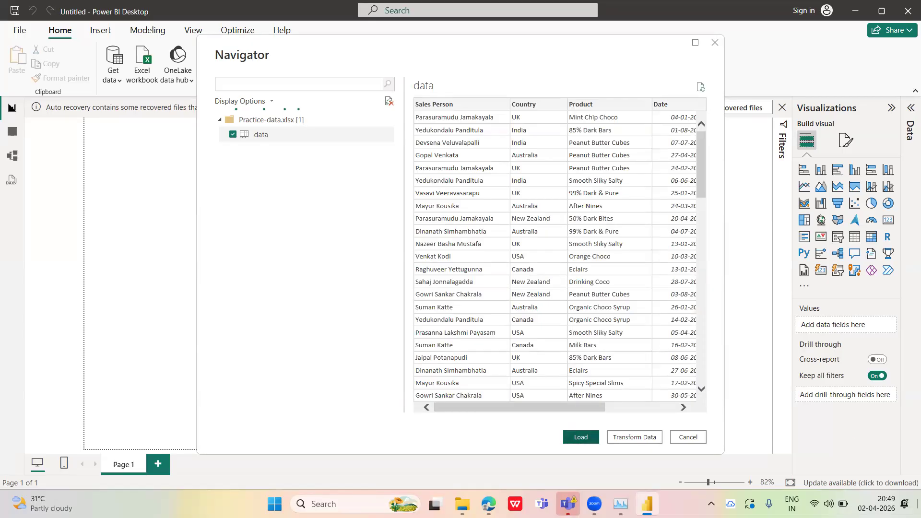
click(580, 439)
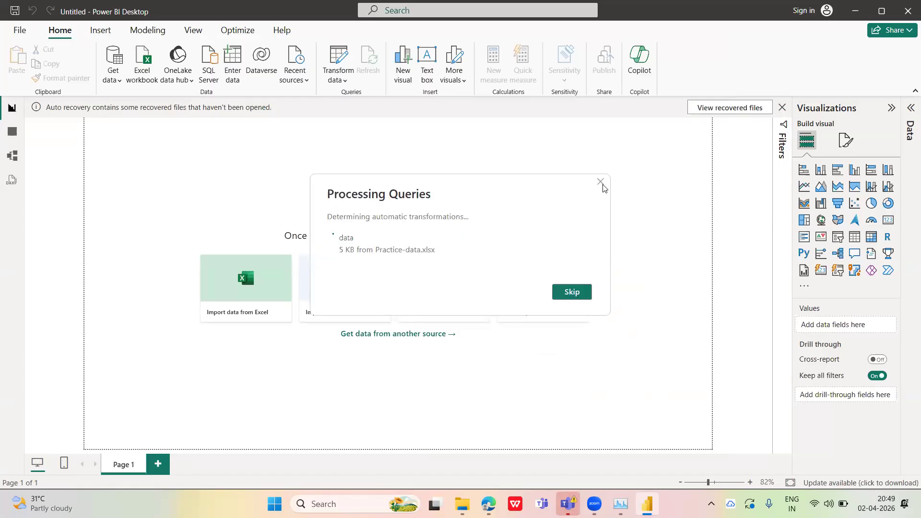
click(601, 184)
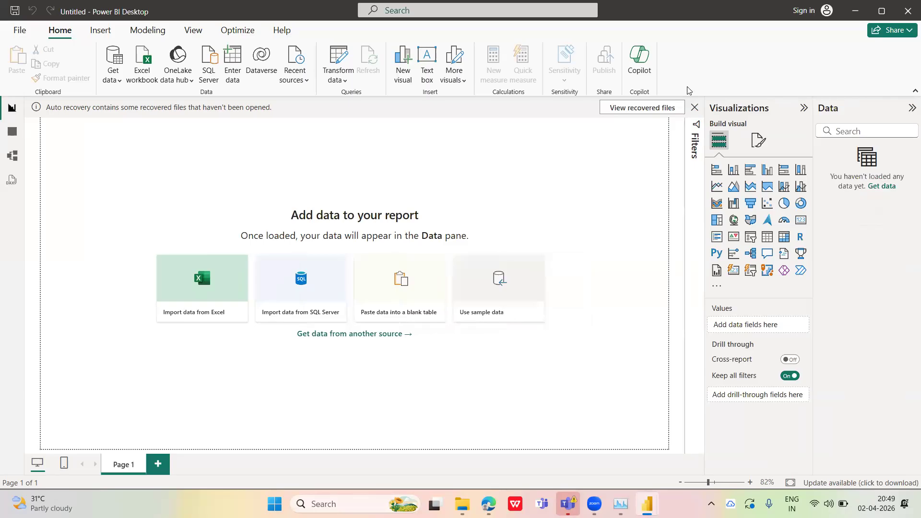
click(590, 129)
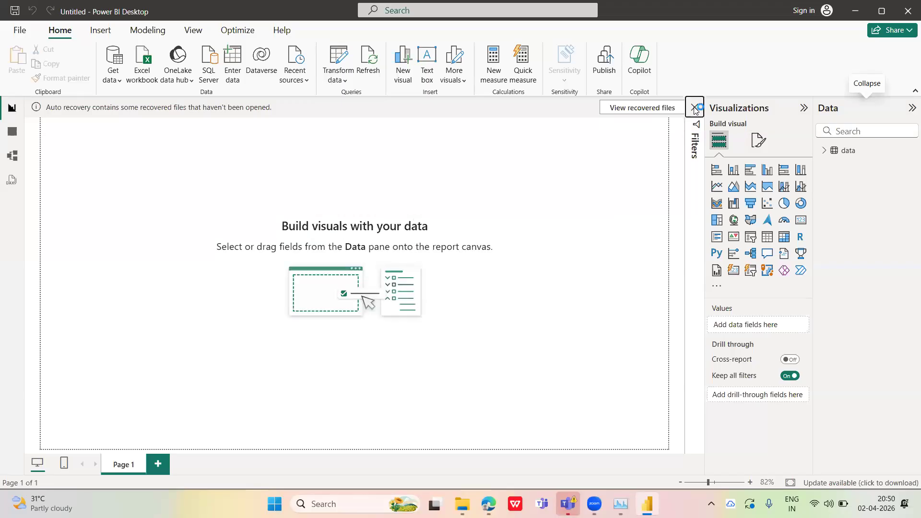
click(694, 108)
click(524, 290)
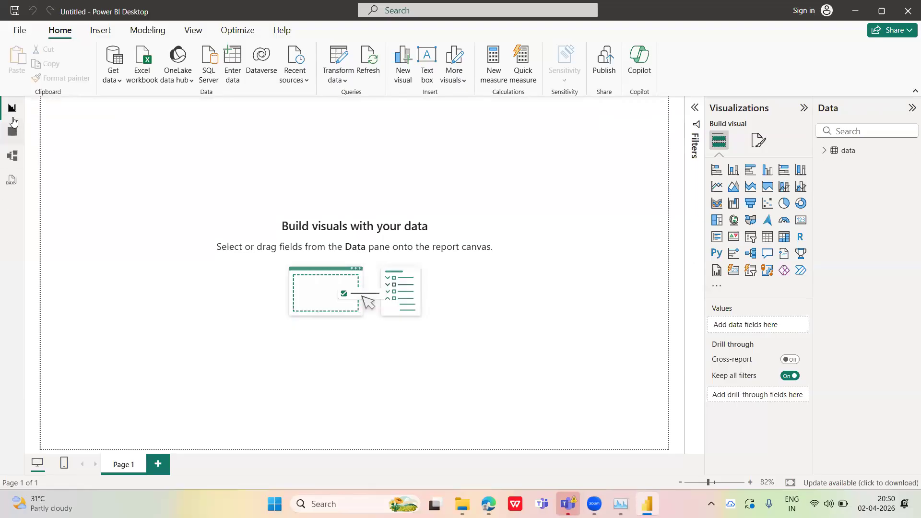
Check the loaded table in Table view, return to Report view, and expand the data table to list its fields
click(12, 131)
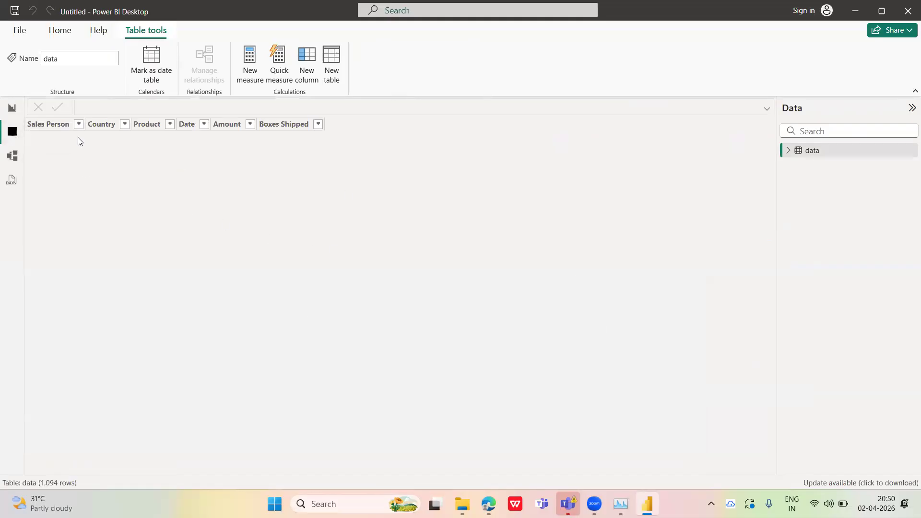
click(12, 108)
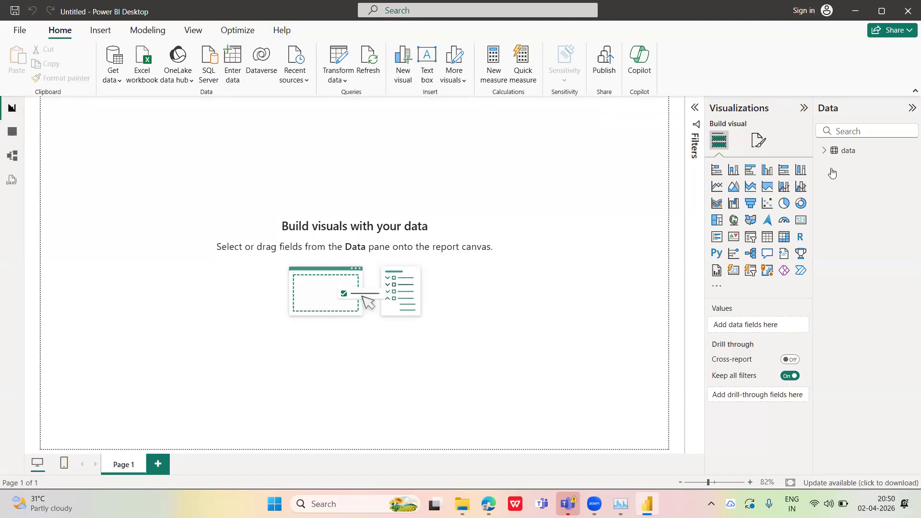
click(825, 151)
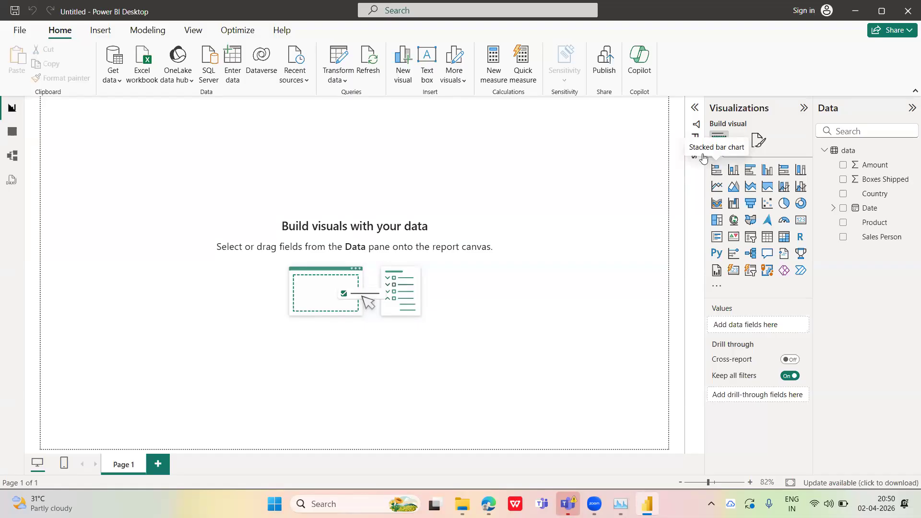
Add a stacked bar chart with Sales Person on the Y-axis and Boxes Shipped on the X-axis, and enlarge it on the canvas
click(716, 170)
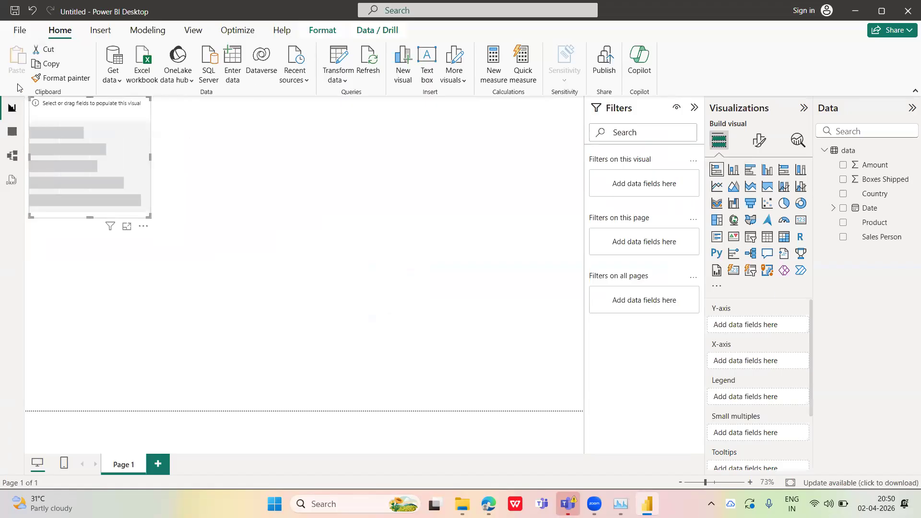
click(13, 133)
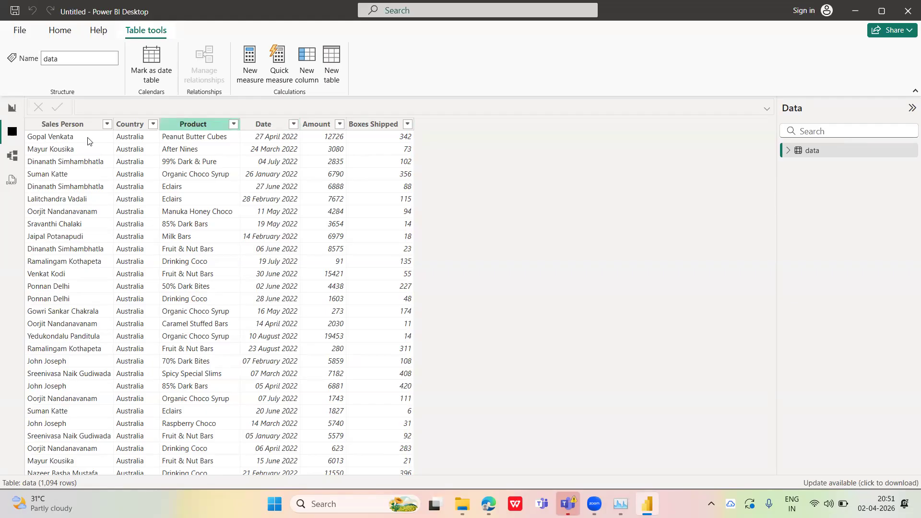
click(12, 111)
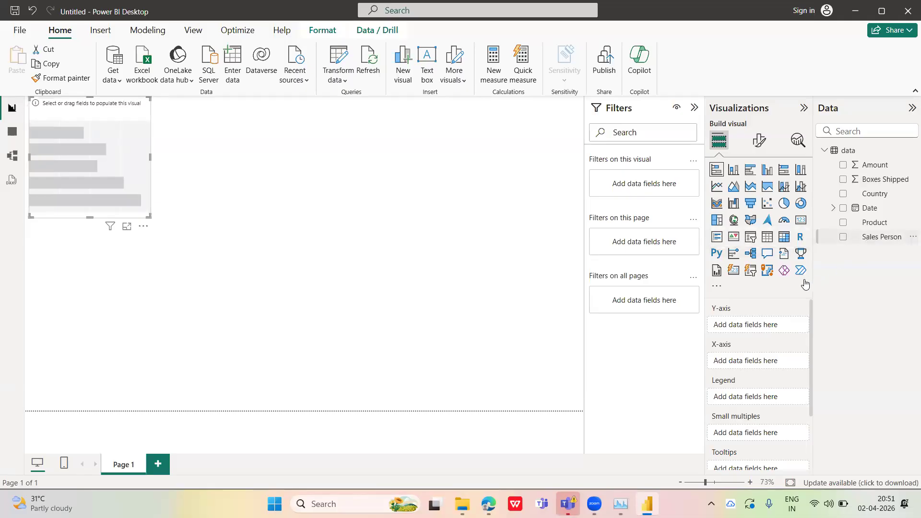
drag(867, 236, 759, 328)
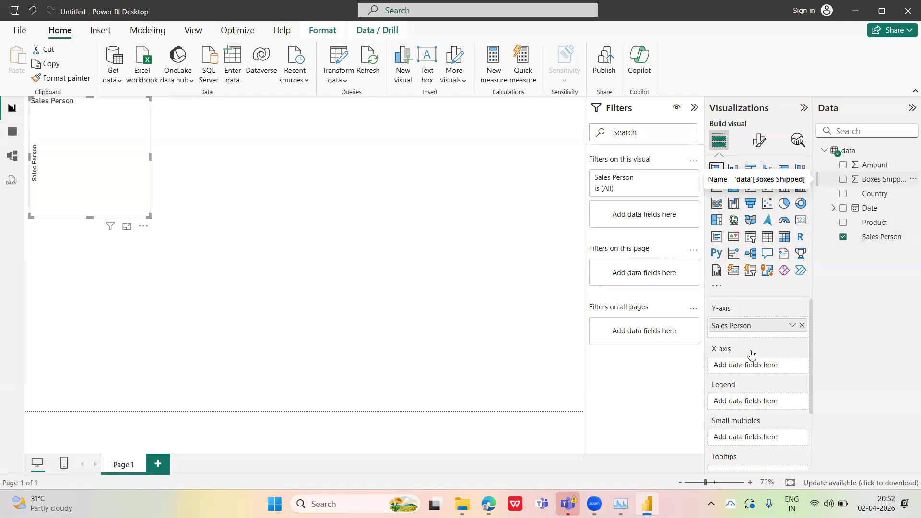
click(880, 180)
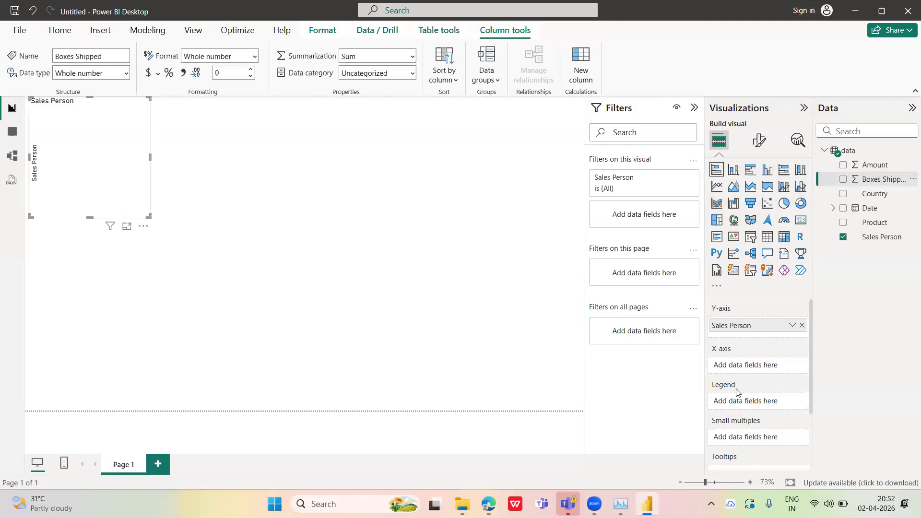
drag(863, 179, 758, 363)
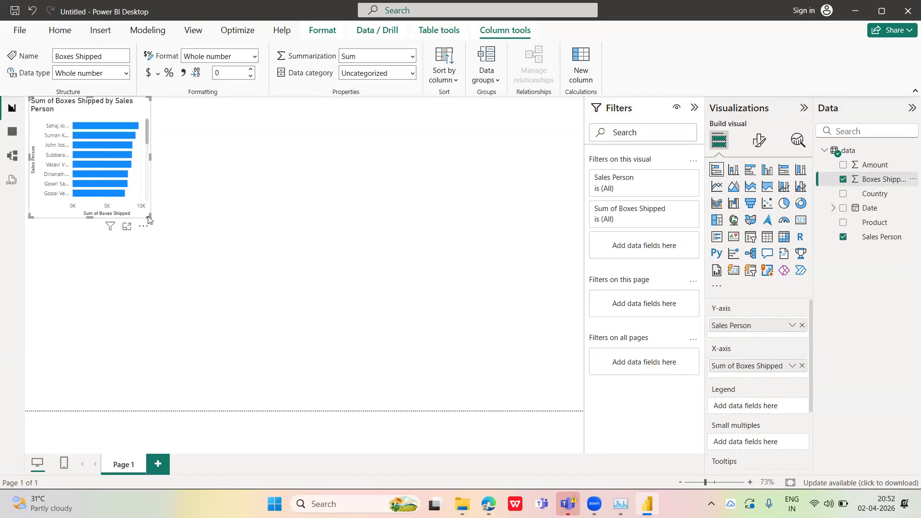
drag(148, 216, 391, 314)
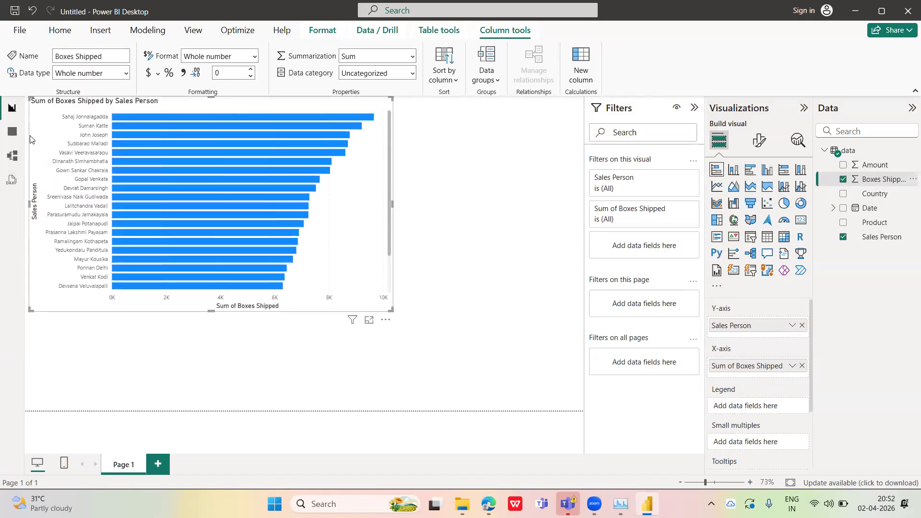
Compare the bar chart with the source rows in Table view, and look through the chart's additional options
click(13, 131)
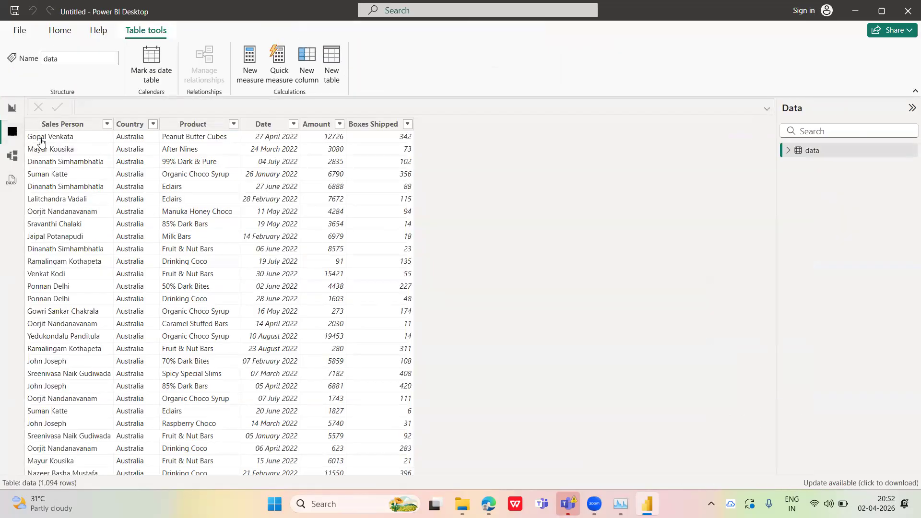
click(13, 109)
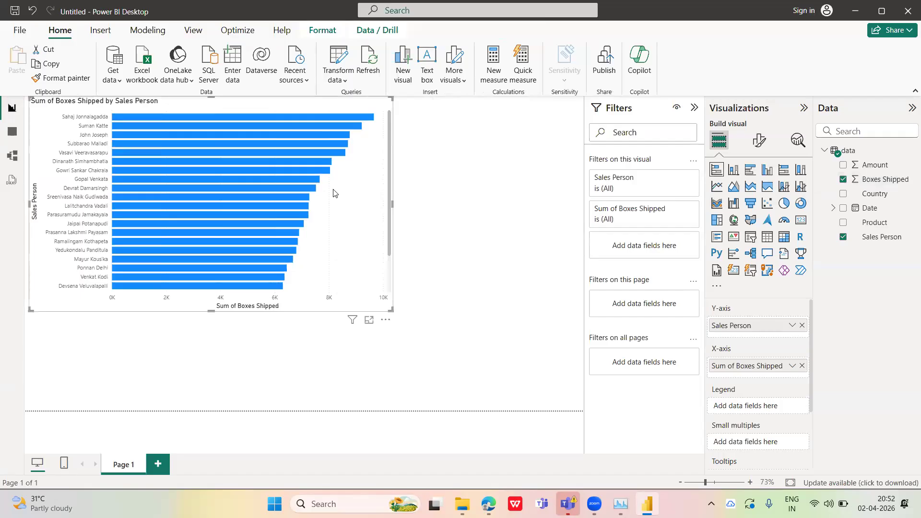
mouse_move(368, 114)
click(386, 320)
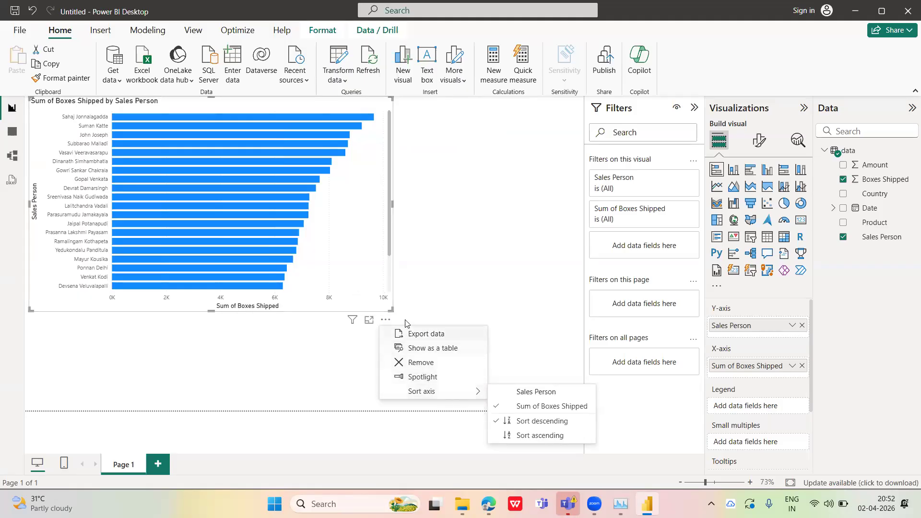
click(382, 320)
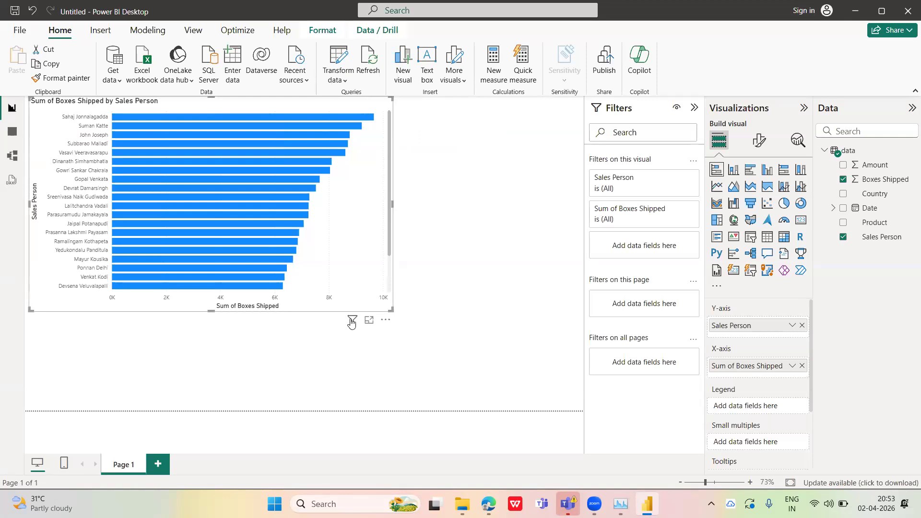
View the bar chart in focus mode, collapse the Filters pane there, and return to the report
mouse_move(351, 323)
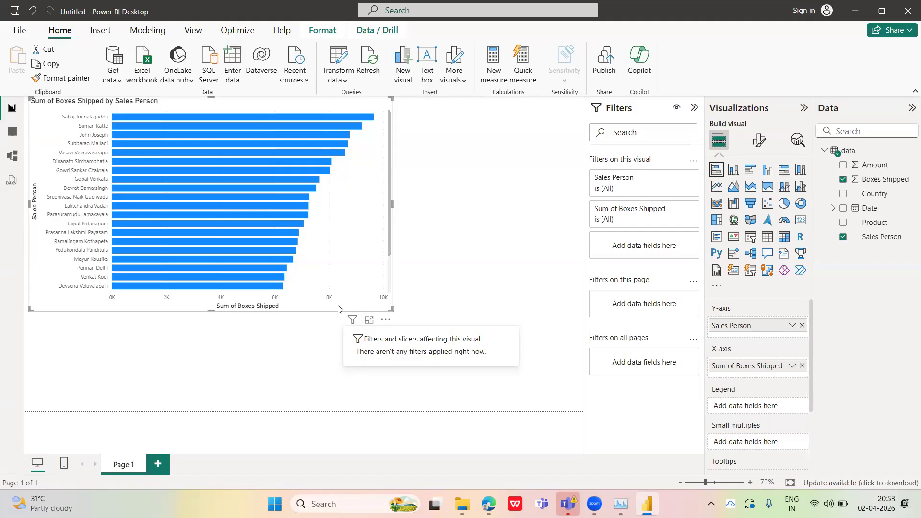
click(369, 320)
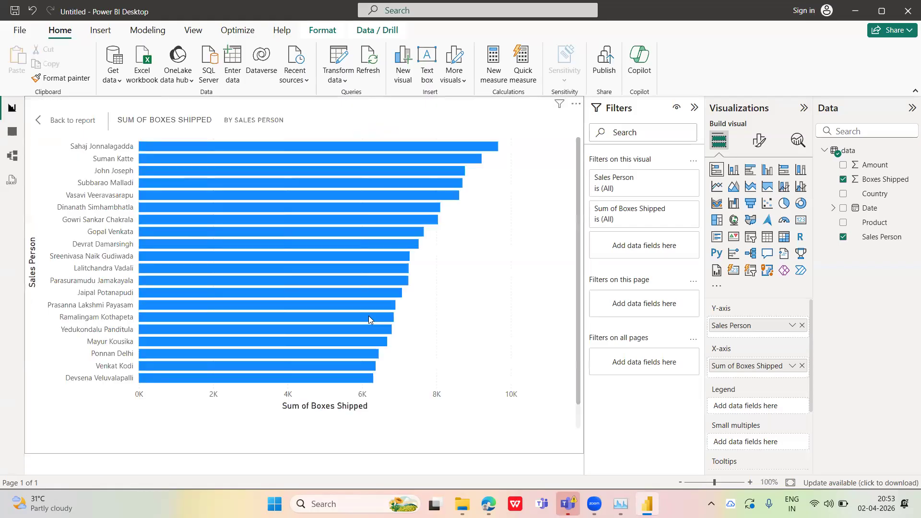
click(693, 108)
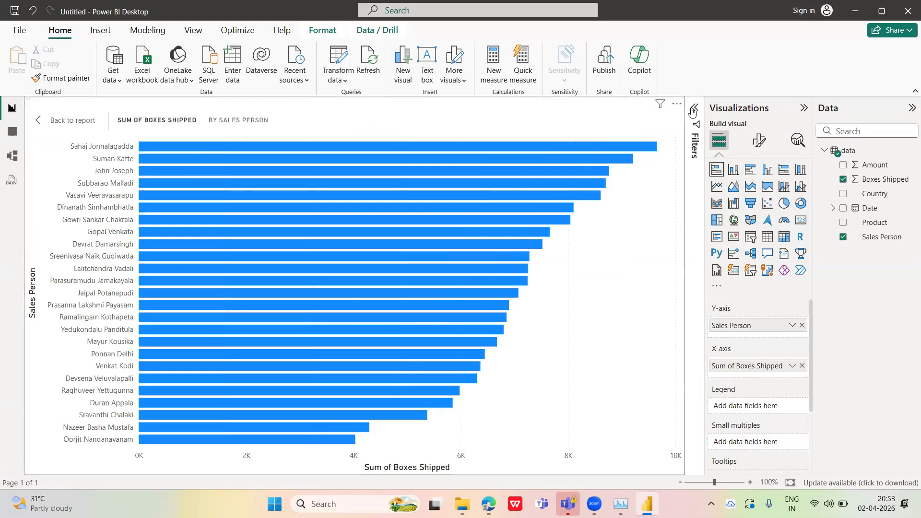
click(73, 113)
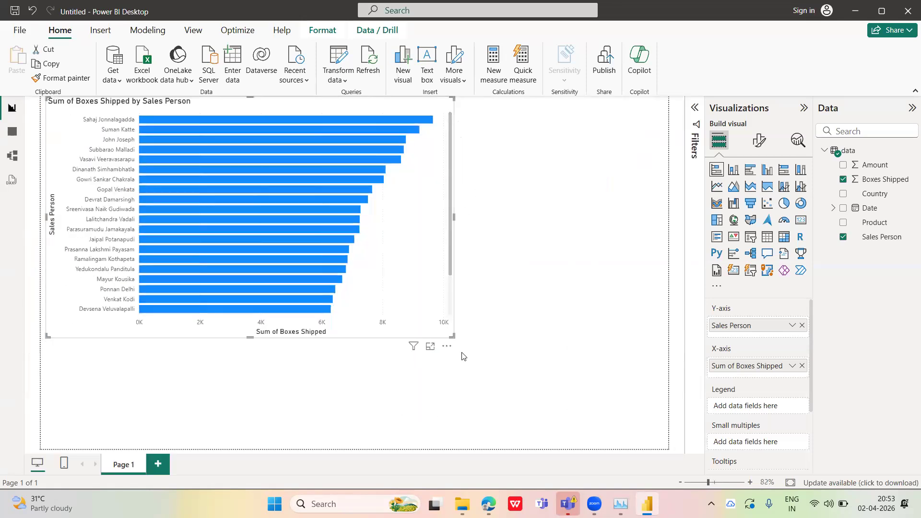
Show the bar chart as a table, compare the vertical and horizontal layouts and the extra options, and return to the report
click(446, 347)
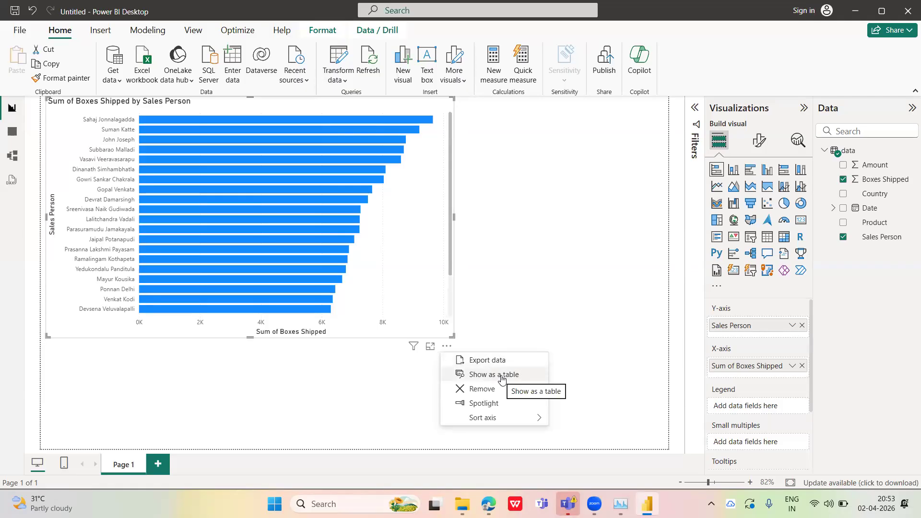
click(502, 378)
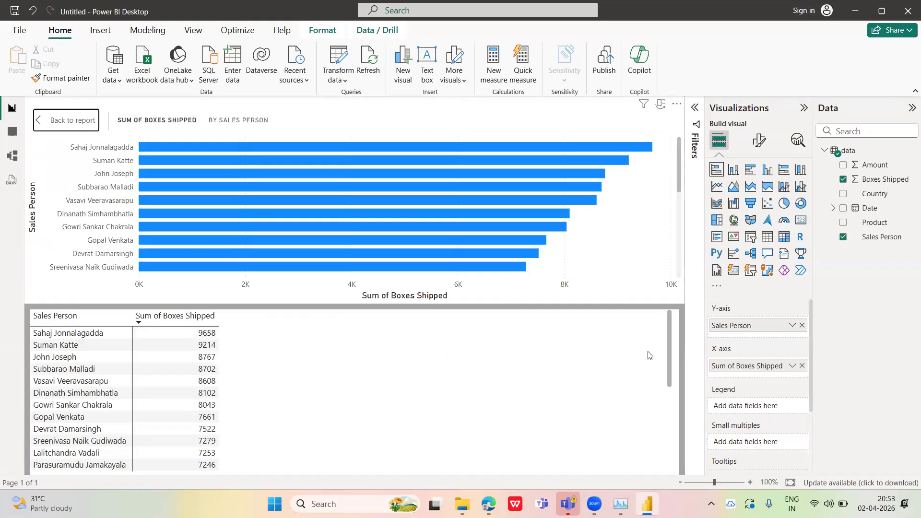
click(662, 108)
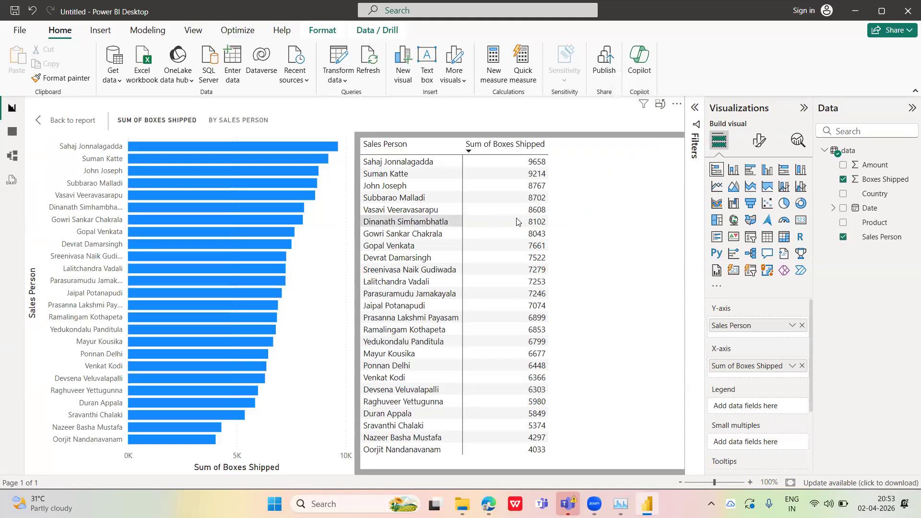
click(676, 104)
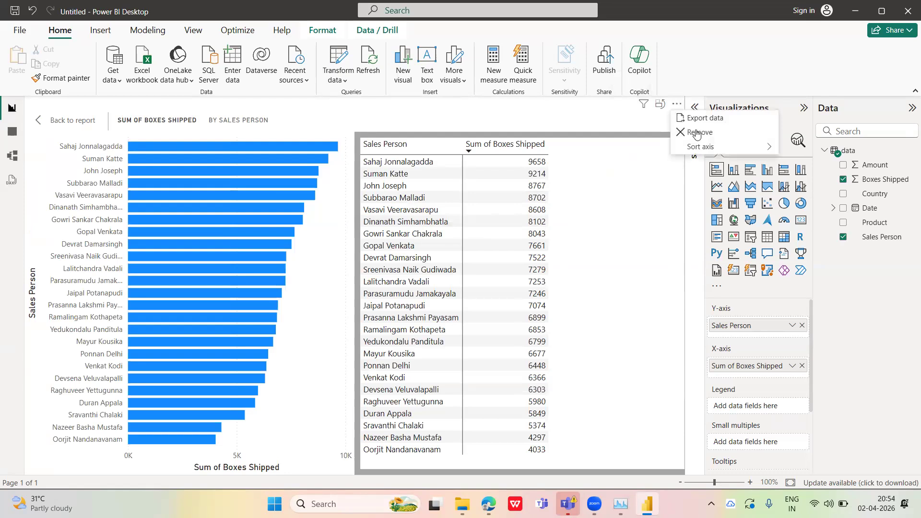
click(661, 106)
click(662, 107)
click(662, 107)
right_click(507, 368)
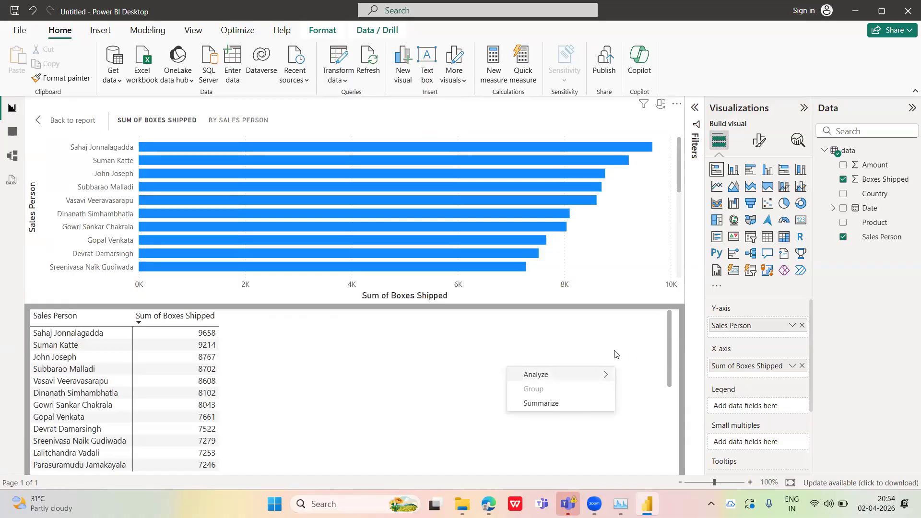
click(676, 105)
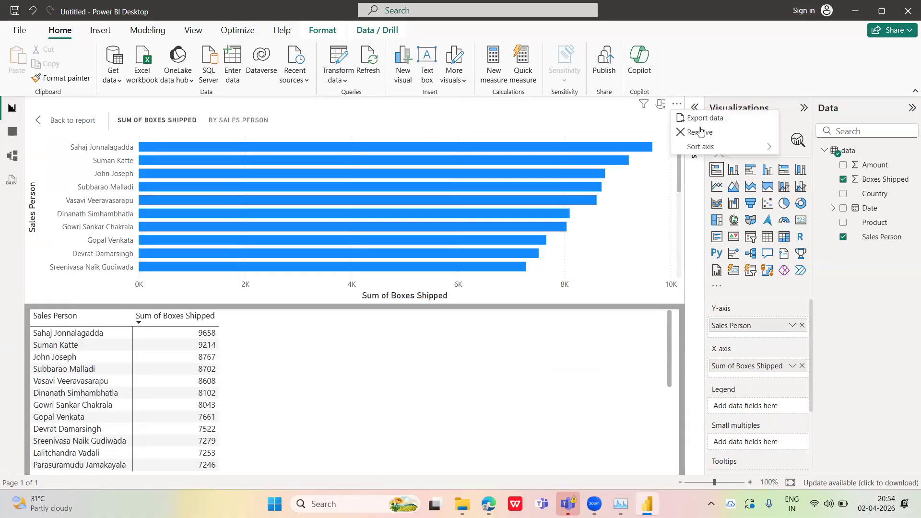
click(97, 123)
Sort the bar chart's axis by Sales Person in ascending order
click(446, 346)
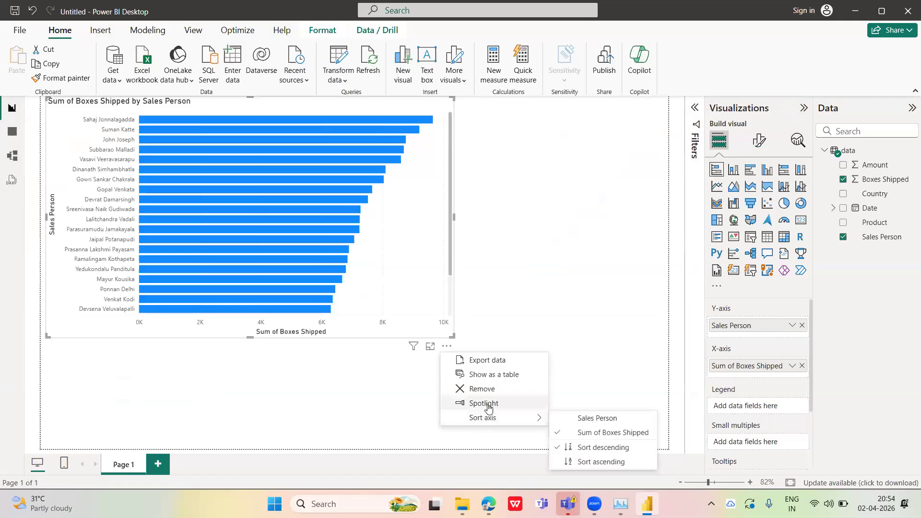
mouse_move(487, 419)
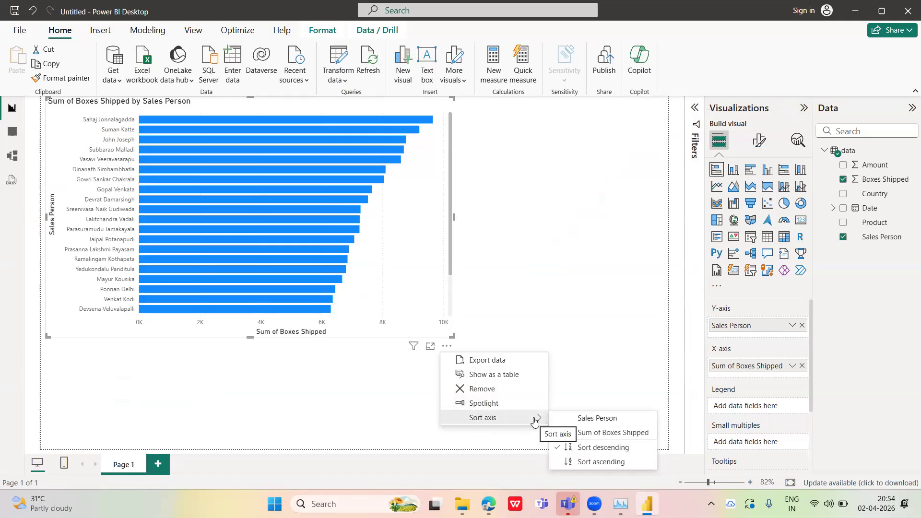
click(594, 419)
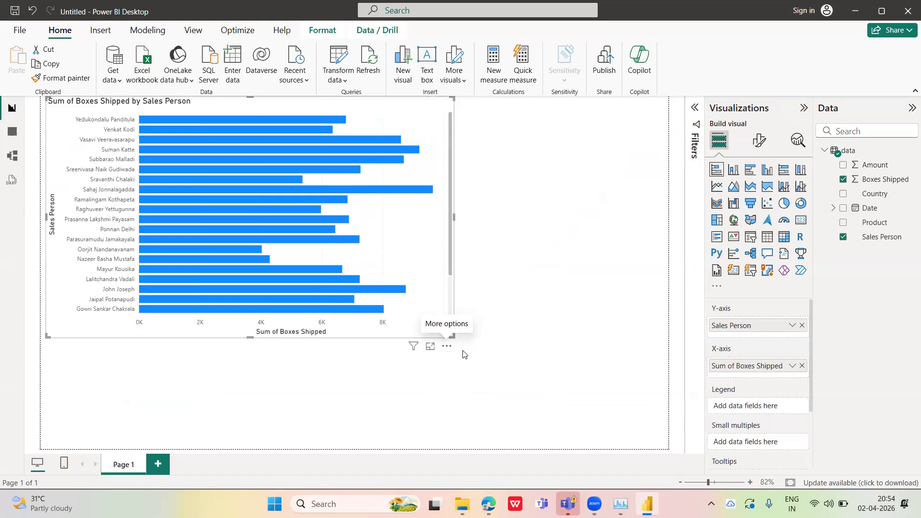
click(447, 345)
mouse_move(531, 420)
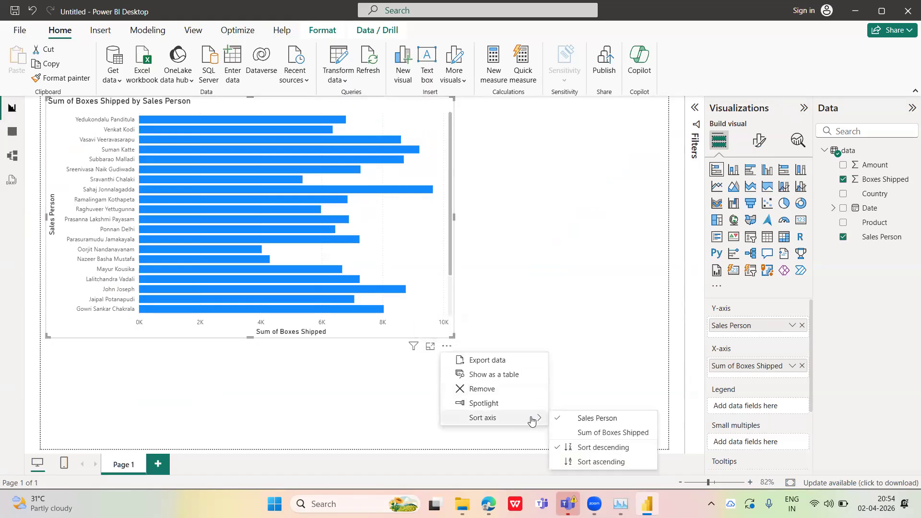
click(581, 462)
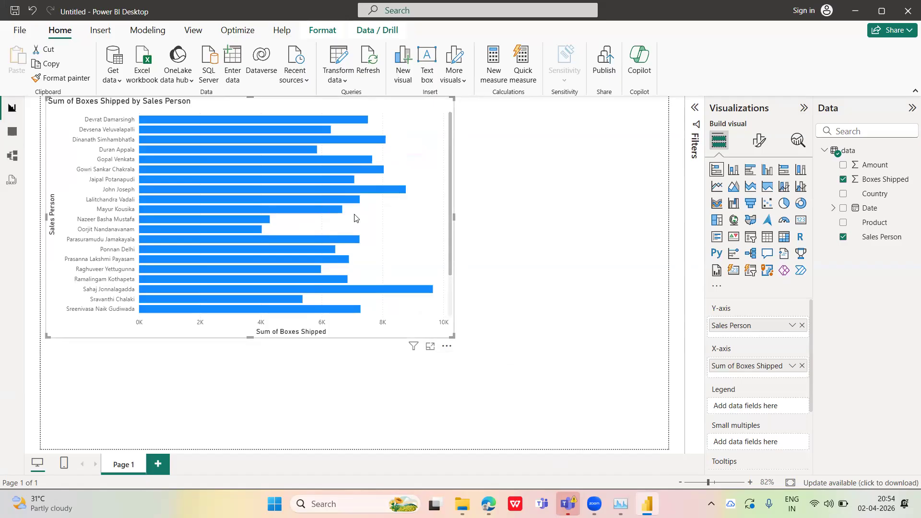
drag(453, 217, 487, 233)
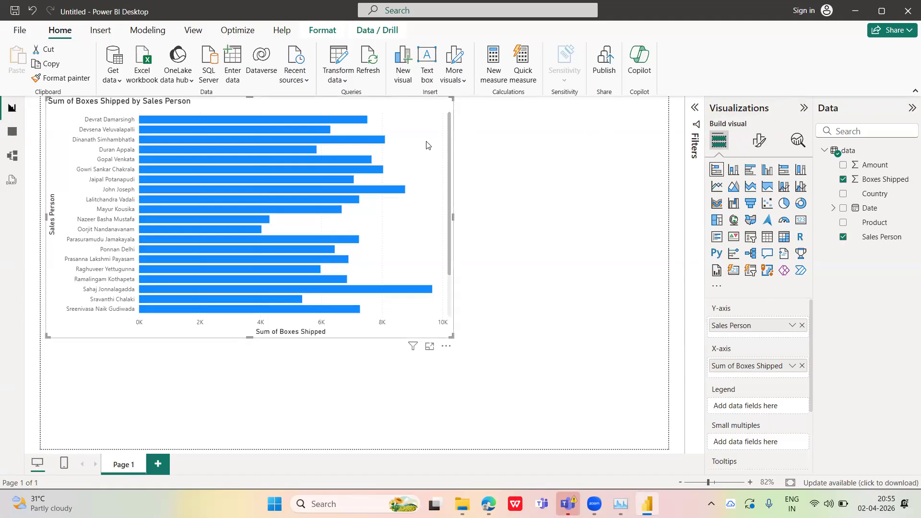
Open the bar chart's formatting options and expand the Y-axis settings
click(757, 144)
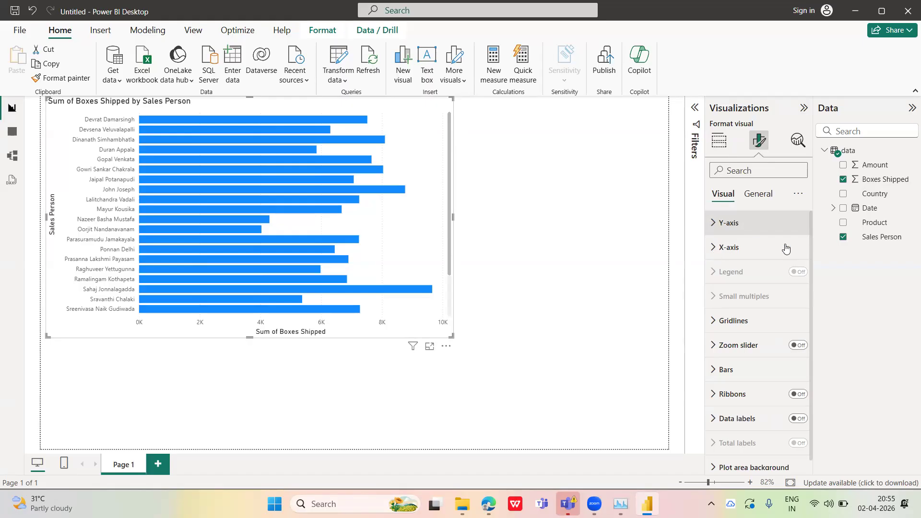
drag(809, 252, 784, 349)
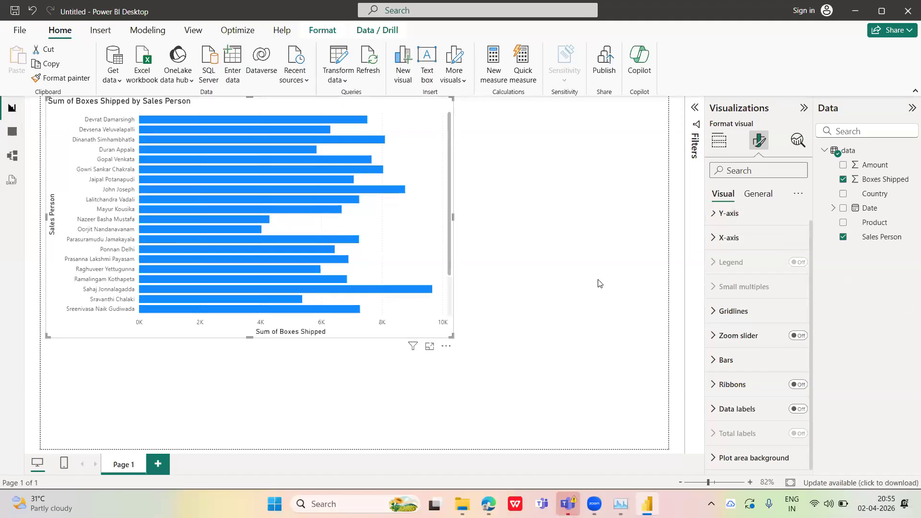
click(713, 214)
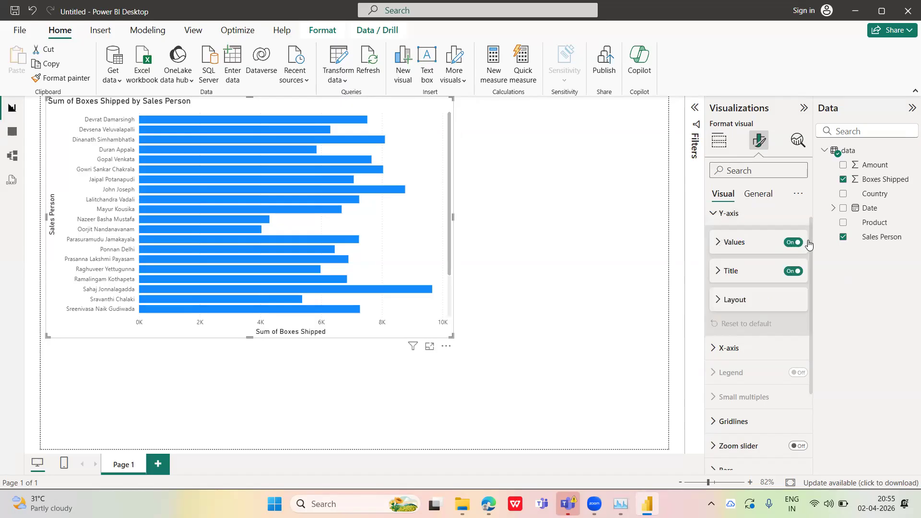
scroll(812, 234, up, 1)
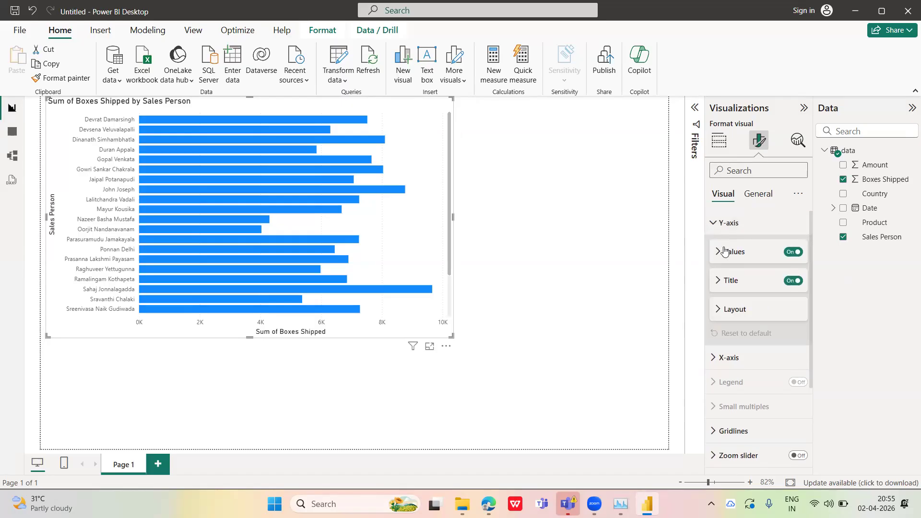
Turn the Y-axis values and title off and back on, and expand the title settings
click(798, 254)
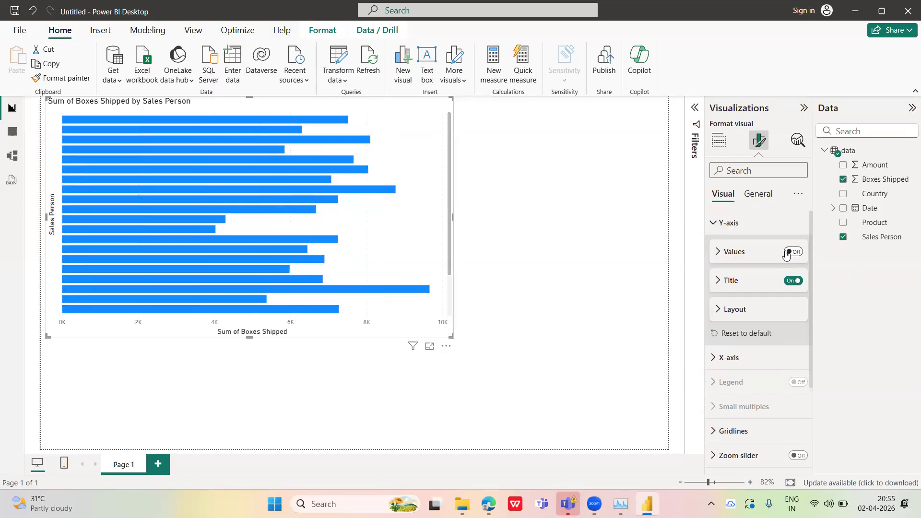
click(785, 254)
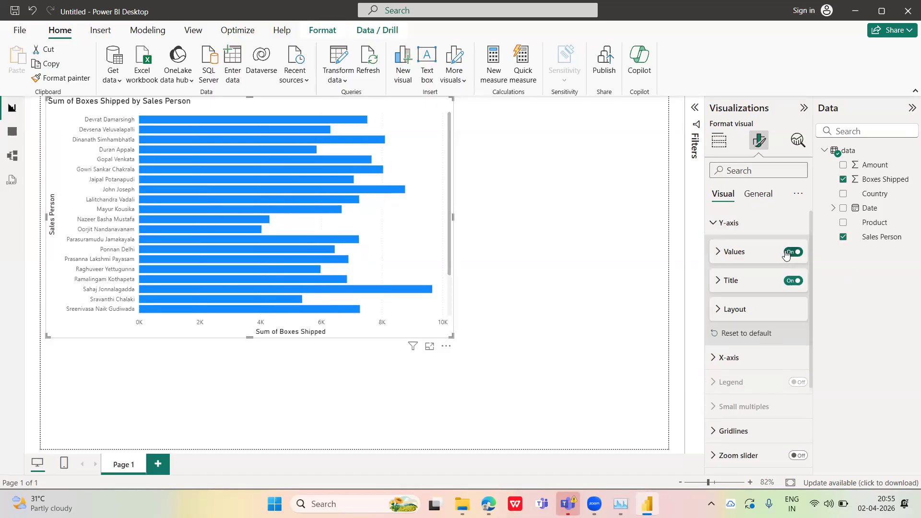
click(797, 281)
click(718, 282)
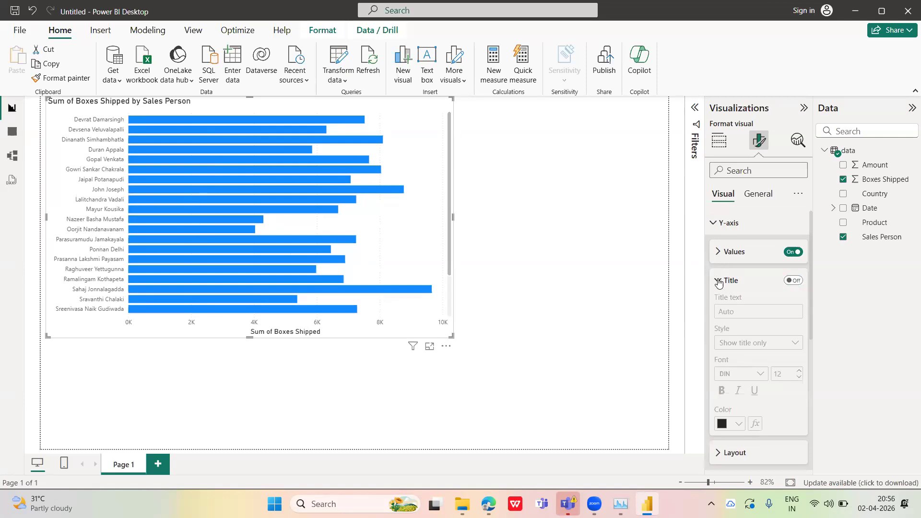
click(788, 282)
Set the Y-axis title text to "Sales People"
click(742, 311)
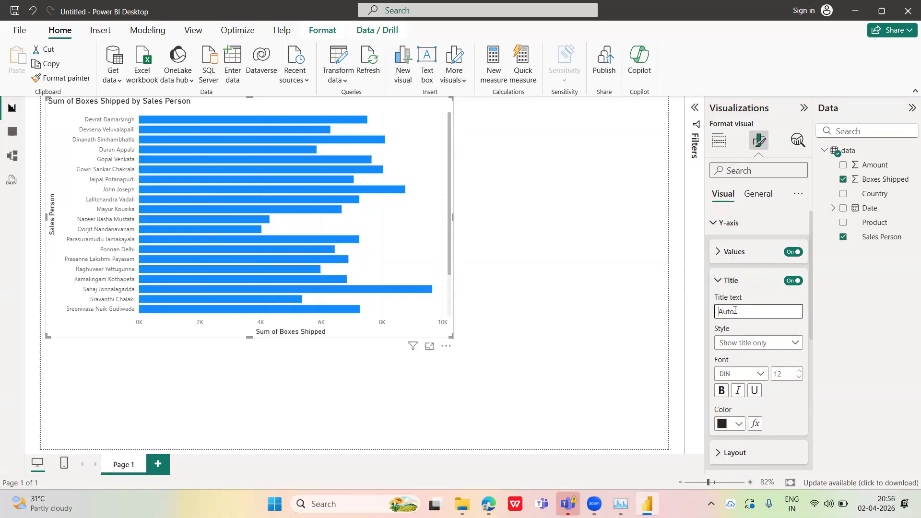
text(Sales People)
Look through the Y-axis title's style options and glance at the chart's general formatting settings
click(796, 343)
click(747, 358)
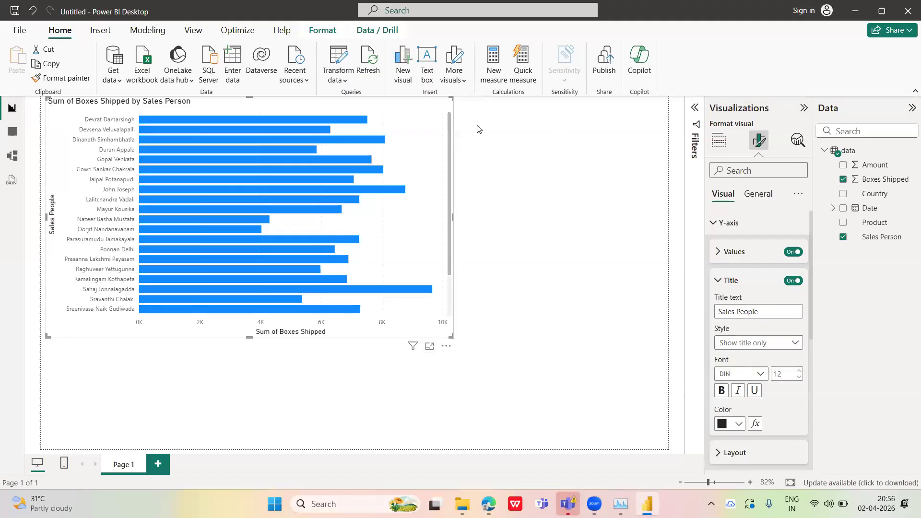
click(779, 316)
scroll(811, 345, down, 1)
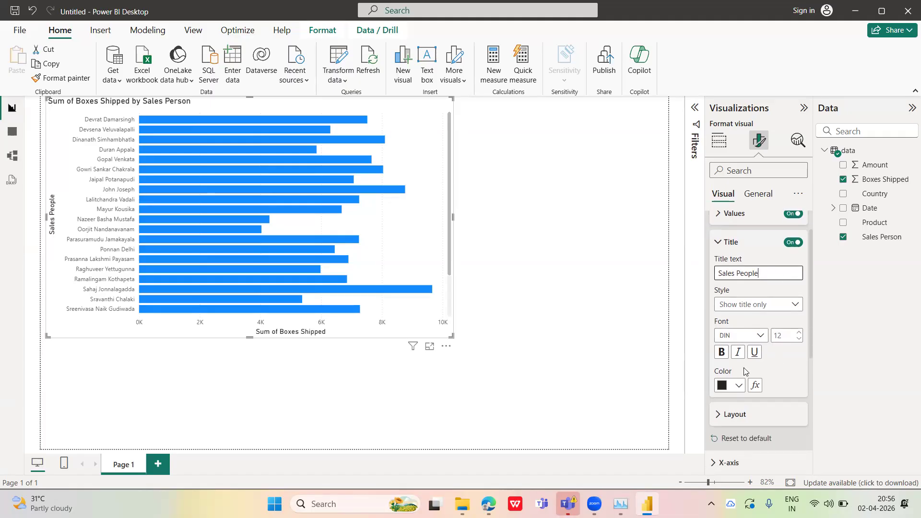
click(768, 305)
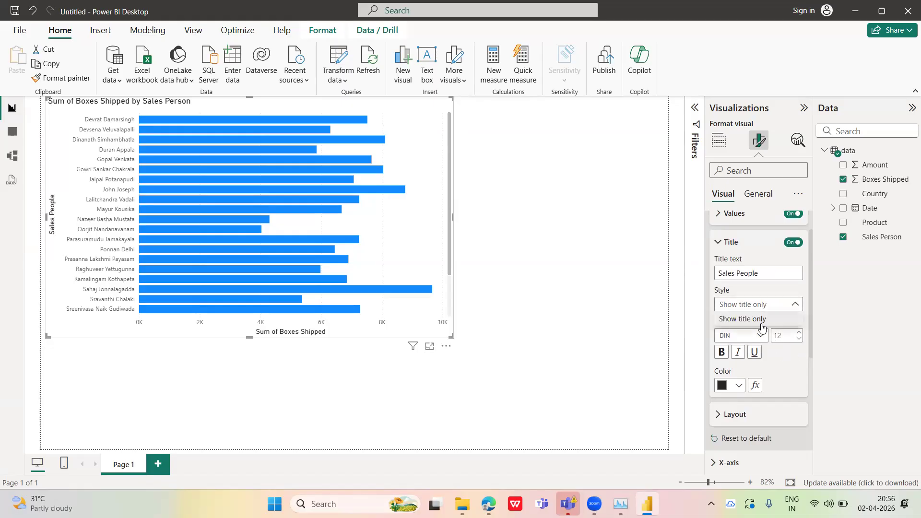
click(426, 159)
click(760, 198)
click(726, 199)
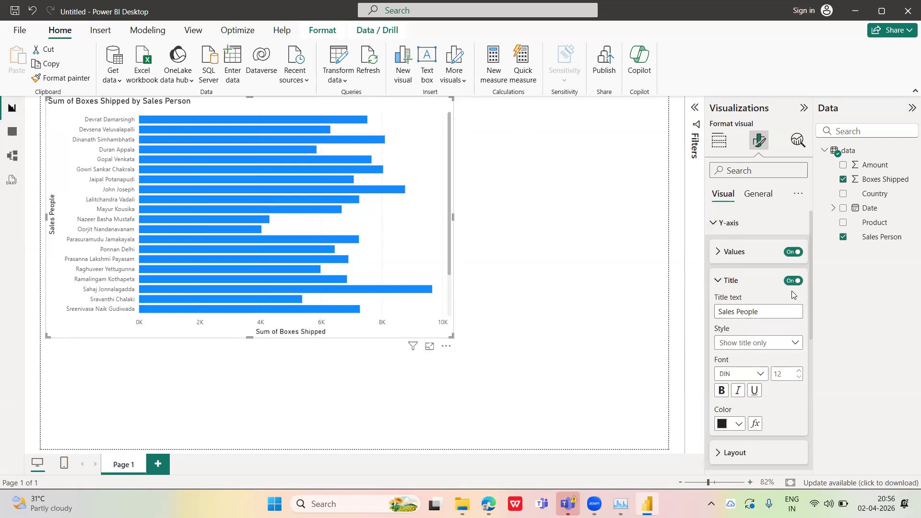
Extend the Y-axis title text to "Sales People by boxes" and check the axis layout settings
click(765, 308)
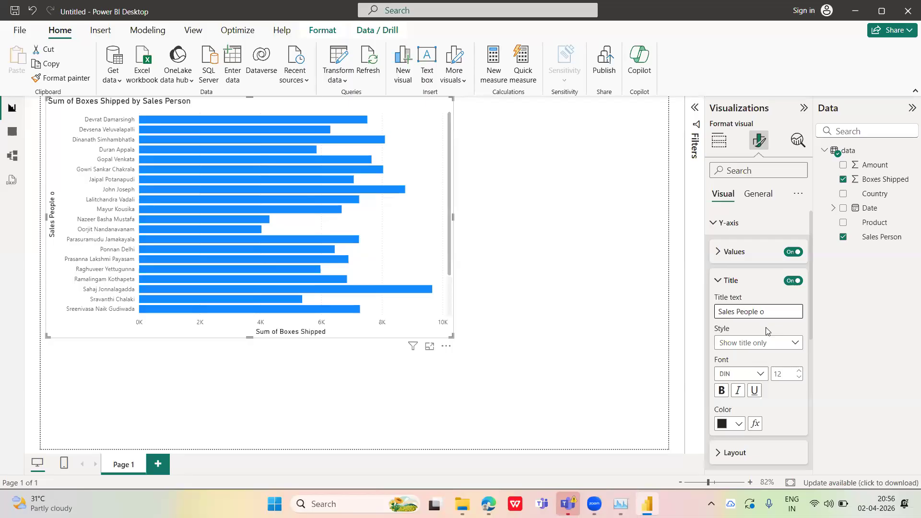
key(BackSpace)
text(by boxes)
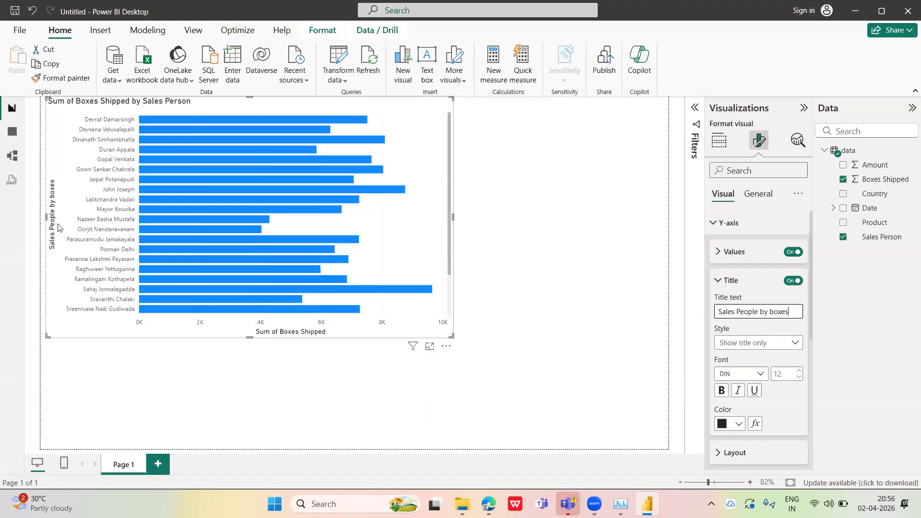
click(718, 286)
click(718, 311)
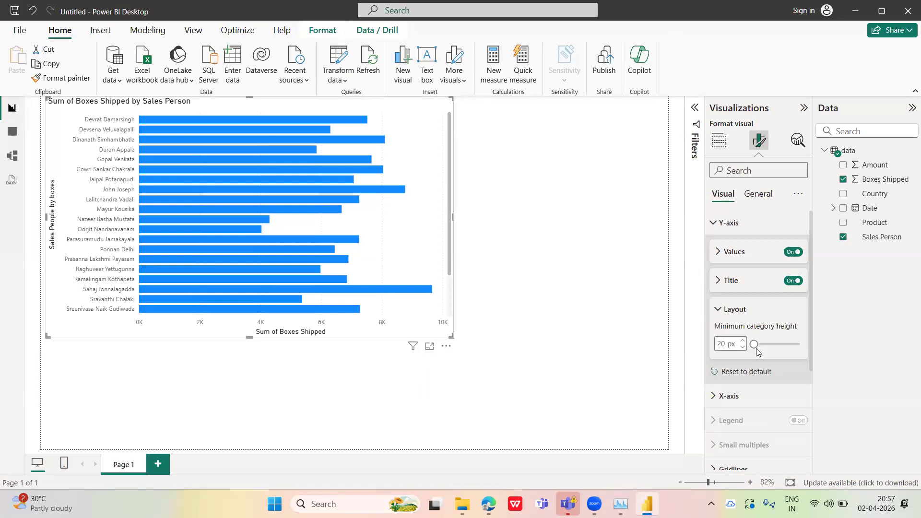
click(715, 309)
Set the X-axis range minimum to 0 and expand the X-axis values settings
click(713, 357)
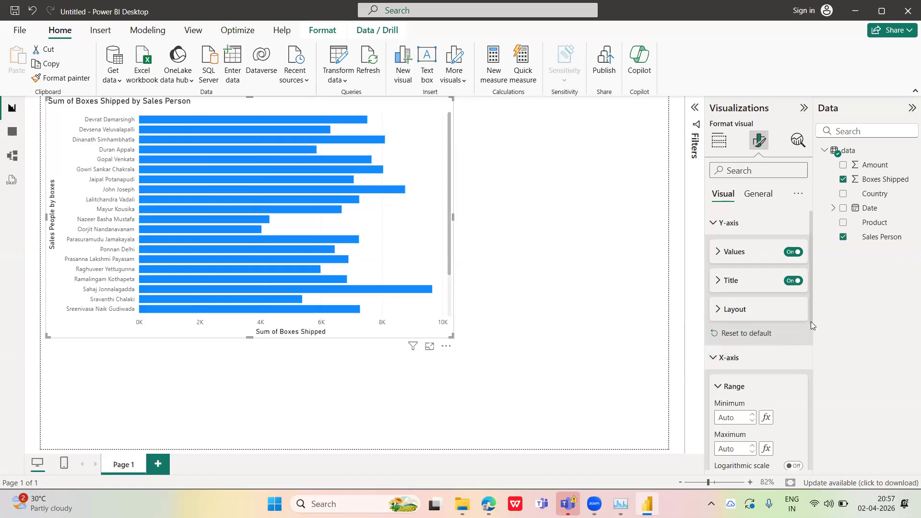
scroll(810, 321, down, 3)
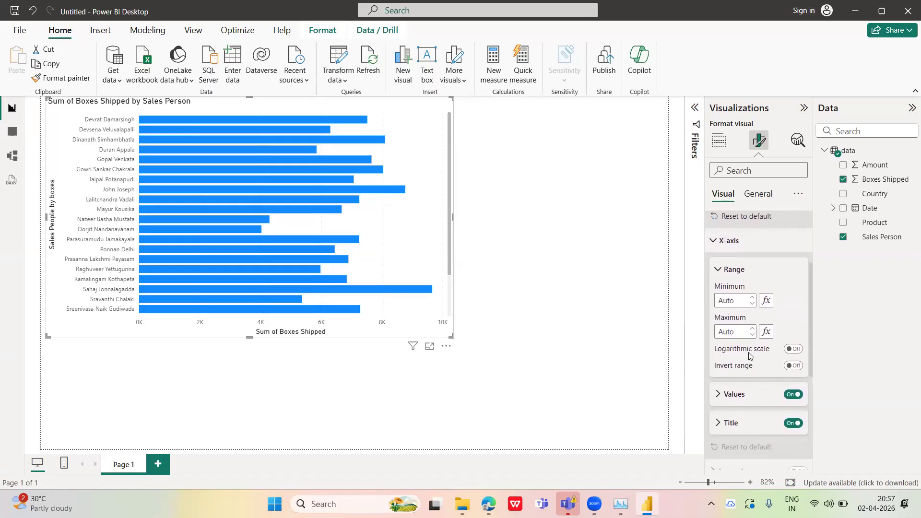
click(752, 303)
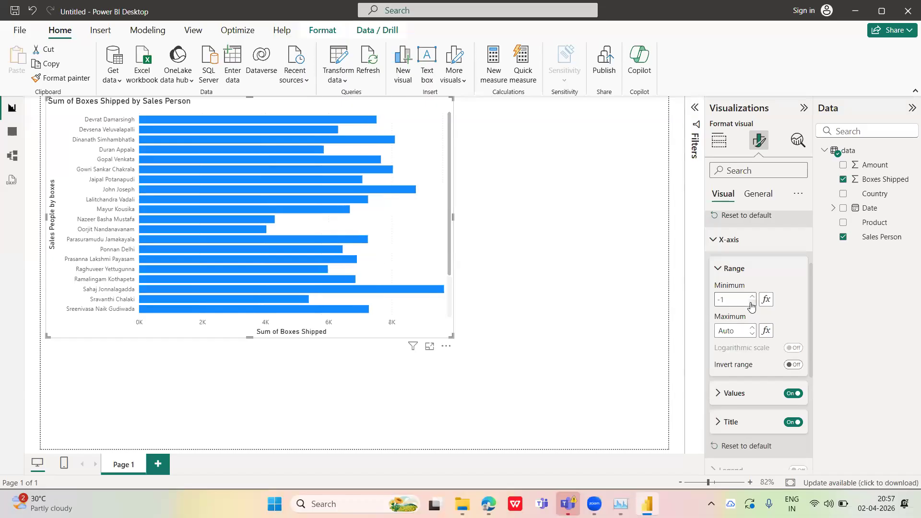
click(753, 298)
click(720, 393)
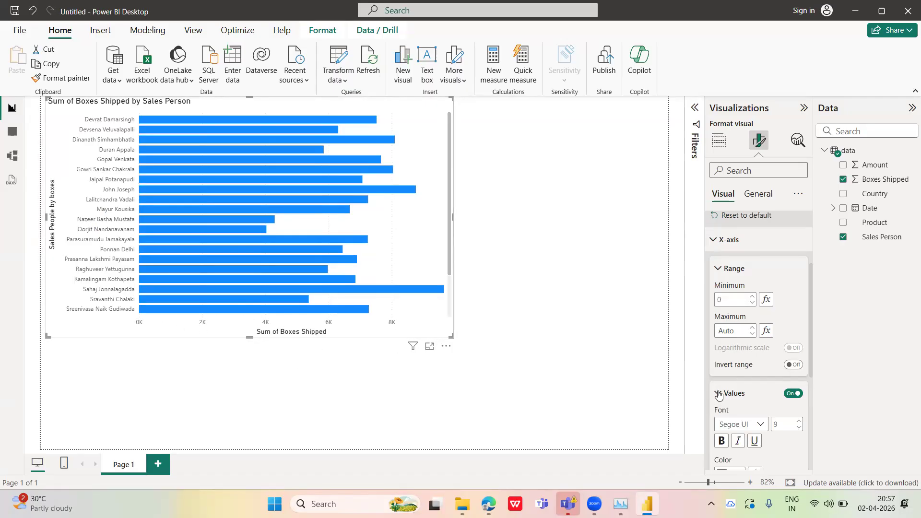
Set the transparency of the chart's vertical gridlines to 11%
scroll(811, 355, down, 5)
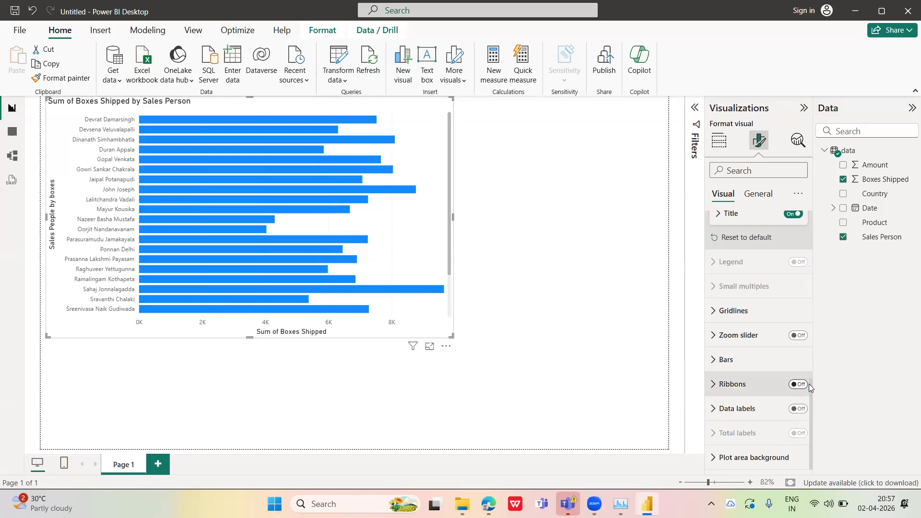
scroll(809, 379, up, 2)
drag(815, 366, 816, 369)
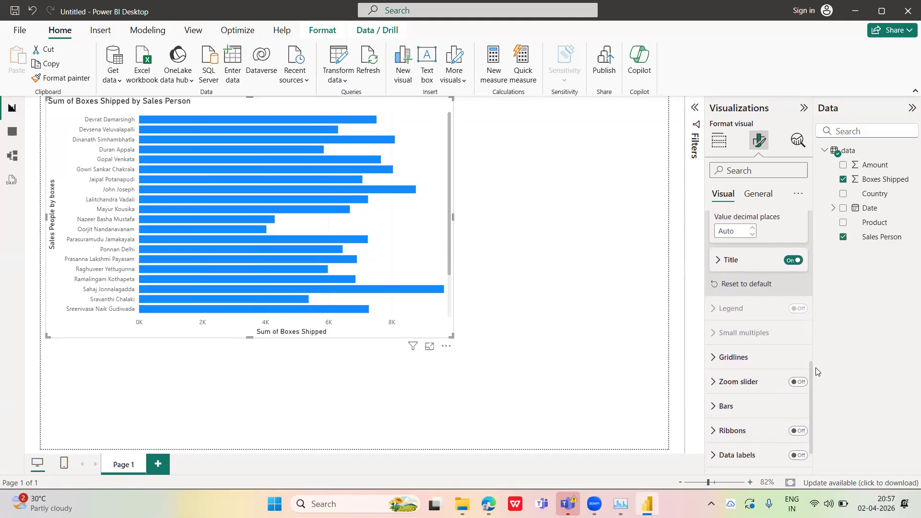
click(716, 357)
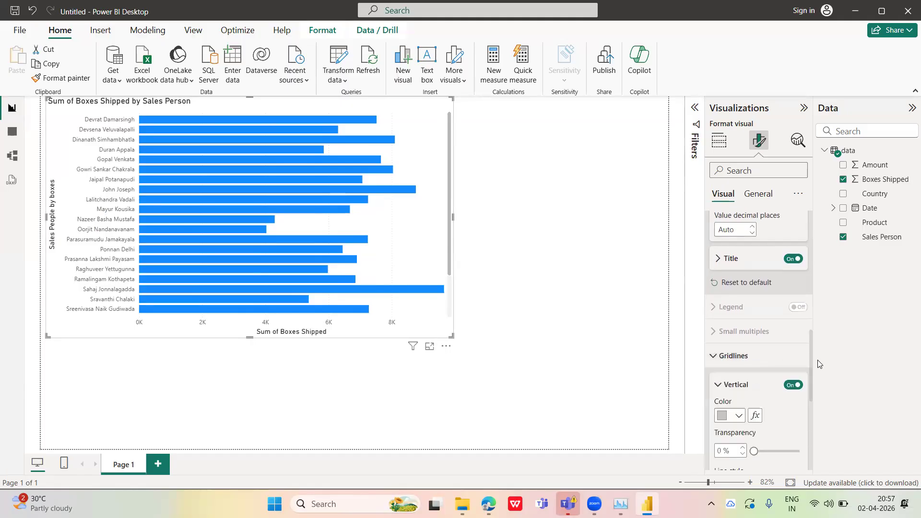
scroll(807, 390, down, 1)
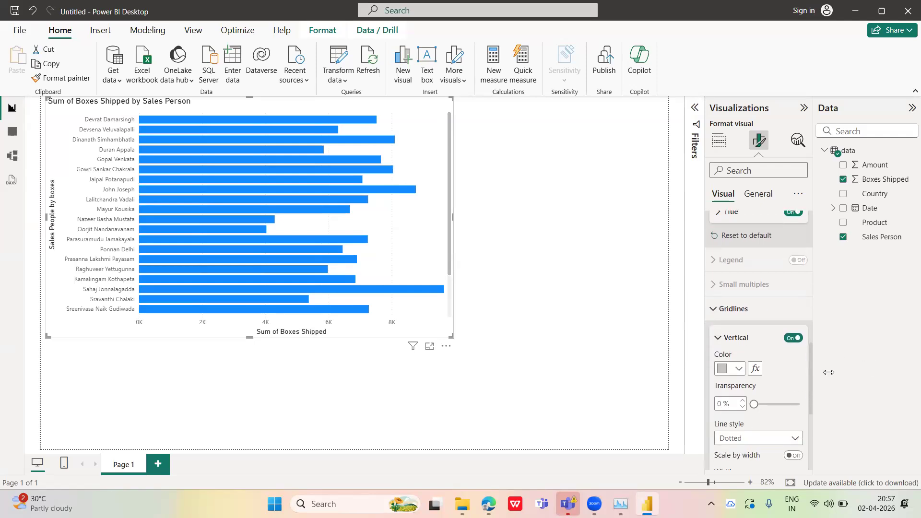
mouse_move(810, 368)
mouse_down()
mouse_move(810, 383)
mouse_move(812, 372)
mouse_up()
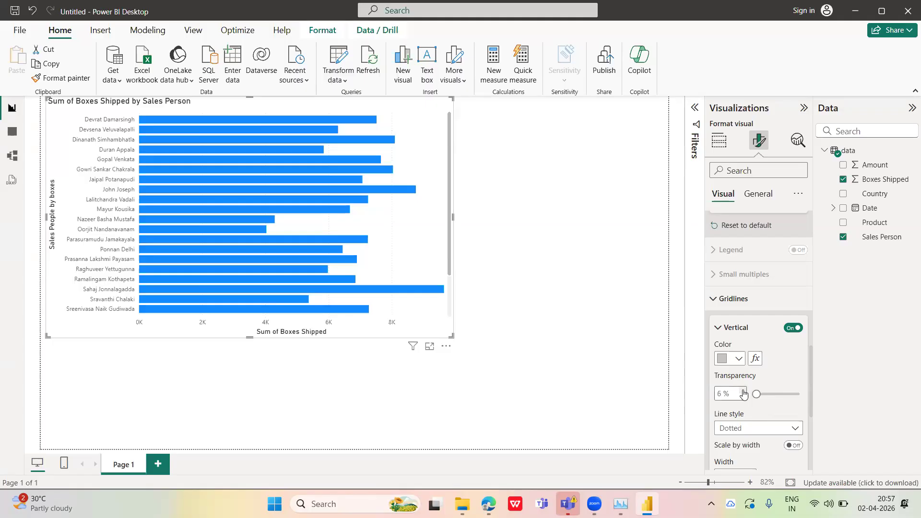
click(743, 390)
click(742, 390)
Try black, orange and dark purple (#573b92) on the vertical gridlines, and return their color to light gray
click(734, 359)
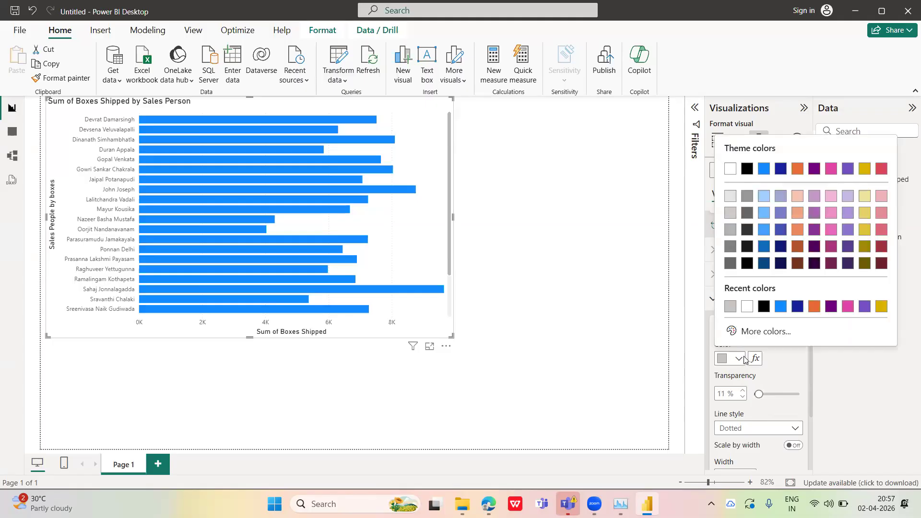
click(767, 307)
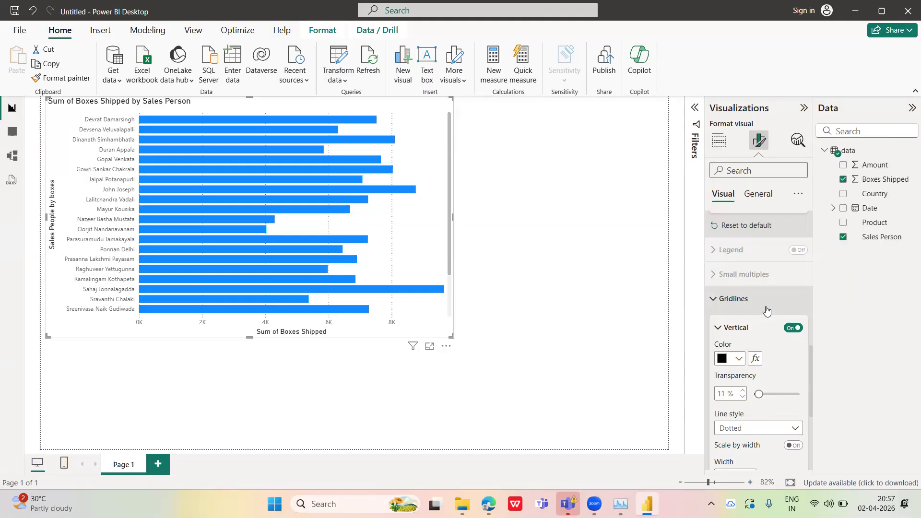
click(737, 360)
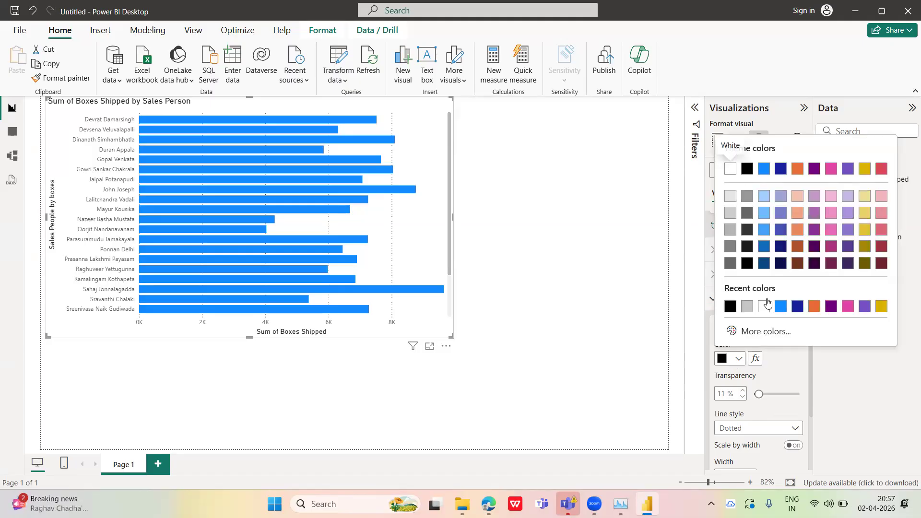
click(813, 306)
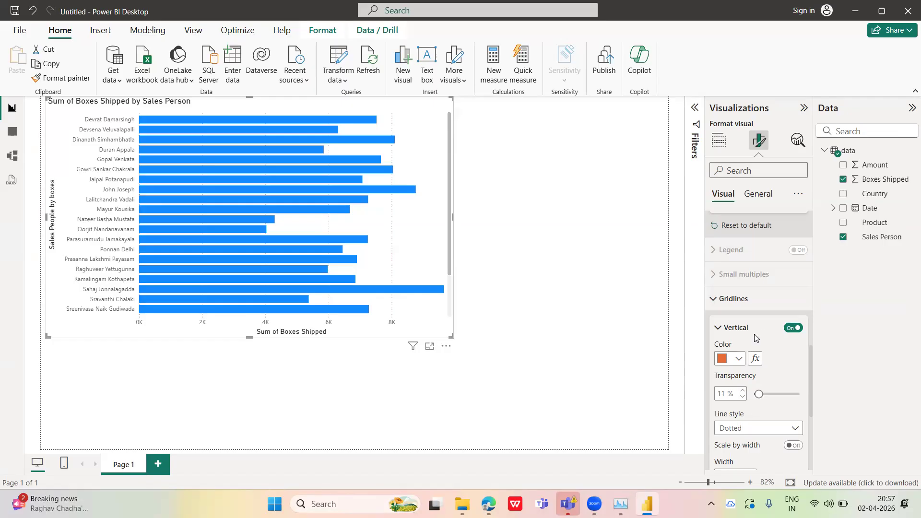
click(737, 359)
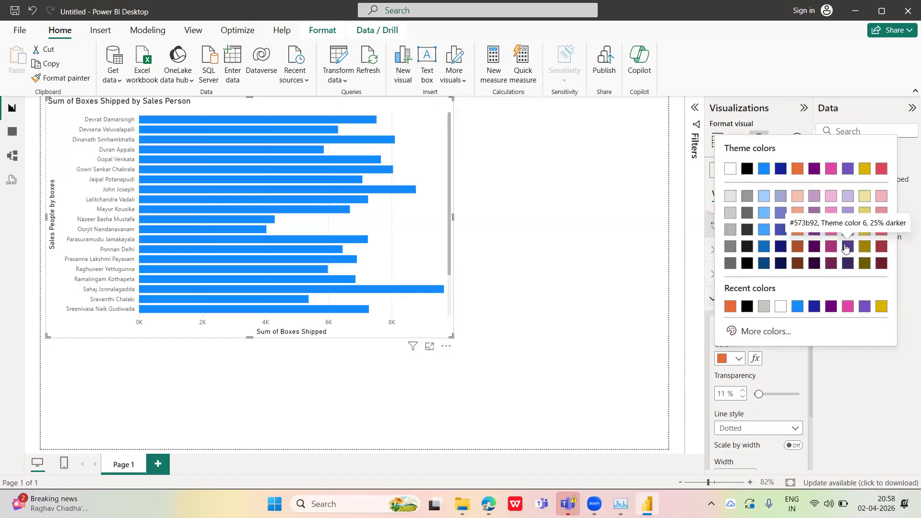
click(845, 247)
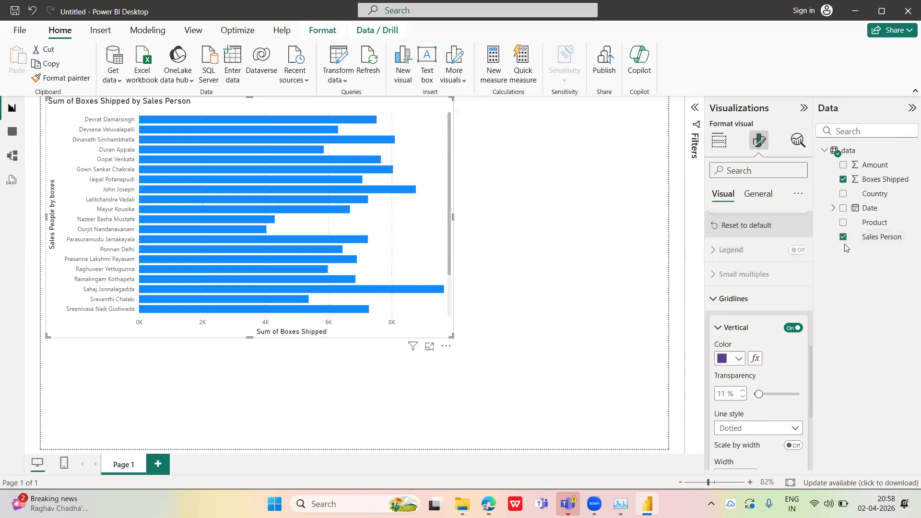
click(737, 360)
click(778, 309)
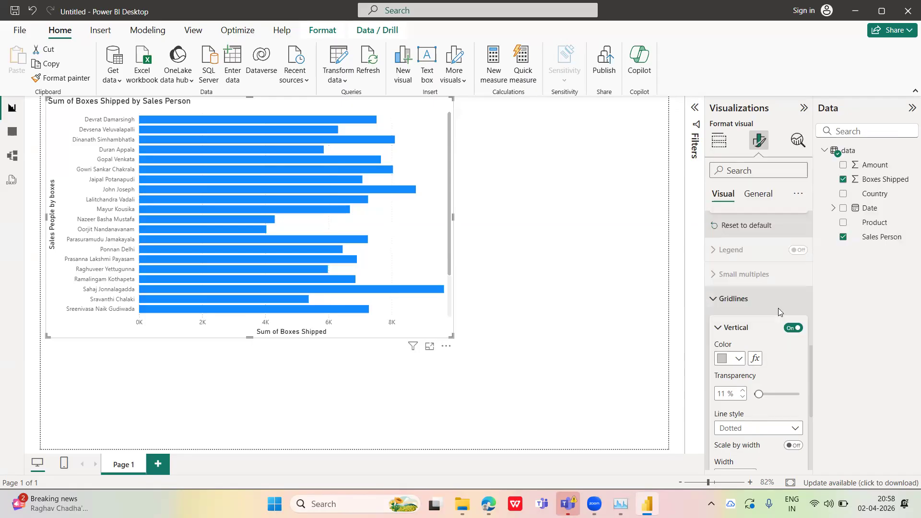
Collapse the vertical gridline settings and look at the zoom slider options
scroll(810, 362, down, 2)
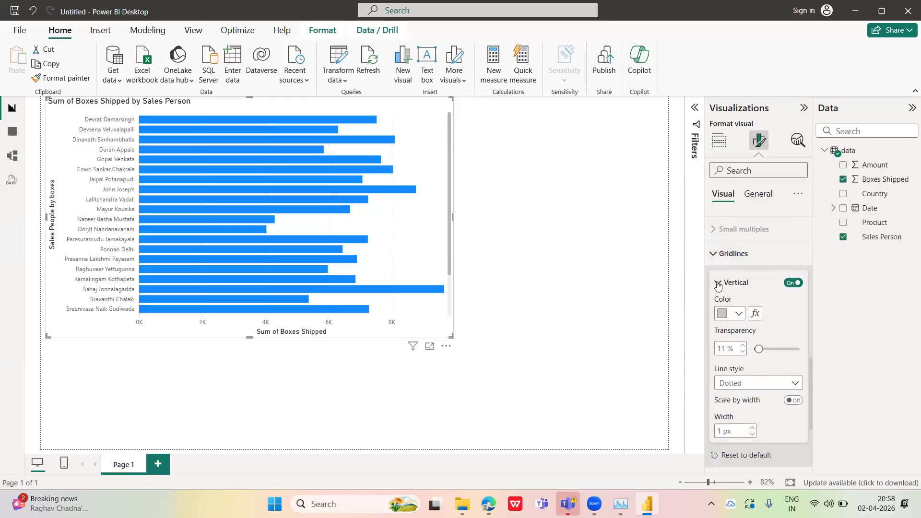
click(718, 285)
click(781, 342)
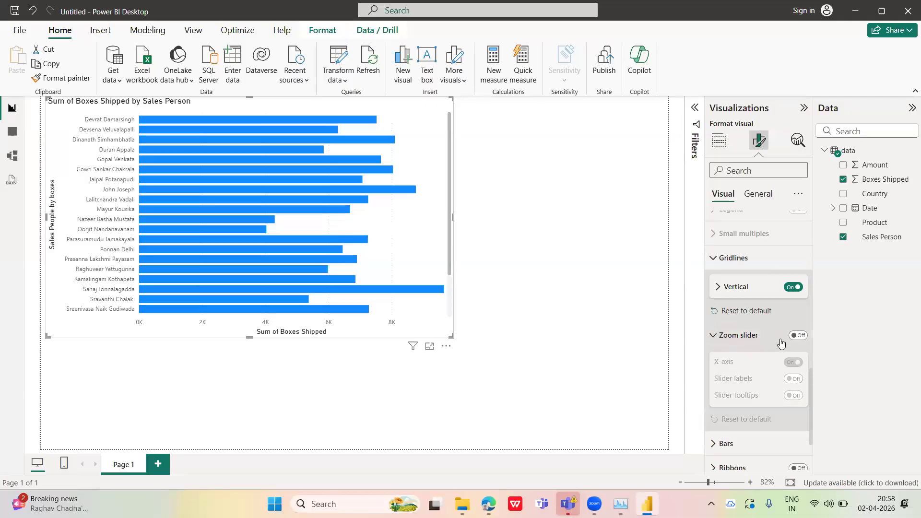
click(713, 335)
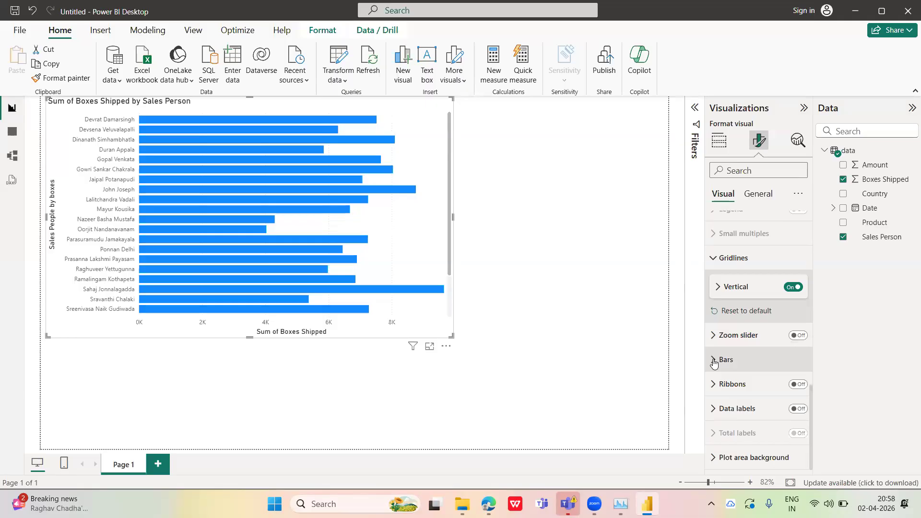
Recolor the bars of all categories, trying pink (#e669b9) and settling on orange
click(713, 363)
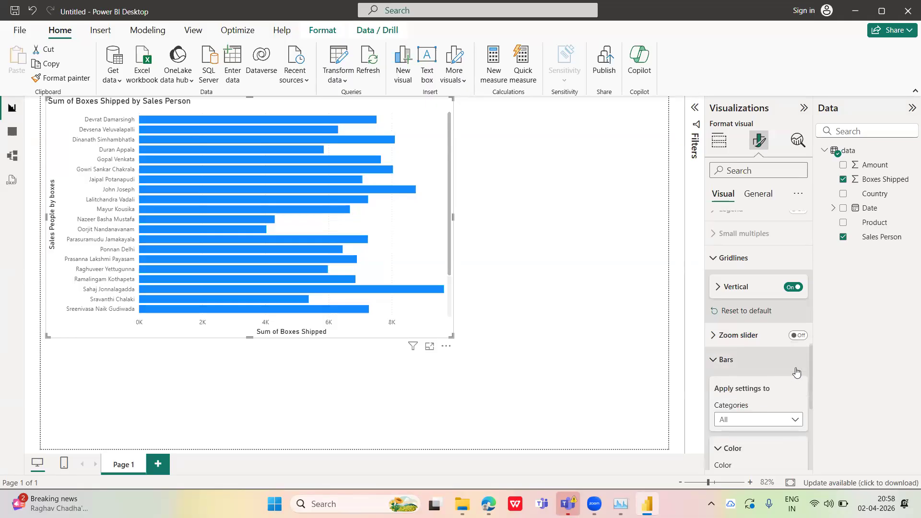
scroll(811, 384, down, 3)
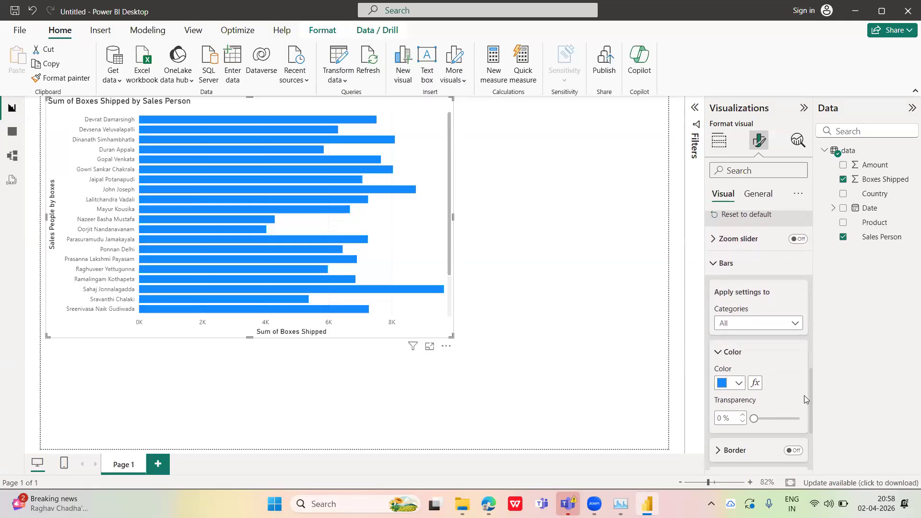
click(739, 382)
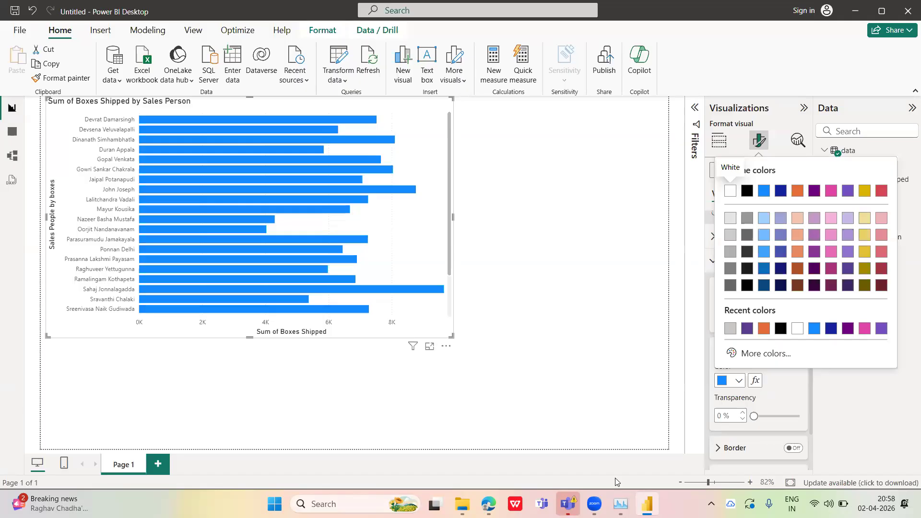
click(831, 251)
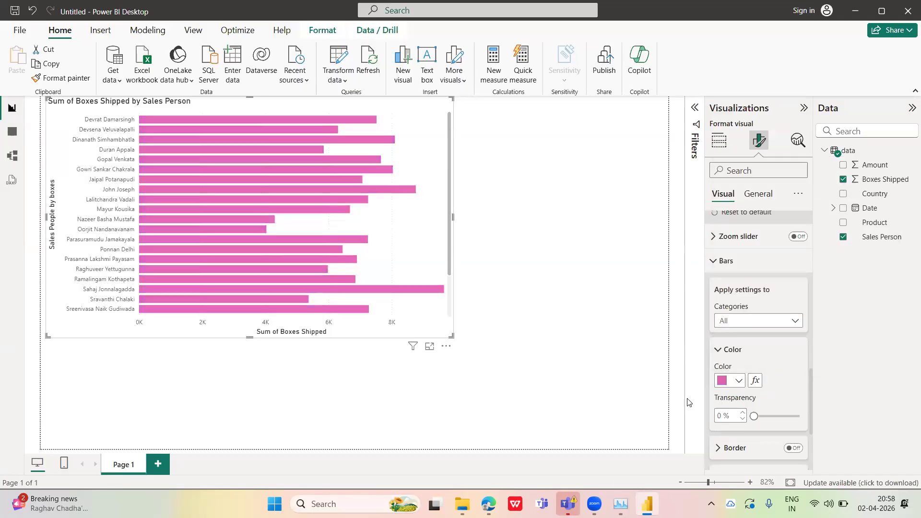
click(739, 380)
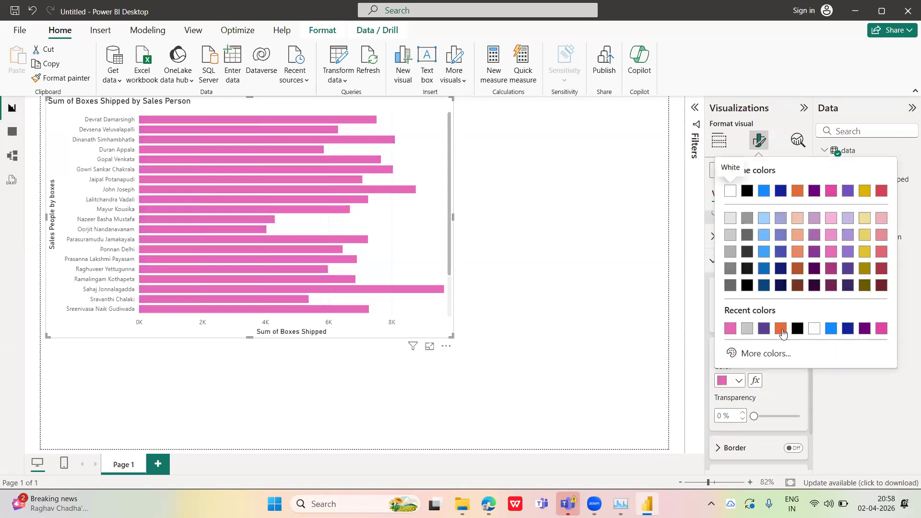
click(781, 328)
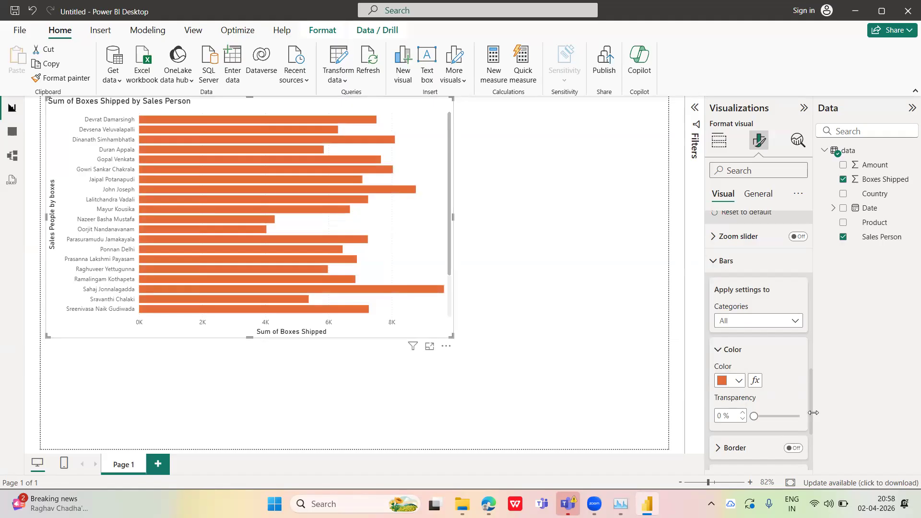
Turn on the border for the chart's bars
scroll(811, 426, down, 2)
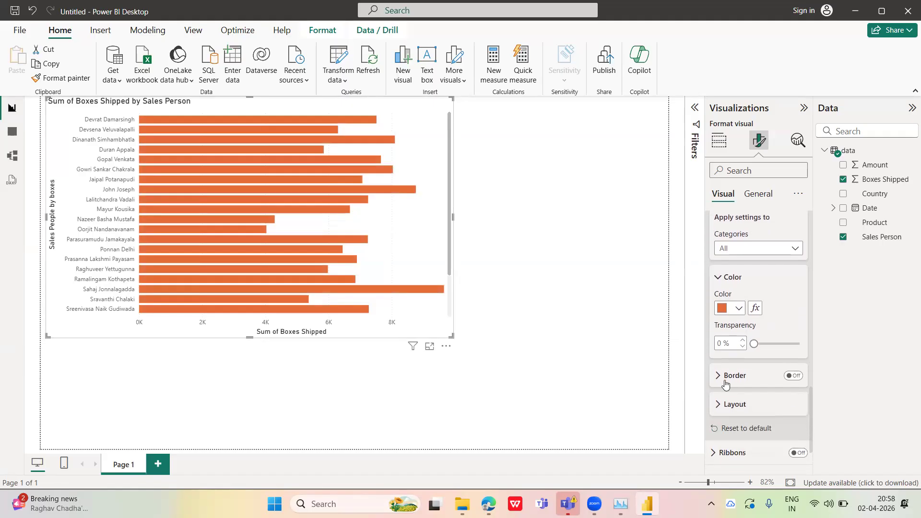
click(718, 380)
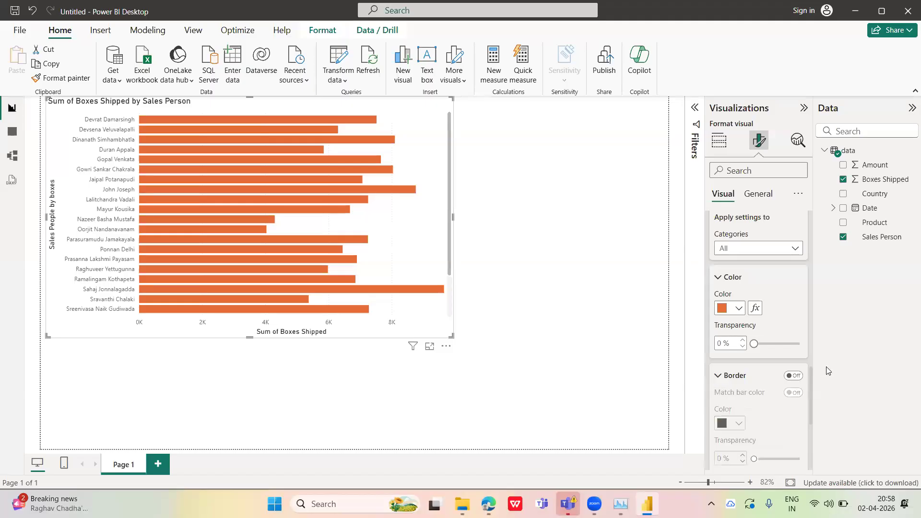
drag(810, 380, 808, 391)
scroll(808, 394, down, 1)
click(791, 314)
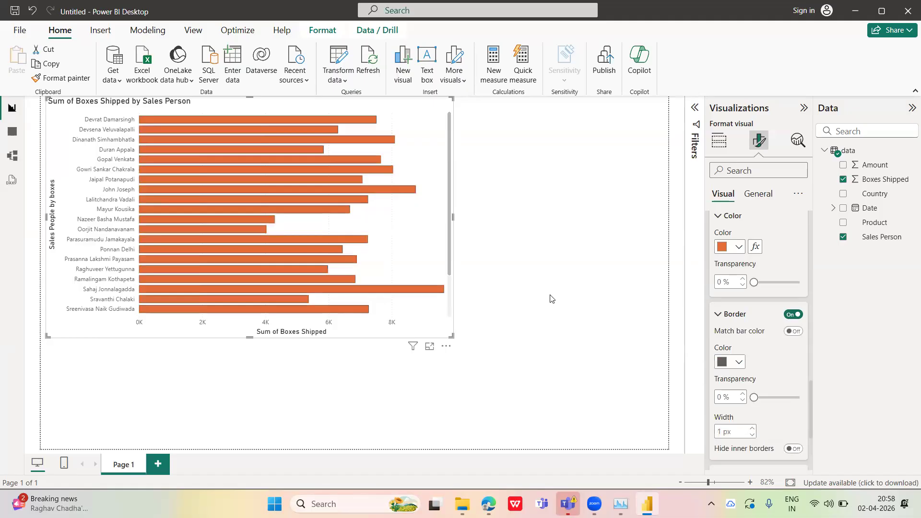
Reopen the chart's bar formatting and switch the bar border off and back on to compare the look
click(555, 259)
click(427, 181)
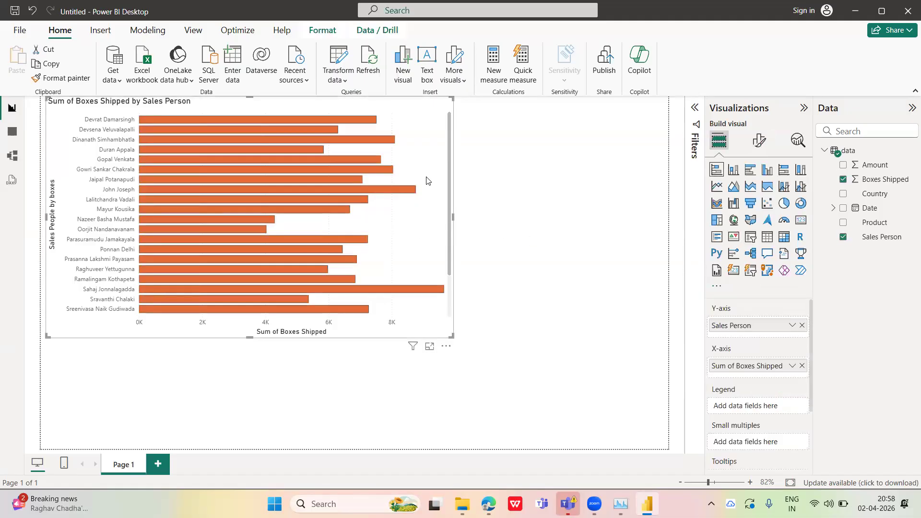
click(759, 140)
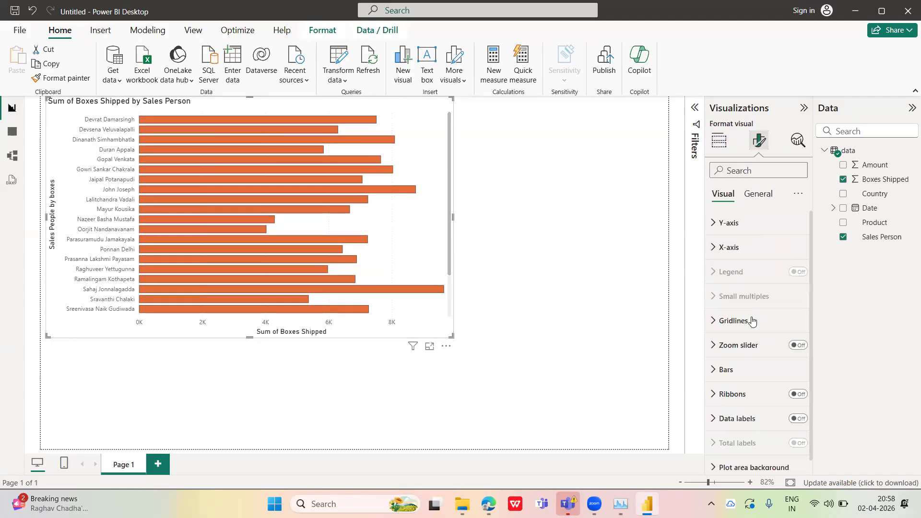
click(716, 371)
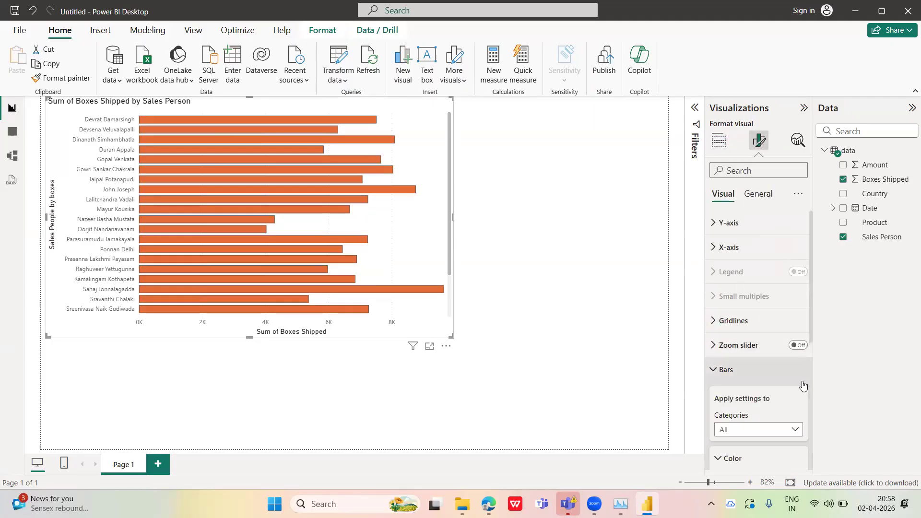
scroll(804, 369, down, 5)
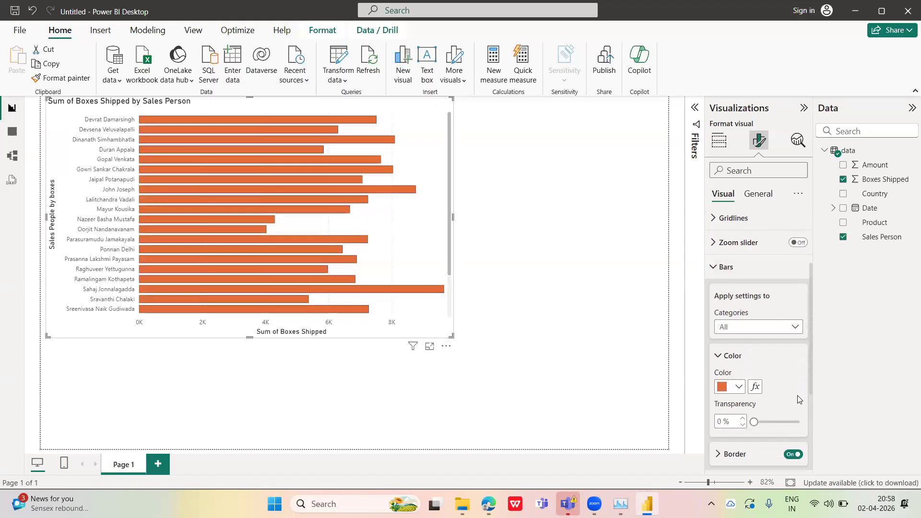
click(796, 413)
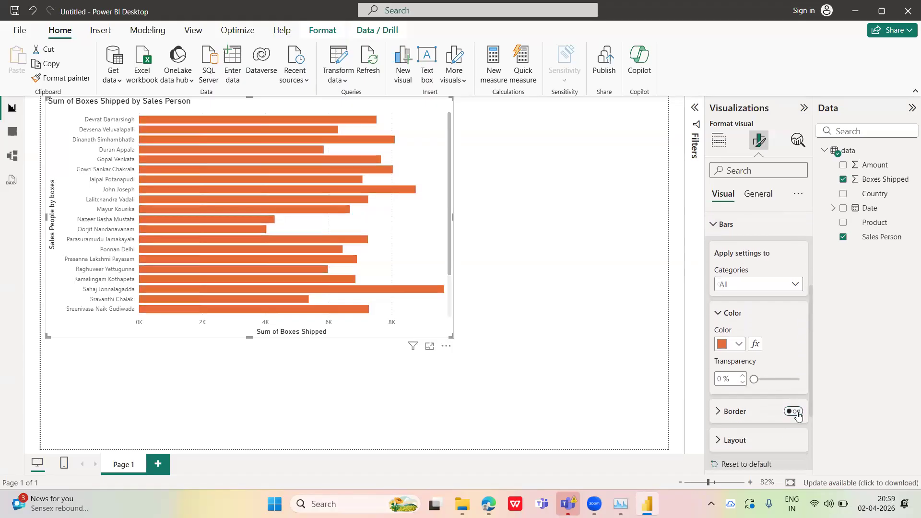
click(787, 413)
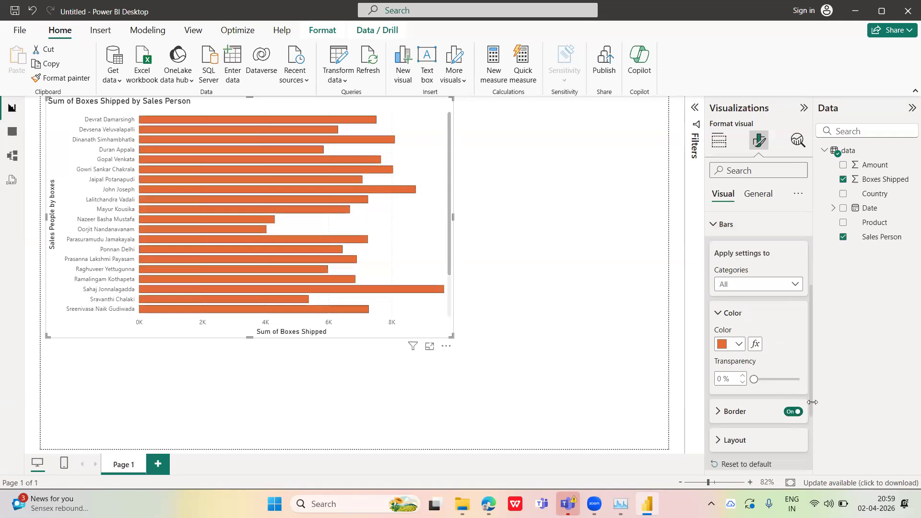
Try ribbons between the bars by switching them on, and switch them off again
scroll(810, 420, down, 1)
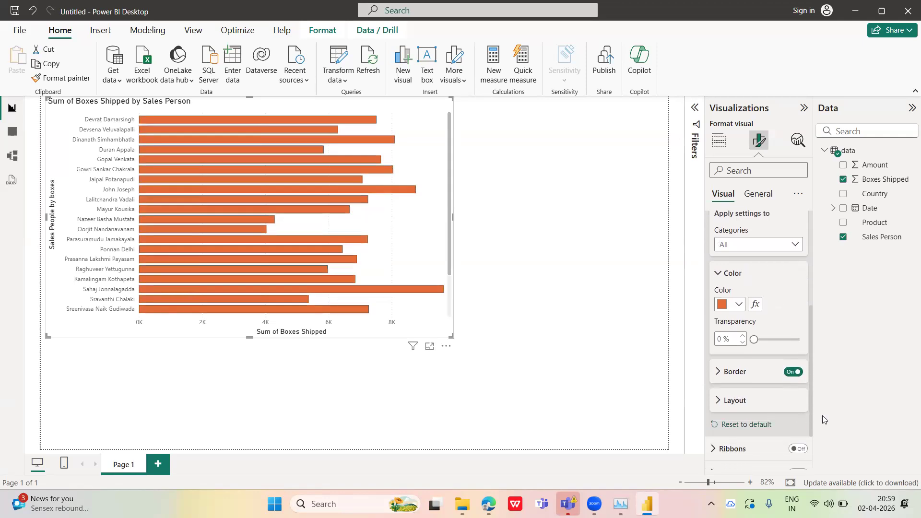
scroll(806, 433, down, 1)
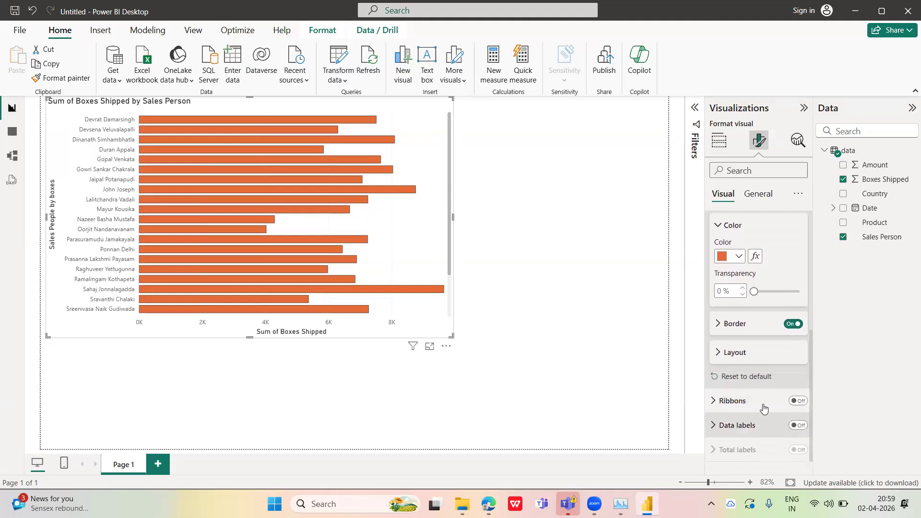
click(731, 402)
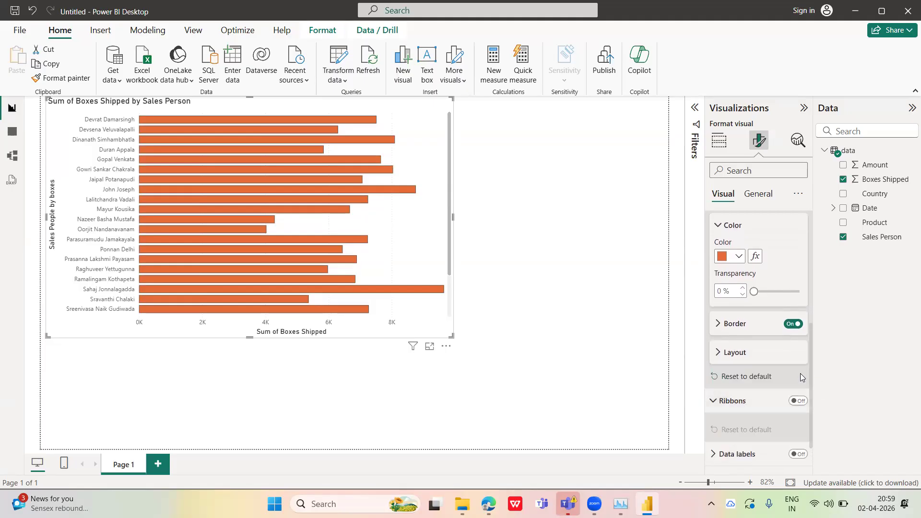
click(796, 401)
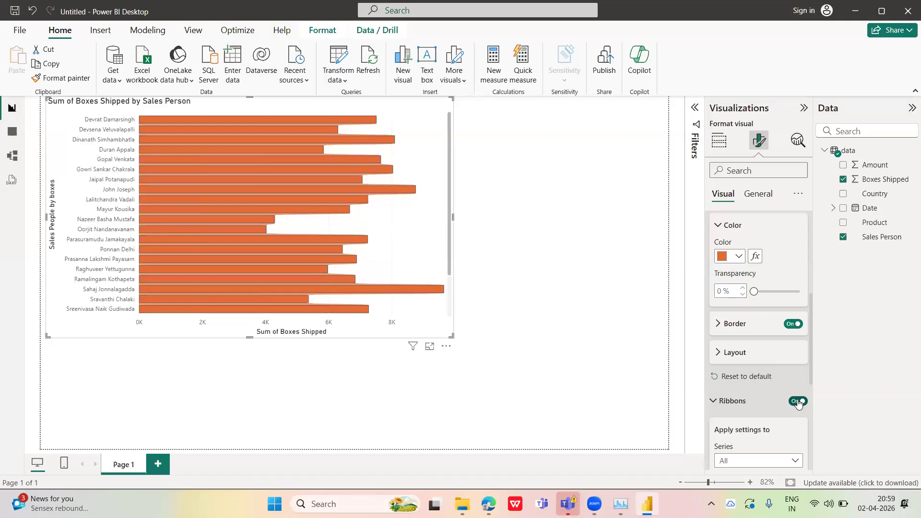
click(797, 401)
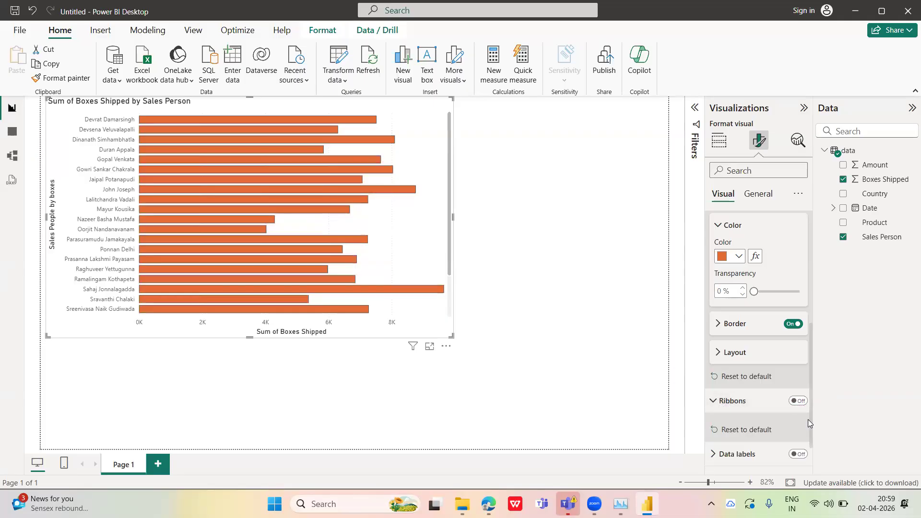
Turn on data labels for the bars of the stacked bar chart
scroll(810, 424, down, 1)
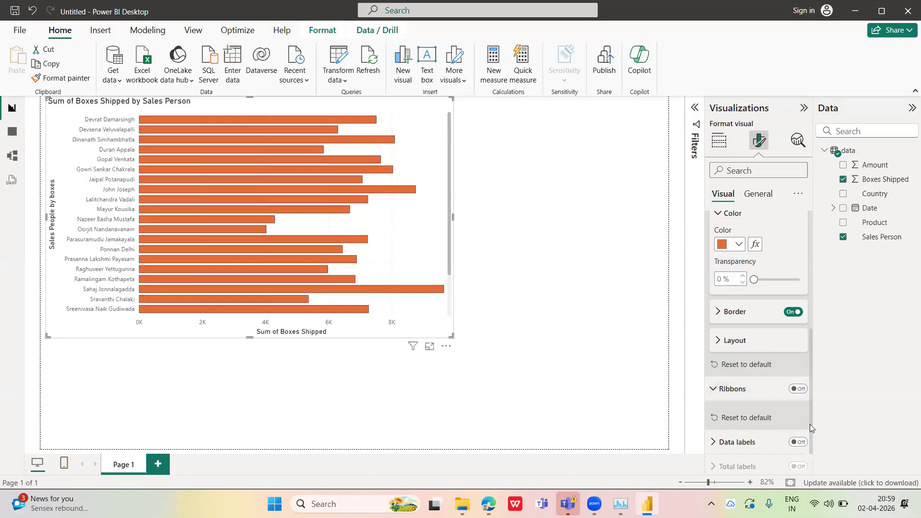
click(719, 443)
drag(810, 371, 808, 426)
scroll(790, 335, up, 2)
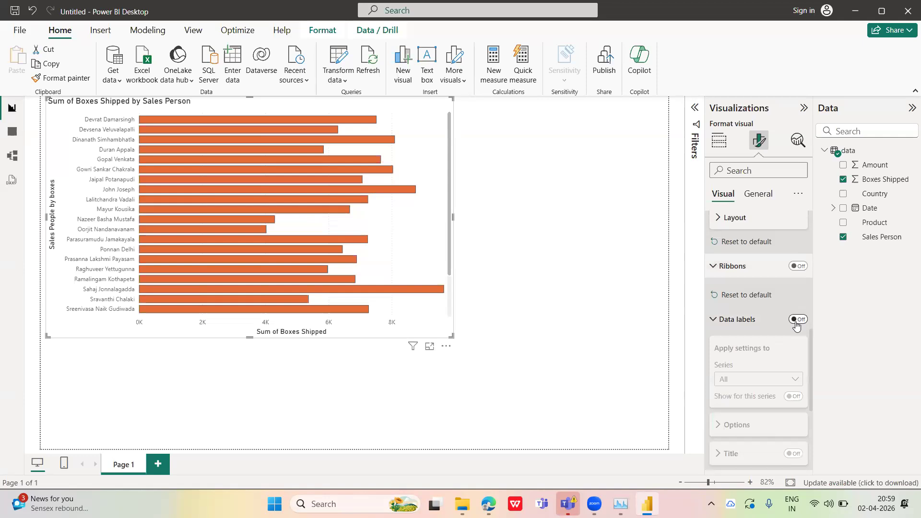
click(786, 318)
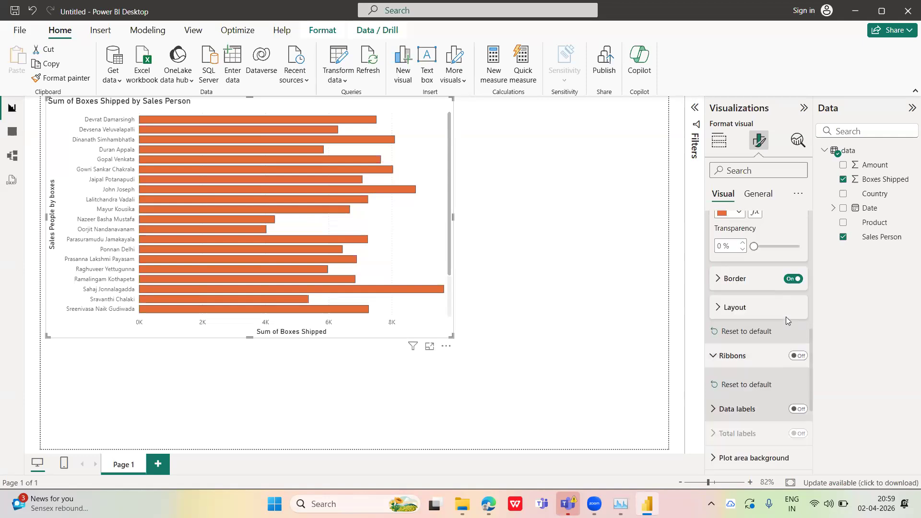
click(789, 410)
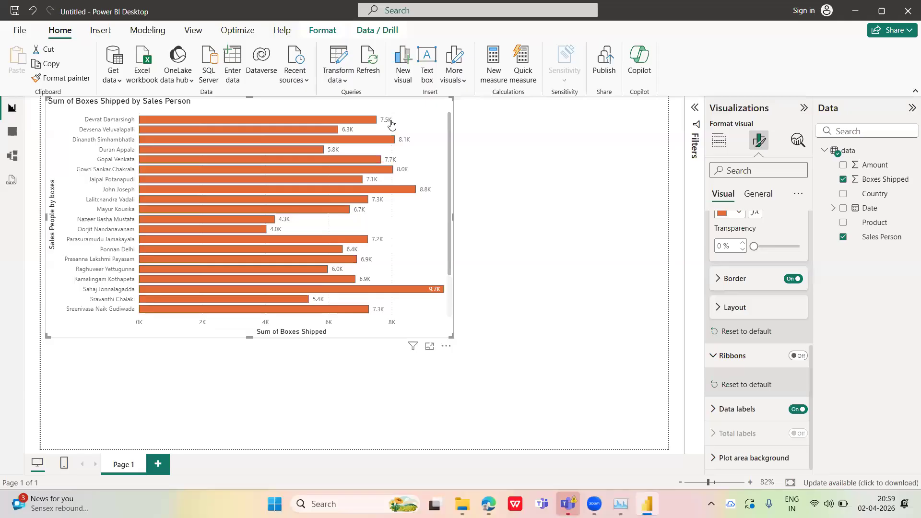
Set the display units of the data label values to None
click(715, 409)
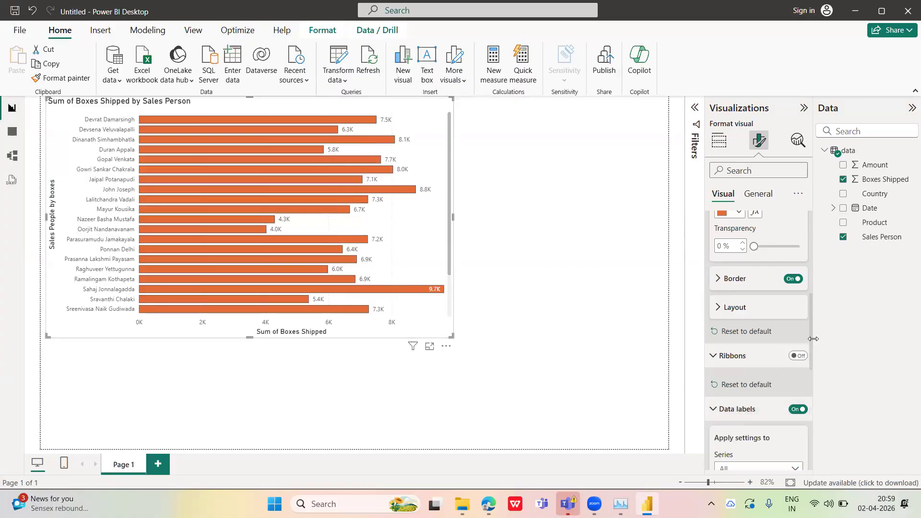
drag(808, 343, 810, 367)
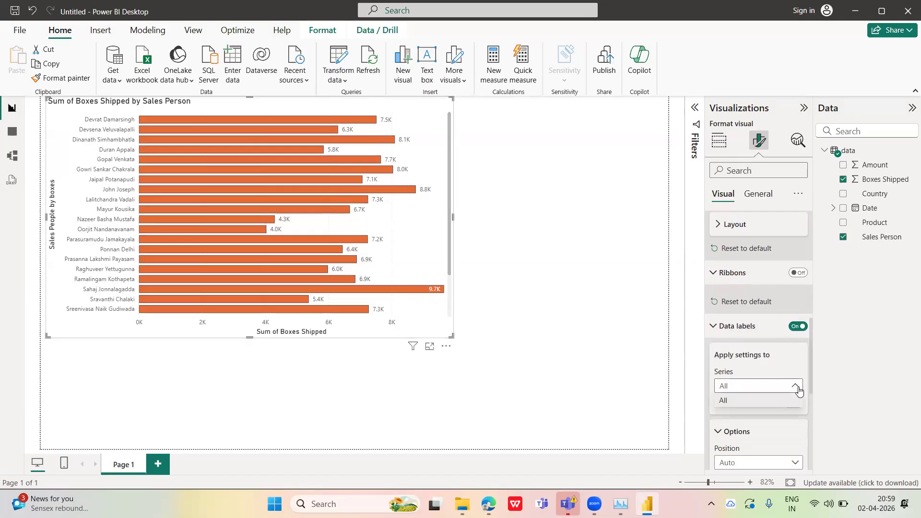
drag(809, 360, 809, 391)
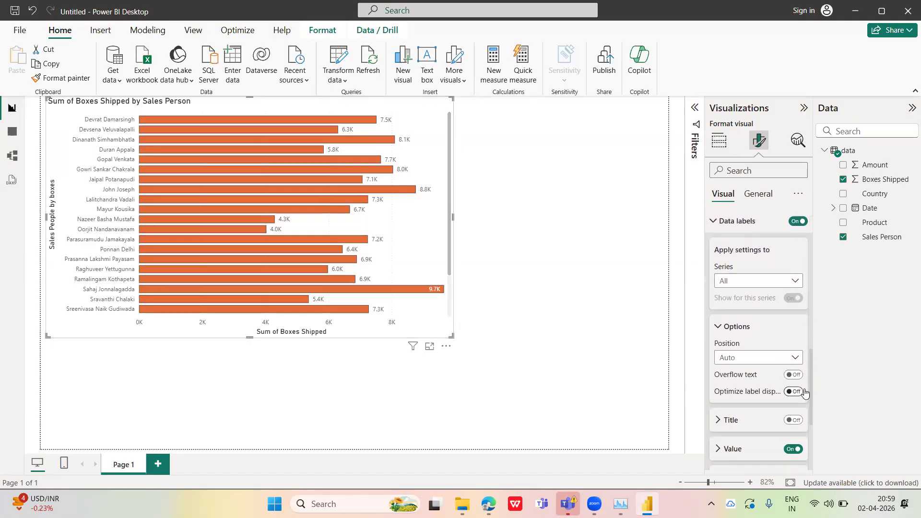
click(721, 448)
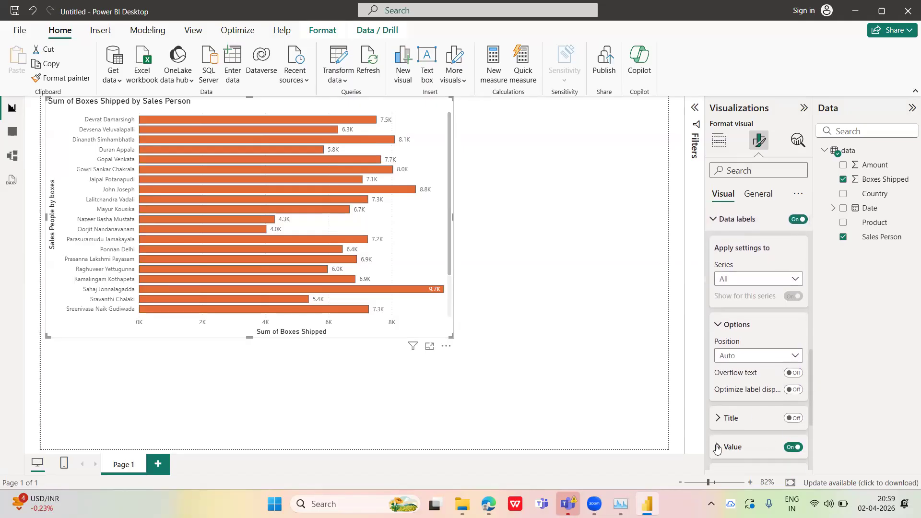
drag(811, 346, 811, 390)
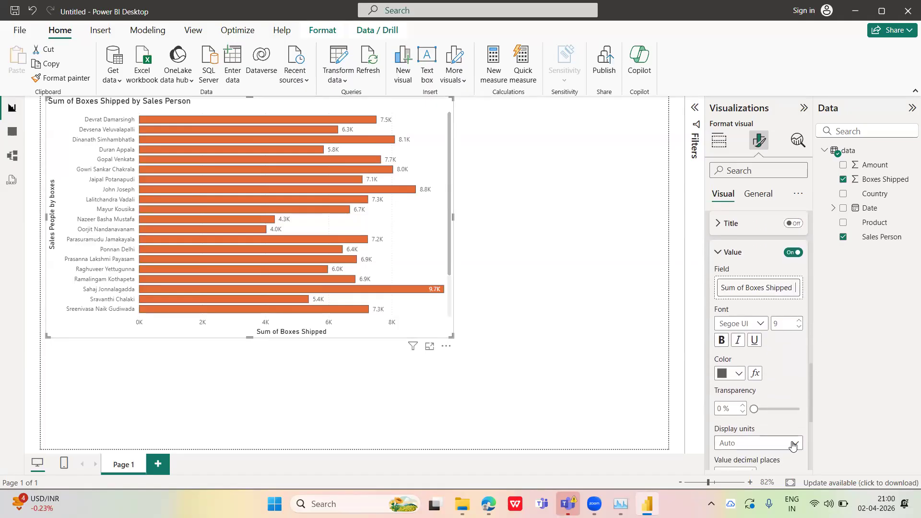
click(792, 444)
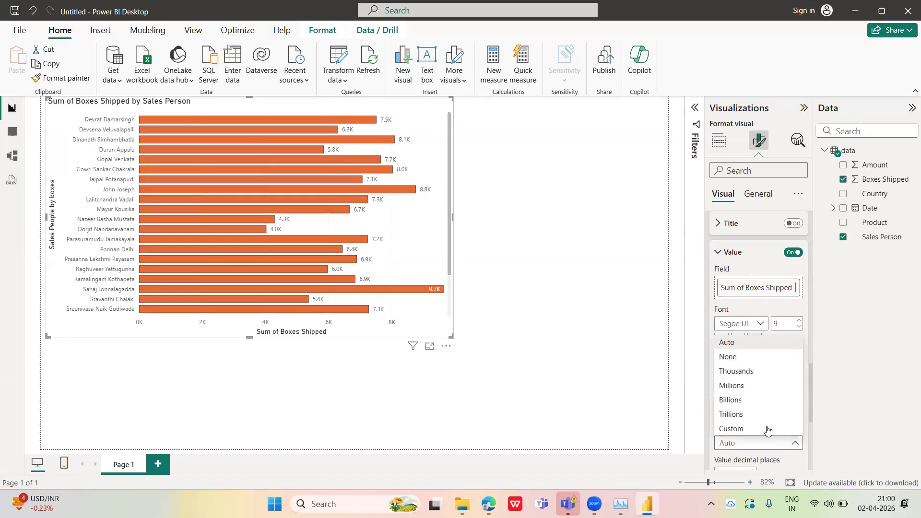
click(737, 360)
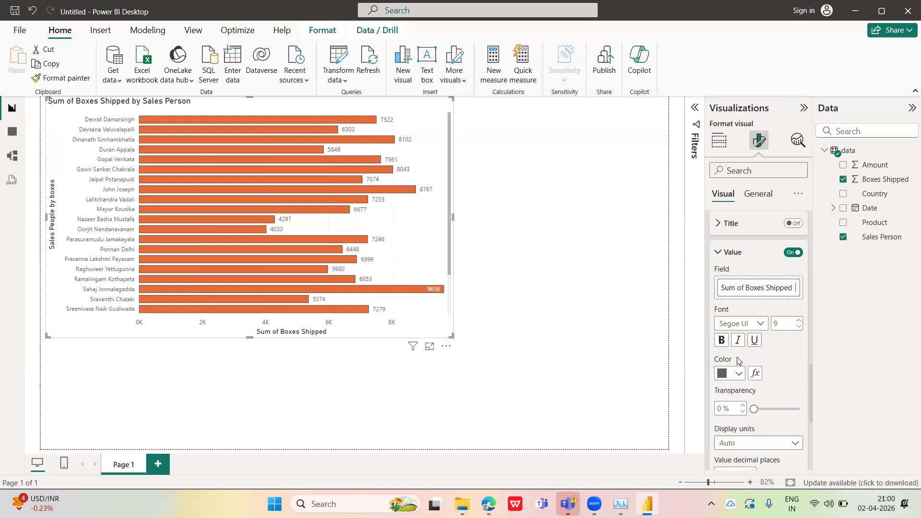
Try Thousands and Millions as display units for the data label values, and return to None
click(797, 446)
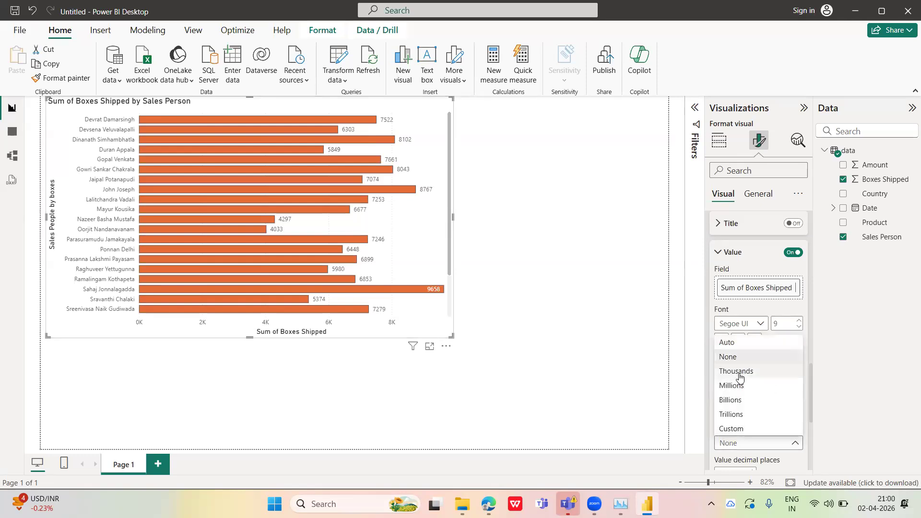
click(739, 373)
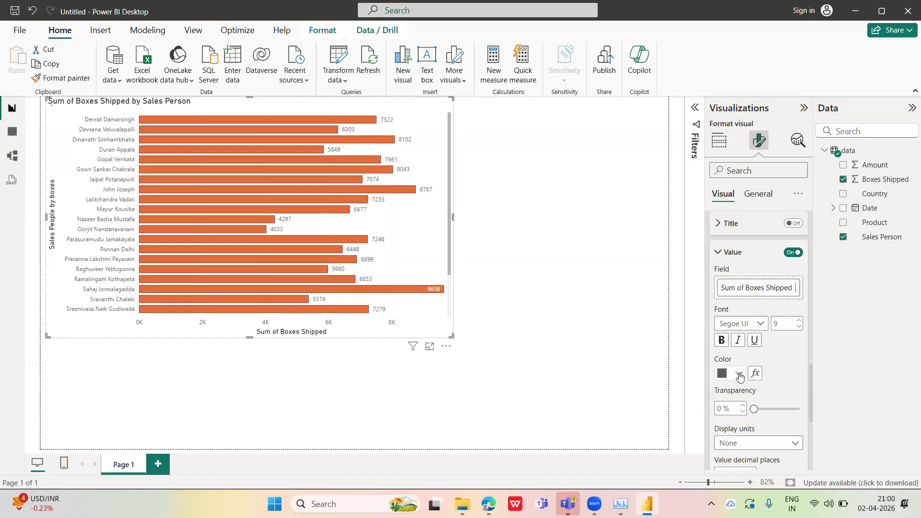
click(792, 445)
click(742, 386)
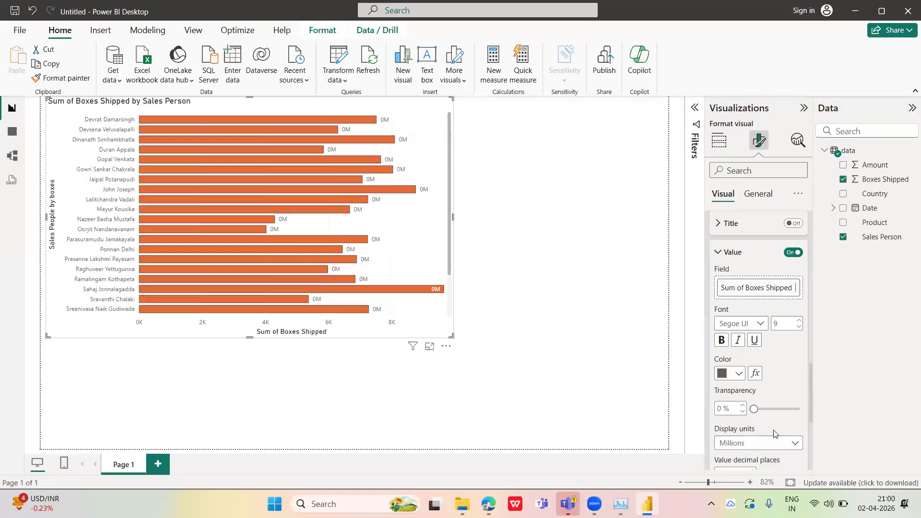
click(794, 445)
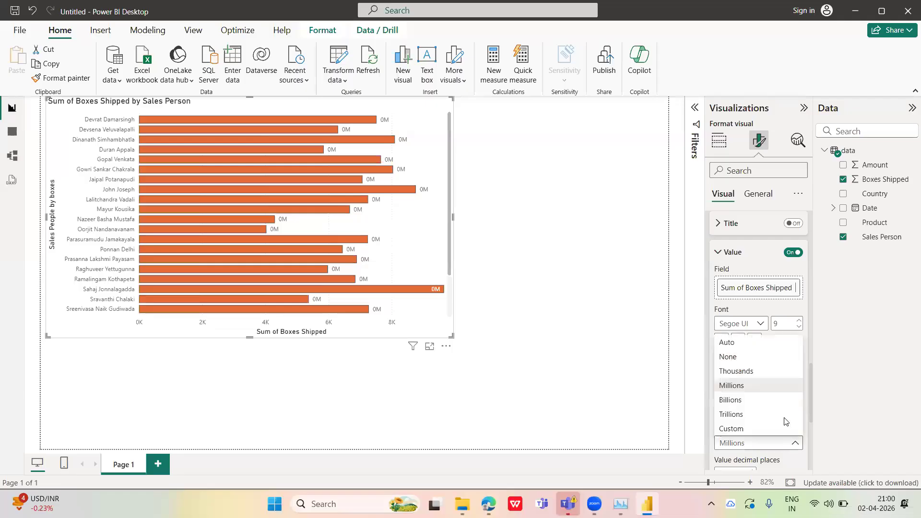
click(731, 357)
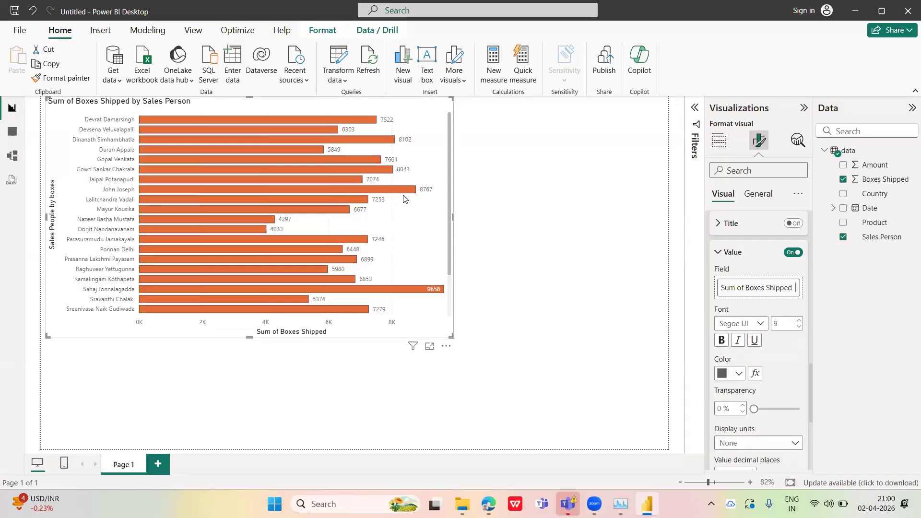
click(719, 253)
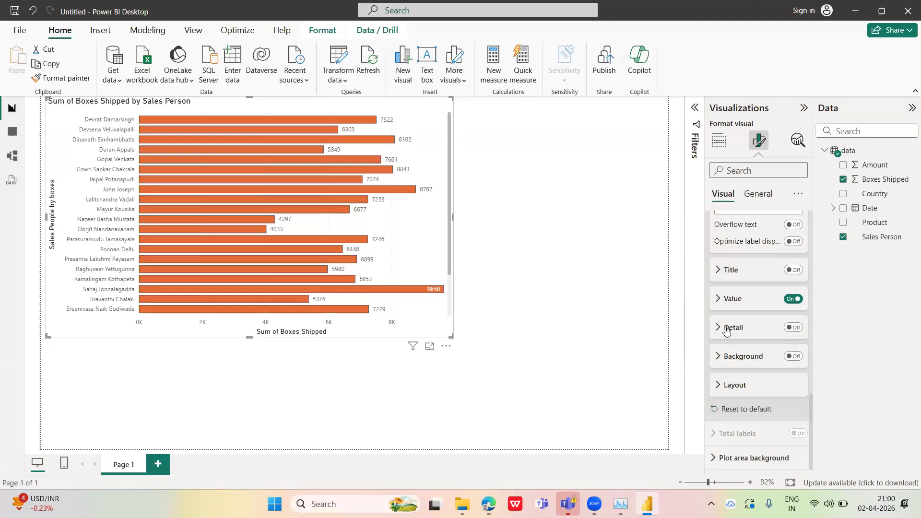
Look through the data label detail options and the plot area background settings
scroll(809, 391, up, 1)
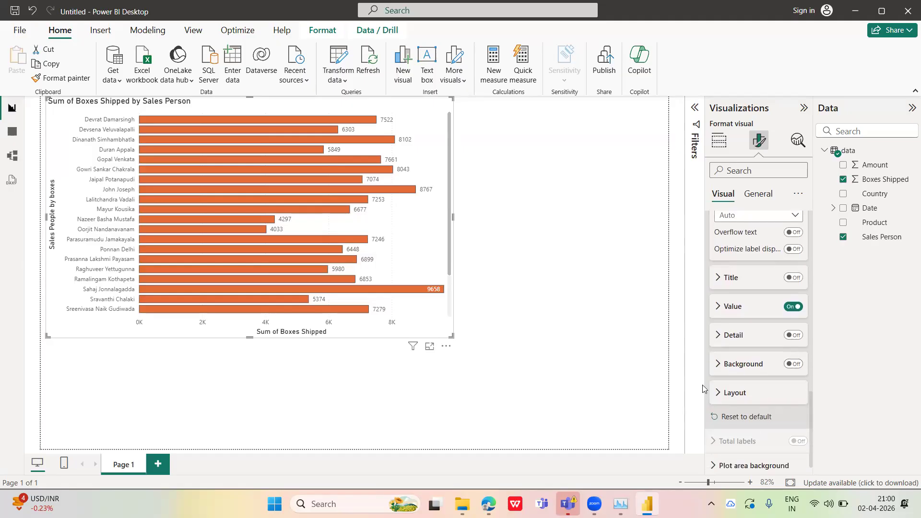
click(721, 337)
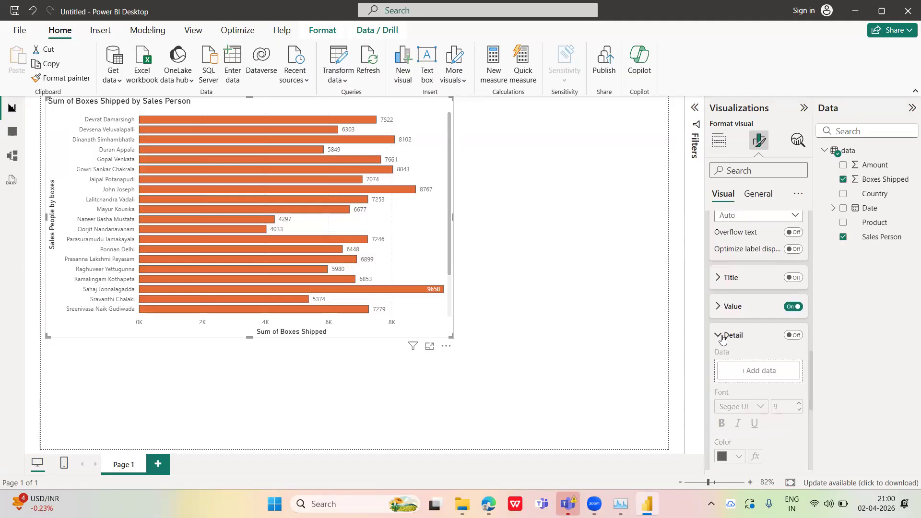
click(722, 337)
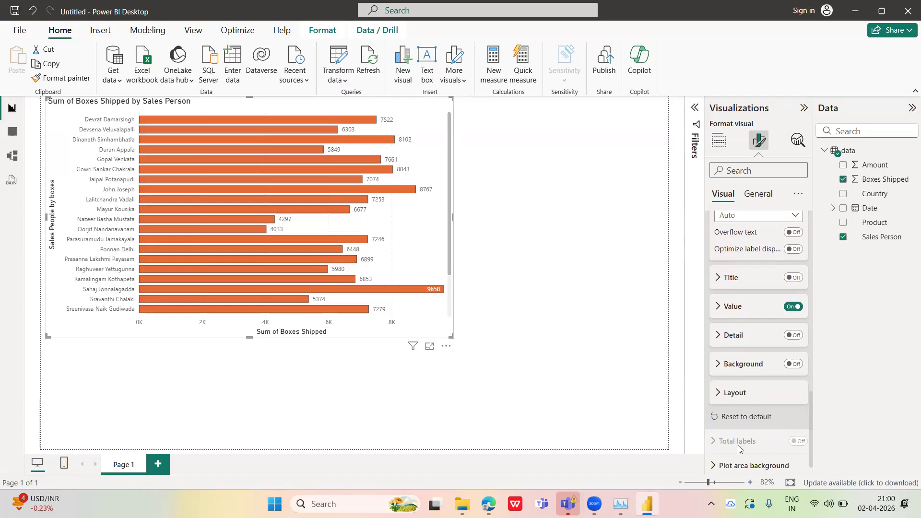
click(748, 465)
scroll(810, 422, down, 5)
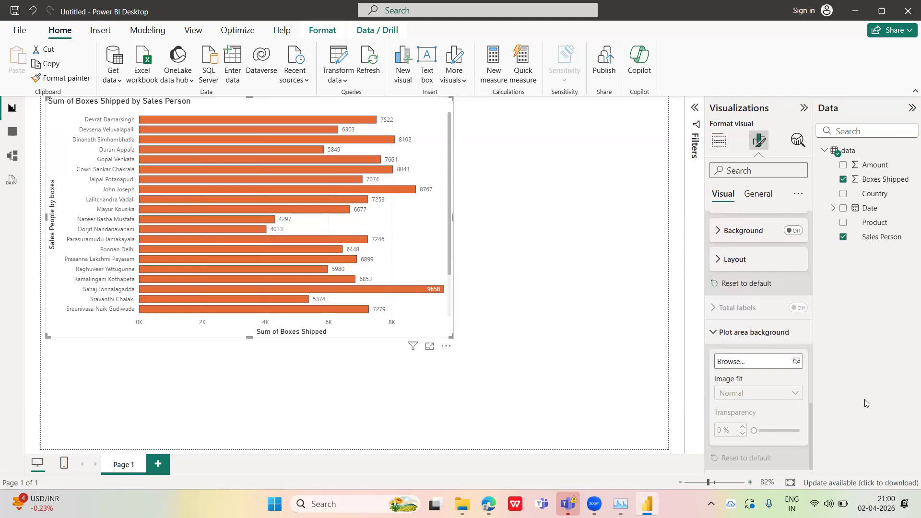
click(719, 337)
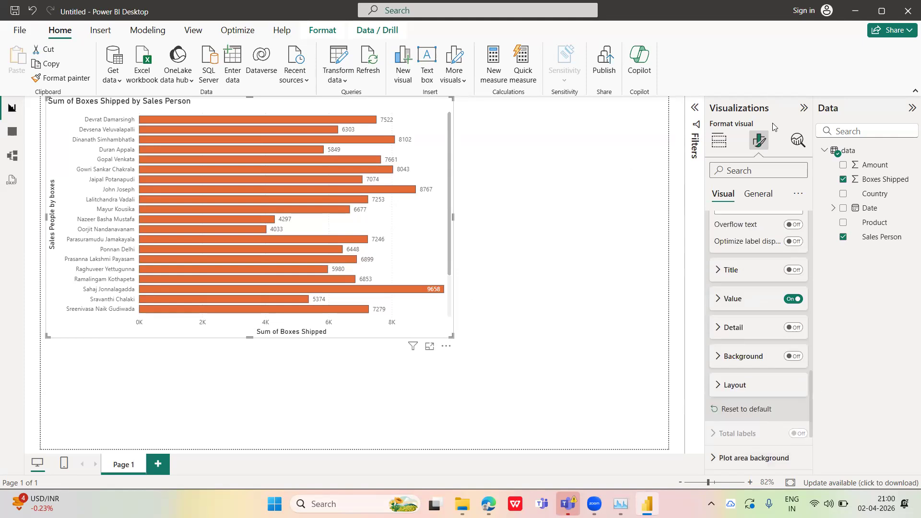
Set the chart's height to 544 in its general size properties
click(754, 198)
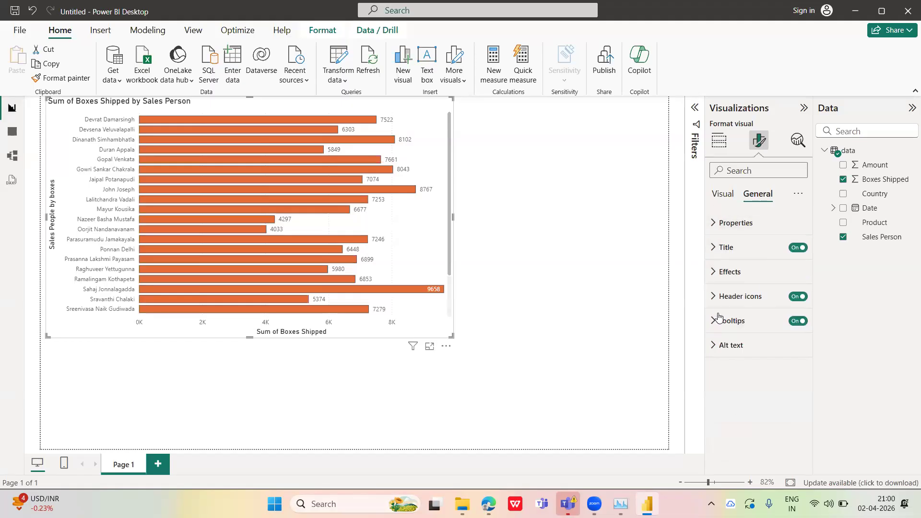
click(714, 231)
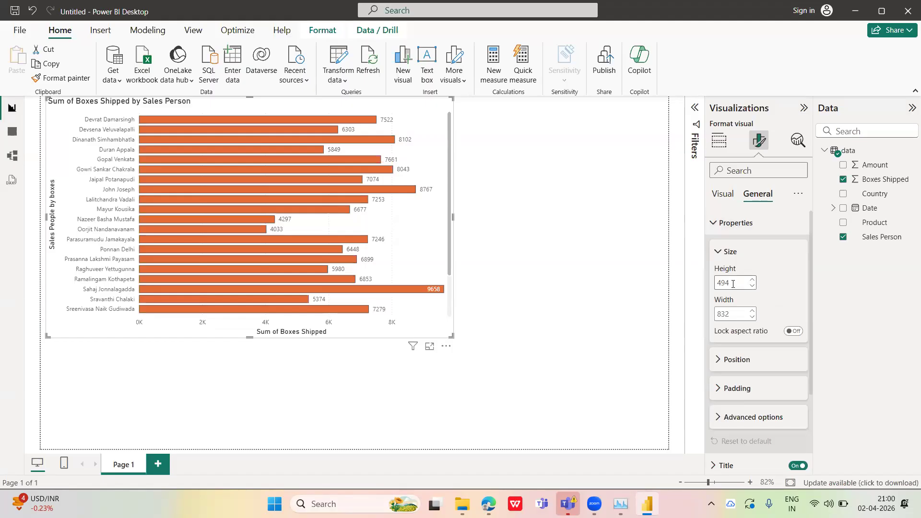
drag(728, 282, 711, 283)
key(BackSpace)
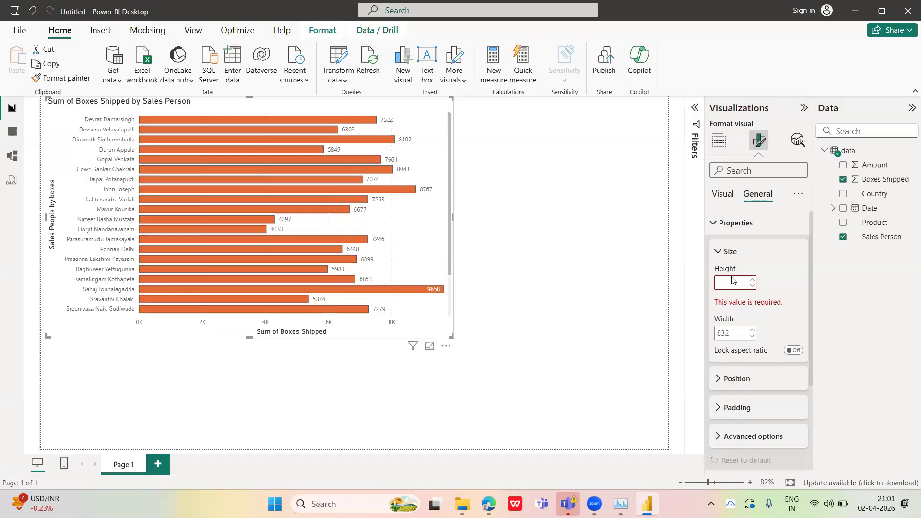
text(544)
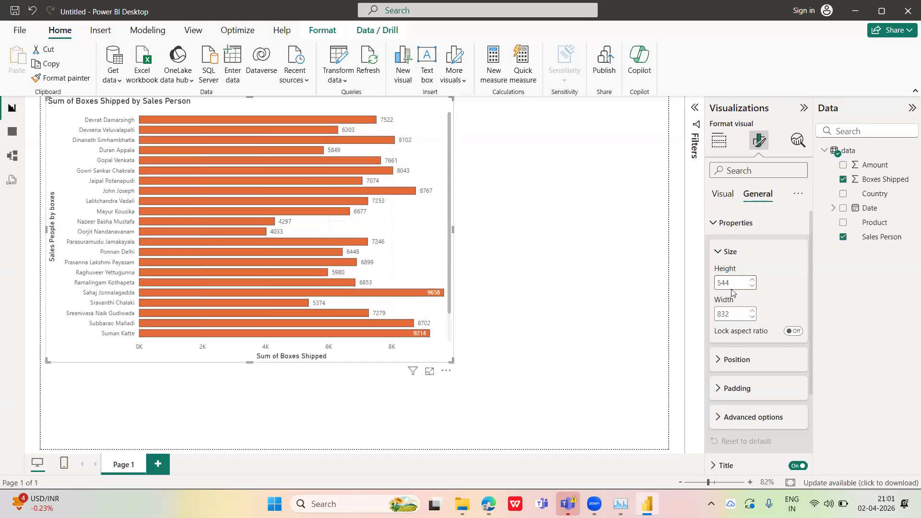
Widen the chart slightly on the canvas by extending its right edge, and close the size settings
double_click(734, 312)
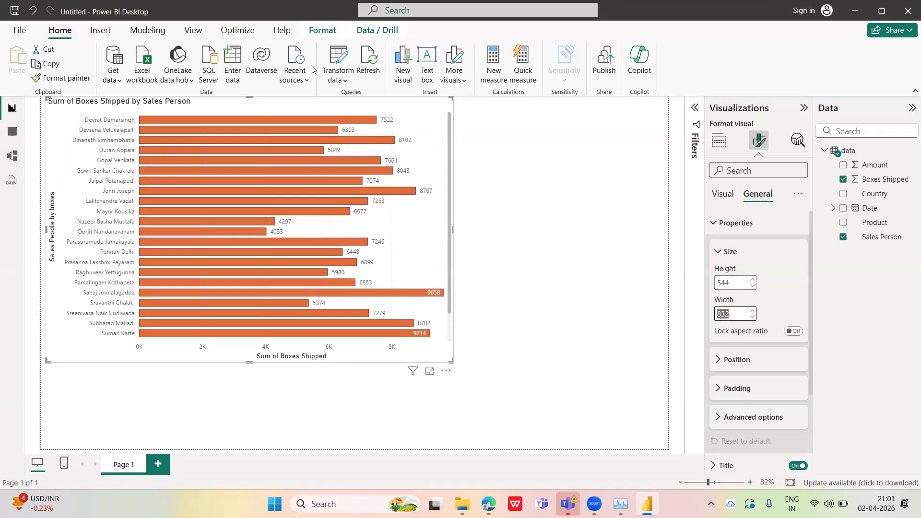
drag(453, 229, 472, 250)
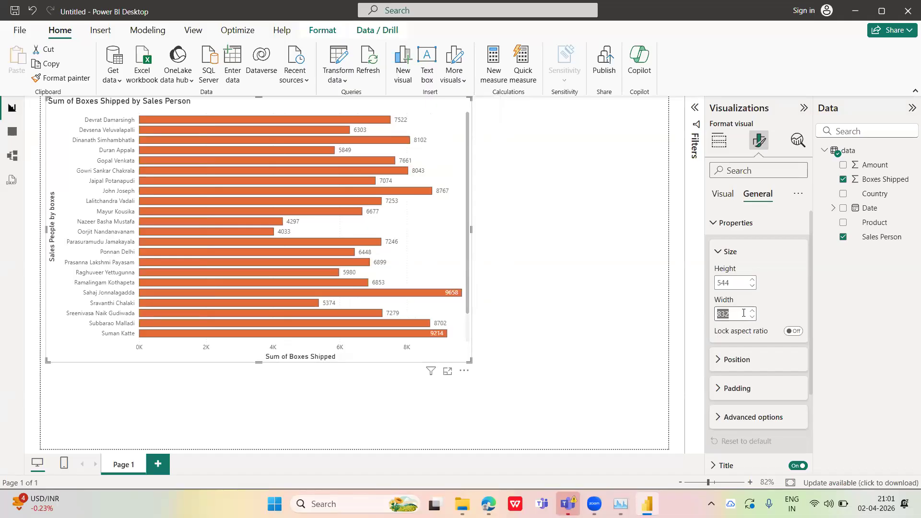
click(717, 252)
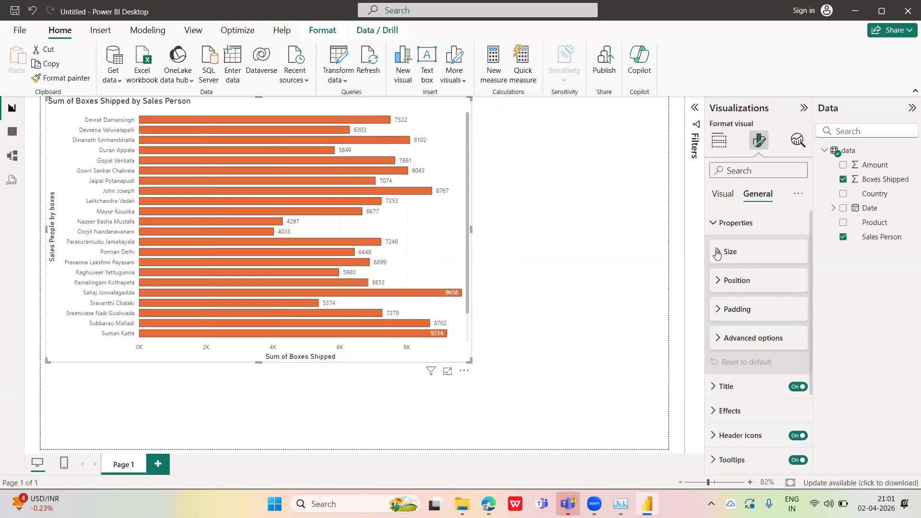
Review the chart's position, padding and advanced property options
click(718, 282)
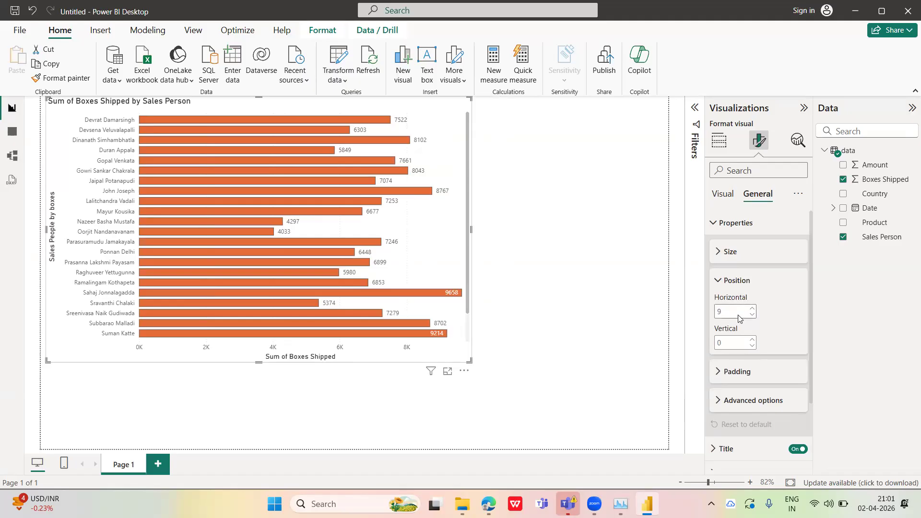
click(719, 283)
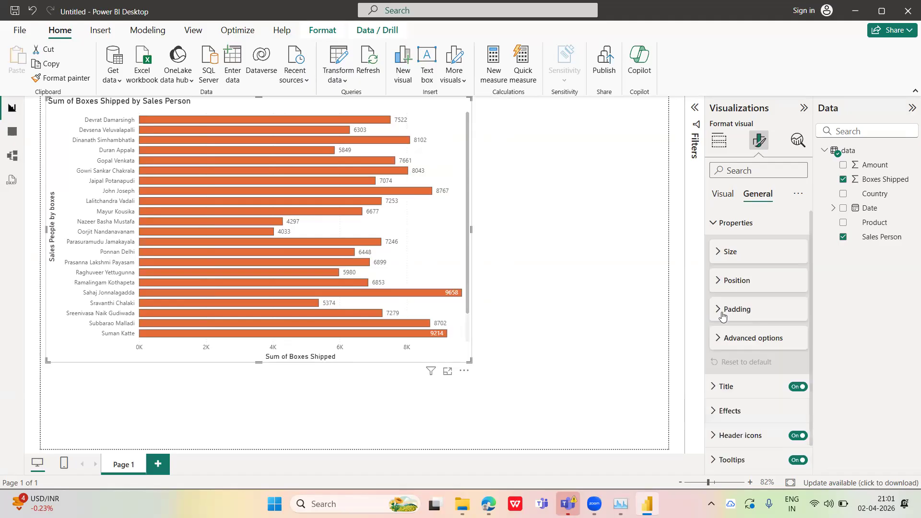
click(721, 310)
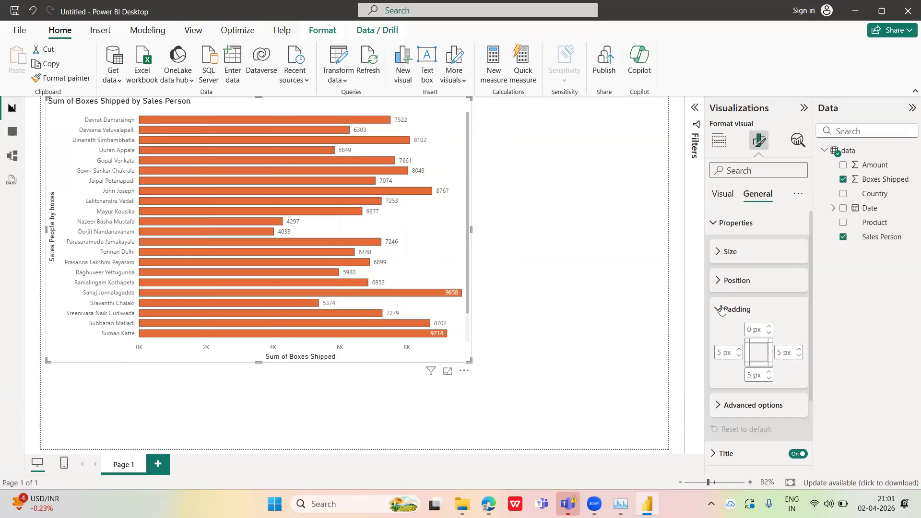
click(733, 310)
click(739, 338)
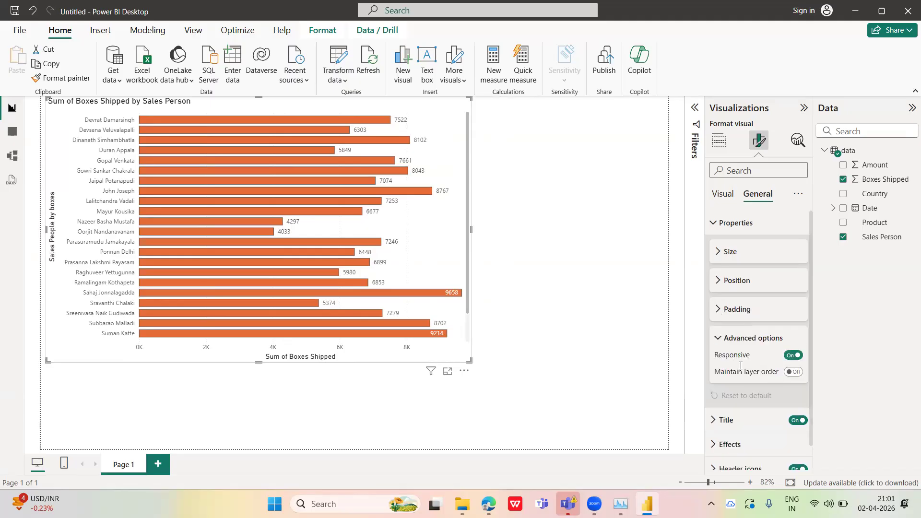
click(720, 339)
Change the chart's title text to "Sales Result" in the general title settings
scroll(804, 363, down, 1)
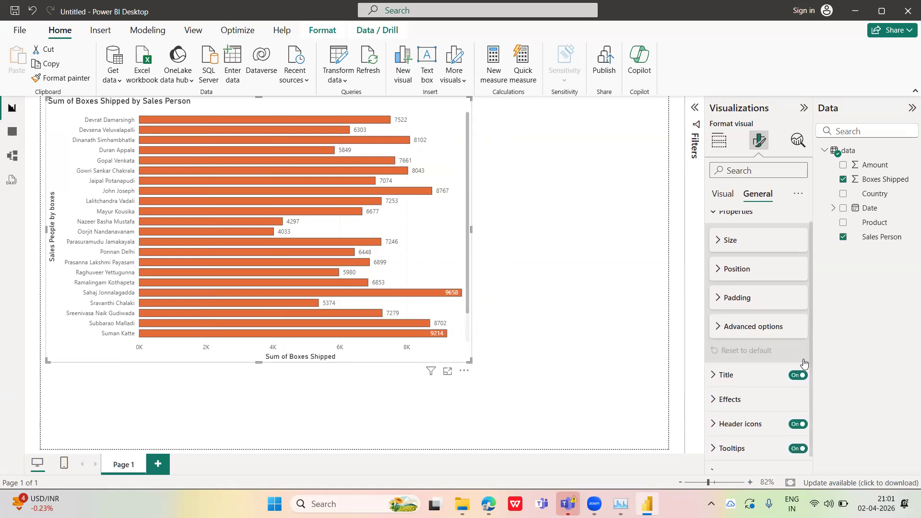
click(712, 361)
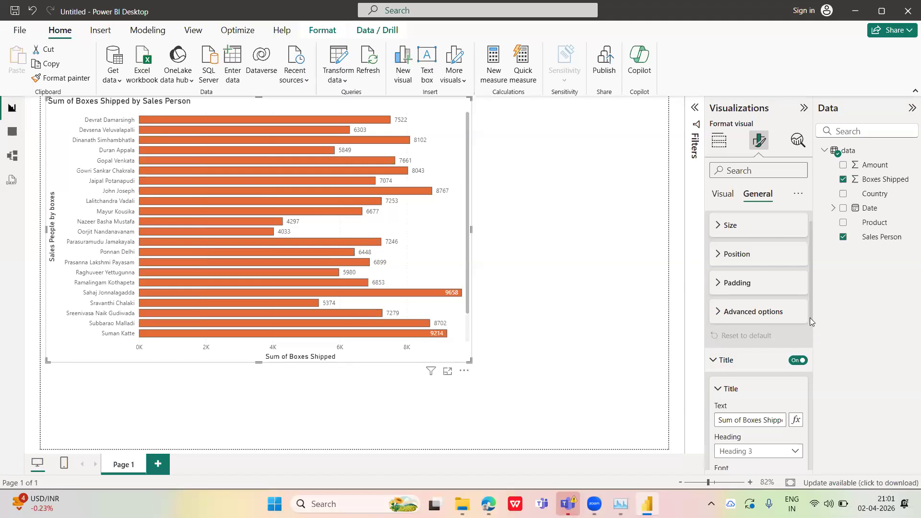
scroll(809, 343, down, 2)
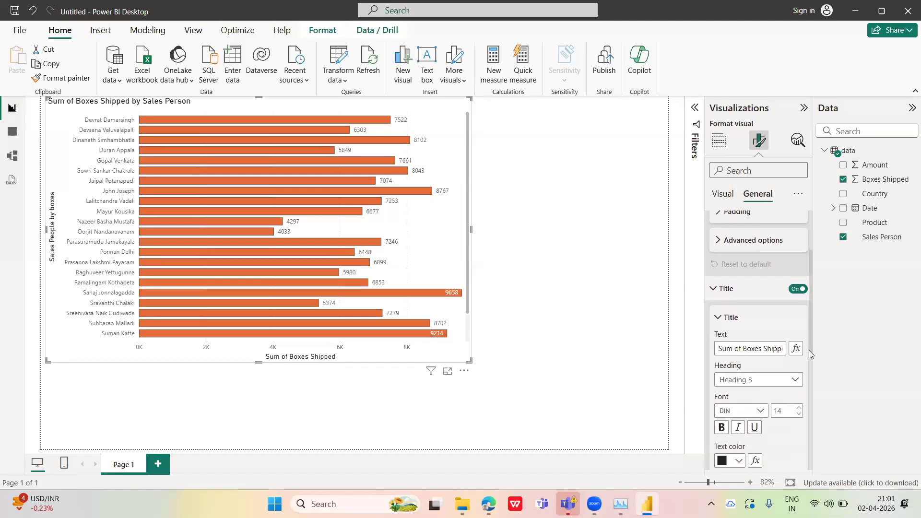
click(780, 341)
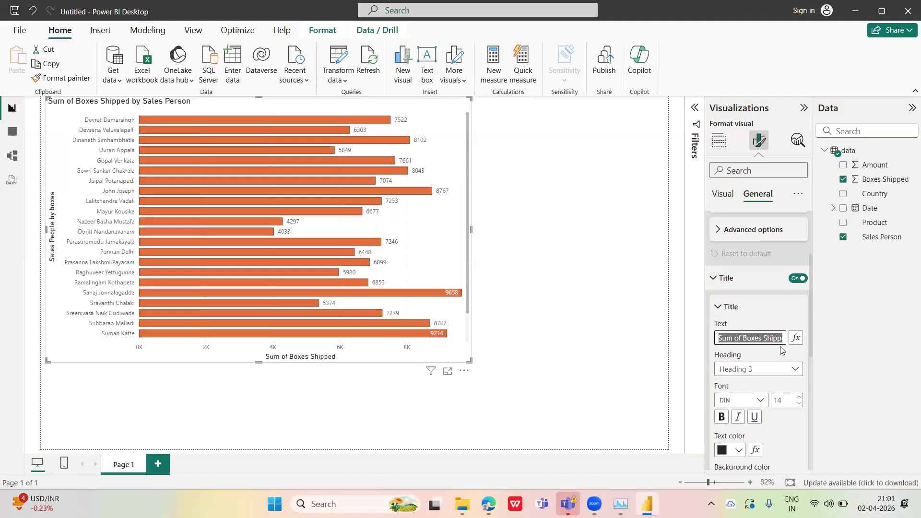
text(Sales )
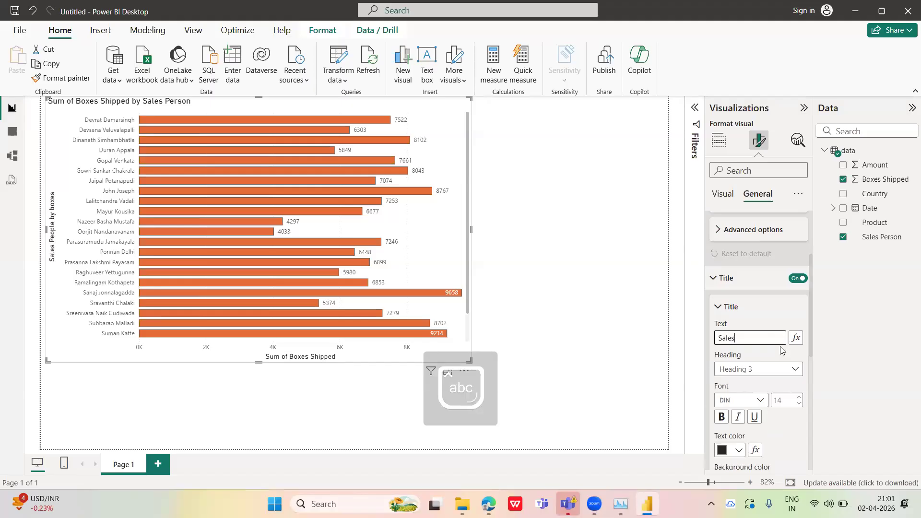
text(Result)
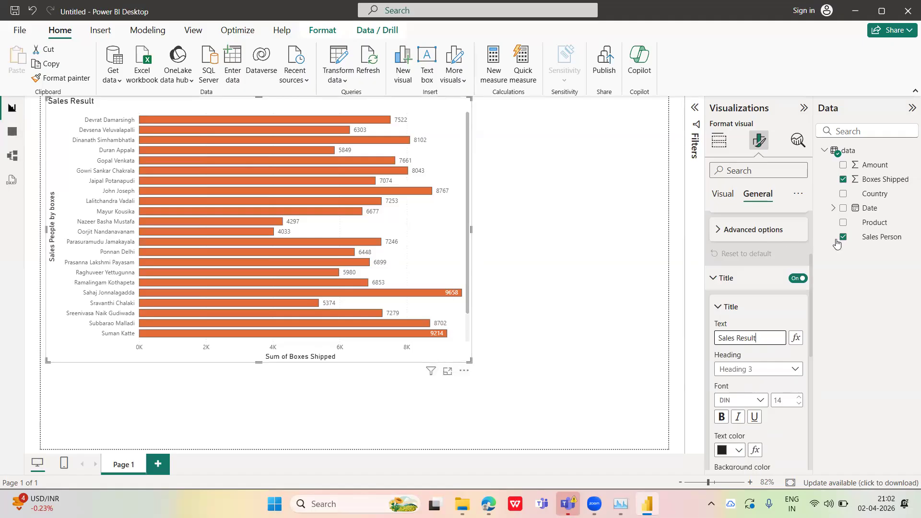
Increase the chart title's font size to 19
click(797, 404)
click(796, 398)
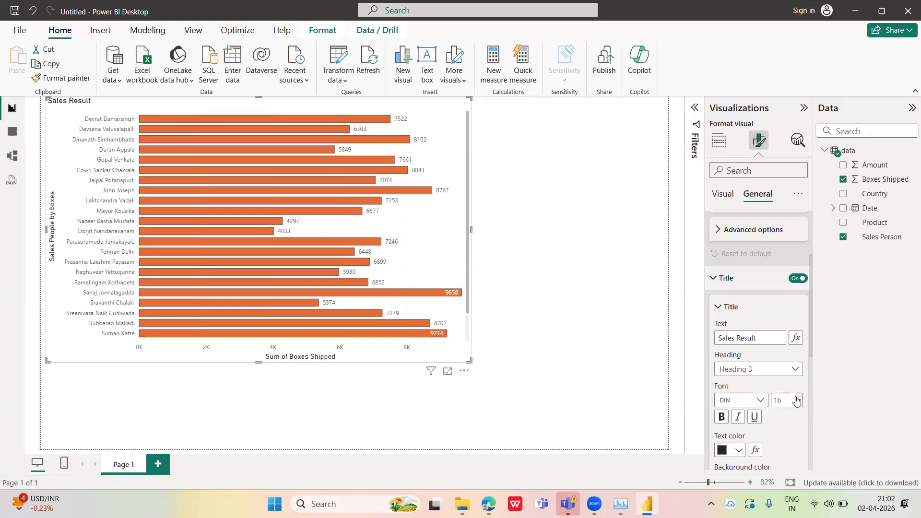
click(799, 397)
click(798, 397)
click(798, 397)
Centre the chart title horizontally and colour its text the darkest red shade of the theme colors
scroll(810, 359, down, 1)
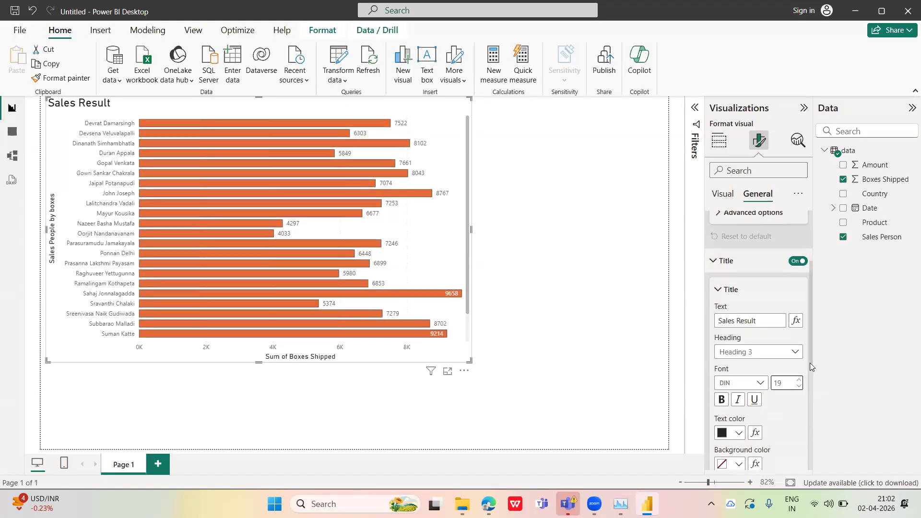
drag(809, 353, 807, 376)
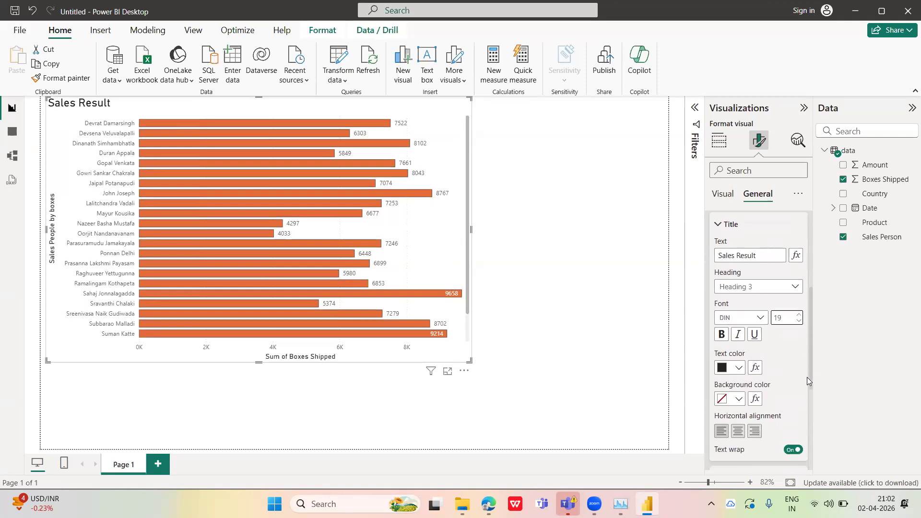
click(737, 432)
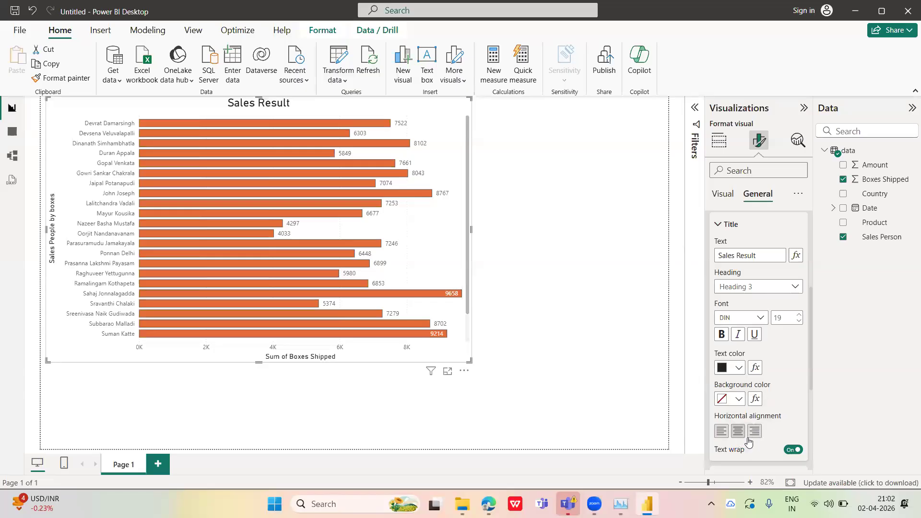
click(739, 368)
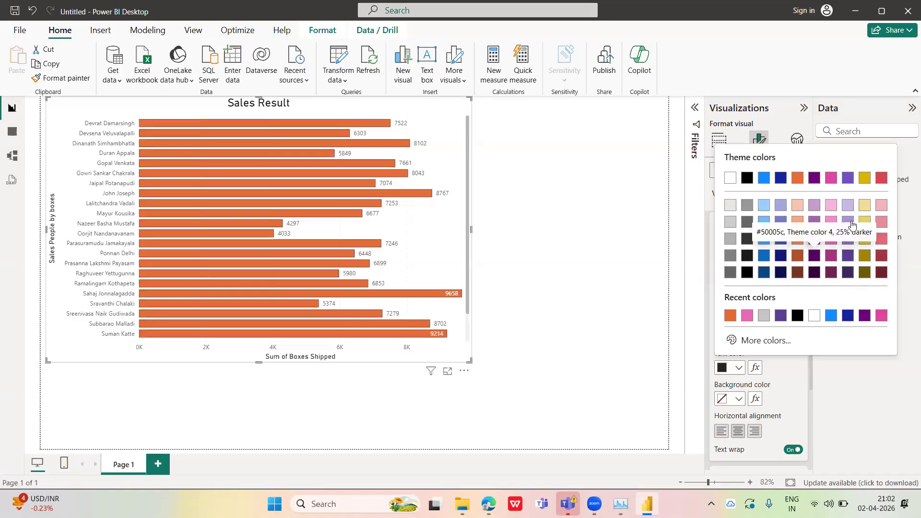
click(882, 272)
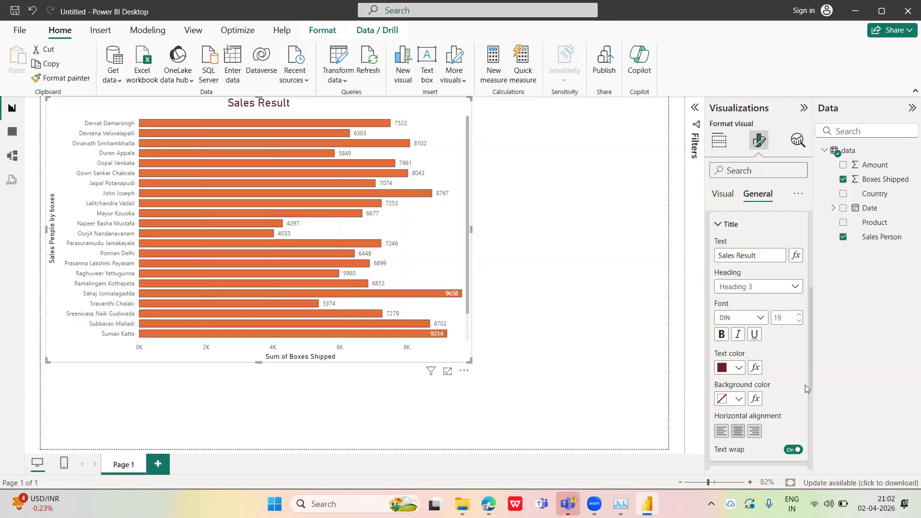
Try a light gray background on the chart and set it back to white
scroll(806, 398, down, 3)
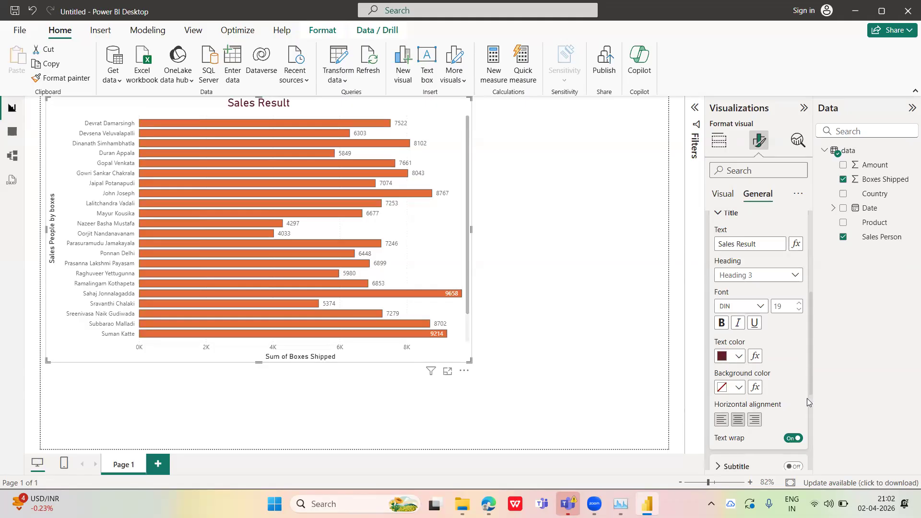
click(718, 403)
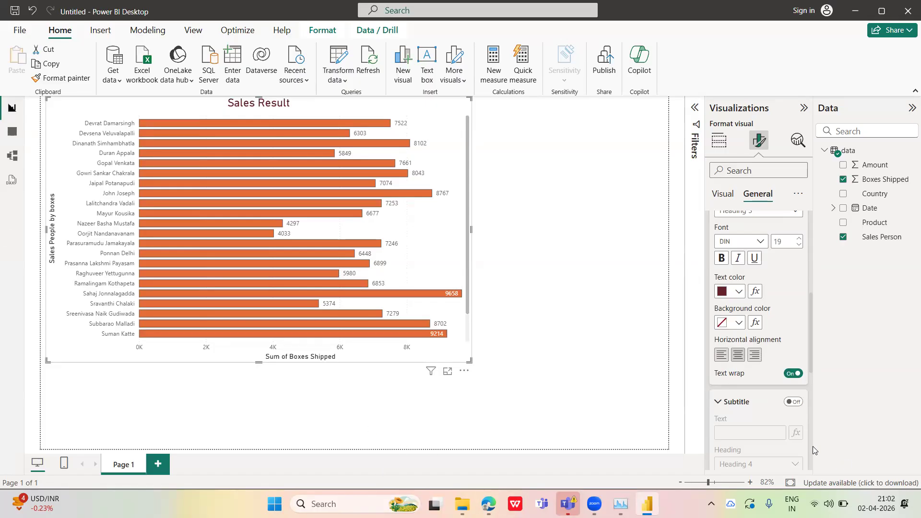
scroll(810, 452, down, 7)
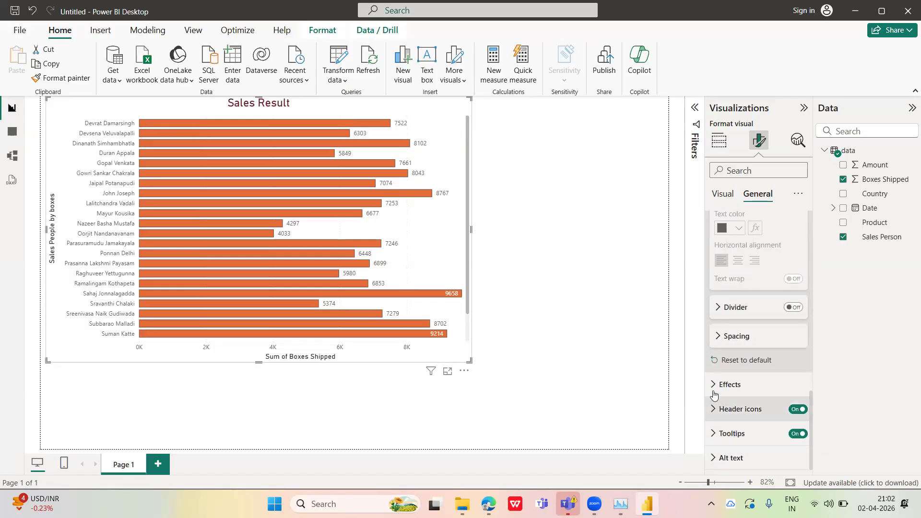
click(715, 386)
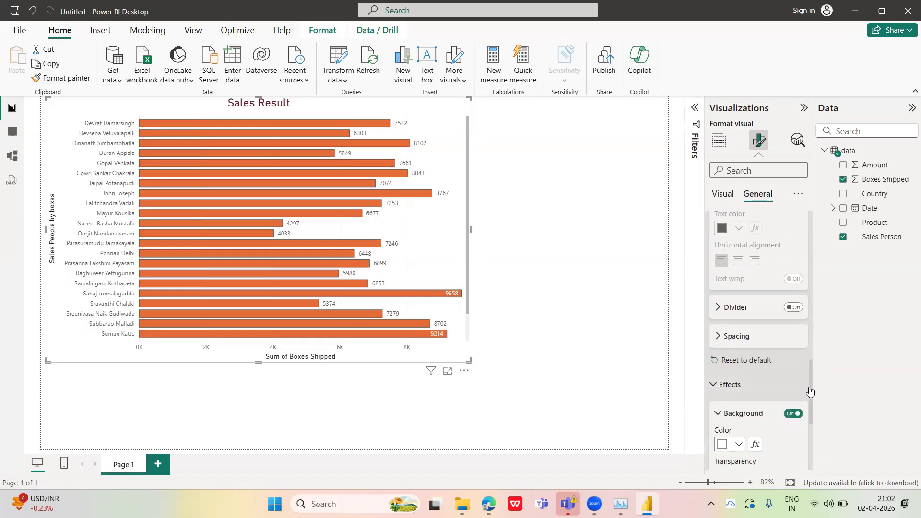
scroll(810, 391, down, 3)
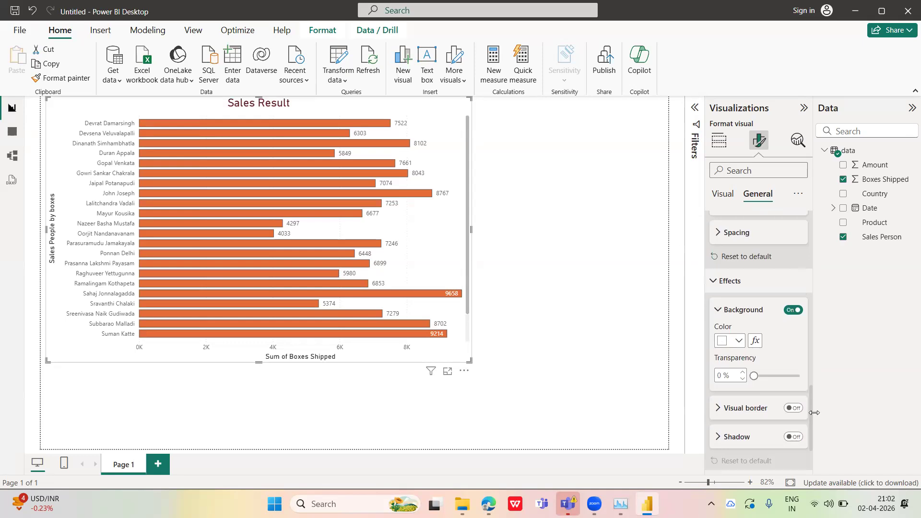
click(738, 342)
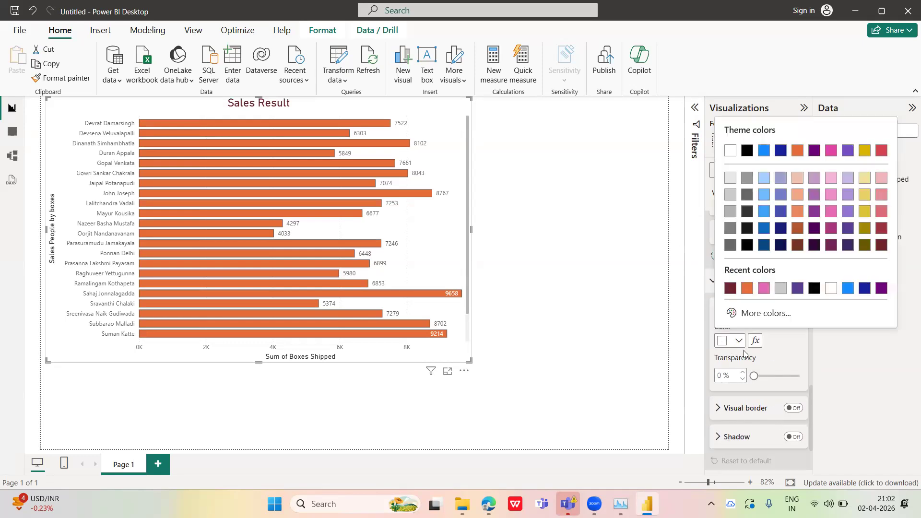
click(781, 289)
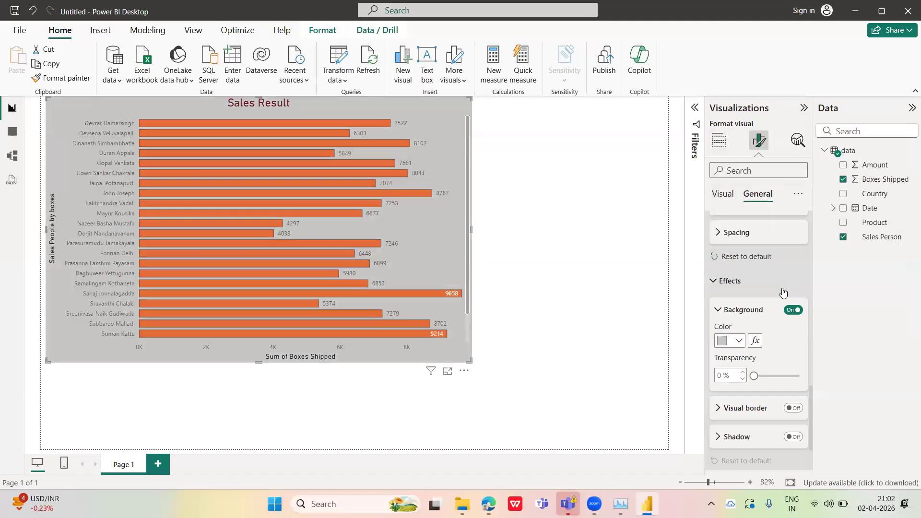
click(738, 340)
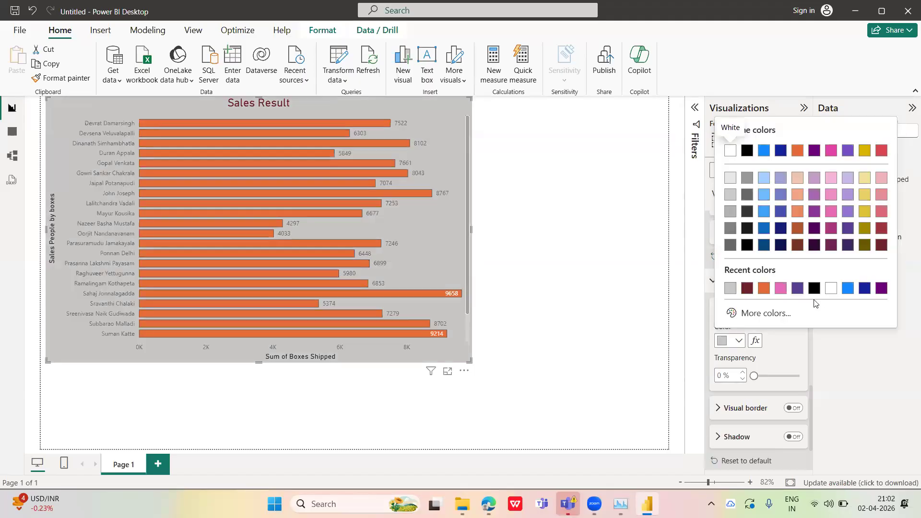
click(831, 288)
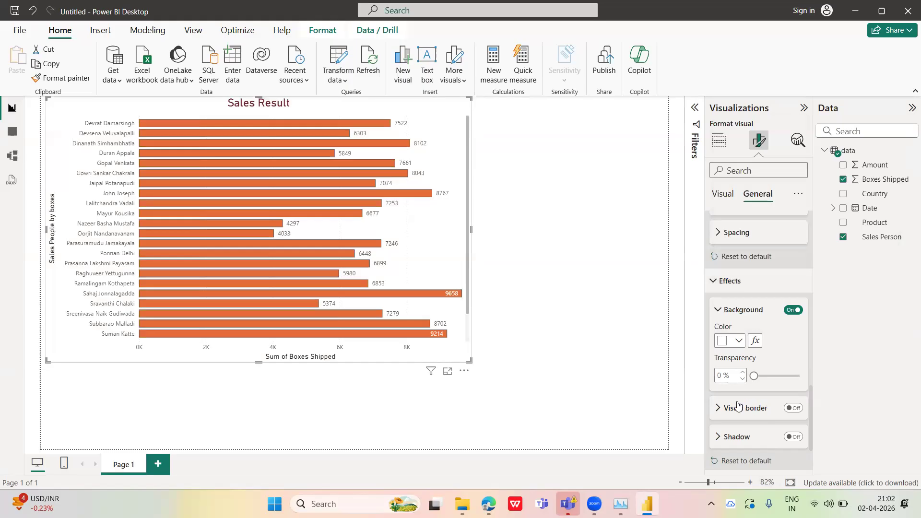
Turn on the chart's visual border and deselect the chart to check its outline on the canvas
click(722, 408)
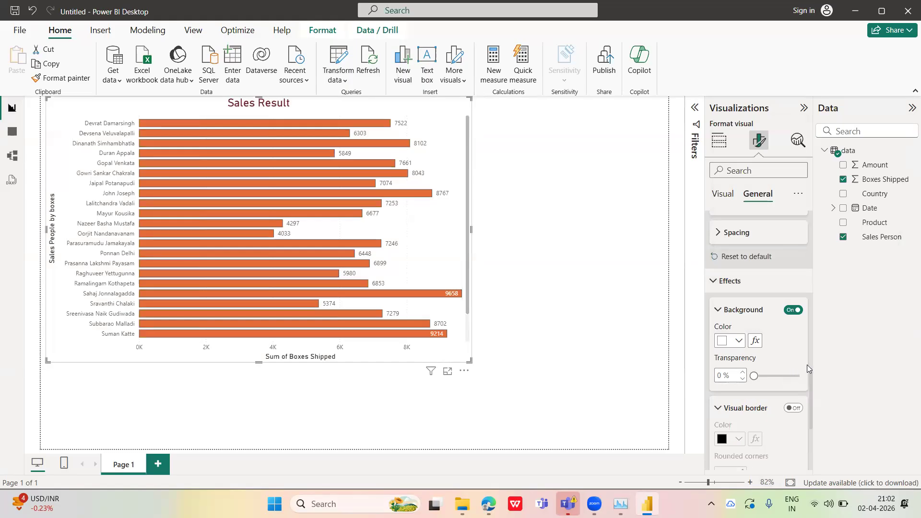
drag(810, 374, 787, 384)
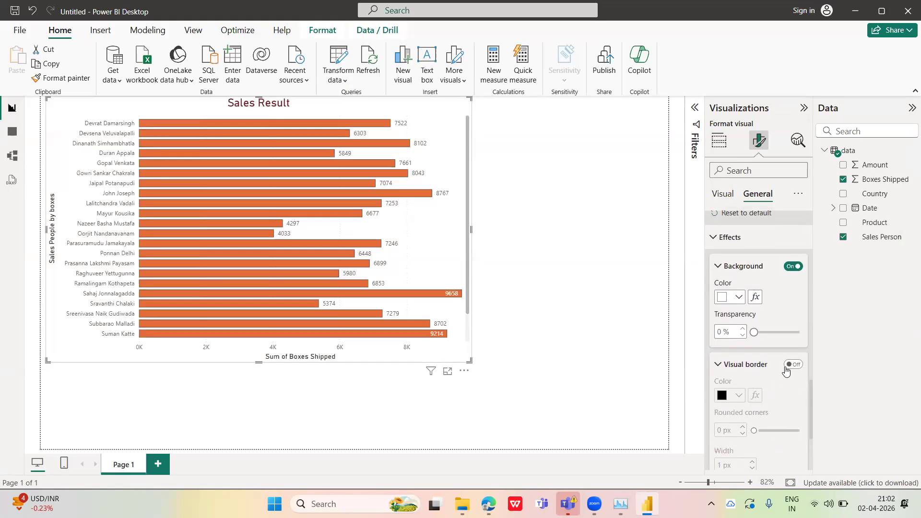
click(791, 364)
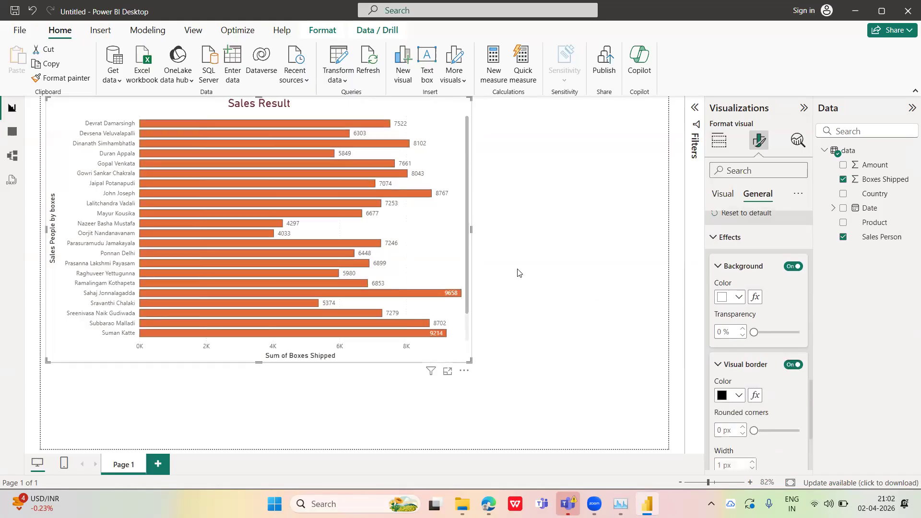
click(517, 197)
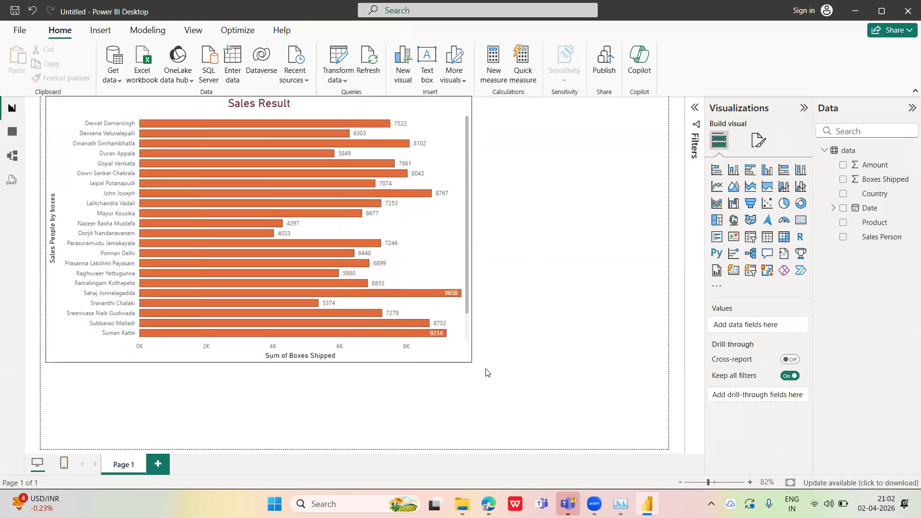
click(451, 331)
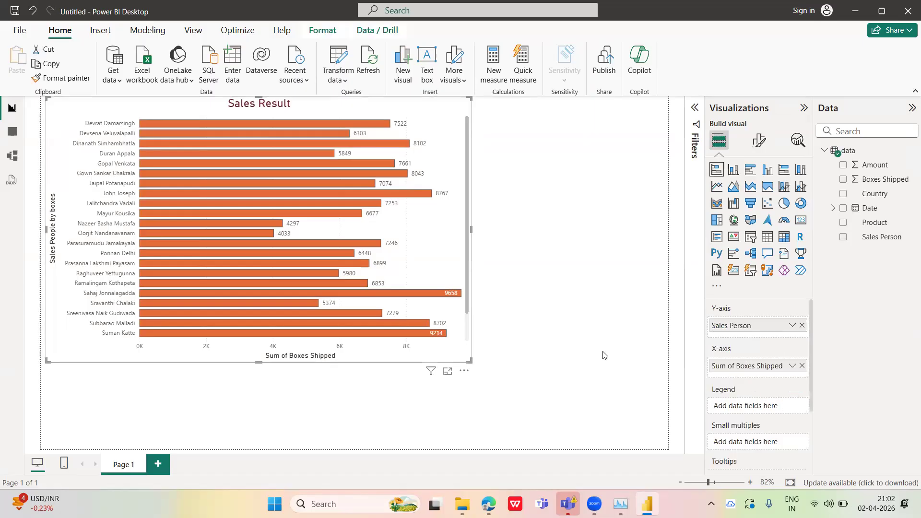
click(523, 341)
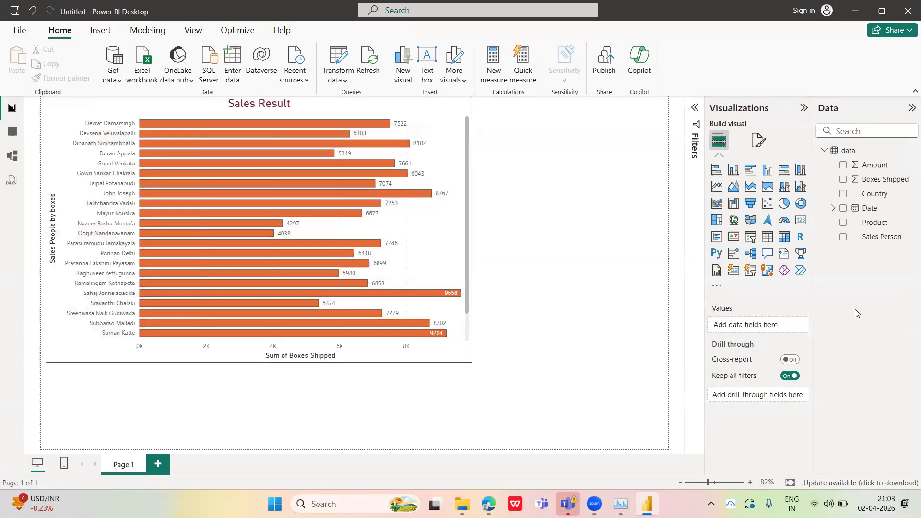
Try the shadow effect on the bar chart and switch it off again
click(433, 223)
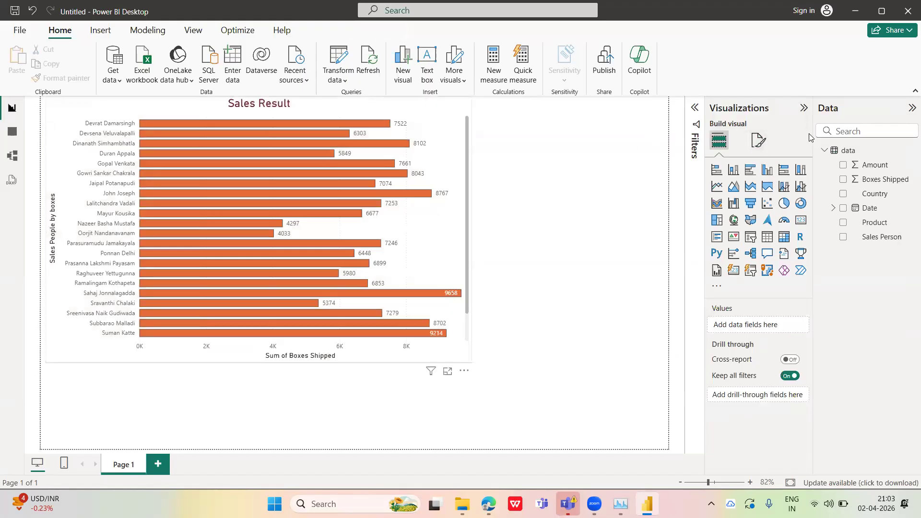
click(759, 140)
click(758, 193)
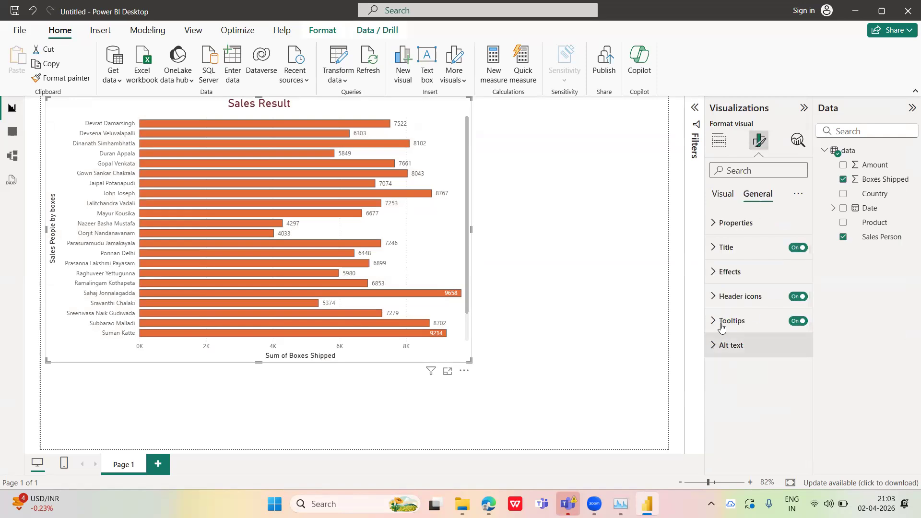
click(714, 275)
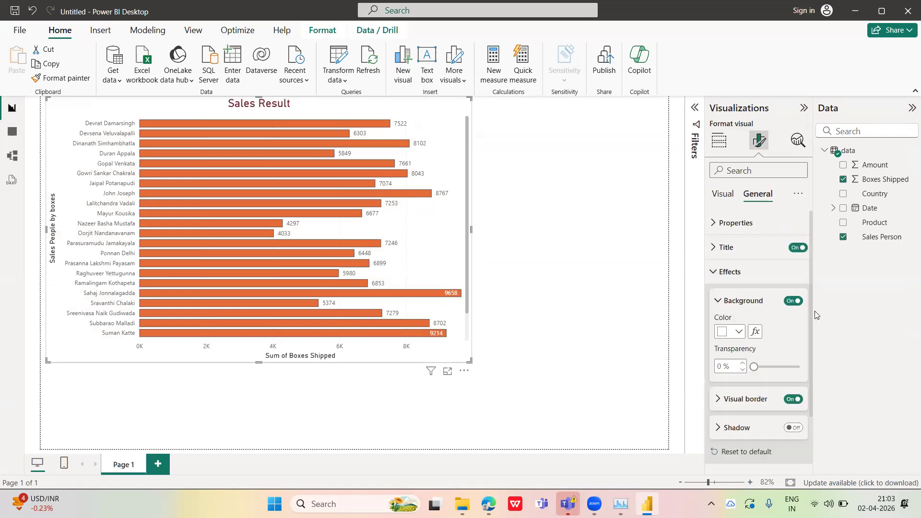
drag(812, 335, 811, 348)
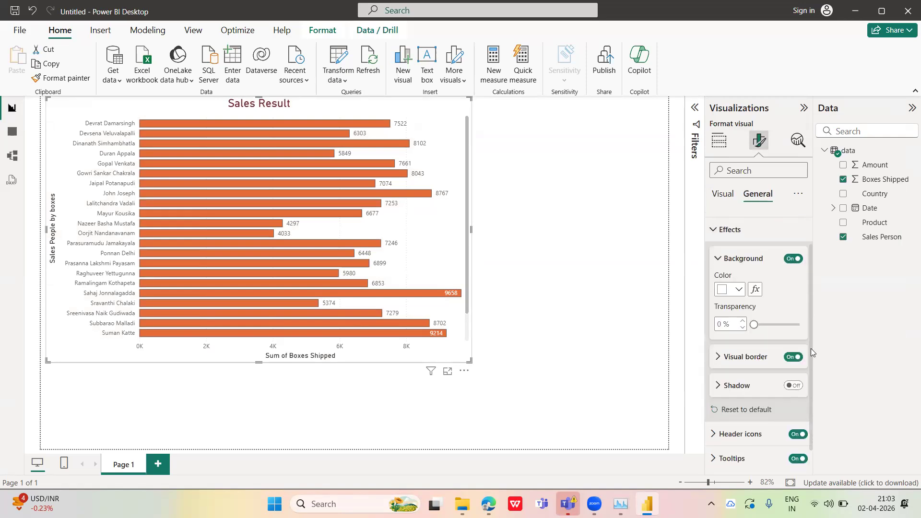
click(791, 386)
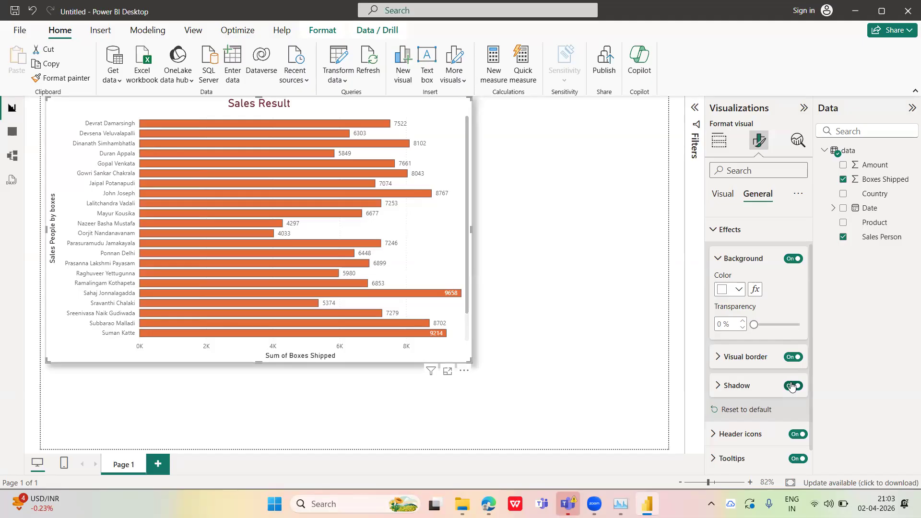
click(792, 387)
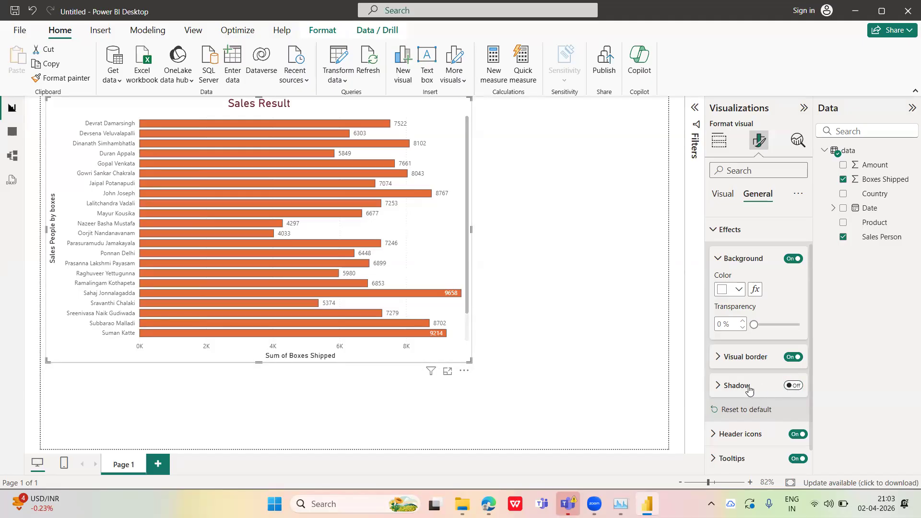
Open the chart's tooltip settings and preview the tooltip on the topmost bar
scroll(786, 394, down, 1)
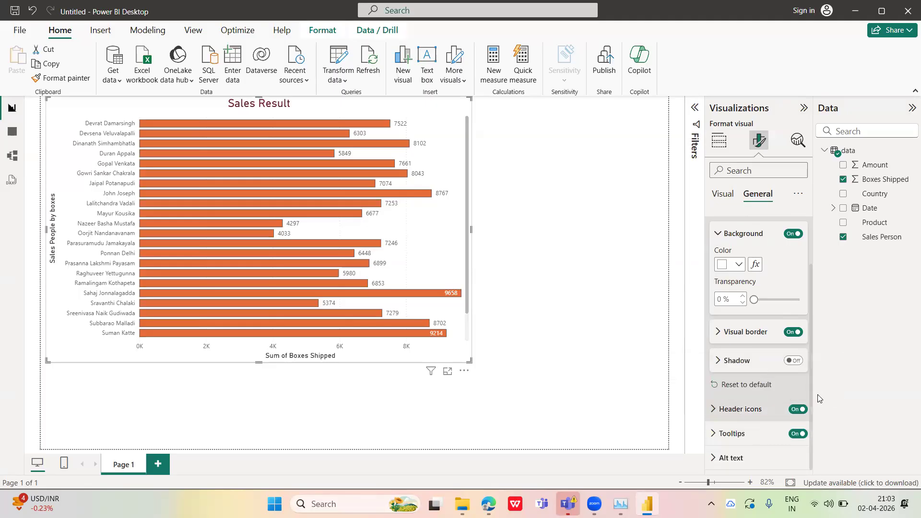
click(713, 435)
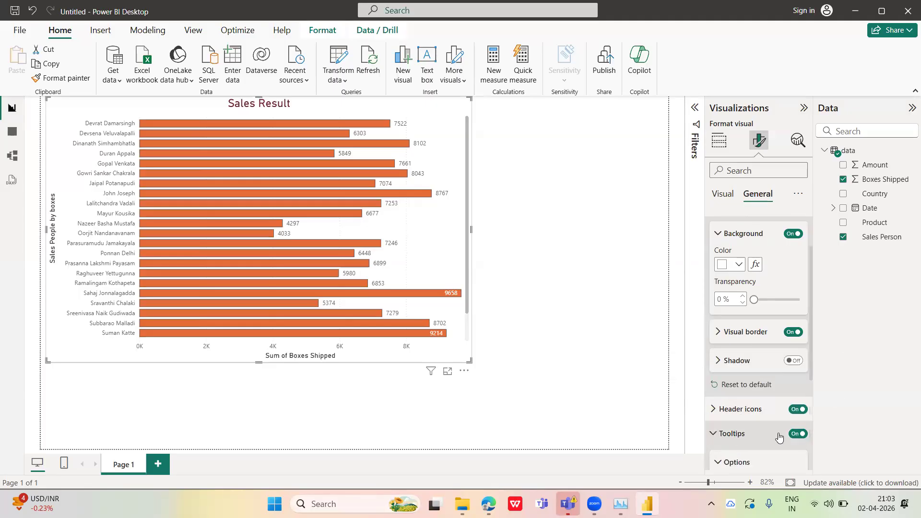
drag(809, 372, 809, 390)
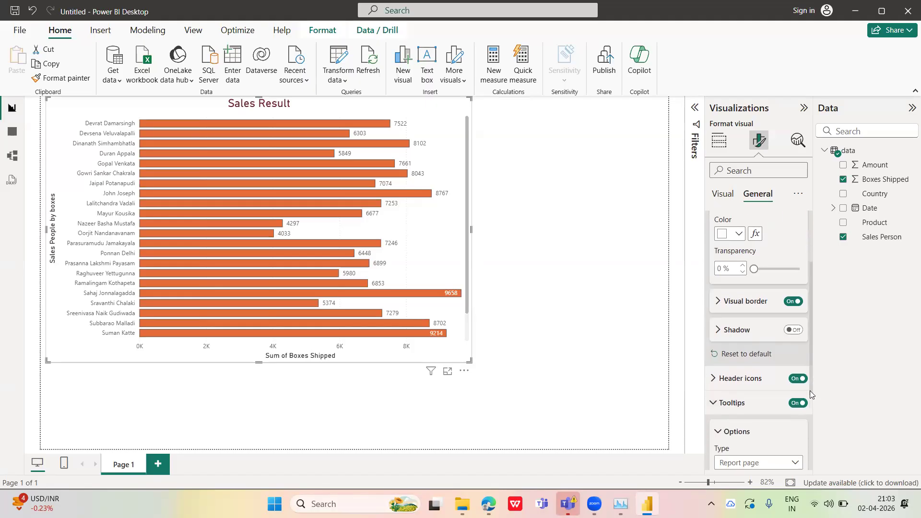
click(388, 124)
click(387, 124)
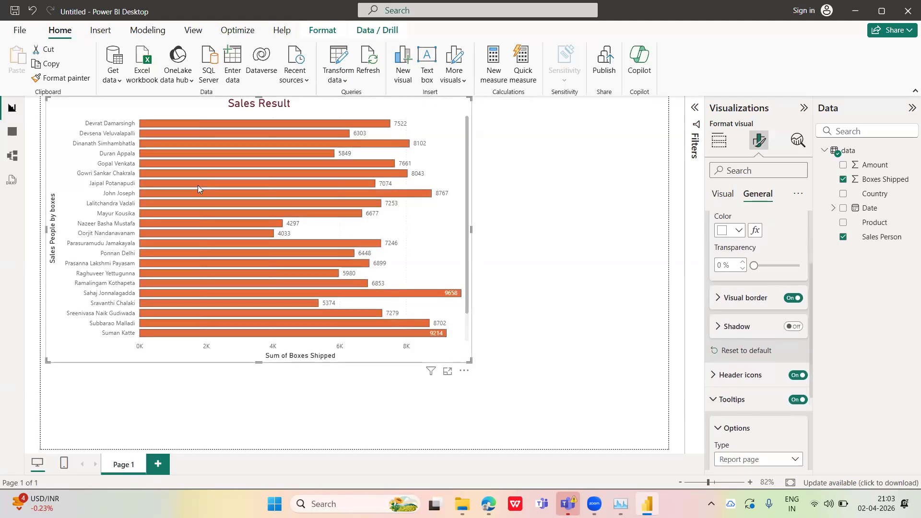
Try the chart with tooltips switched off, checking the top bar, and switch them back on
click(796, 400)
click(793, 400)
mouse_move(381, 124)
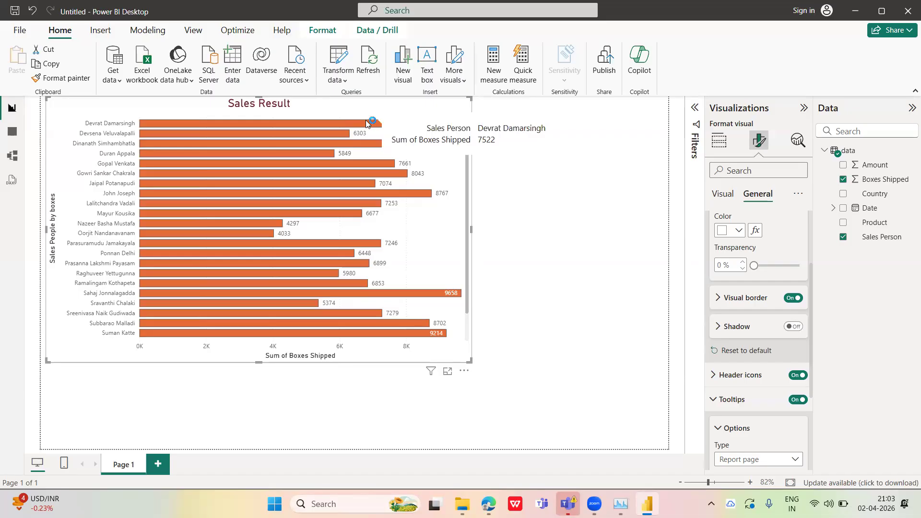
click(796, 400)
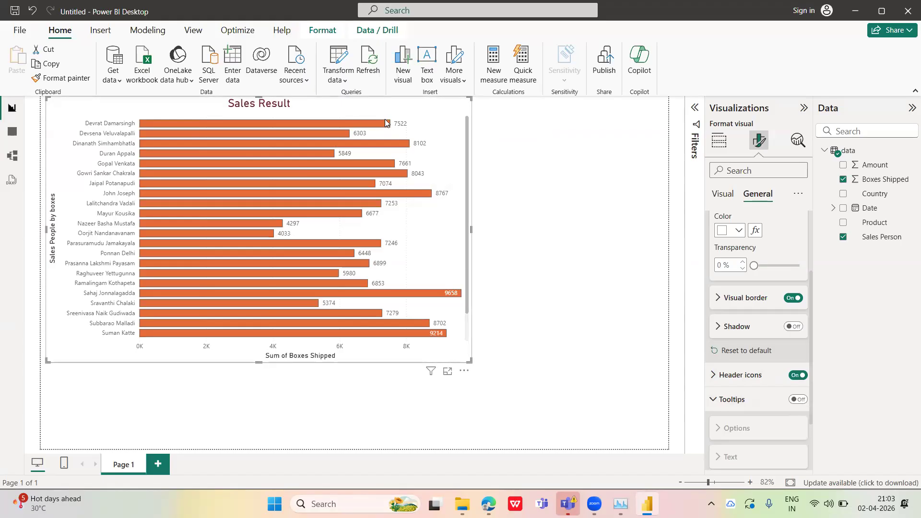
click(797, 400)
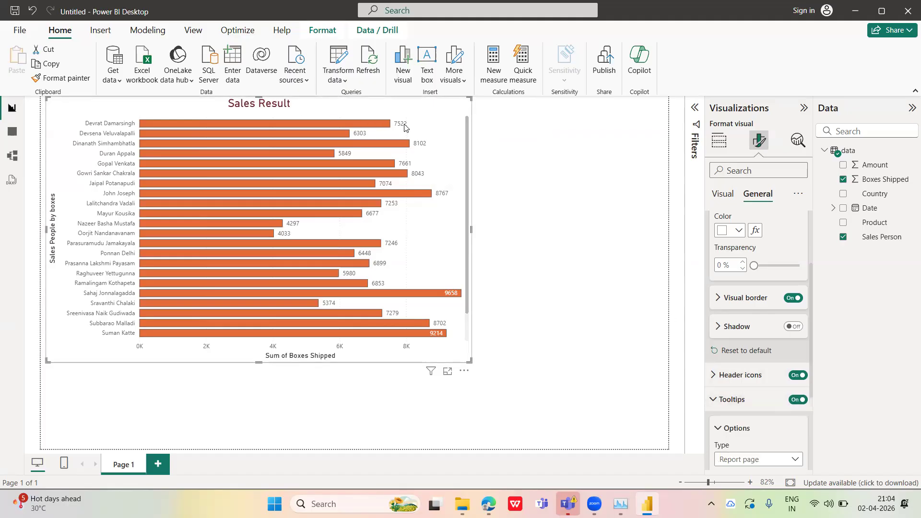
Examine the tooltip on the chart's topmost bar, highlighting that bar and clearing the highlight
click(373, 126)
click(382, 125)
click(388, 125)
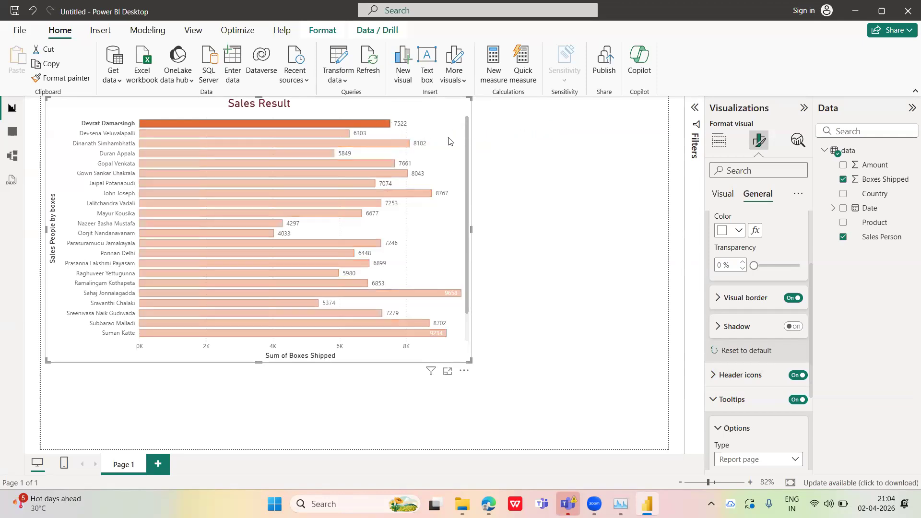
click(385, 123)
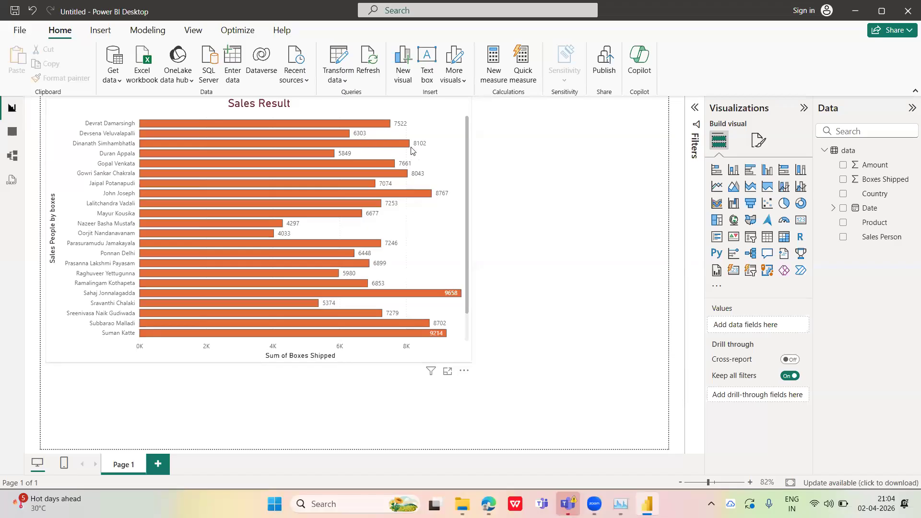
click(388, 126)
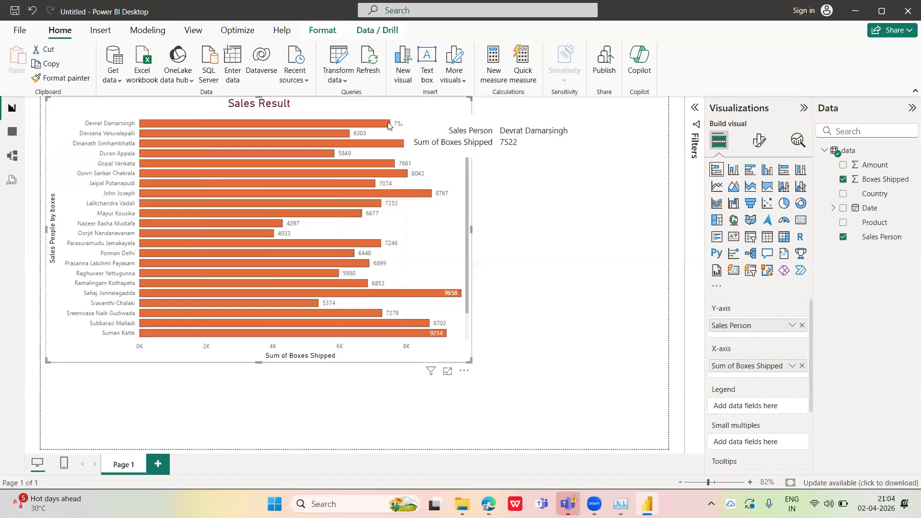
Enter "boxes details by sales person" as the bar chart's alt text
click(759, 143)
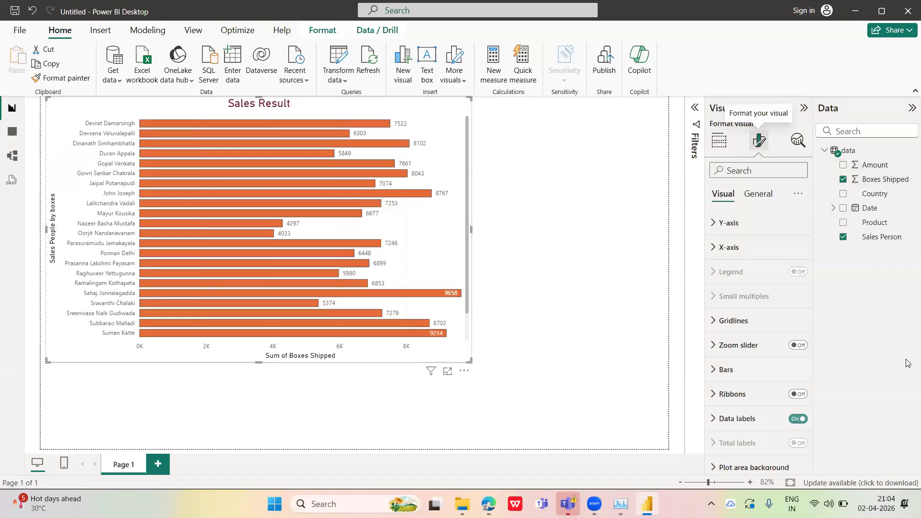
click(768, 195)
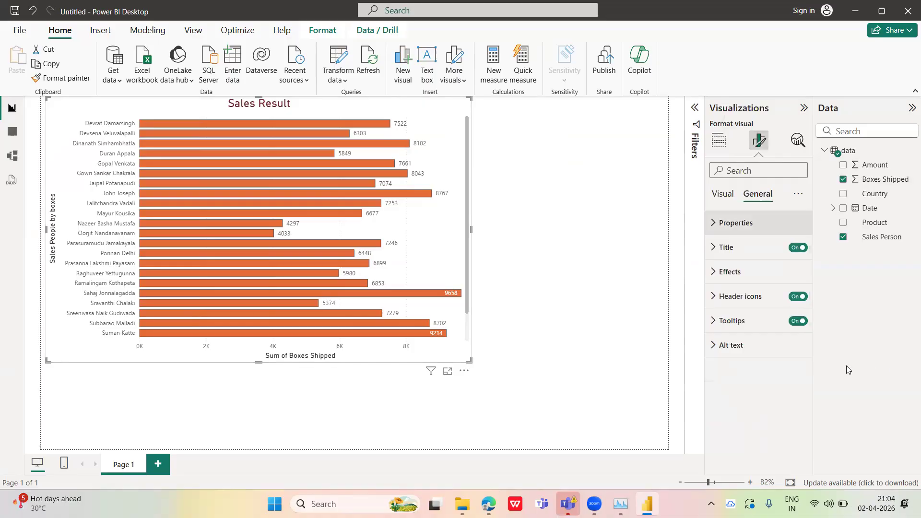
click(721, 346)
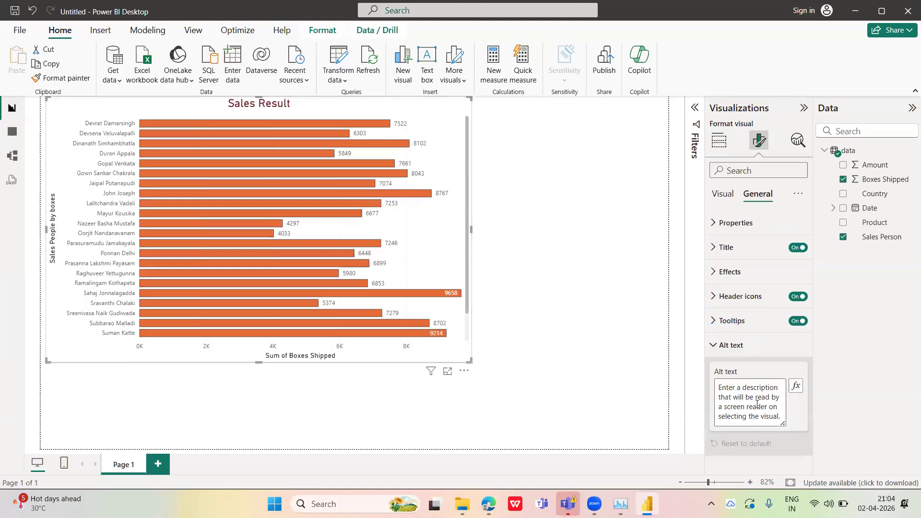
click(723, 385)
key(Caps_Lock)
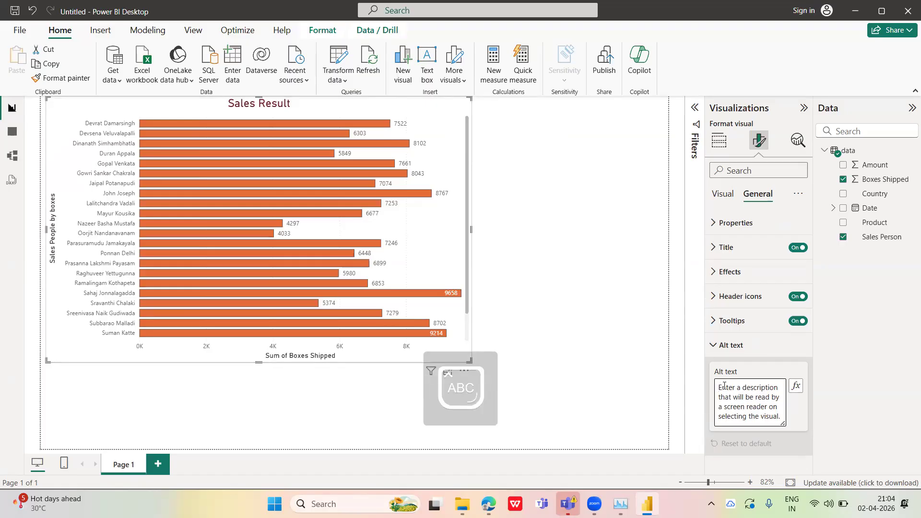
key(Caps_Lock)
text(boxes details b)
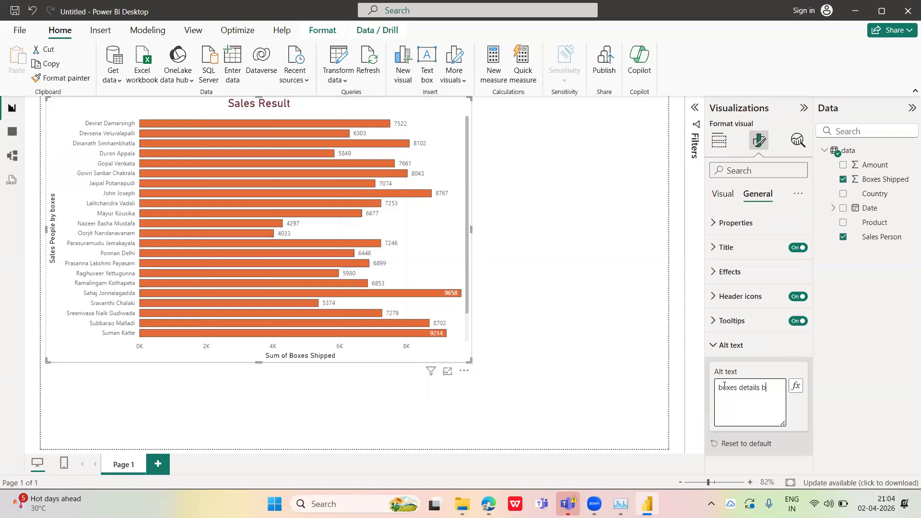
text(y sales pew)
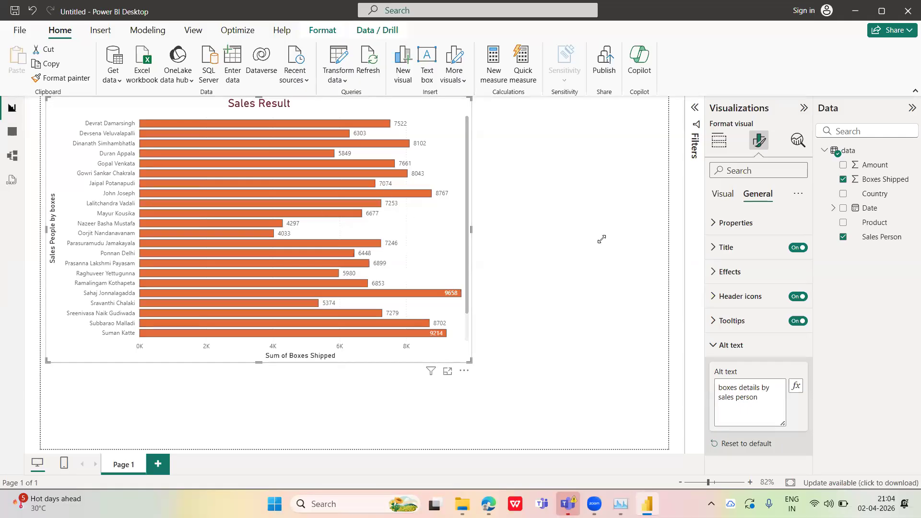
Check on the canvas whether the alt text shows up on the bar chart, including in its context menu
click(499, 204)
click(444, 149)
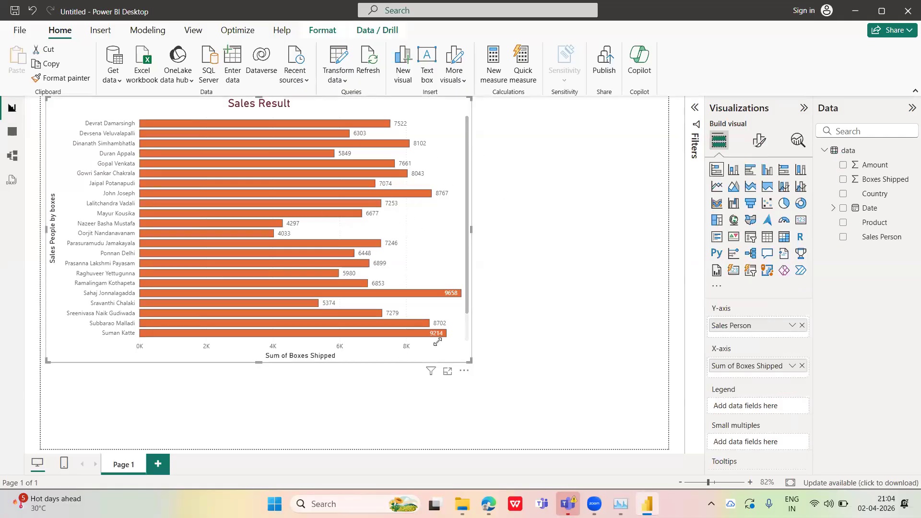
right_click(454, 231)
click(505, 191)
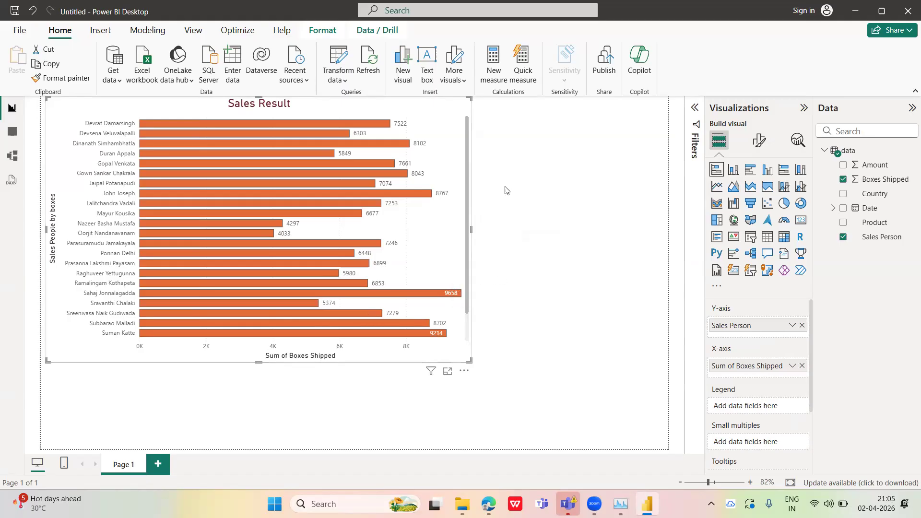
click(448, 155)
click(460, 121)
click(434, 138)
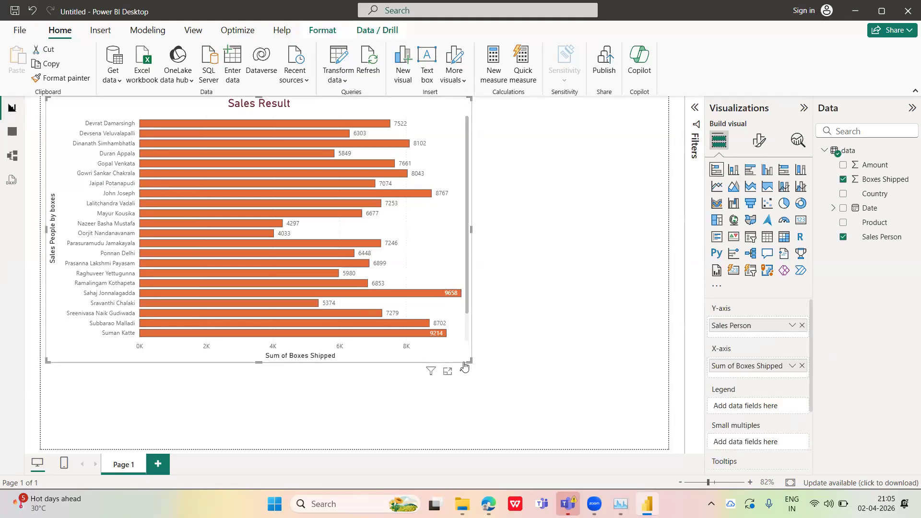
Reset the bar chart's alt text to default and deselect the chart
click(761, 141)
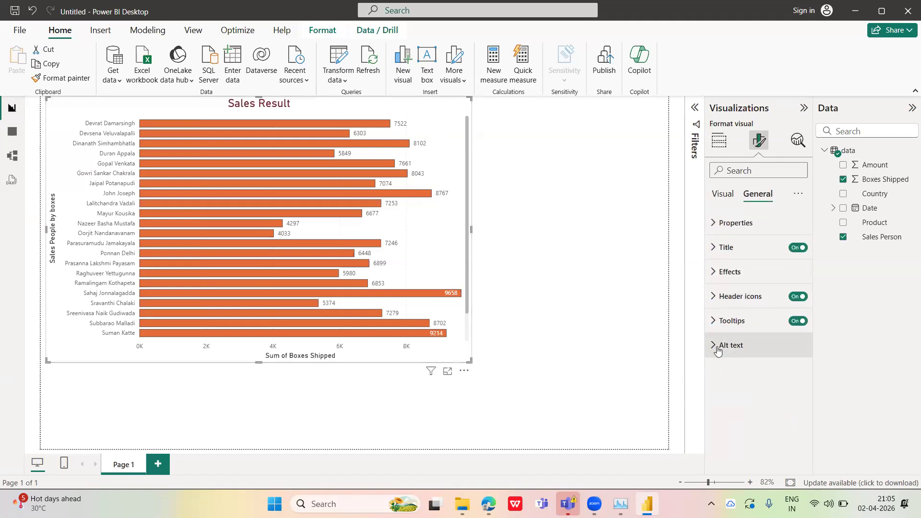
click(716, 345)
click(756, 442)
click(665, 332)
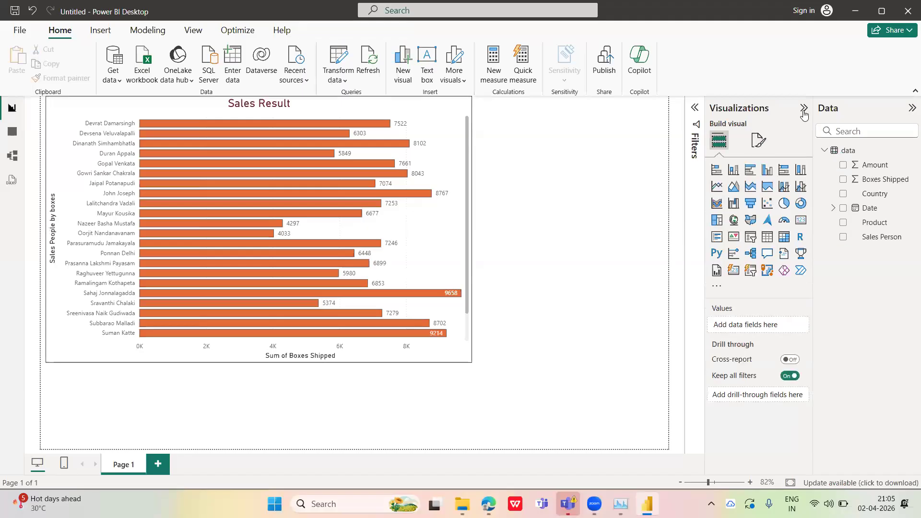
click(803, 109)
click(802, 111)
click(766, 139)
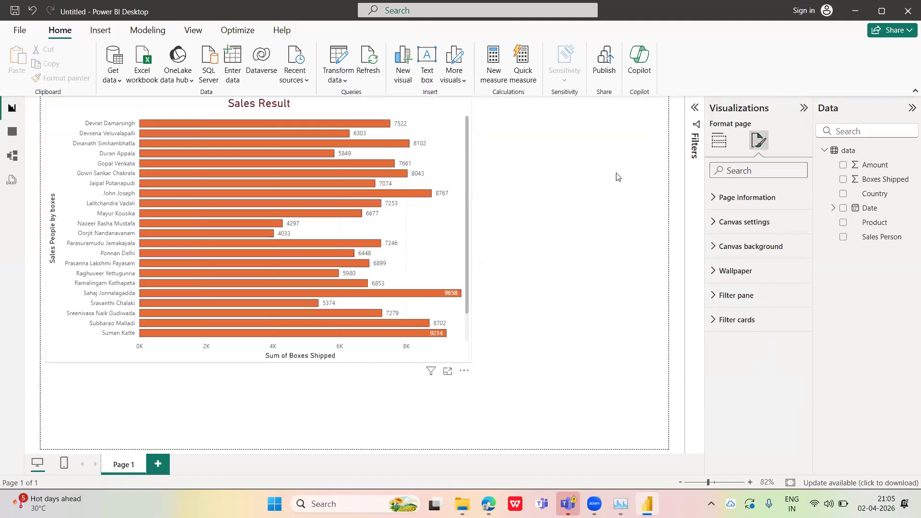
click(720, 140)
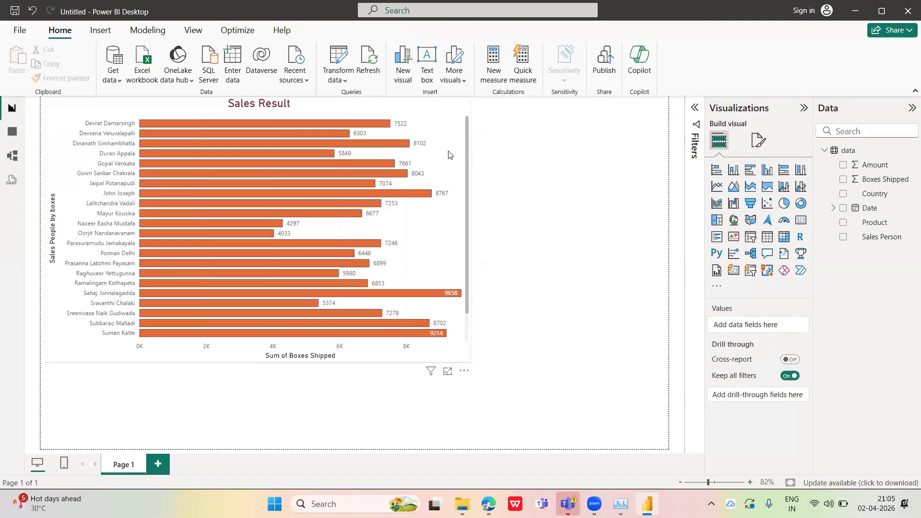
Shrink the bar chart to about two thirds of its width and height, keeping its upper-left corner in place
click(431, 264)
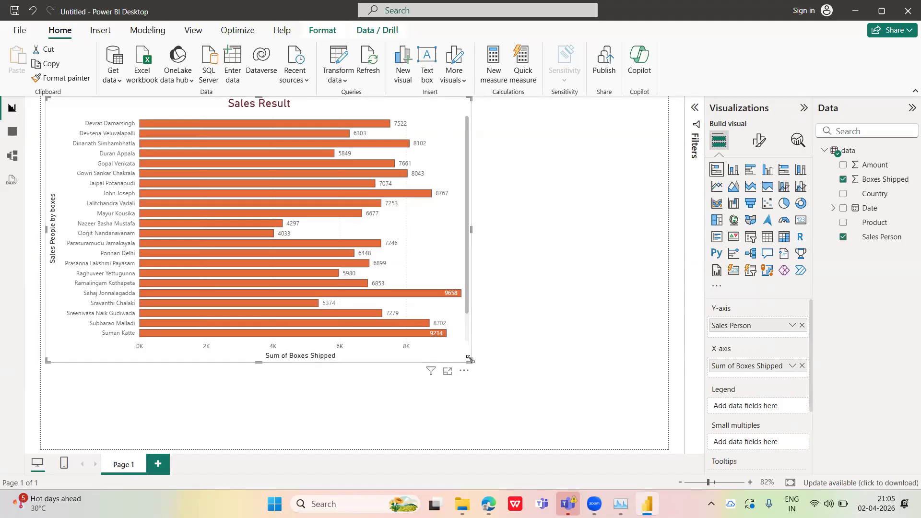
drag(471, 361, 320, 271)
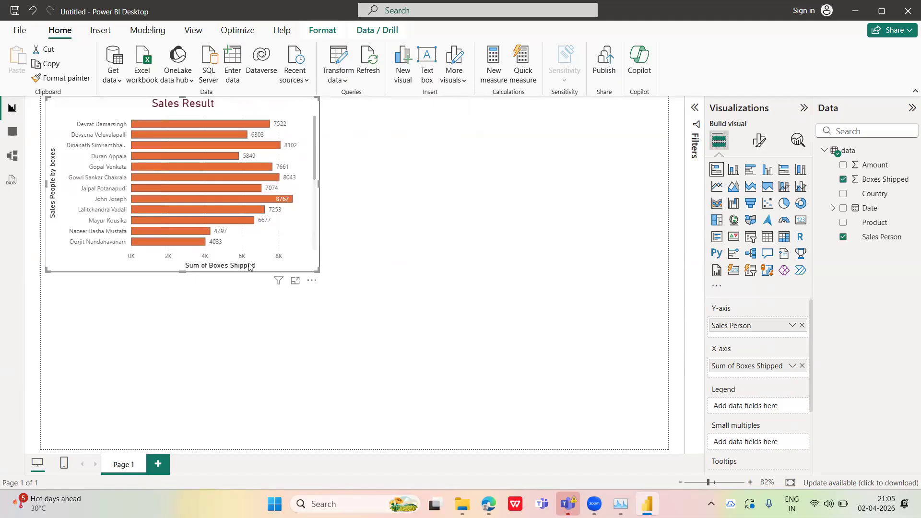
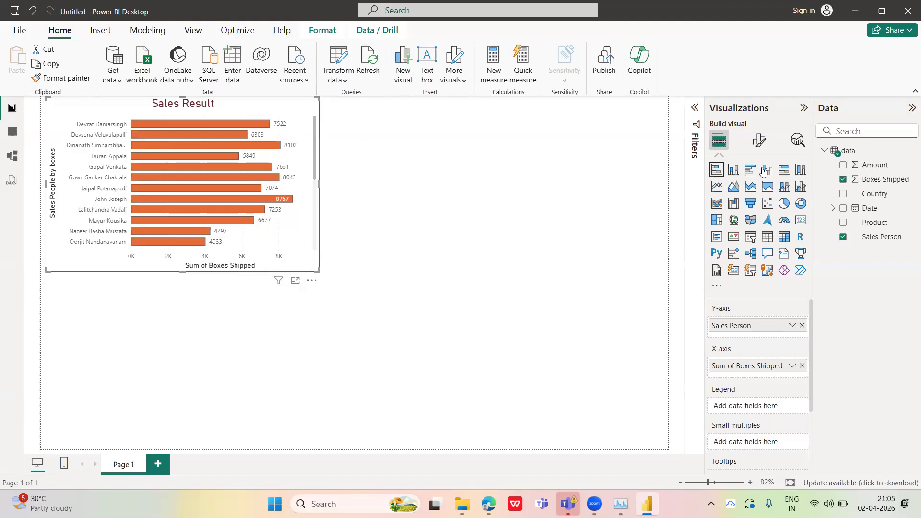
Add an empty stacked column chart below the Sales Result bar chart
click(631, 226)
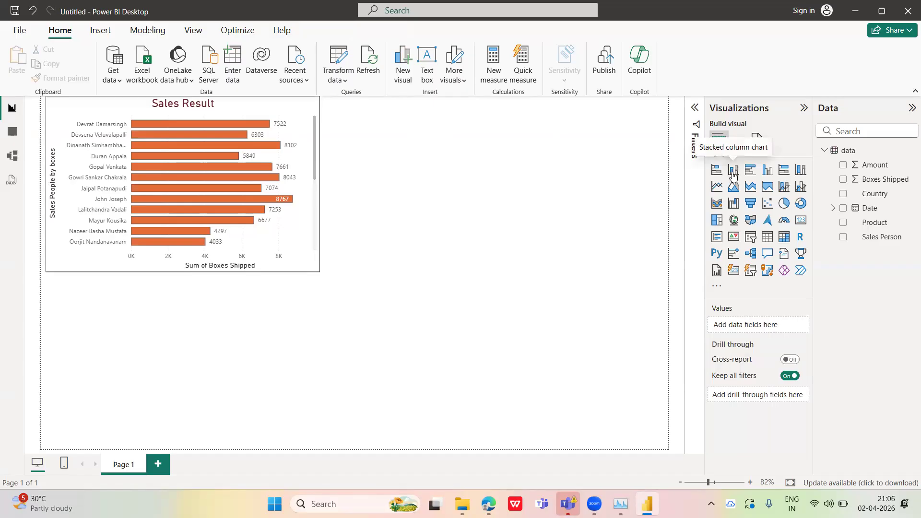
click(733, 170)
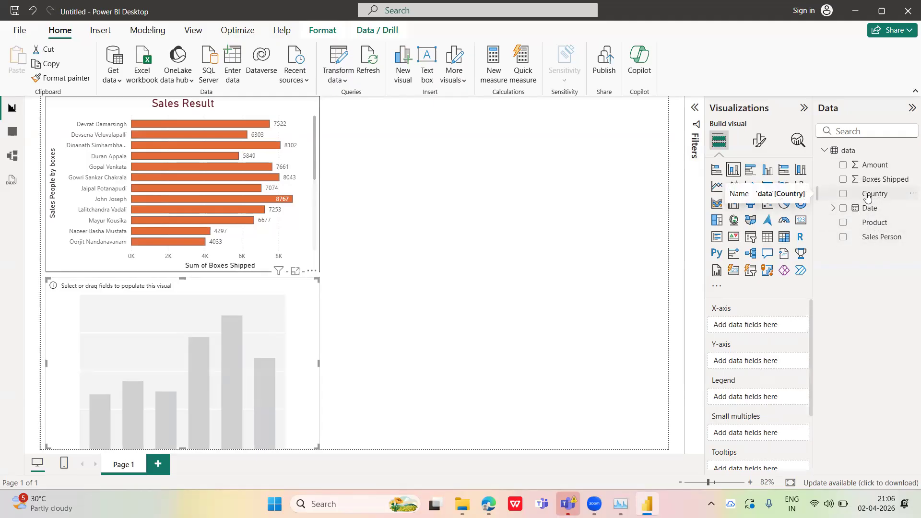
drag(866, 197, 755, 361)
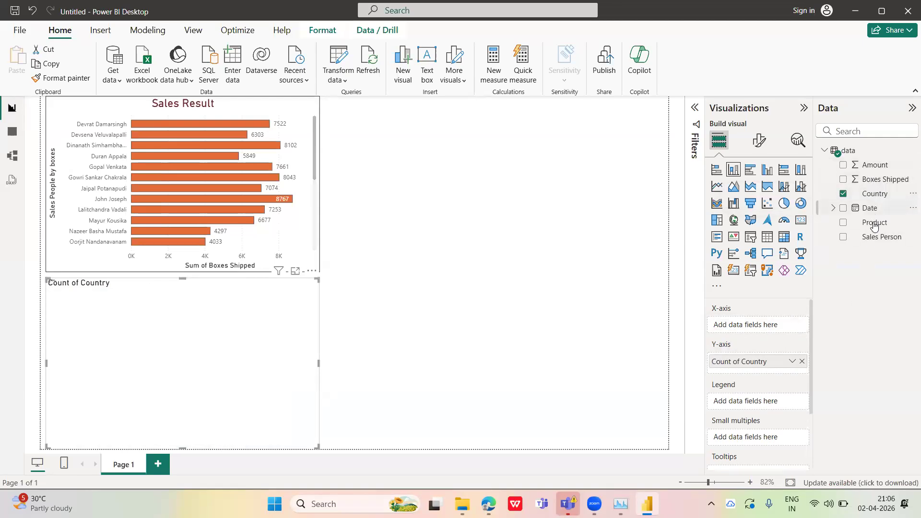
drag(764, 316, 768, 322)
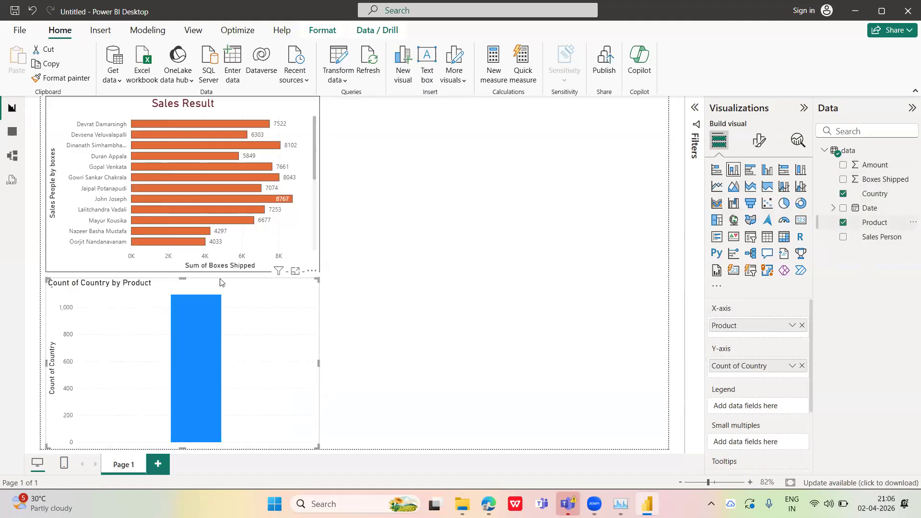
click(804, 328)
drag(881, 181, 767, 326)
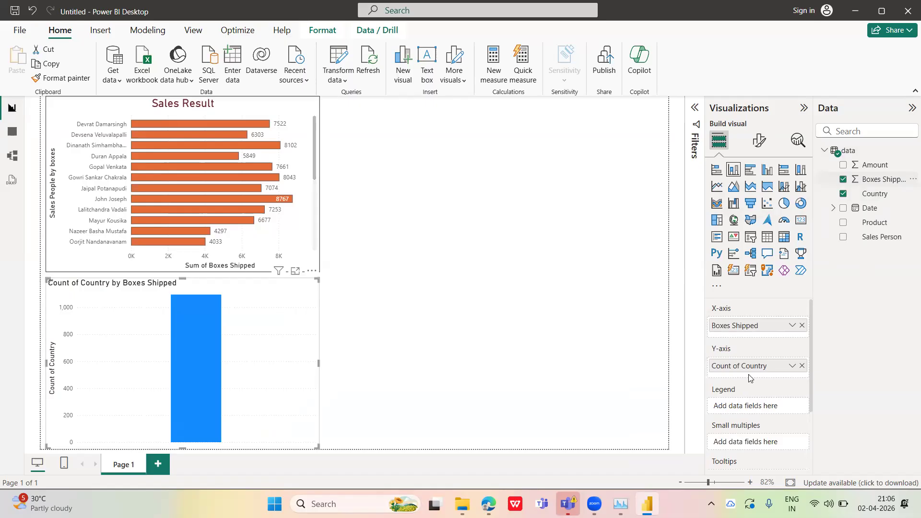
mouse_move(750, 367)
mouse_down()
mouse_move(748, 324)
mouse_move(758, 337)
mouse_move(751, 380)
mouse_up()
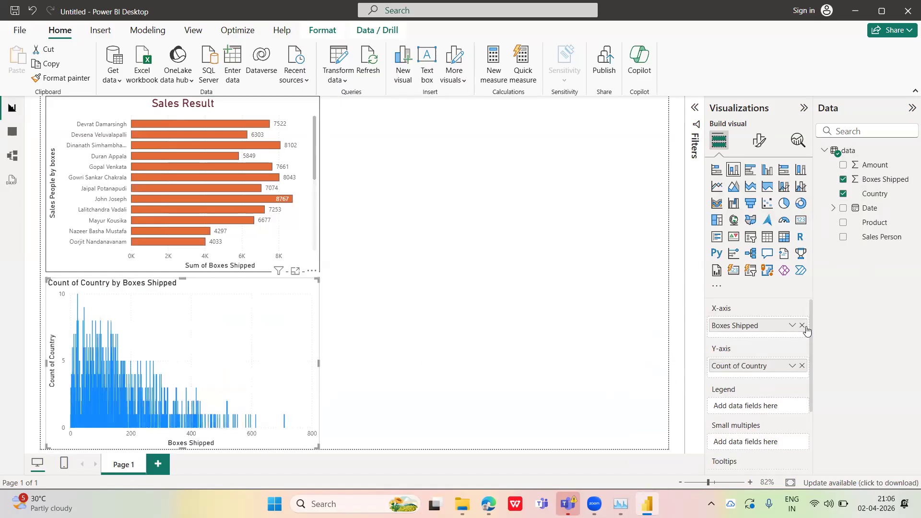
click(801, 366)
click(801, 325)
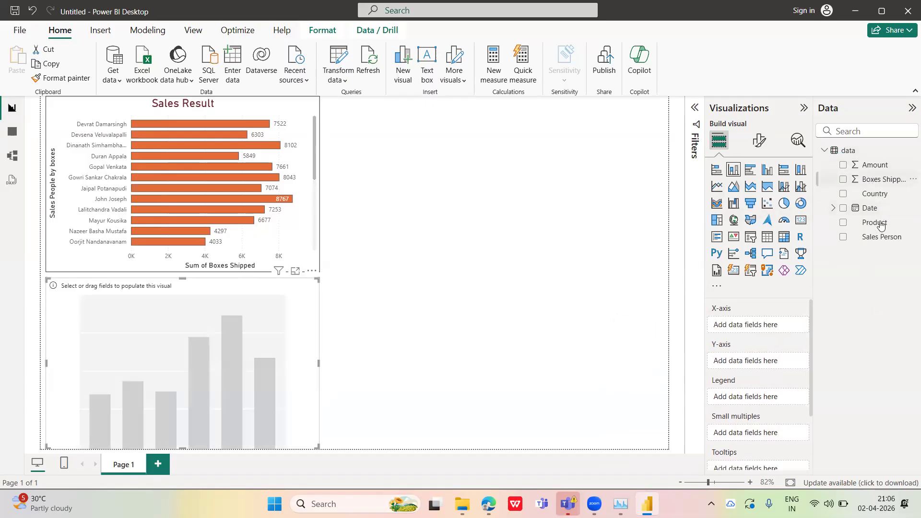
Plot Boxes Shipped by Country in the column chart, with Country on the X-axis, and deselect the chart
drag(769, 332, 763, 357)
drag(761, 325, 760, 323)
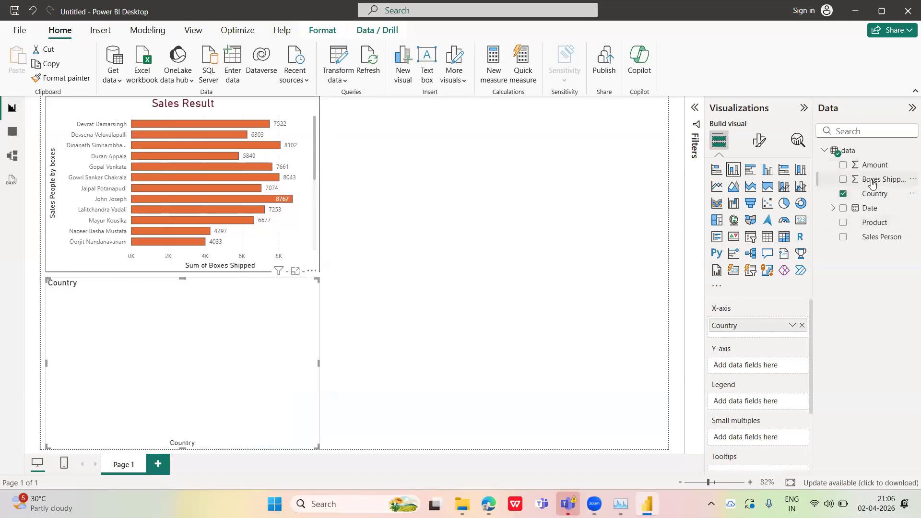
drag(878, 182, 759, 366)
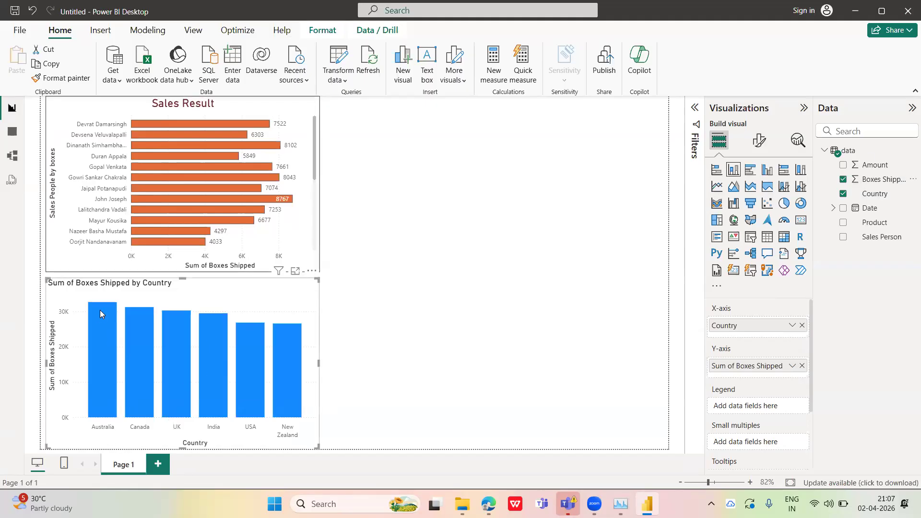
mouse_move(106, 310)
click(406, 172)
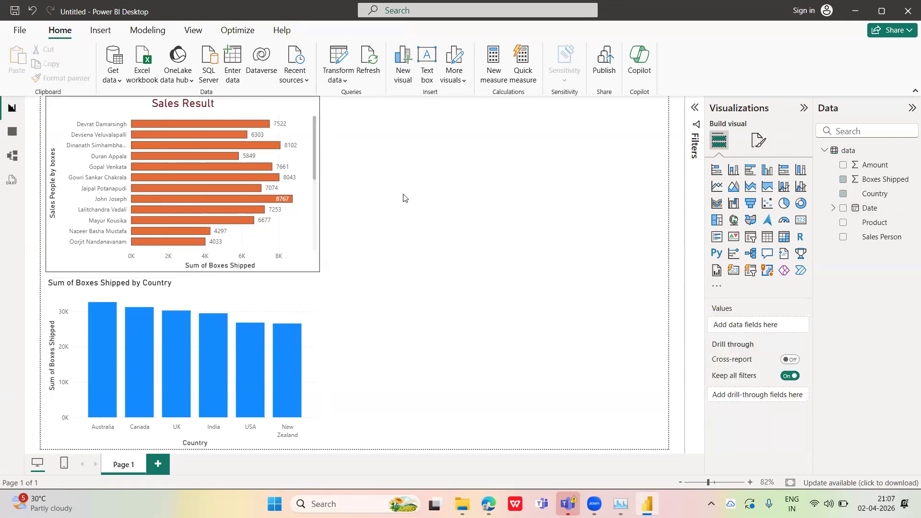
Add a line chart beside the bar chart with Date on the X-axis and Amount on the Y-axis
click(353, 335)
click(563, 283)
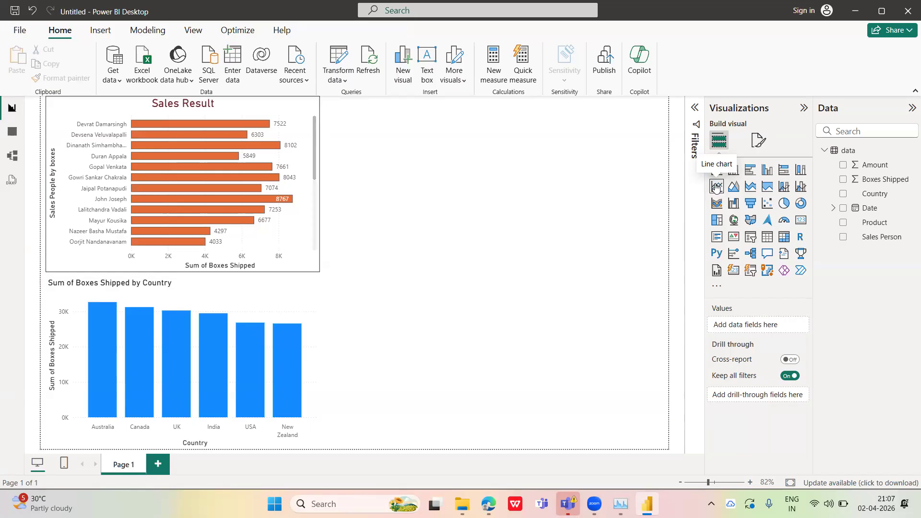
click(716, 187)
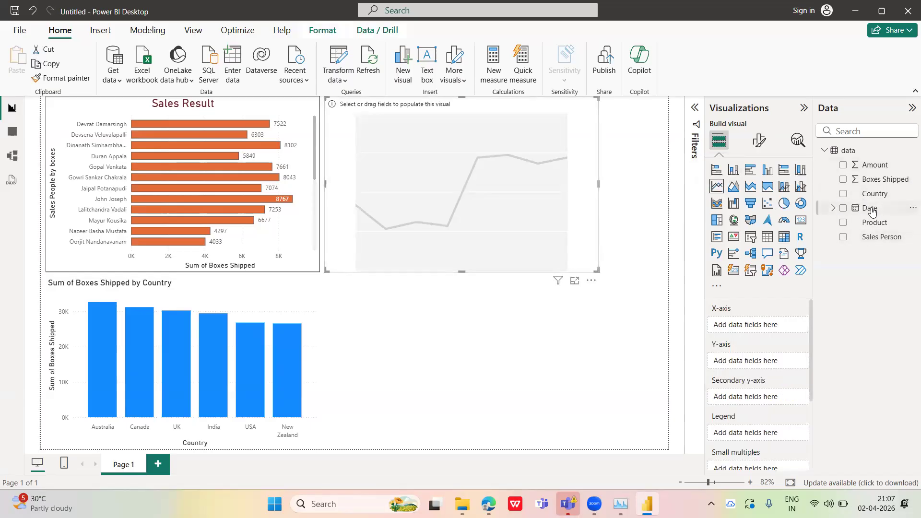
drag(868, 212, 753, 329)
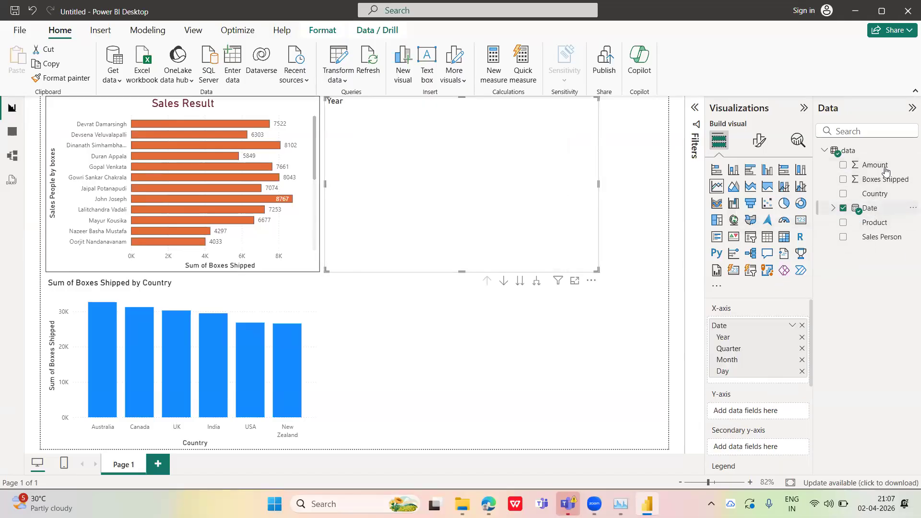
drag(877, 170, 765, 410)
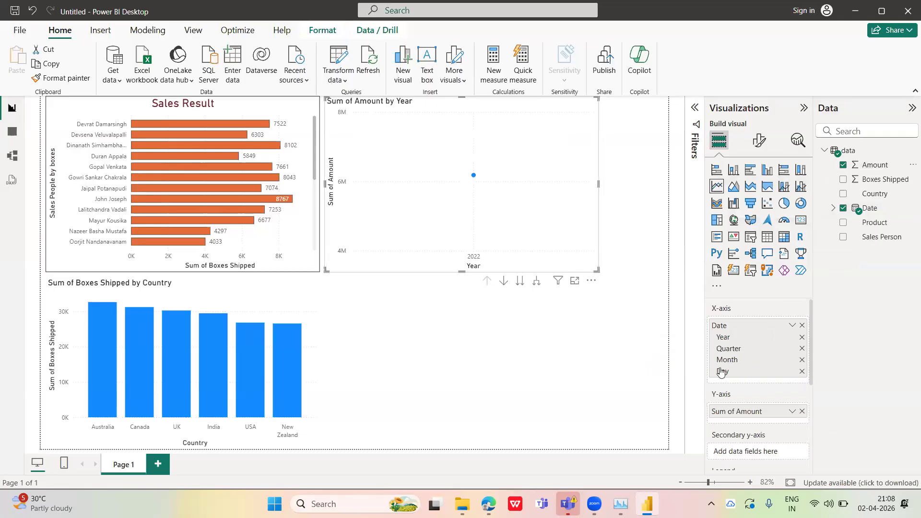
Remove the Day, Month, Quarter and Year levels from the line chart's X-axis and put the whole Date field back
click(802, 370)
click(802, 360)
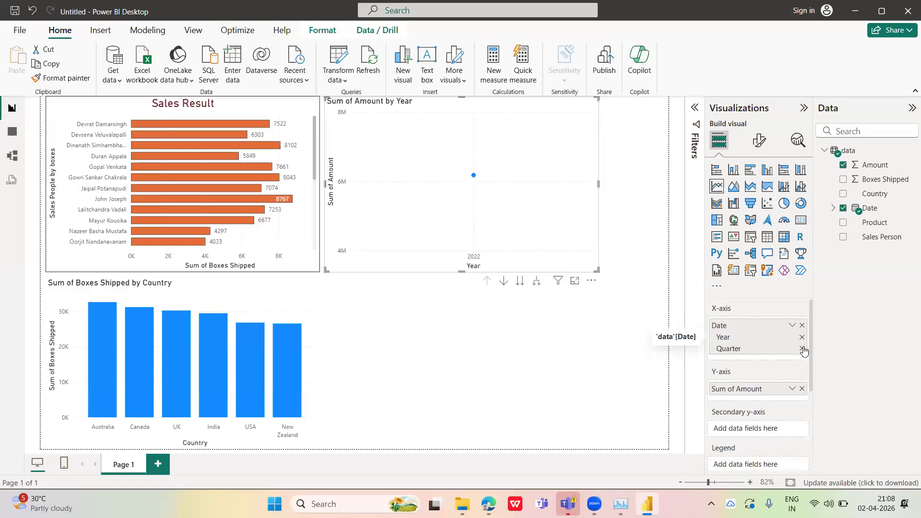
click(802, 348)
click(802, 337)
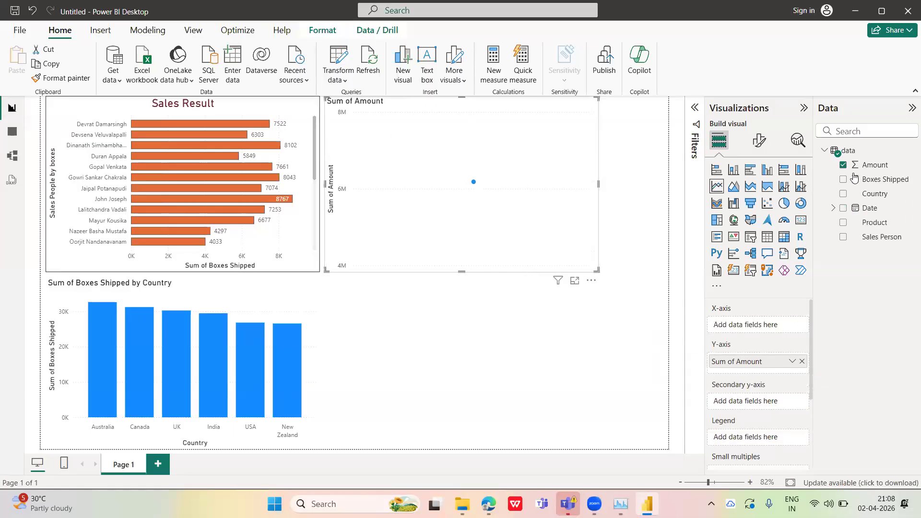
drag(866, 212, 758, 324)
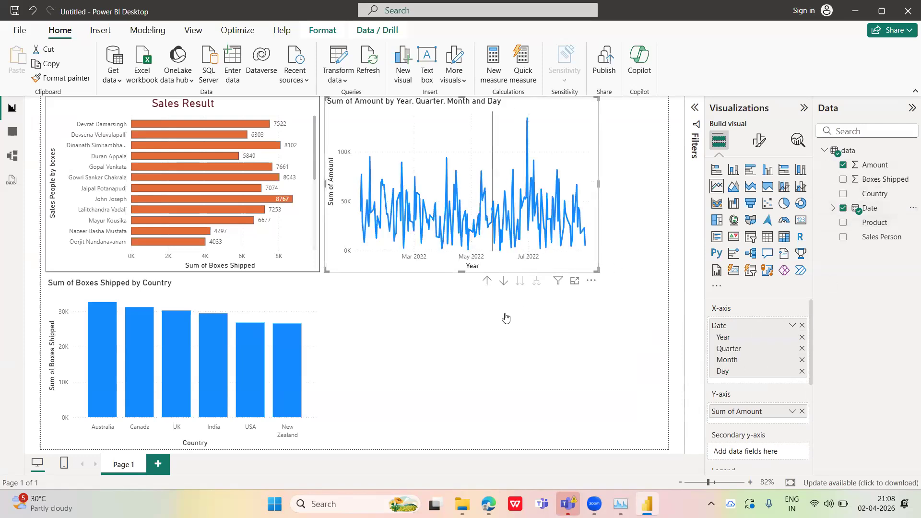
Show the line chart in focus mode at 80% zoom with the Visualizations pane collapsed
click(575, 280)
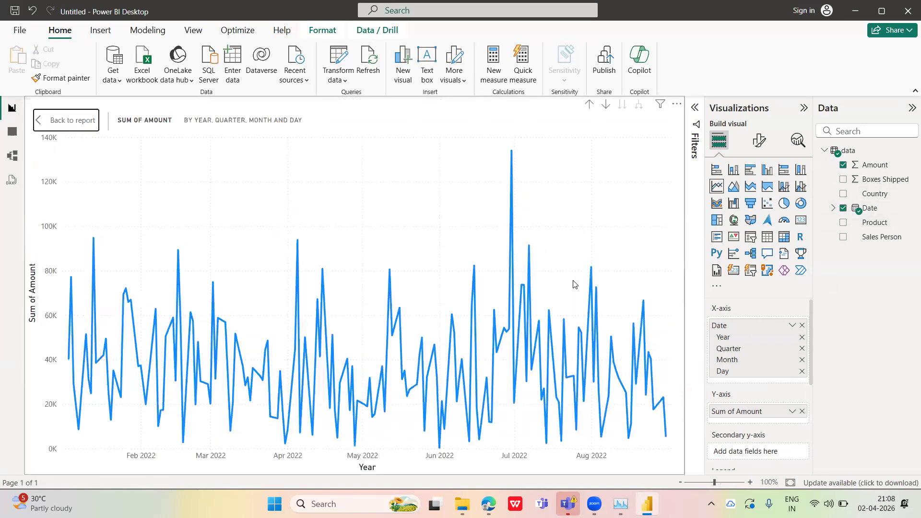
click(803, 107)
click(680, 482)
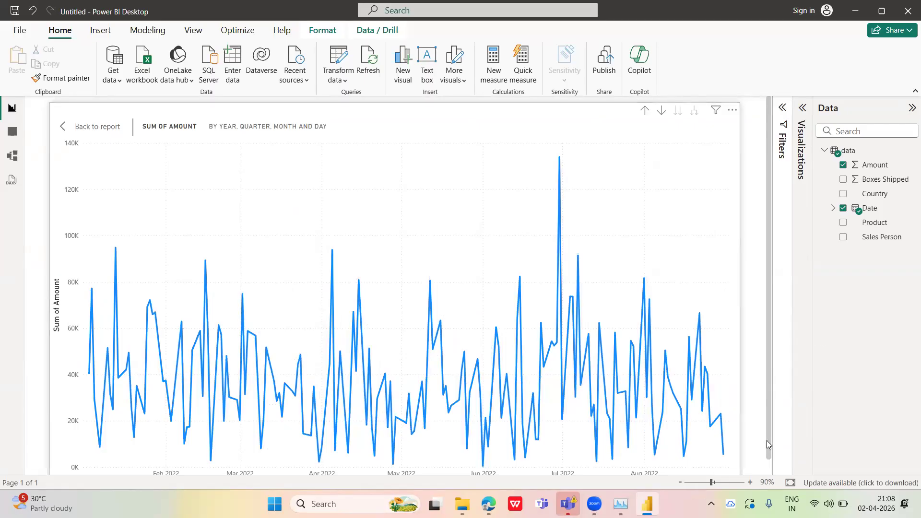
click(678, 482)
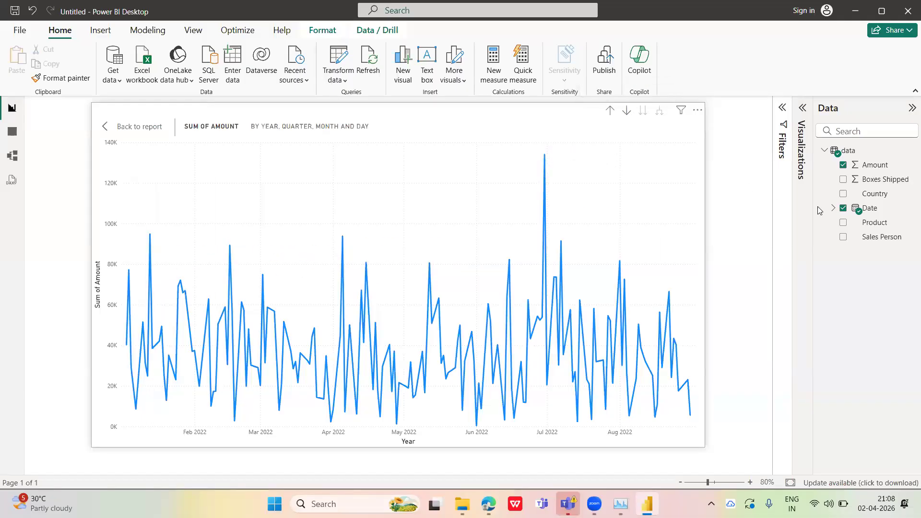
click(803, 109)
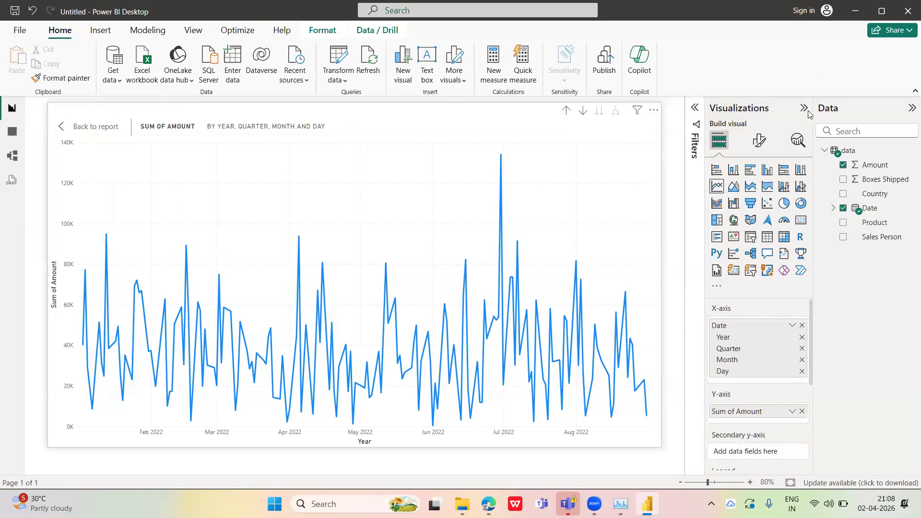
click(804, 109)
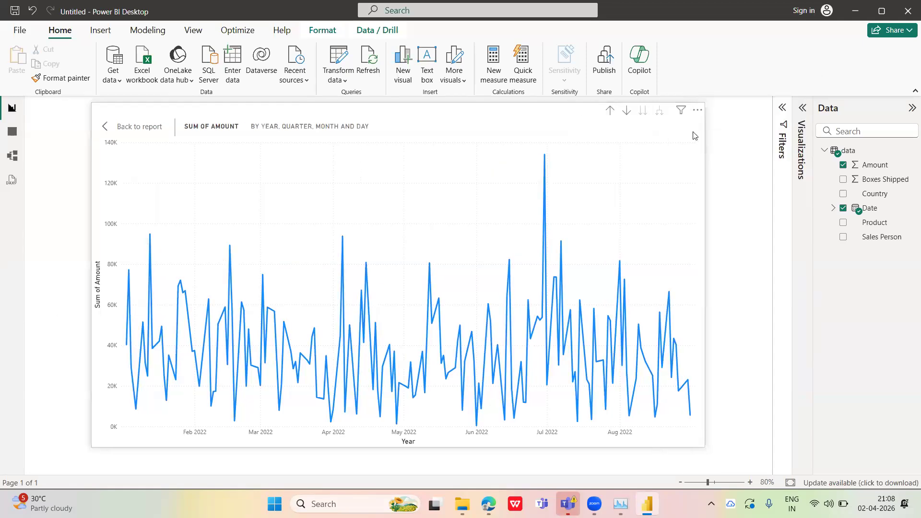
Try drill-down mode on the day-level line chart and drill up through month and quarter to the Year level
click(628, 113)
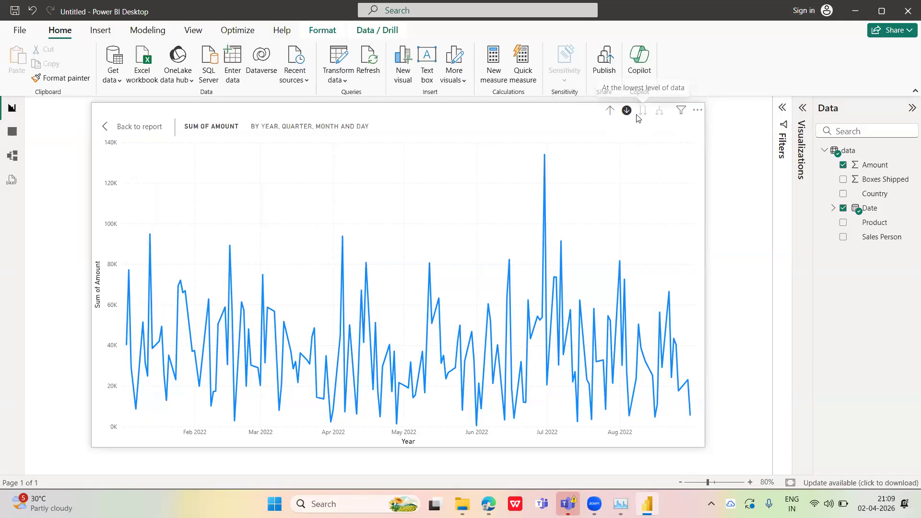
click(639, 115)
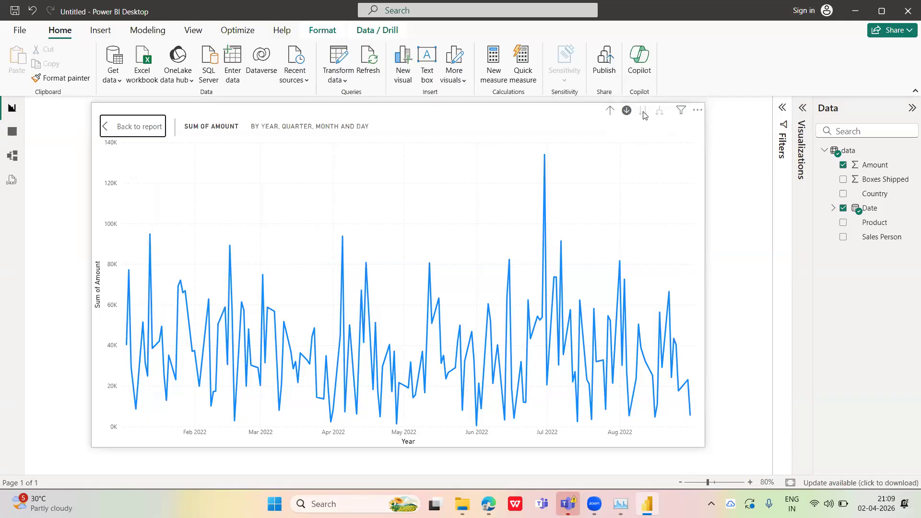
click(627, 114)
click(628, 114)
click(609, 110)
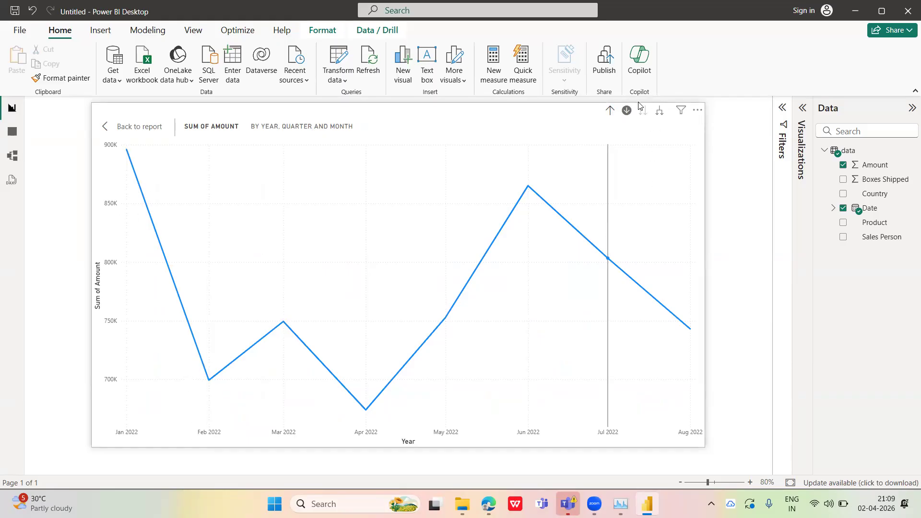
click(609, 111)
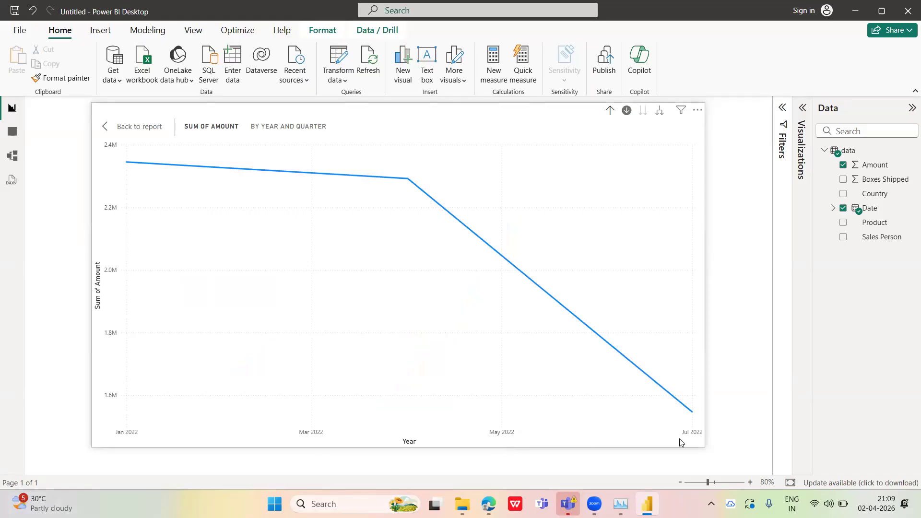
click(613, 112)
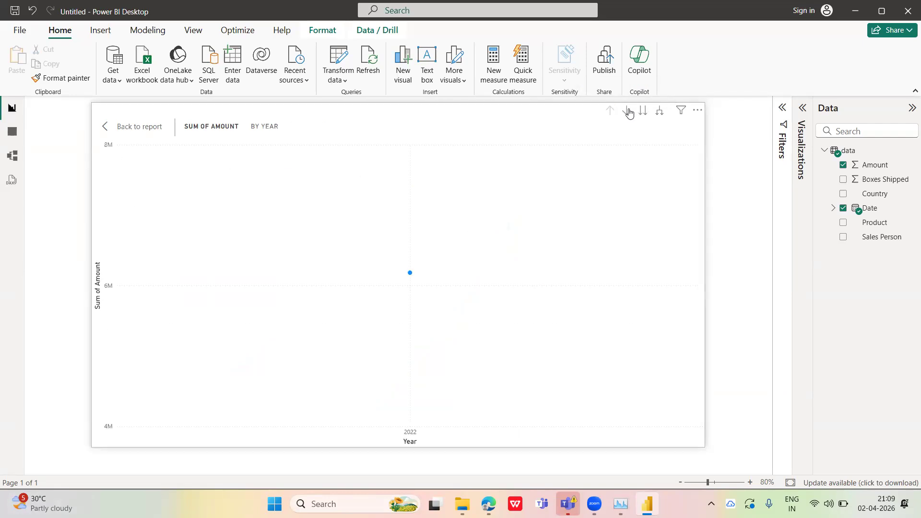
Turn on drill-down mode and advance the line chart through the Quarter level to the Month level
click(627, 111)
click(644, 113)
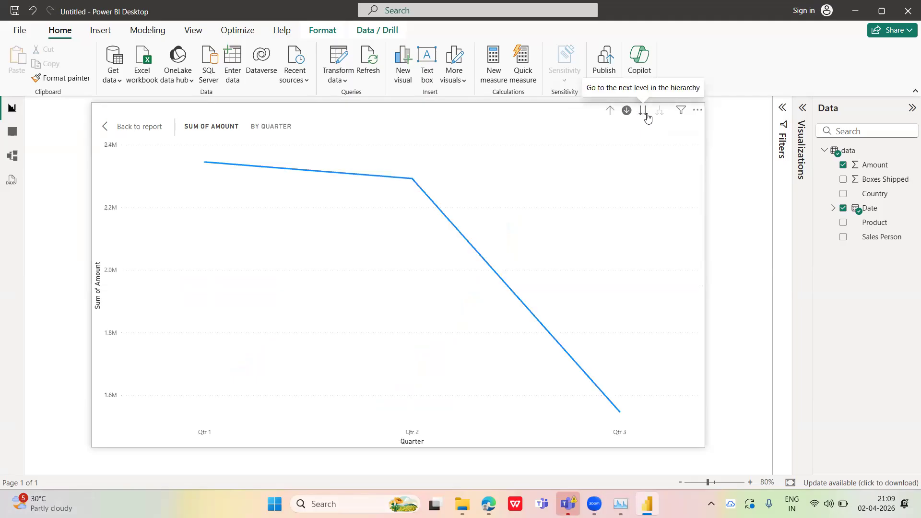
click(646, 117)
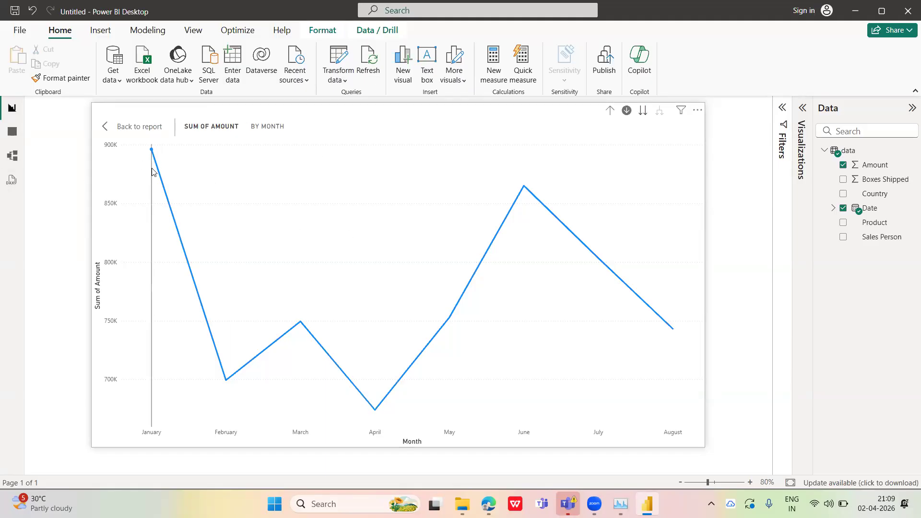
mouse_move(151, 154)
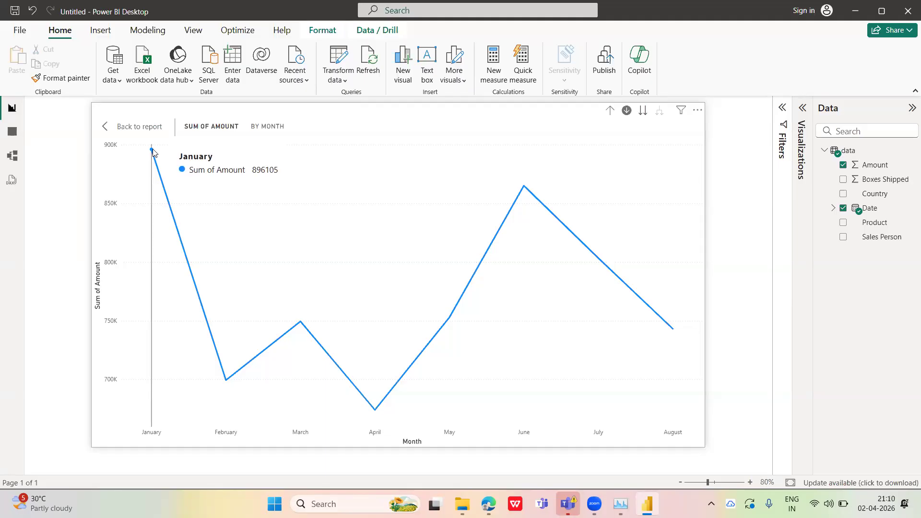
Drill down from the February point to the Day level and drill back up to the Month level
mouse_move(226, 380)
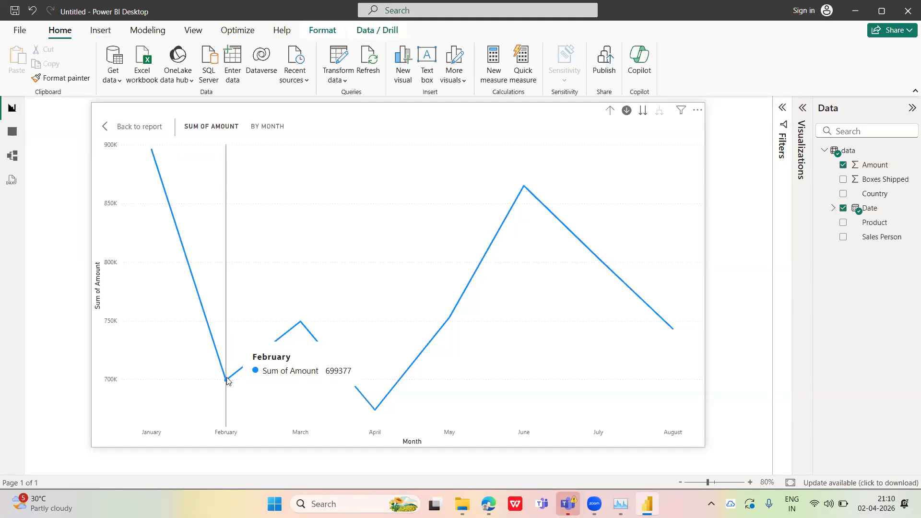
right_click(227, 382)
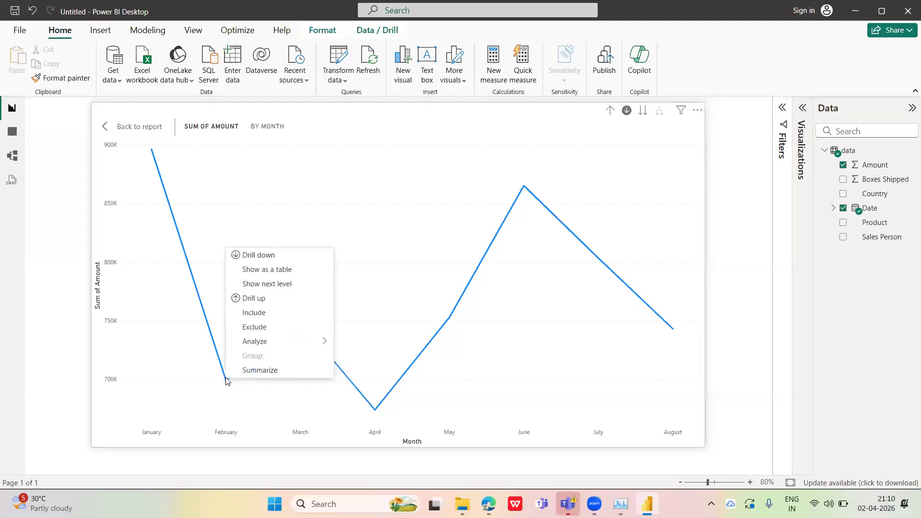
click(226, 370)
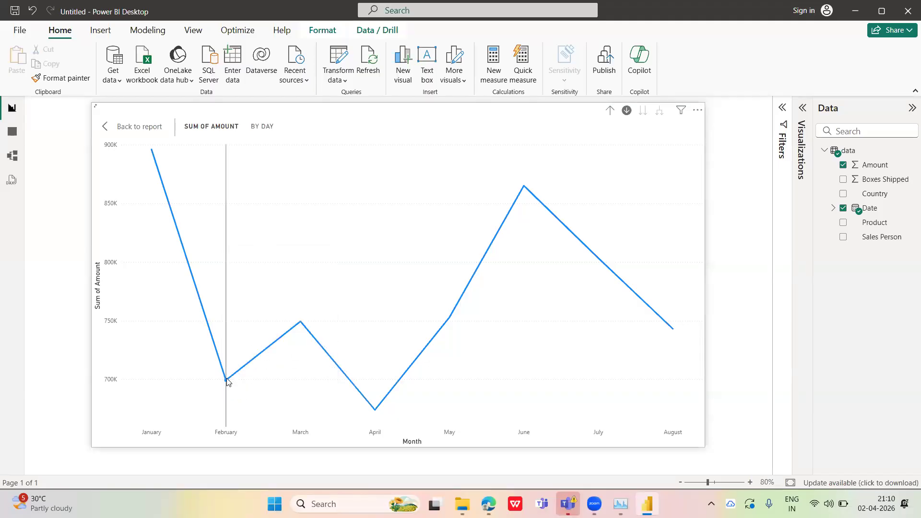
click(609, 111)
Run the Explain the decrease analysis on the February point of the monthly line chart
mouse_move(227, 380)
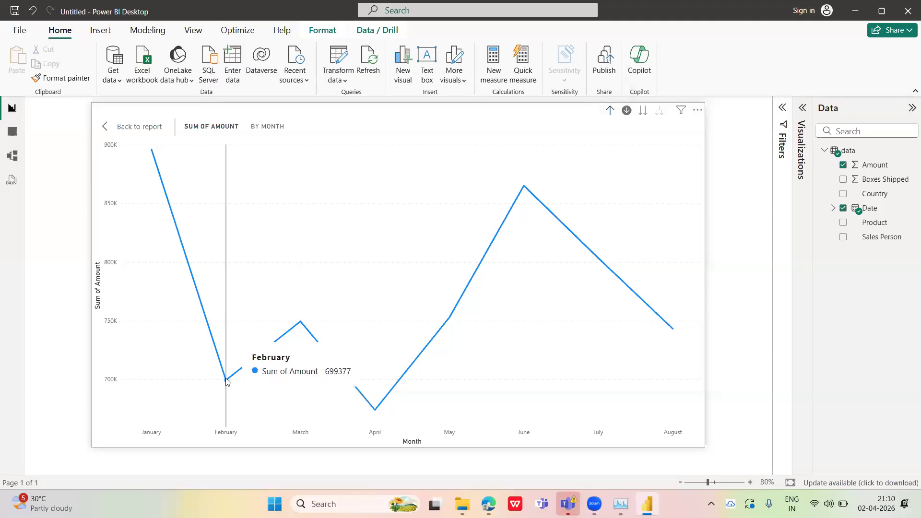
right_click(226, 382)
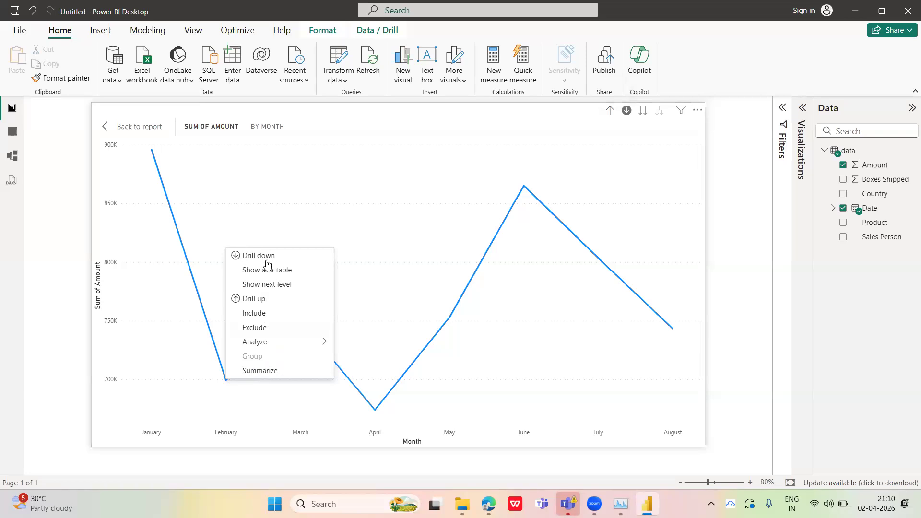
mouse_move(269, 341)
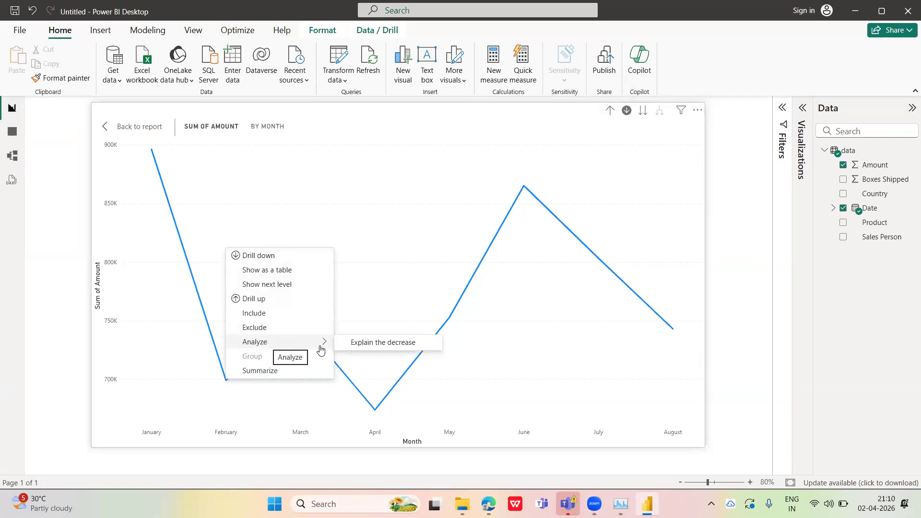
click(393, 342)
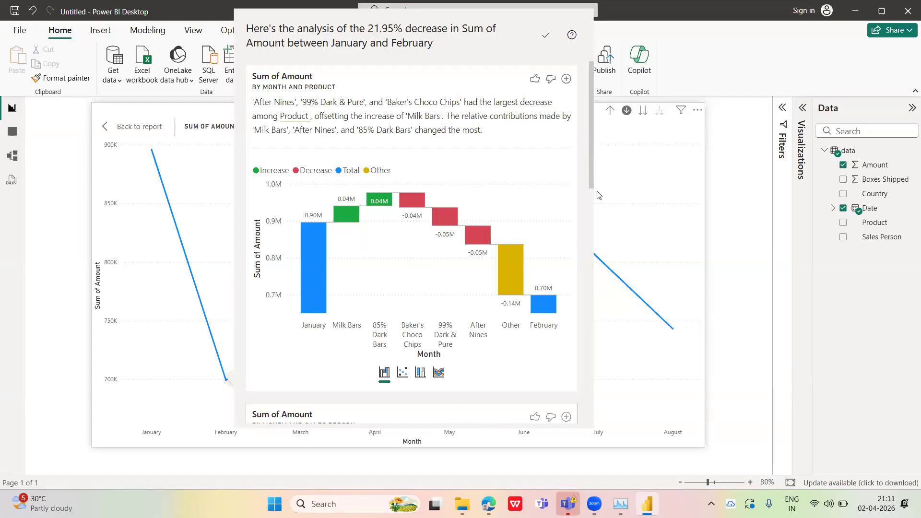
Examine the product, sales-person and country breakdowns in the analysis of the decrease between January and February
drag(591, 185, 591, 206)
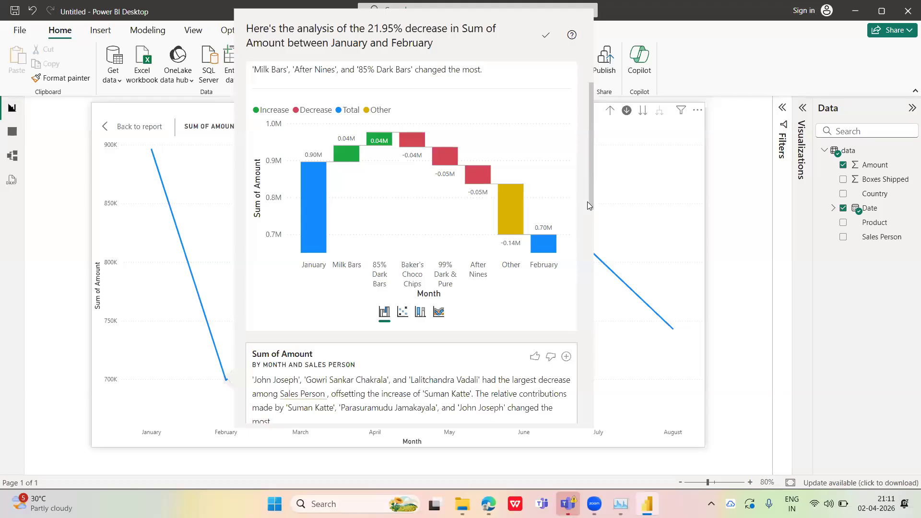
click(593, 246)
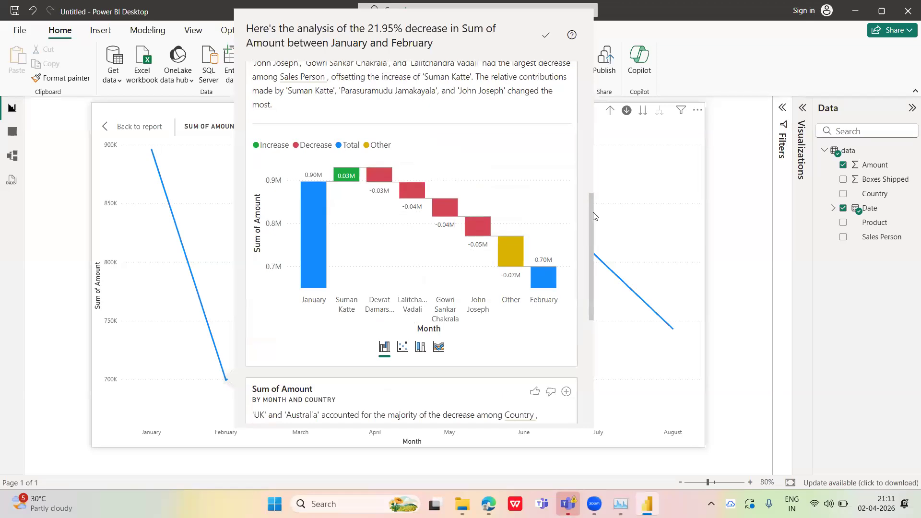
drag(590, 218, 591, 223)
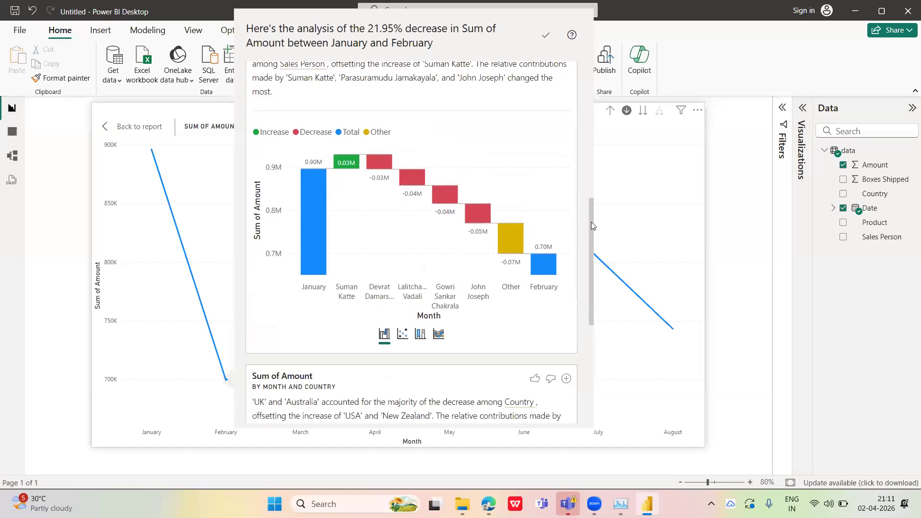
scroll(586, 235, down, 2)
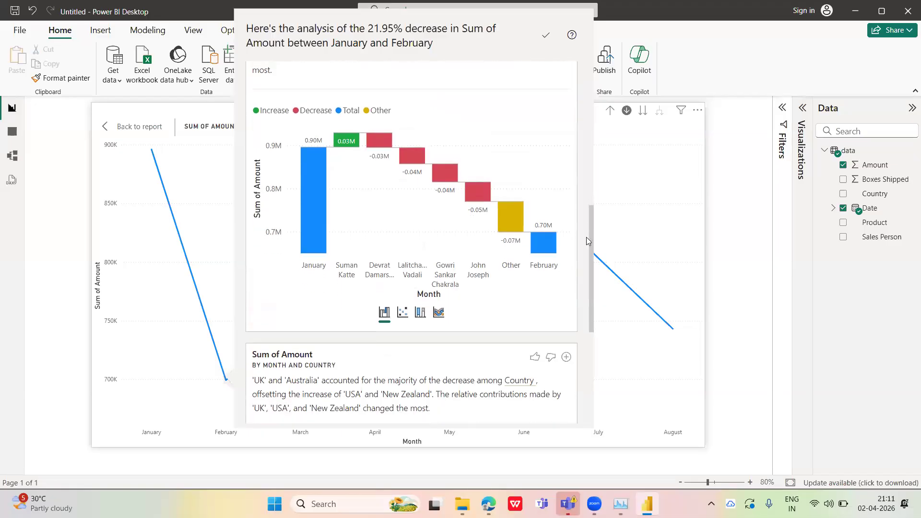
click(589, 332)
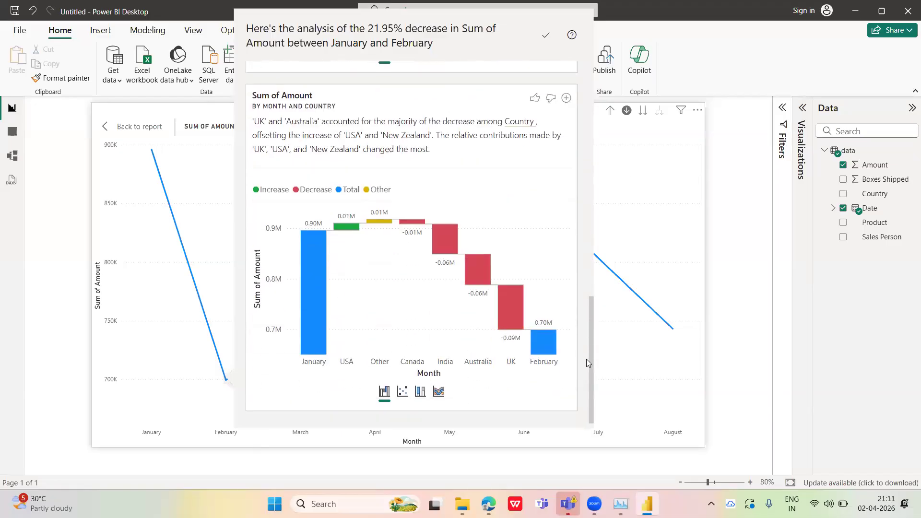
scroll(585, 264, up, 10)
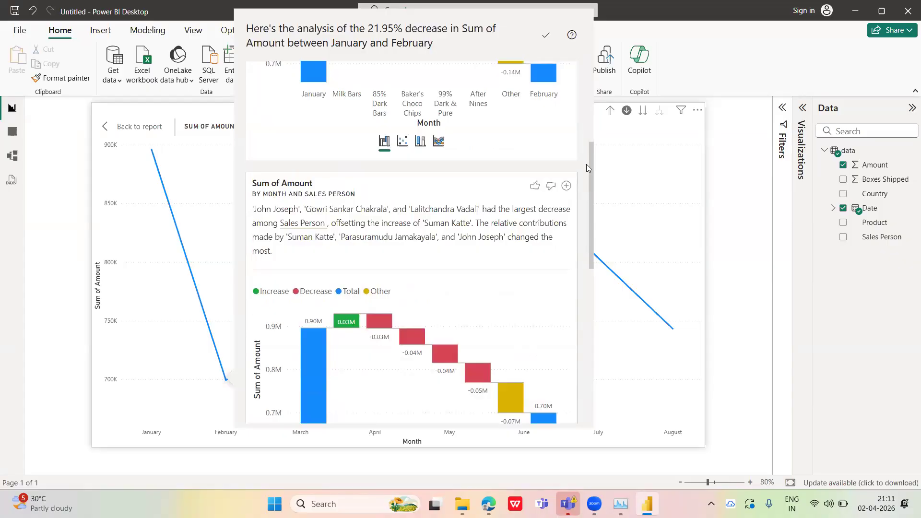
scroll(592, 157, up, 3)
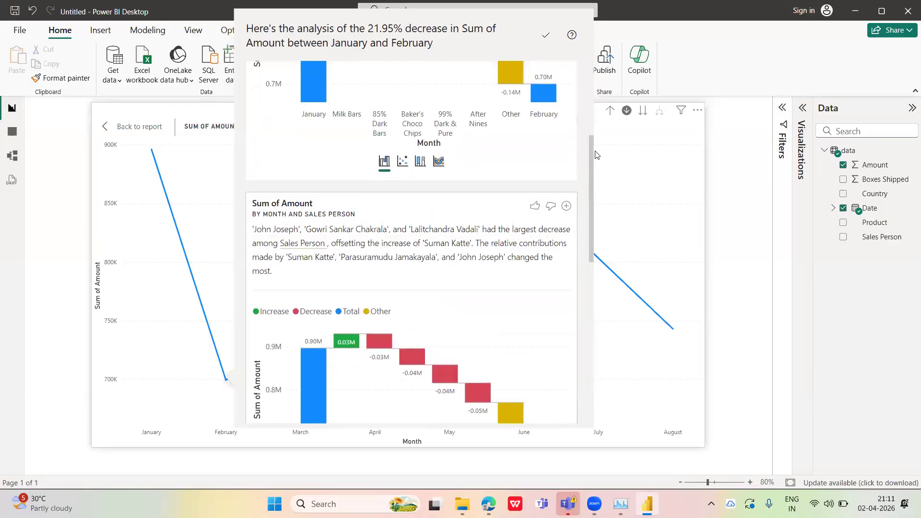
drag(587, 139, 593, 75)
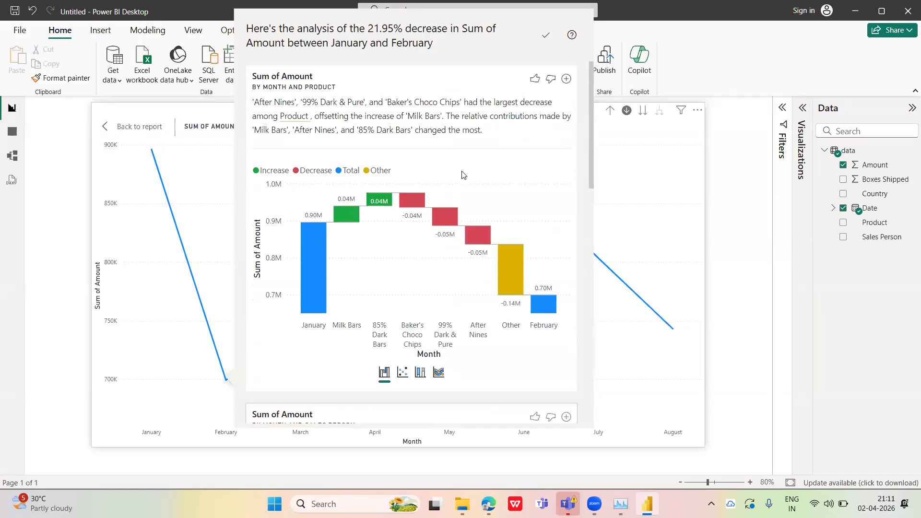
Add the month and product waterfall chart from the analysis to the page and leave the line chart at the Month level
click(566, 79)
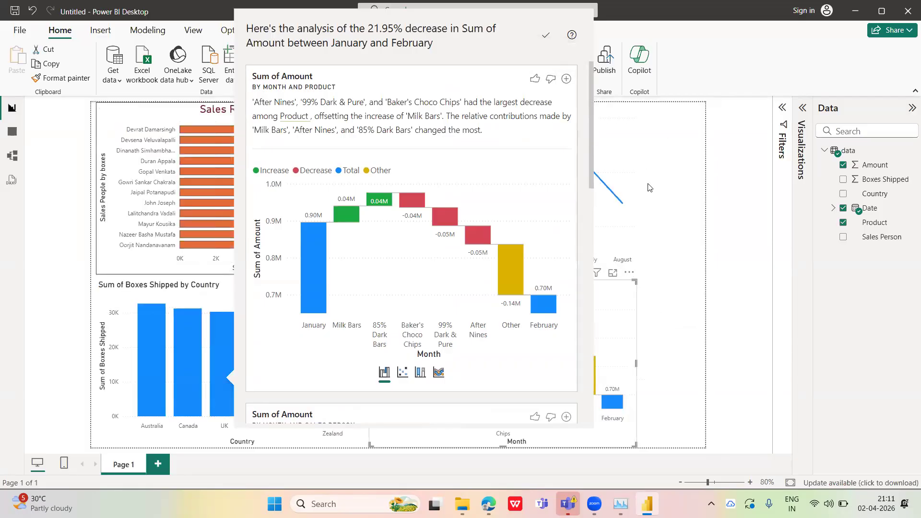
click(686, 217)
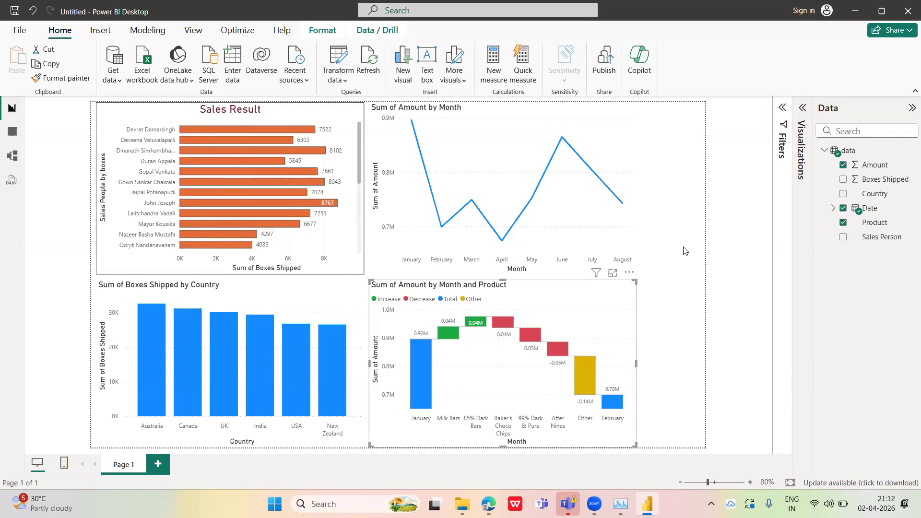
click(591, 150)
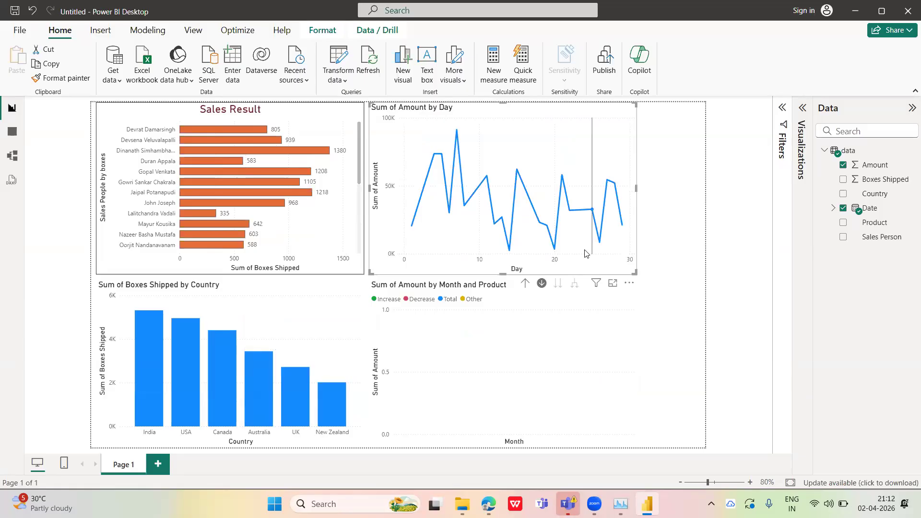
click(524, 284)
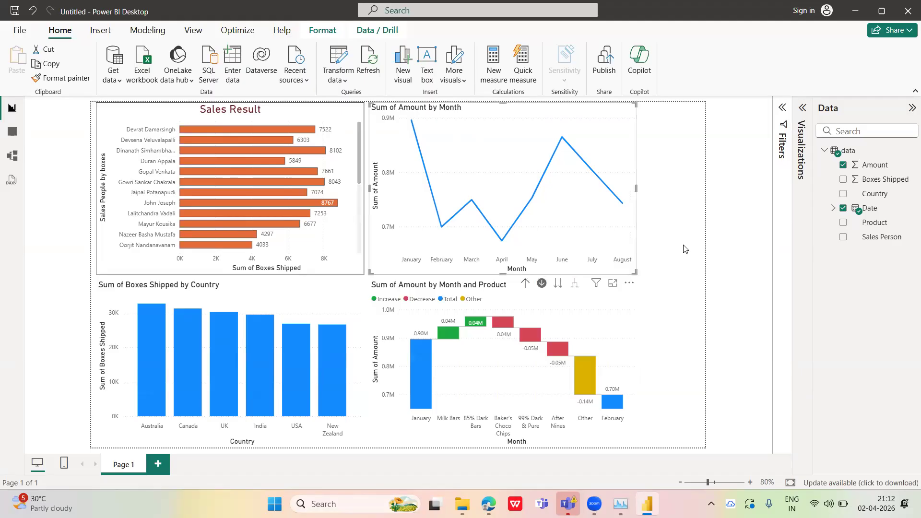
Add a second report page and place an enlarged pie chart on it, with the Visualizations pane expanded
click(803, 112)
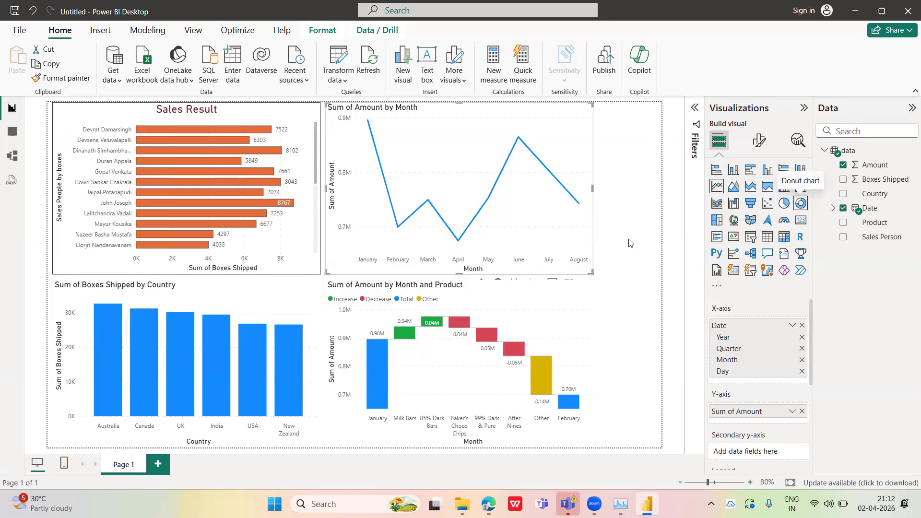
click(158, 465)
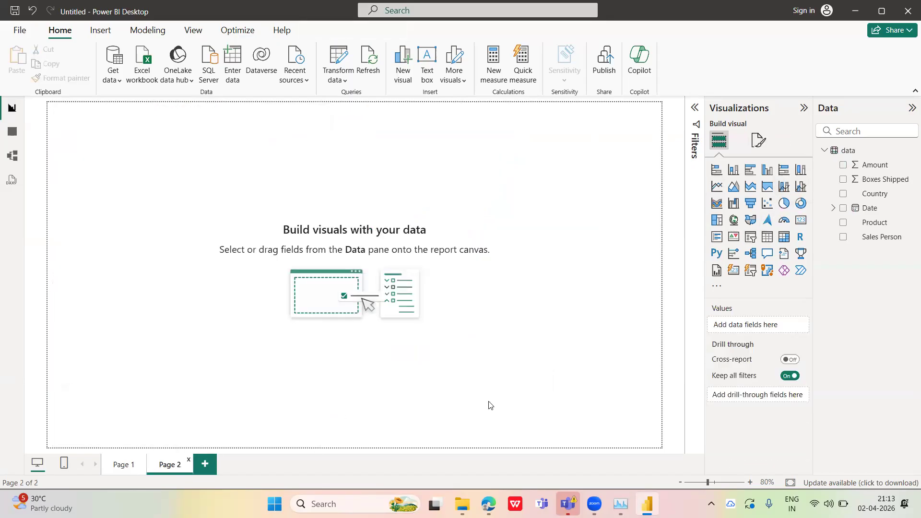
click(784, 206)
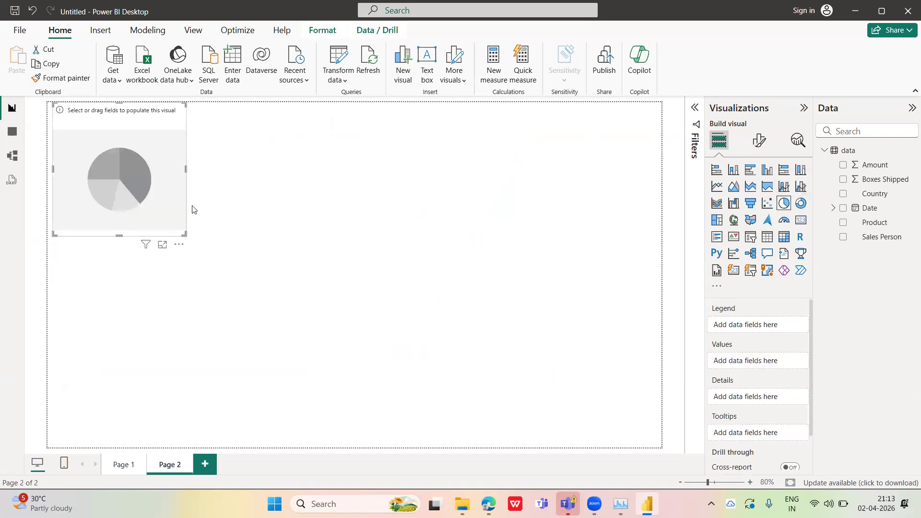
drag(184, 234, 314, 316)
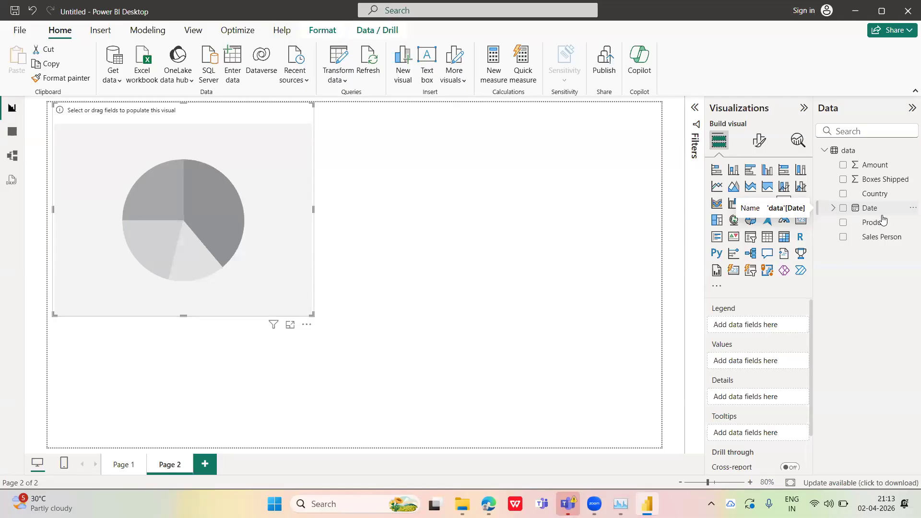
Set up the pie chart with Country as the legend and the count of Product as the values
click(842, 223)
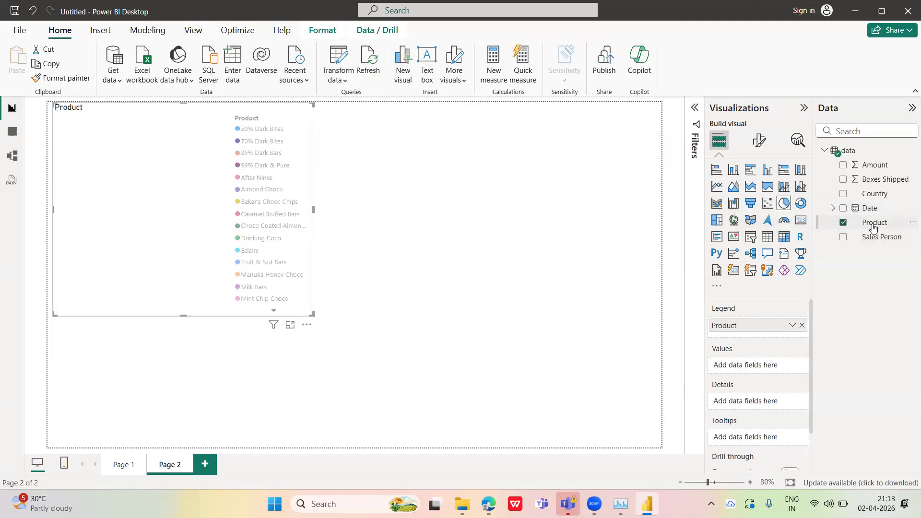
click(842, 224)
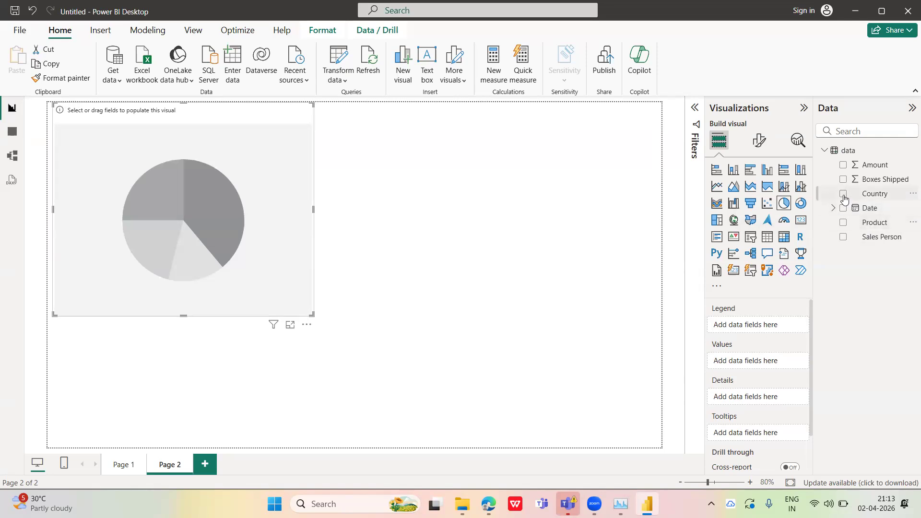
click(843, 194)
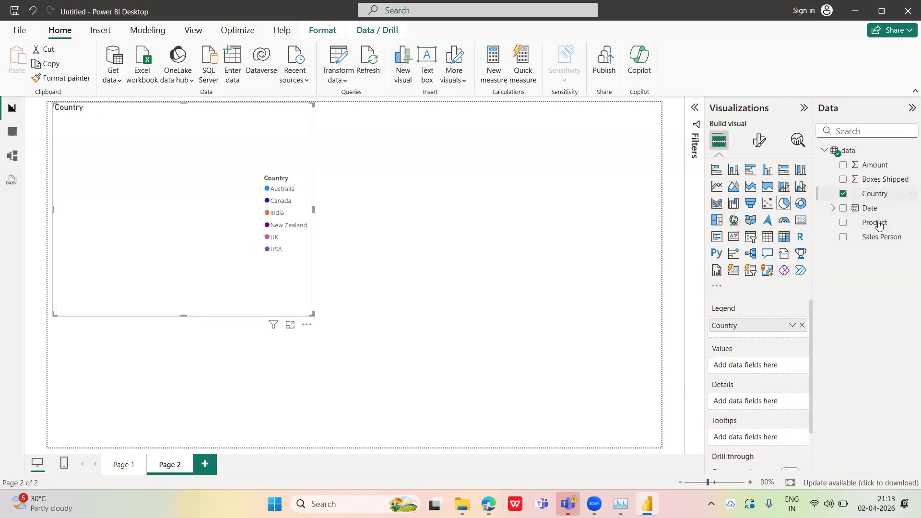
drag(875, 223, 764, 370)
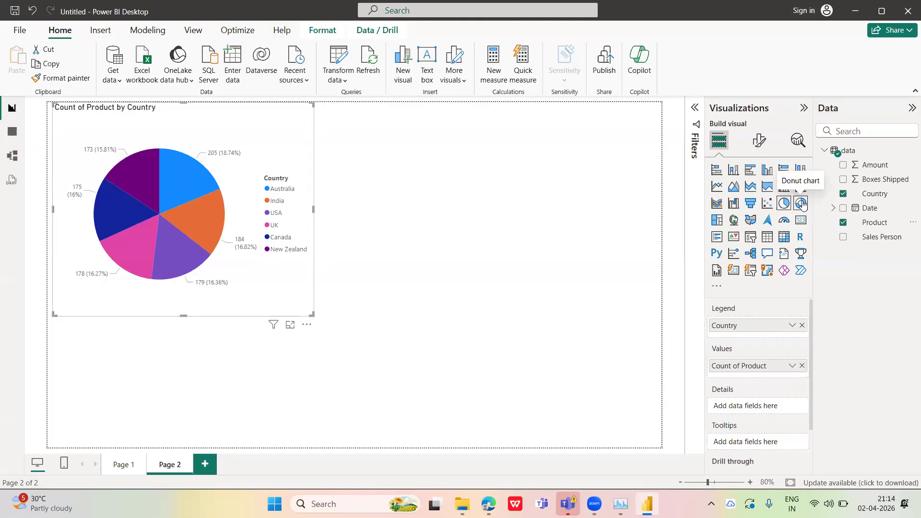
On Page 1, bring the line chart back to the Month level and reduce its width by about a quarter
click(122, 465)
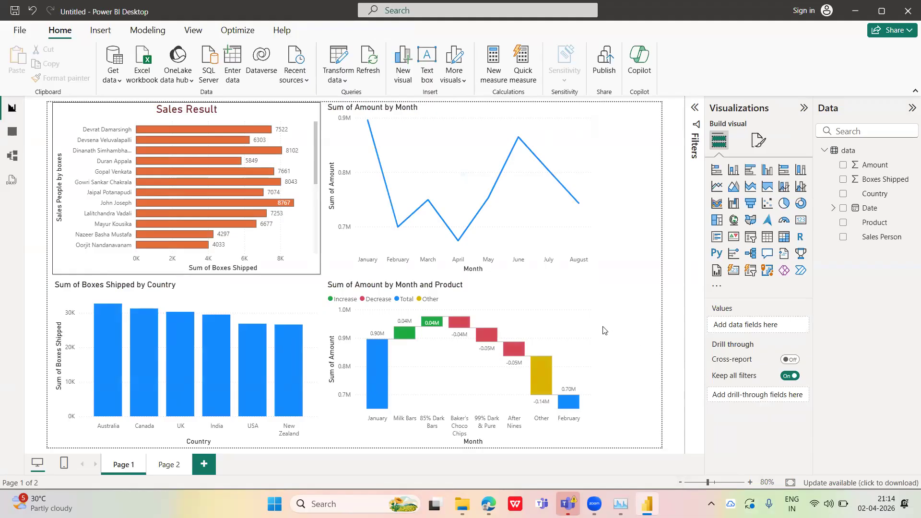
click(564, 145)
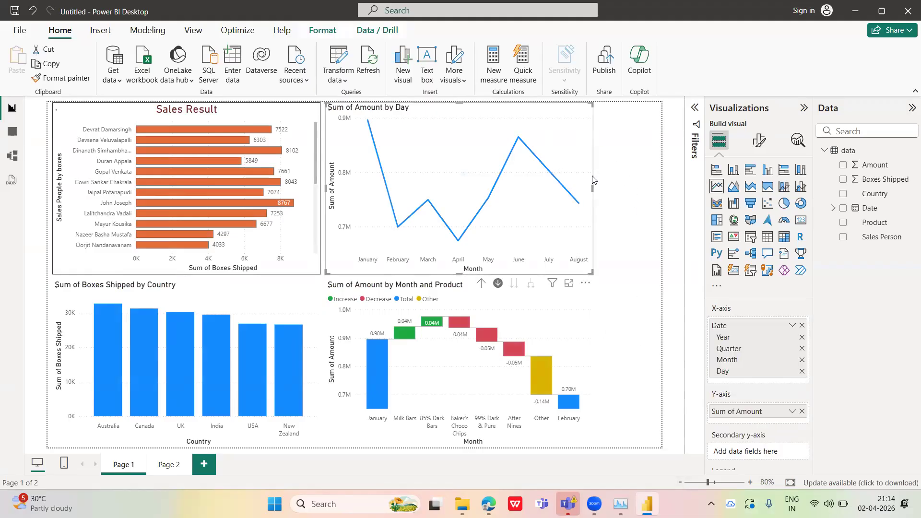
click(481, 283)
drag(593, 188, 525, 192)
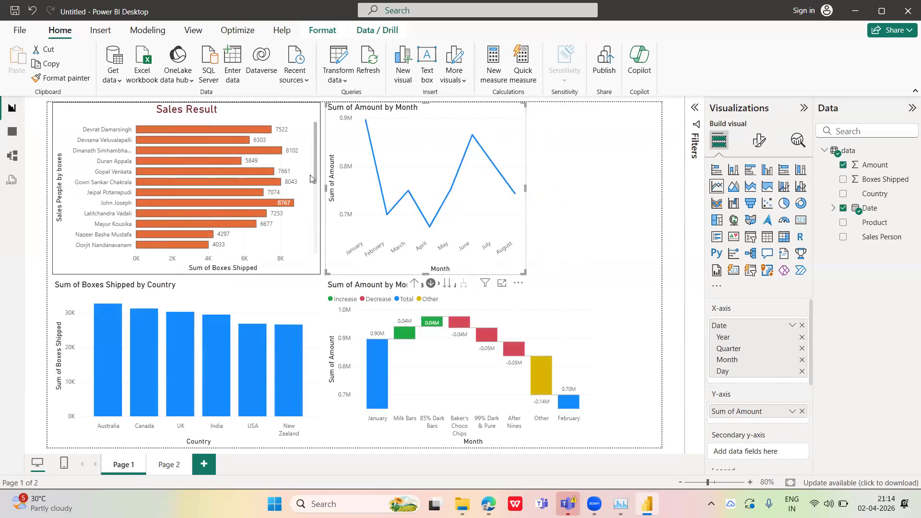
Narrow the Sales Result bar chart by about a quarter and move the line chart closer to it
click(318, 185)
drag(318, 185, 252, 191)
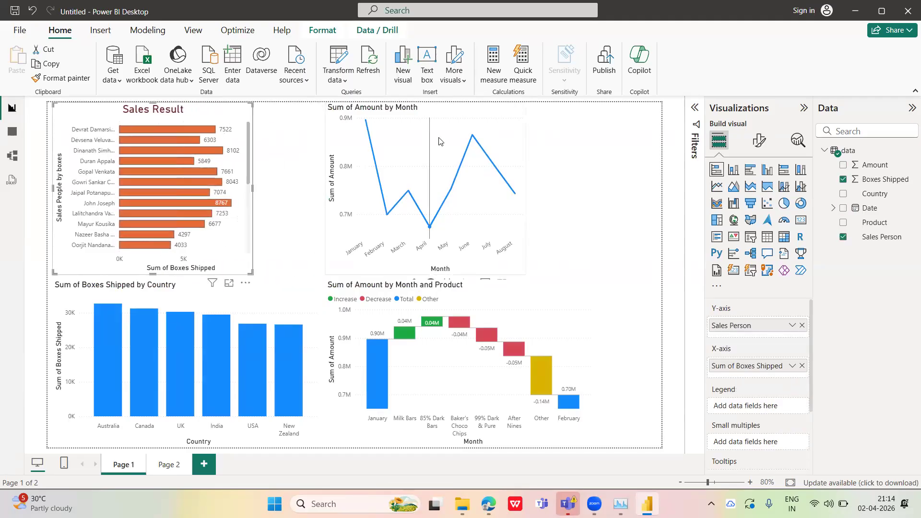
click(487, 112)
drag(486, 112, 439, 114)
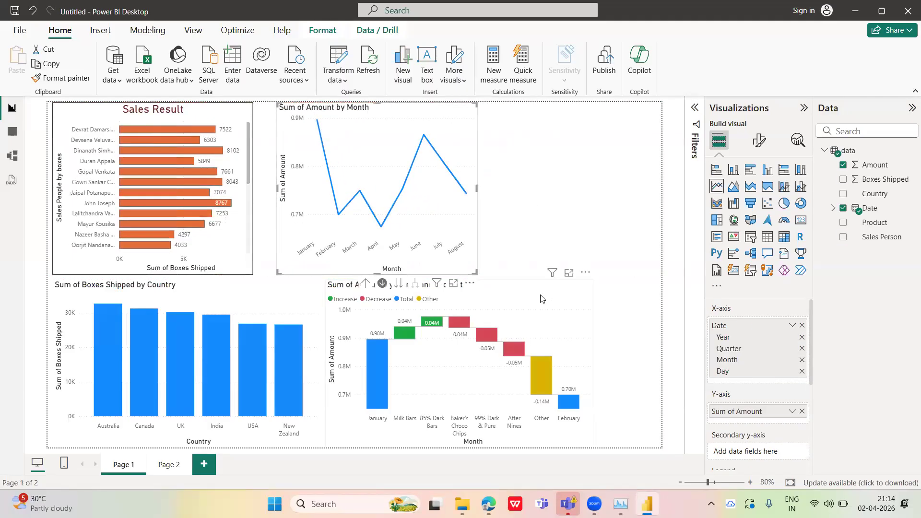
Narrow the waterfall chart and the country column chart, and align the waterfall chart beneath the line chart
click(590, 376)
drag(593, 363, 538, 360)
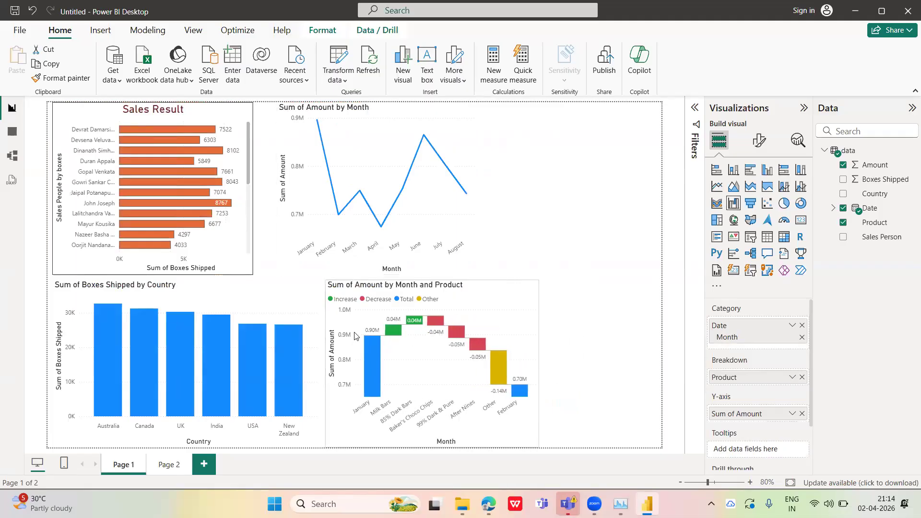
click(319, 362)
drag(274, 363, 252, 360)
click(475, 292)
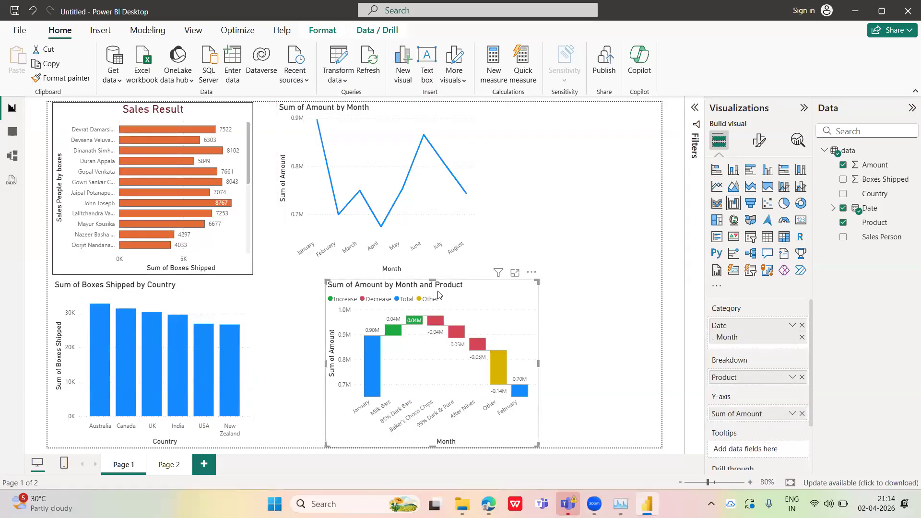
drag(474, 291, 432, 293)
Add an empty slicer beside the line chart and filter the page's visuals by Canada through the country column chart
click(573, 178)
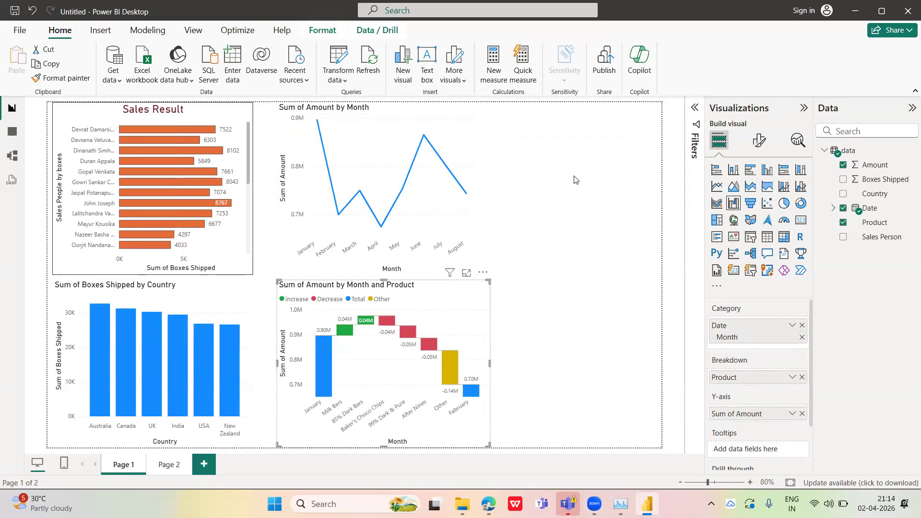
click(750, 238)
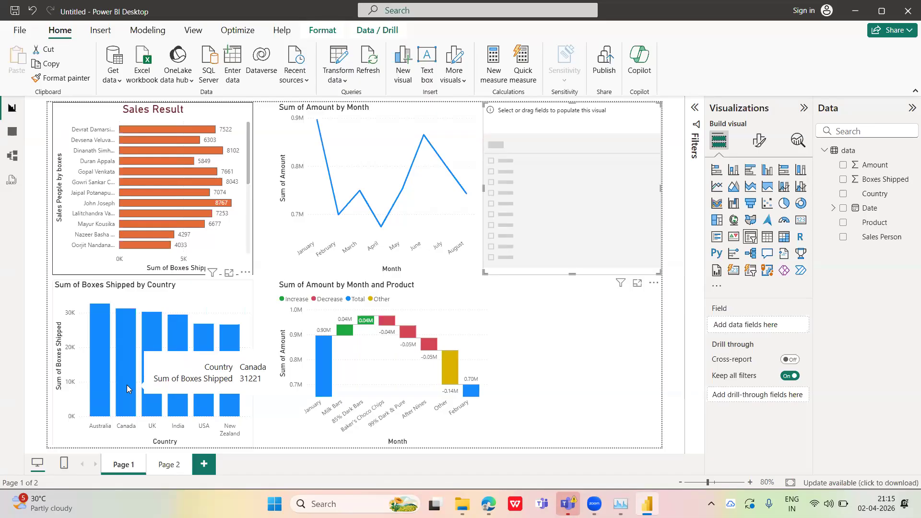
click(129, 355)
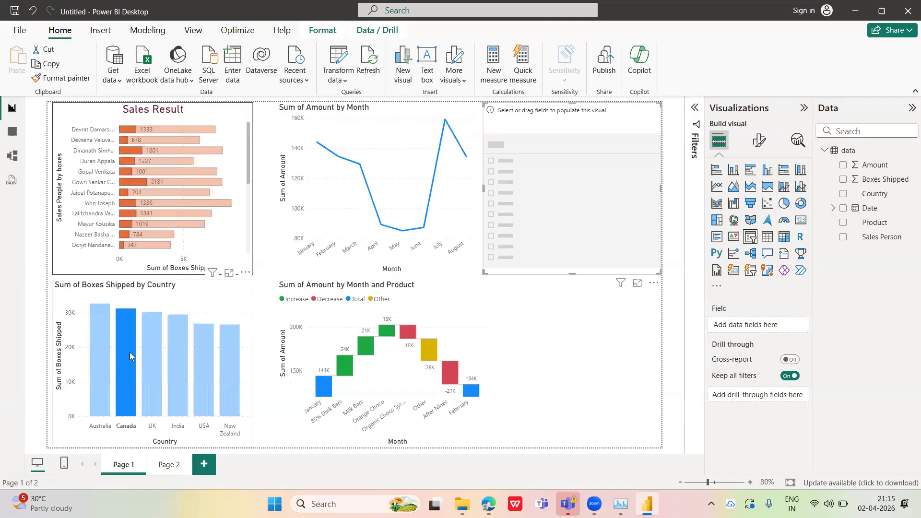
mouse_move(119, 335)
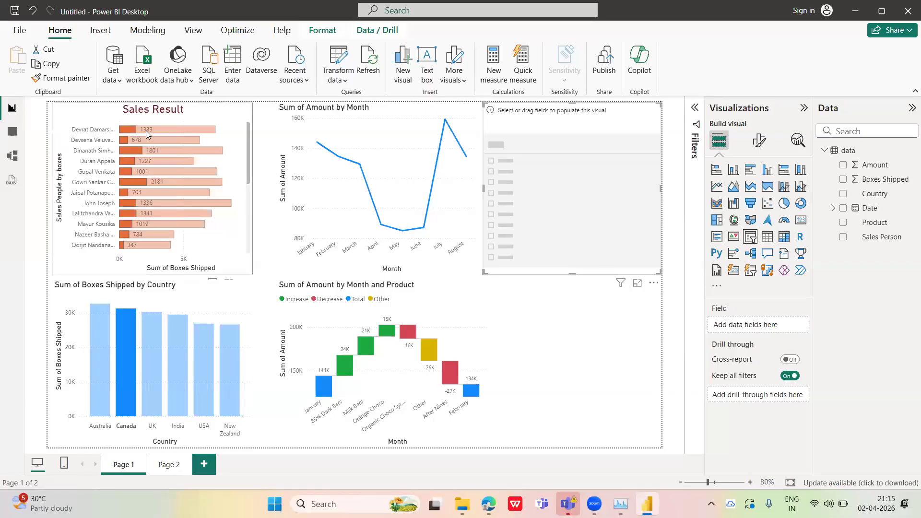
Clear the Canada selection, examine the charts filtered by the fifth sales person in the Sales Result chart, and clear that selection
mouse_move(149, 131)
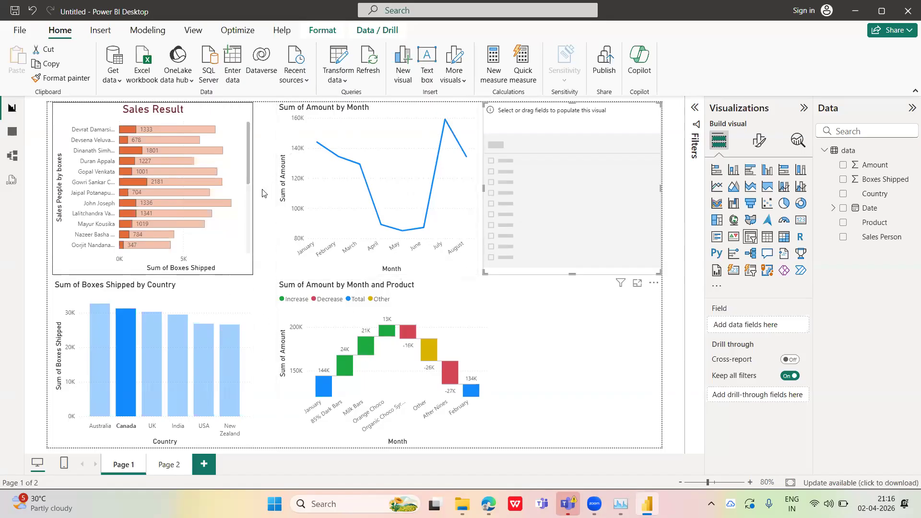
click(123, 322)
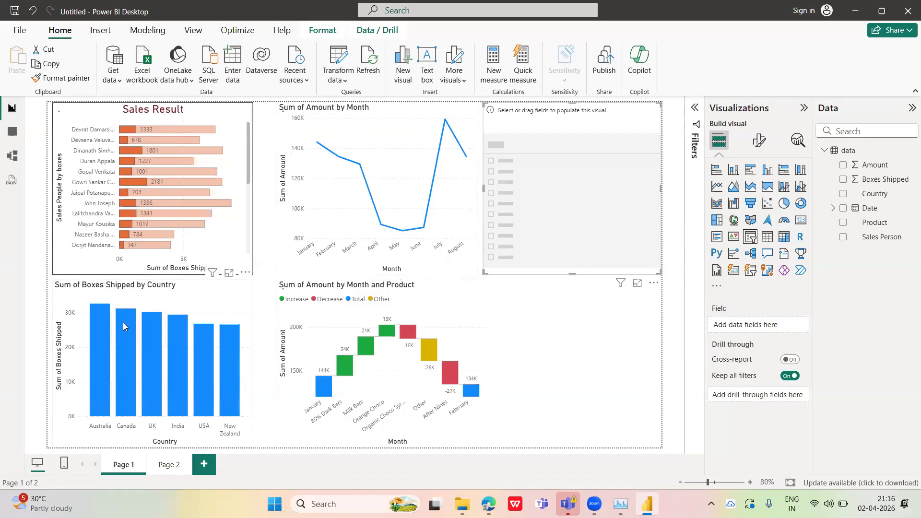
click(155, 172)
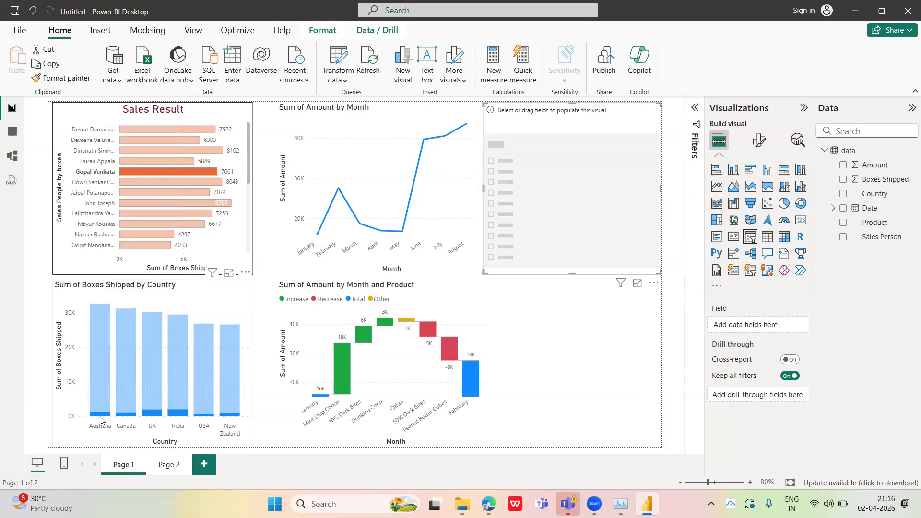
mouse_move(117, 420)
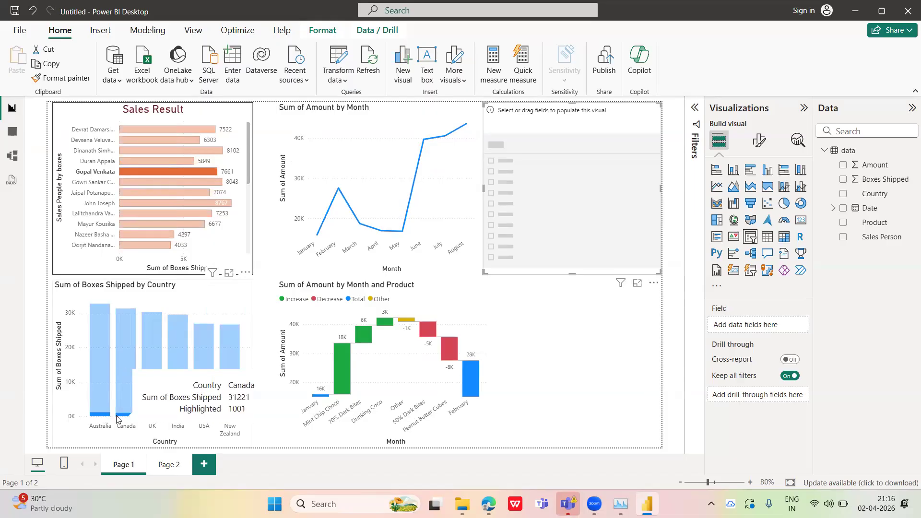
mouse_move(318, 238)
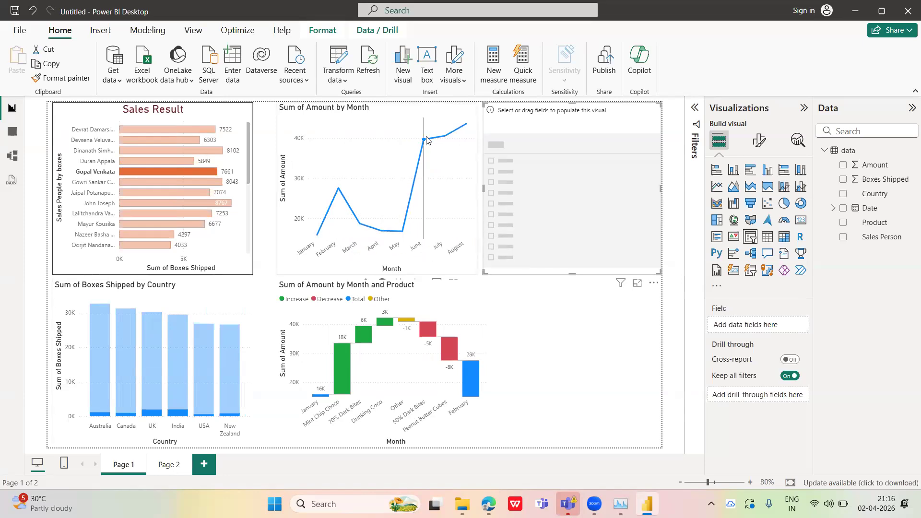
mouse_move(426, 140)
click(173, 169)
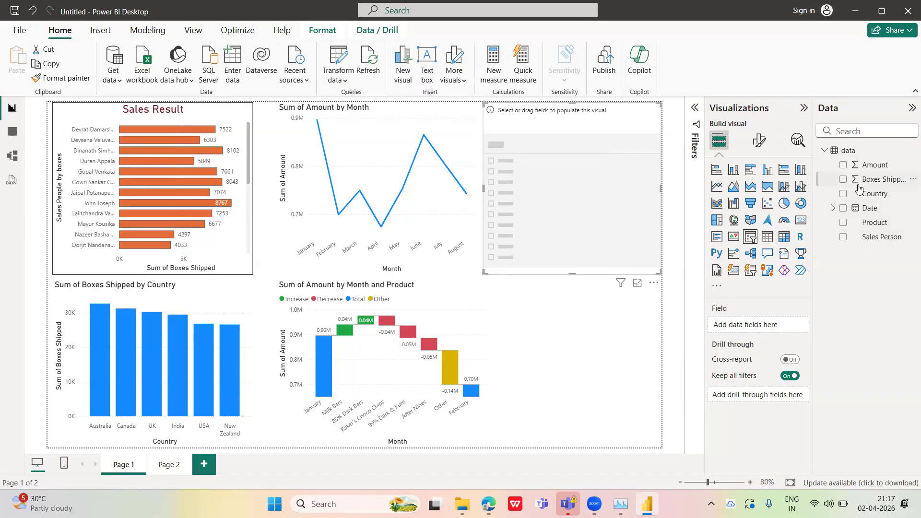
Add the Country field to the empty slicer, then test it by toggling the Australia filter and leaving it cleared
drag(875, 197, 765, 325)
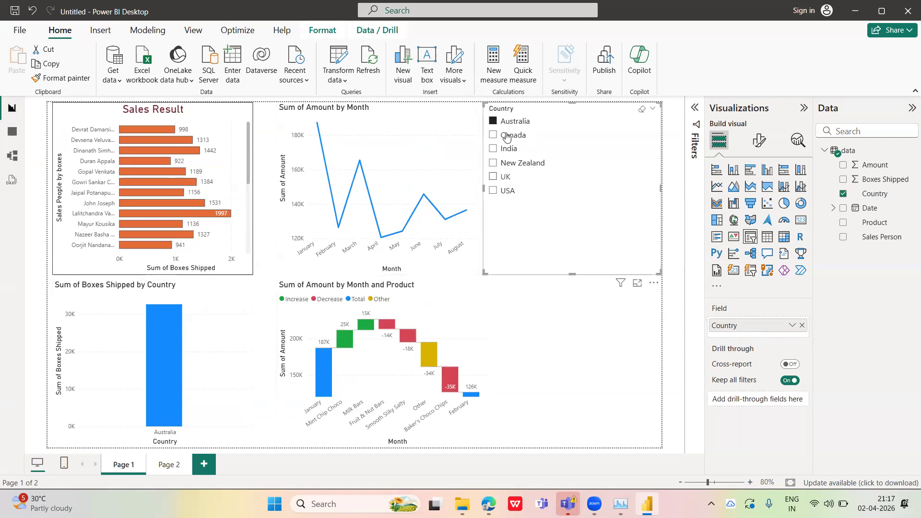
click(492, 121)
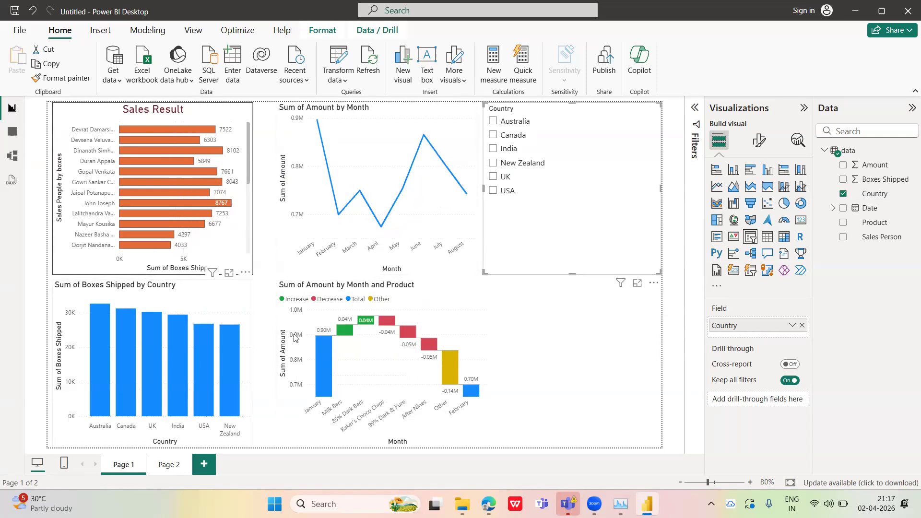
click(493, 120)
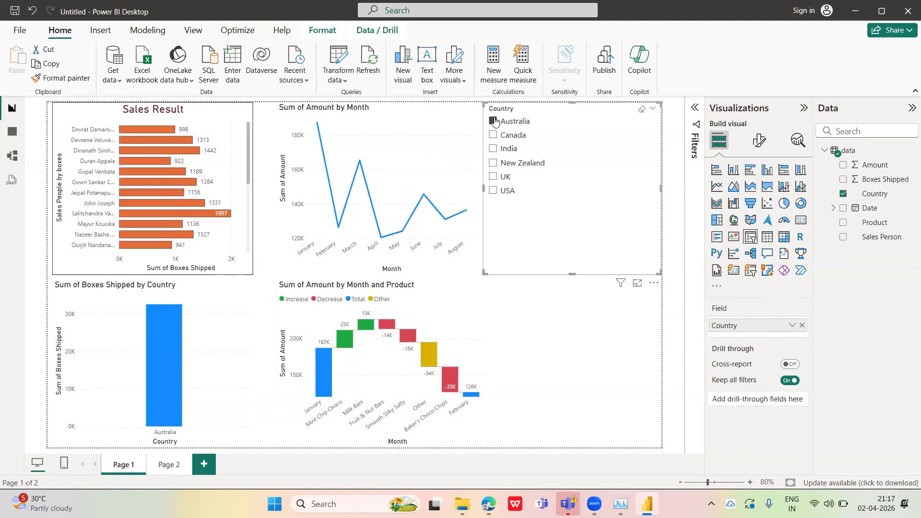
click(494, 120)
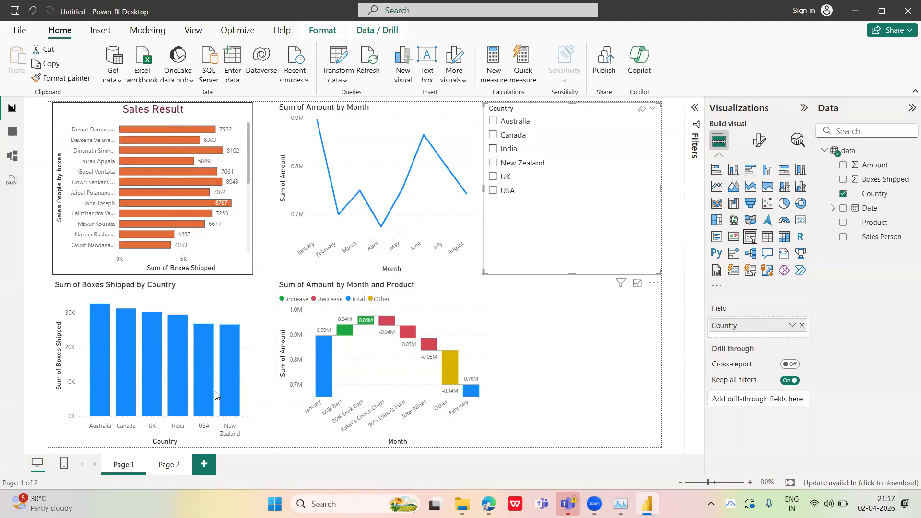
Compare selecting India in the country column chart with filtering by India in the Country slicer, clearing each selection
click(181, 326)
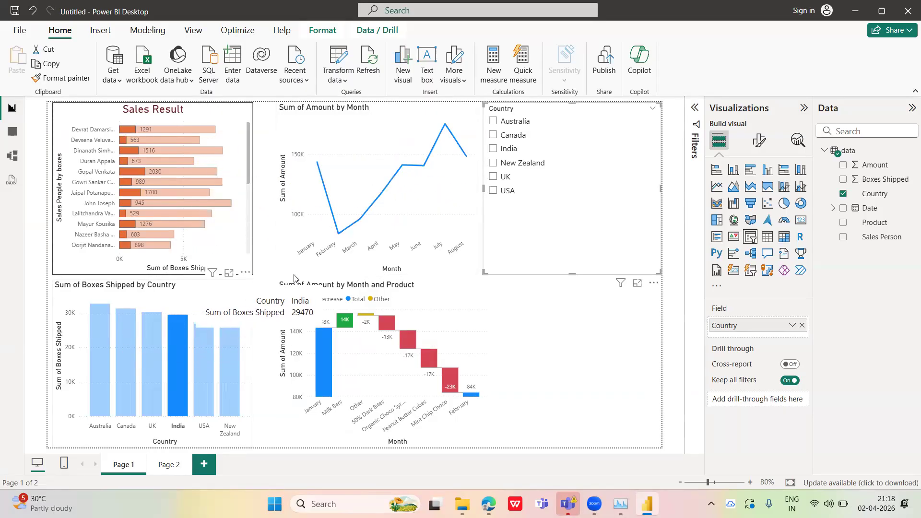
click(179, 350)
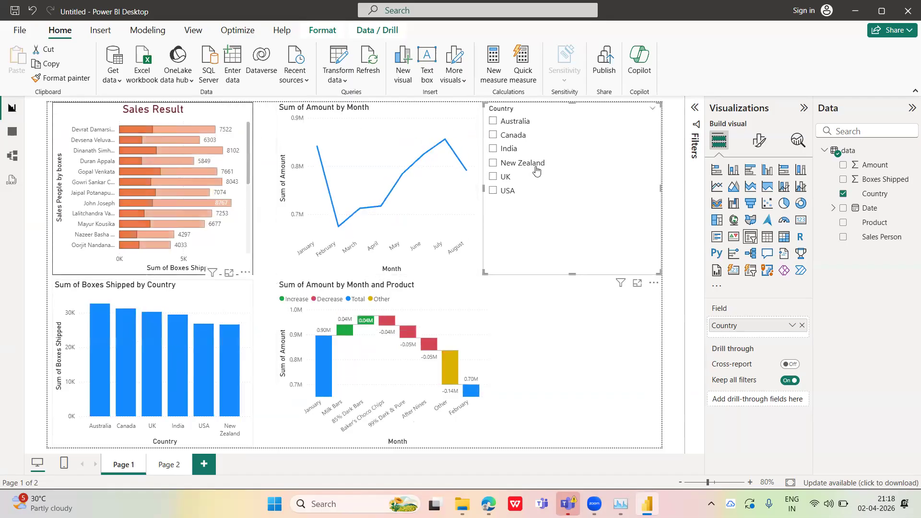
click(499, 151)
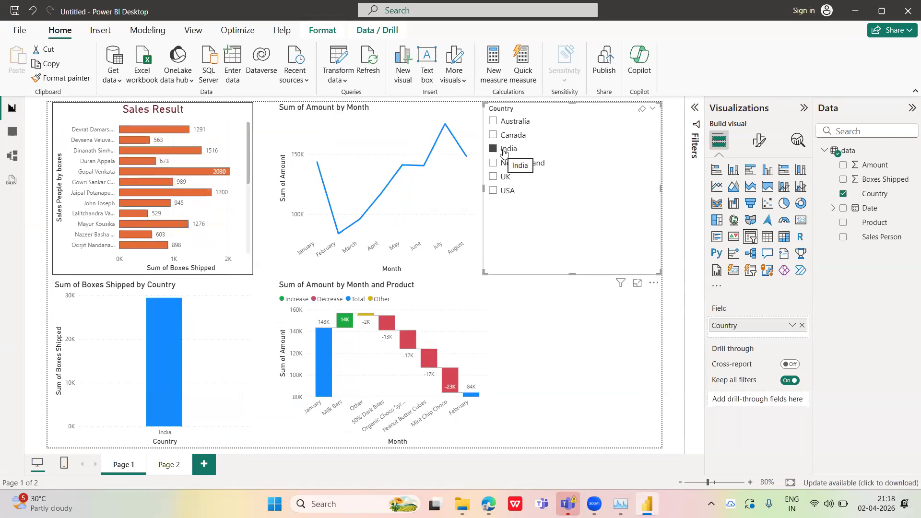
click(495, 150)
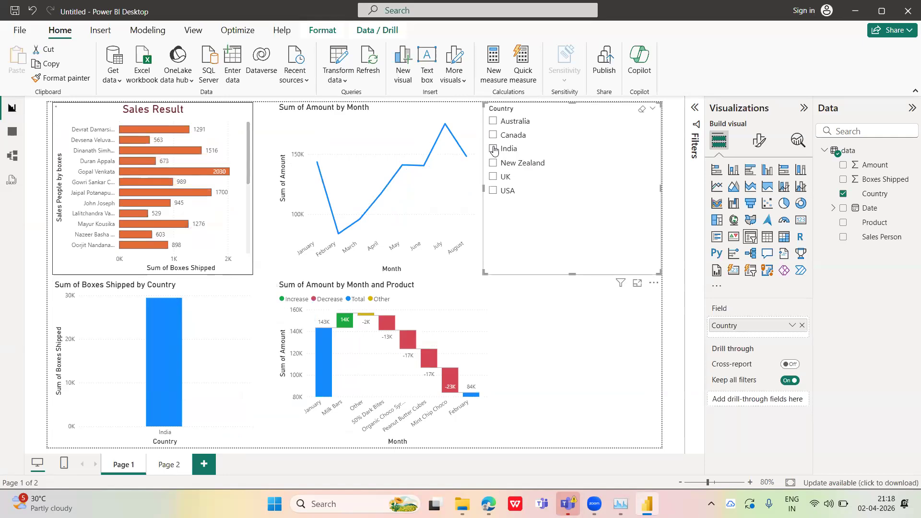
Open the slicer's formatting options and compare USA selected in the country column chart with USA in the slicer, clearing each selection
click(756, 141)
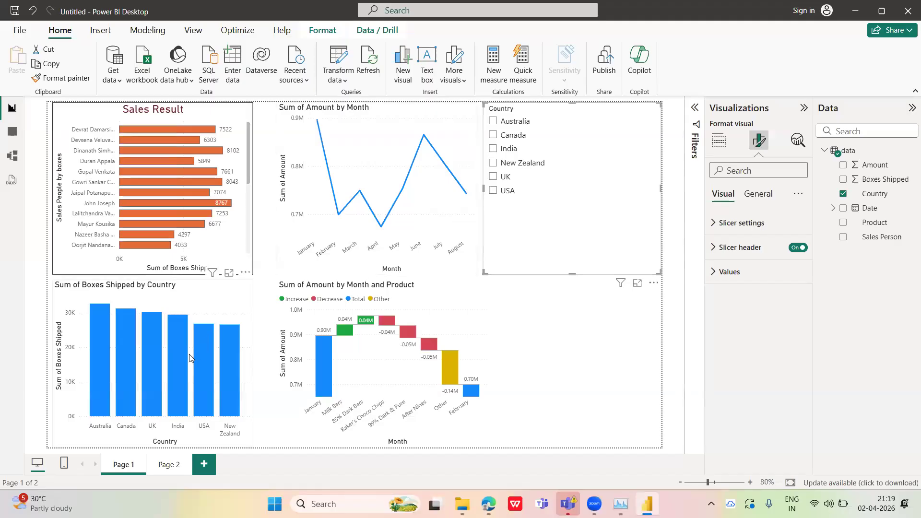
mouse_move(202, 356)
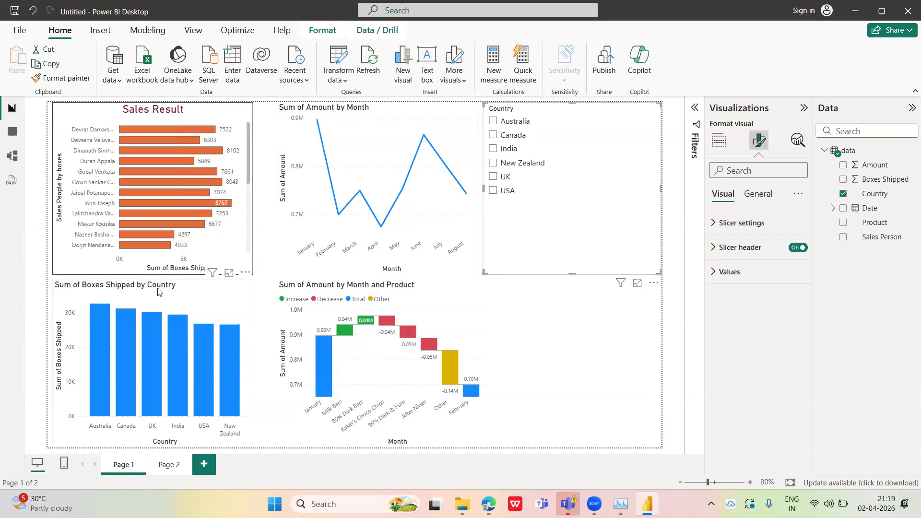
click(201, 348)
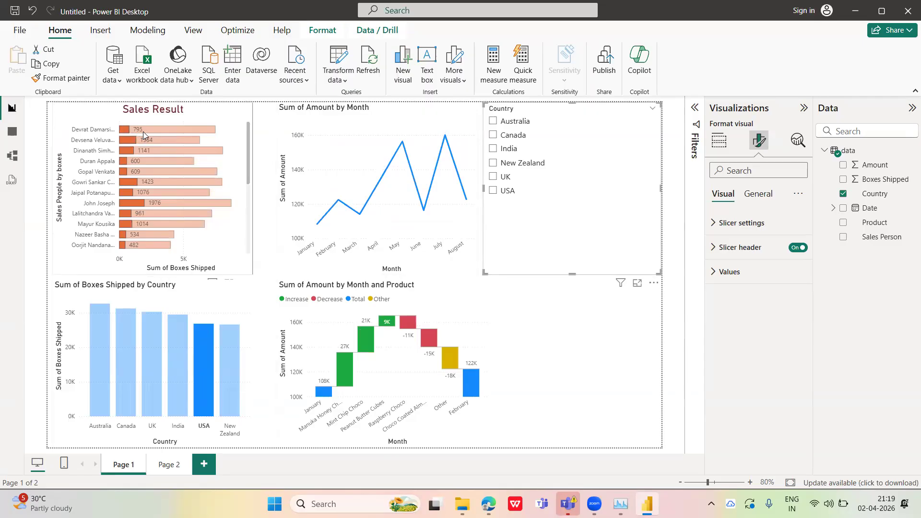
mouse_move(144, 131)
mouse_move(160, 164)
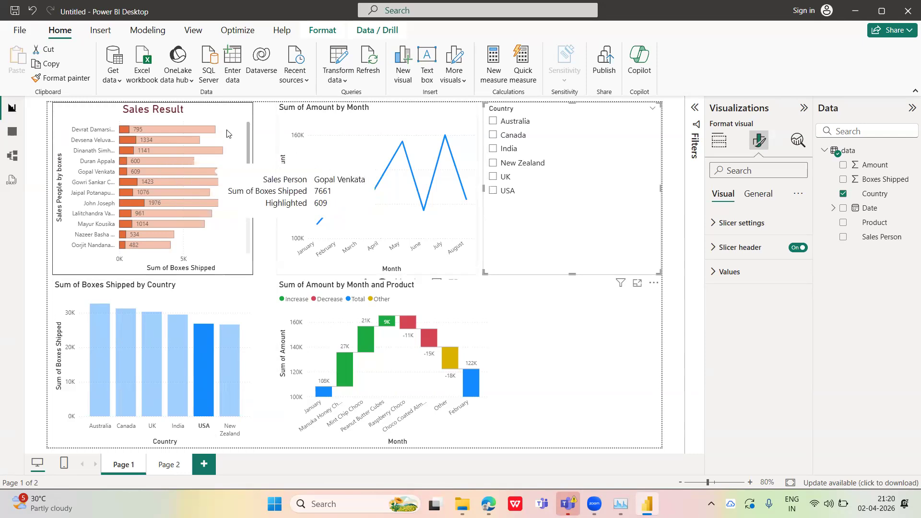
click(193, 350)
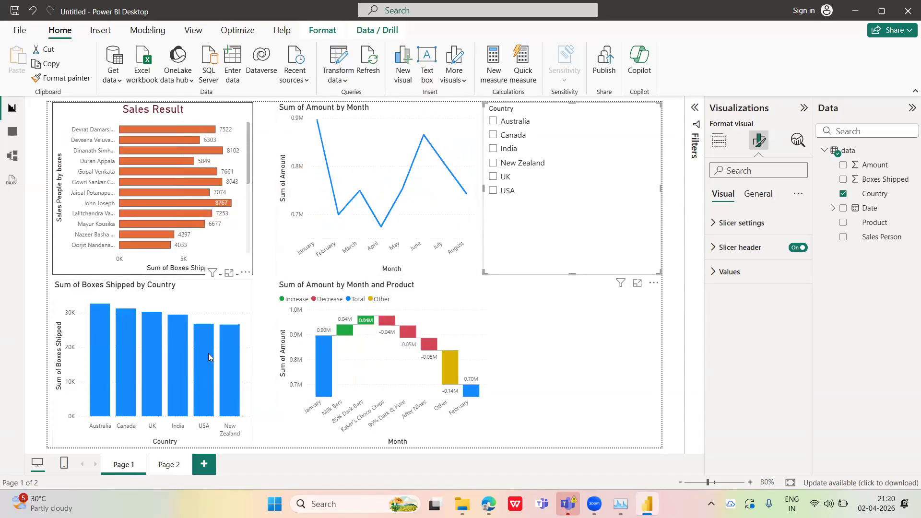
click(493, 192)
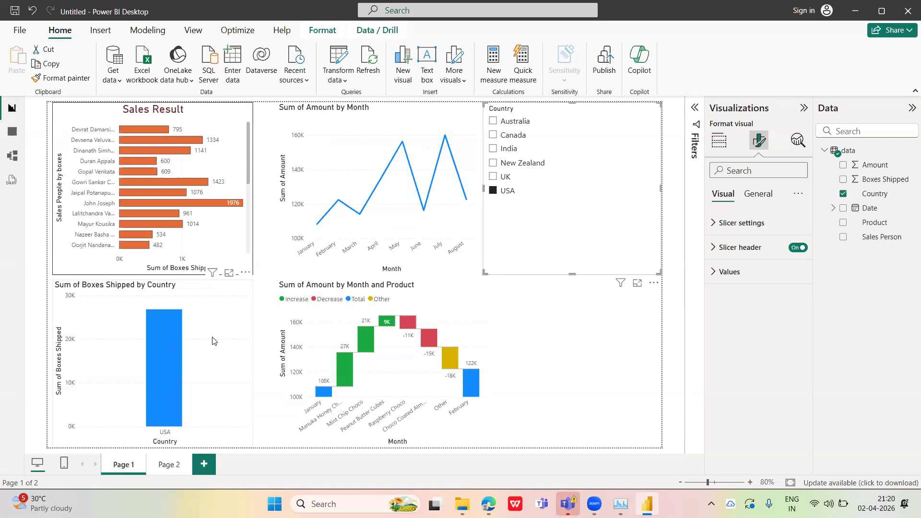
click(493, 190)
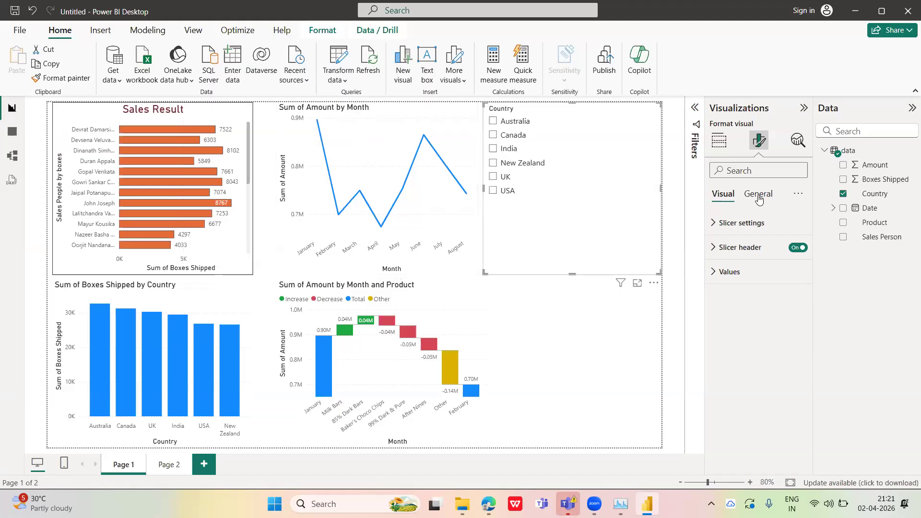
Set the Country slicer's style to Tile and filter the page by Australia
click(714, 224)
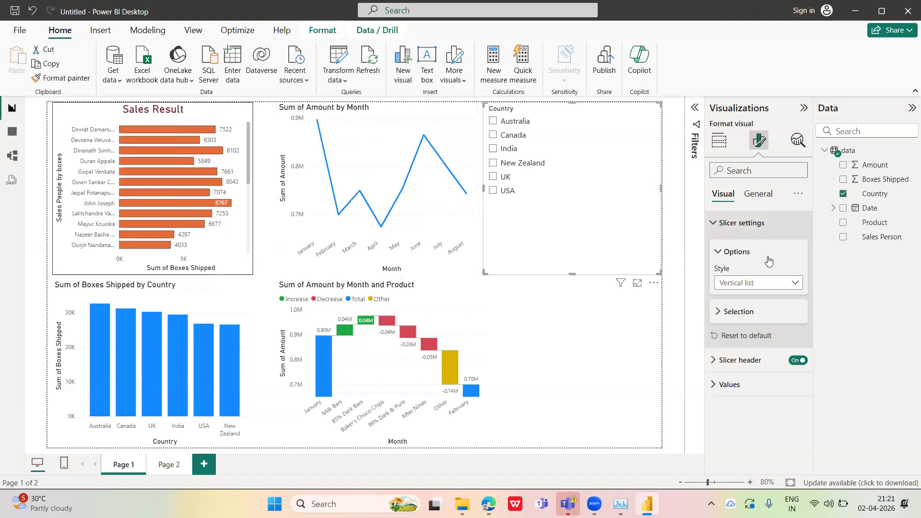
click(794, 283)
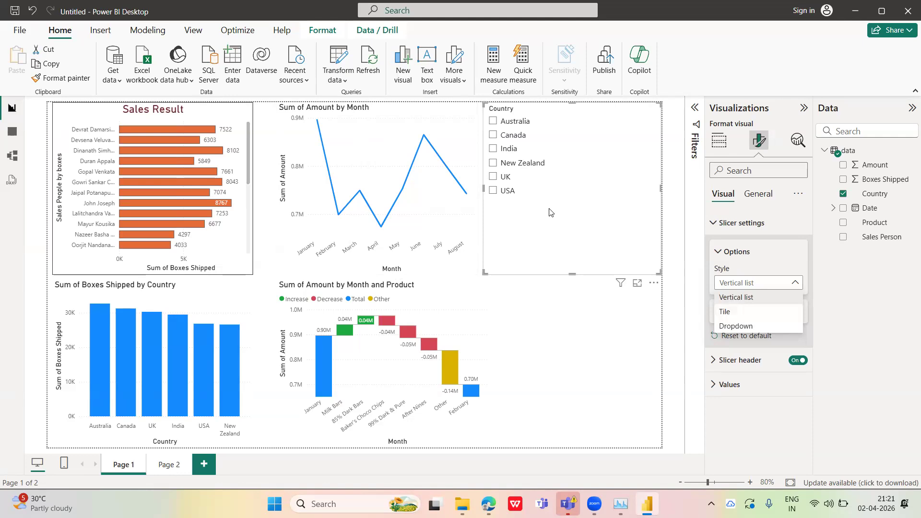
click(732, 314)
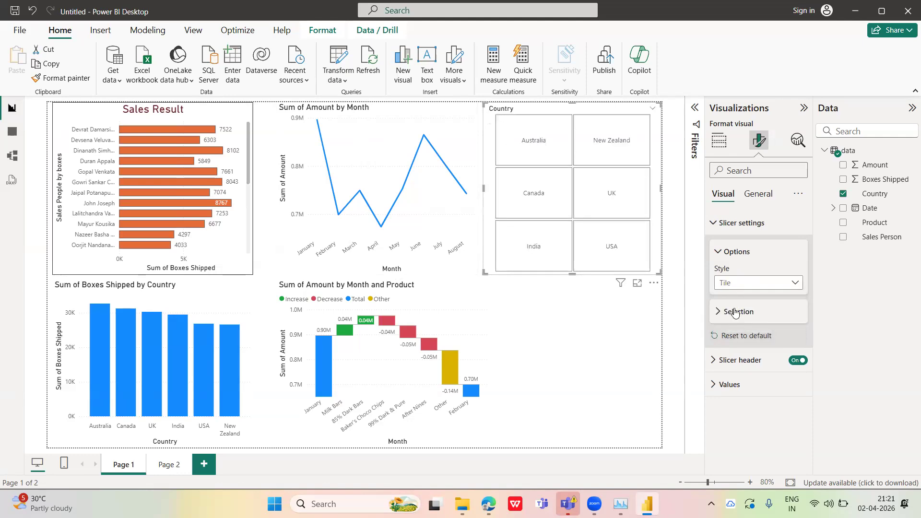
click(535, 138)
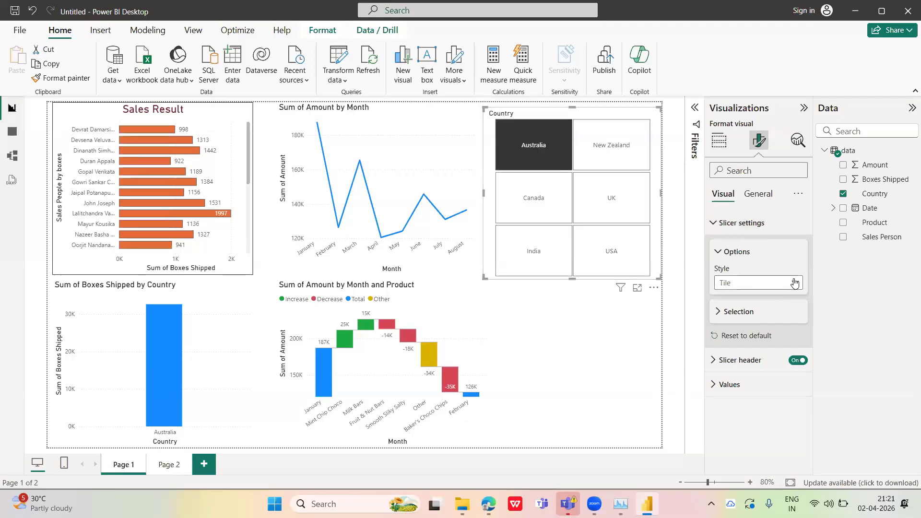
Change the Country slicer's style to Dropdown, shrink it to a small box, and check its country list
click(794, 282)
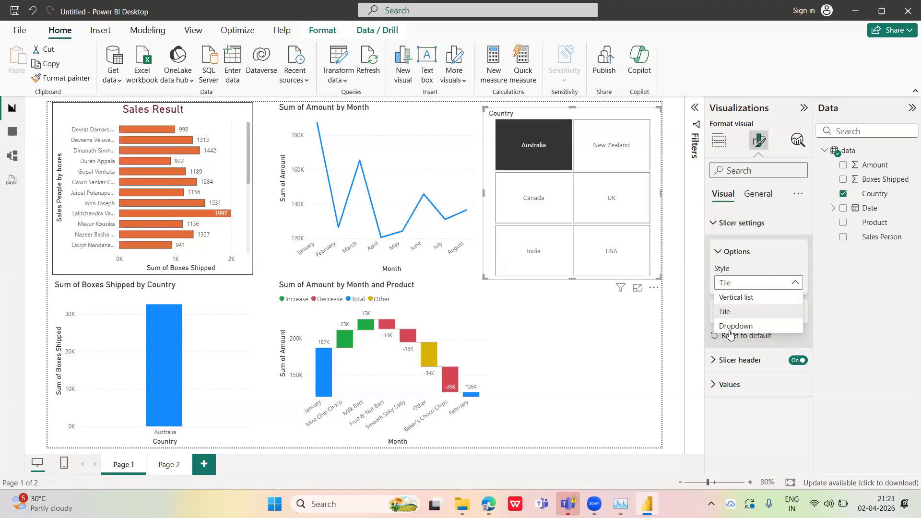
click(752, 326)
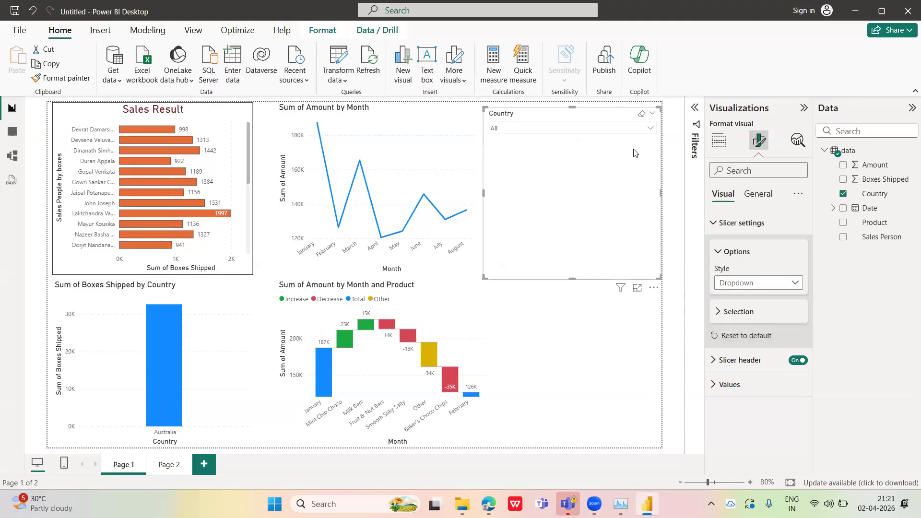
click(650, 130)
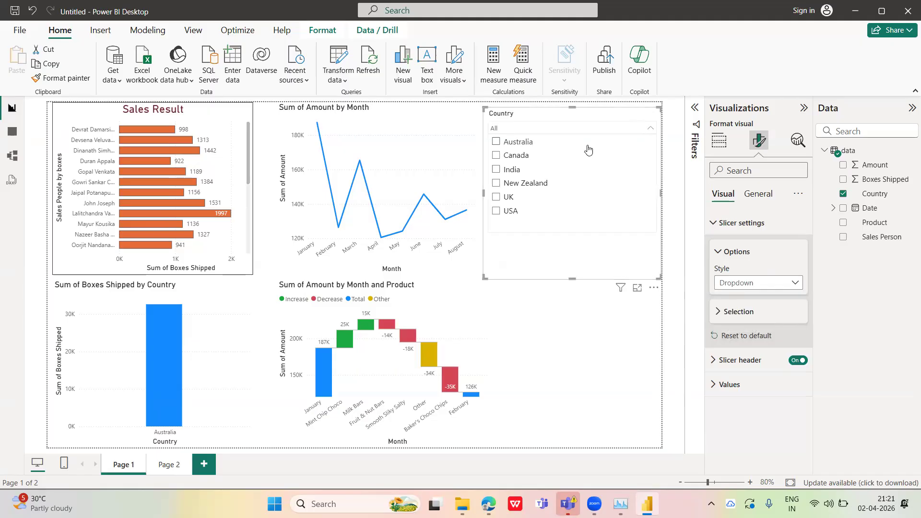
click(650, 128)
drag(581, 278, 581, 150)
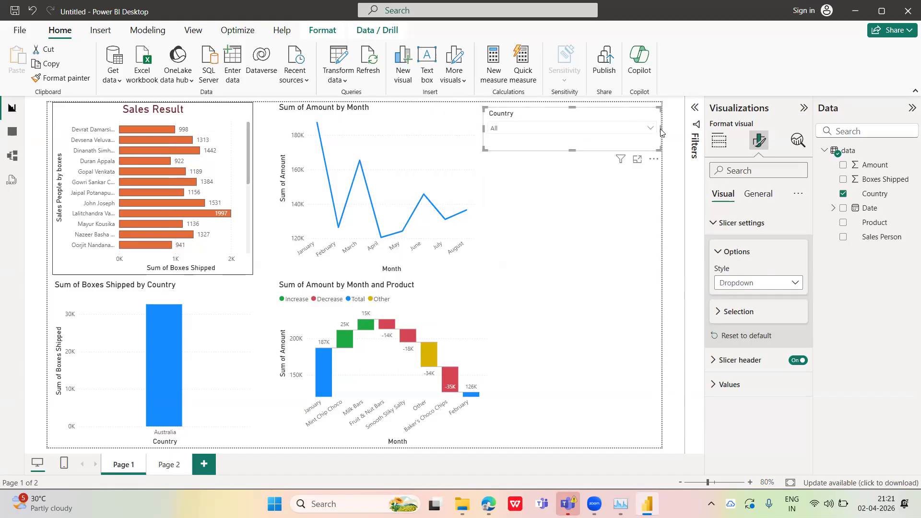
drag(660, 129, 548, 127)
click(539, 128)
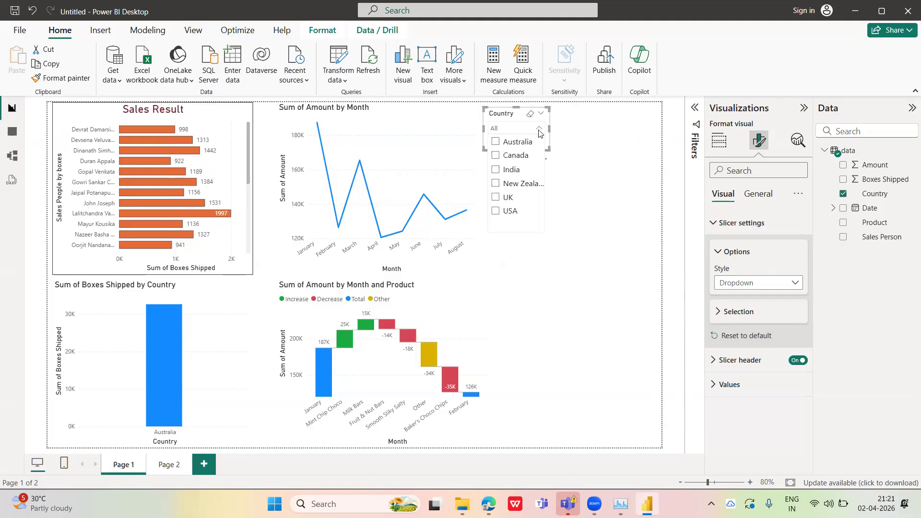
click(538, 129)
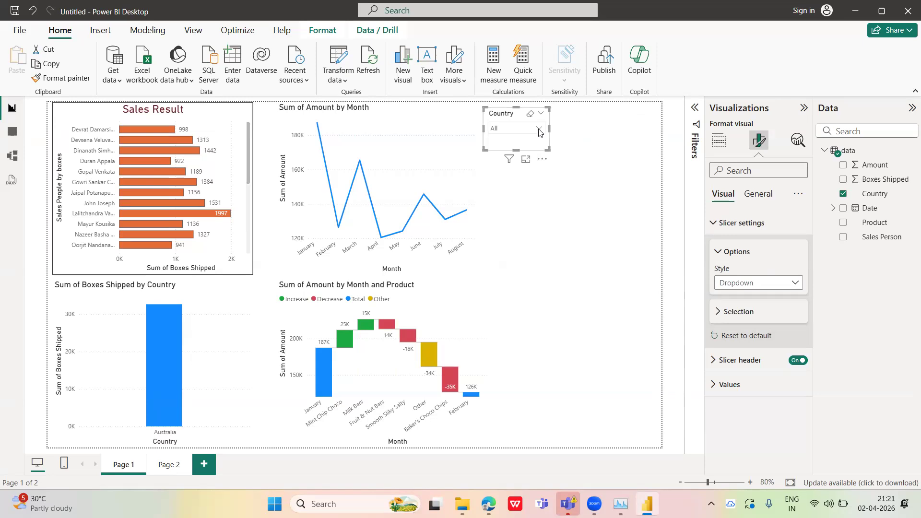
Set the Country slicer's style to Vertical list and enlarge it until all six countries fit
click(768, 286)
click(725, 298)
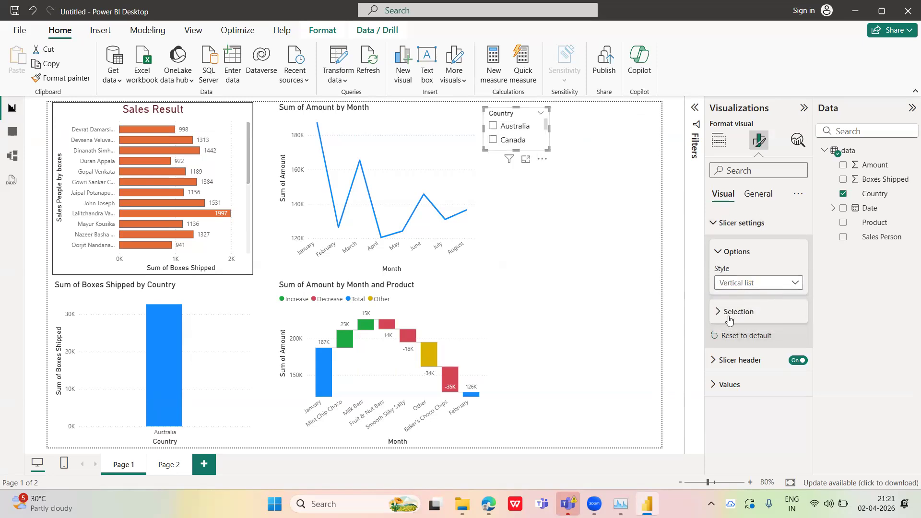
drag(516, 150, 515, 238)
drag(549, 173, 590, 173)
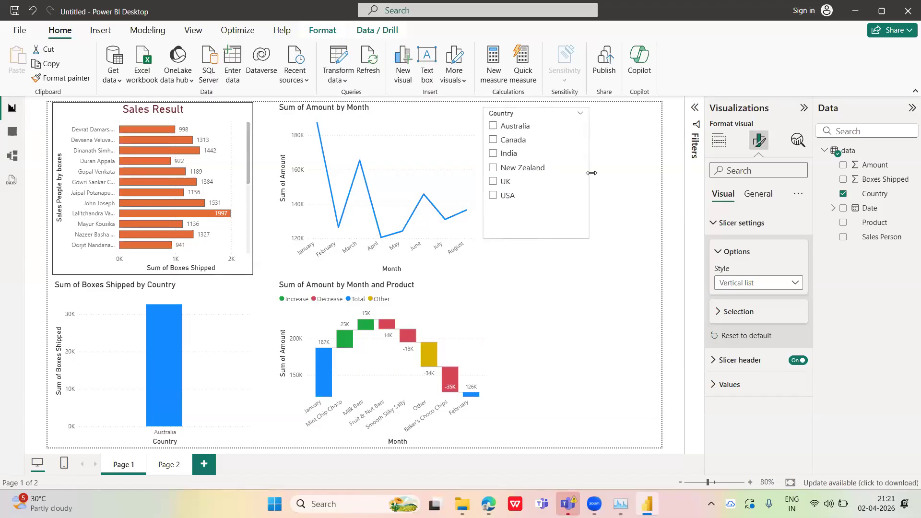
Show the Country slicer's selection options and filter the page by Canada
click(716, 311)
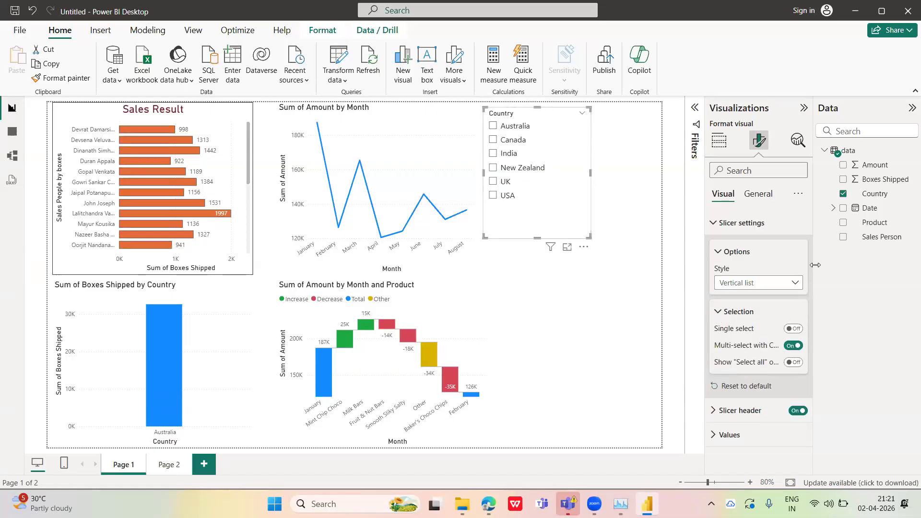
click(495, 143)
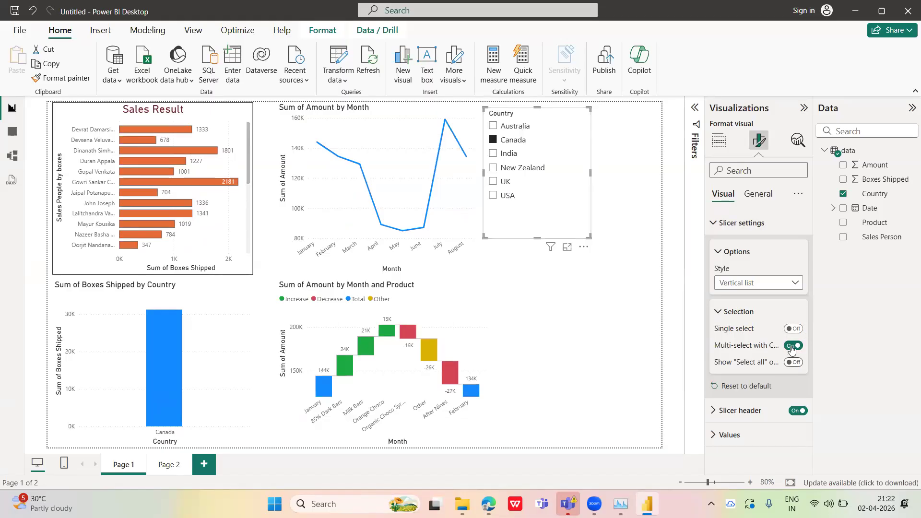
Try single selection on the Country slicer by filtering the page to India, and switch the option back off
click(791, 330)
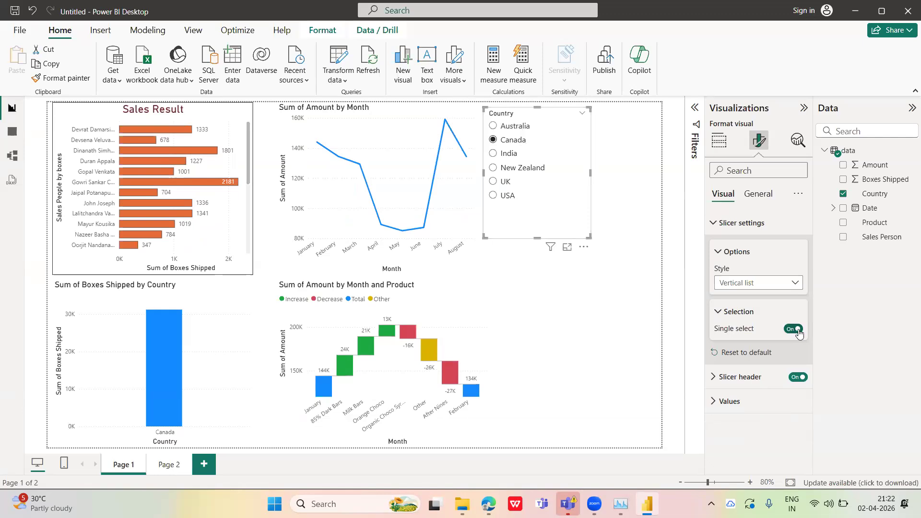
click(494, 156)
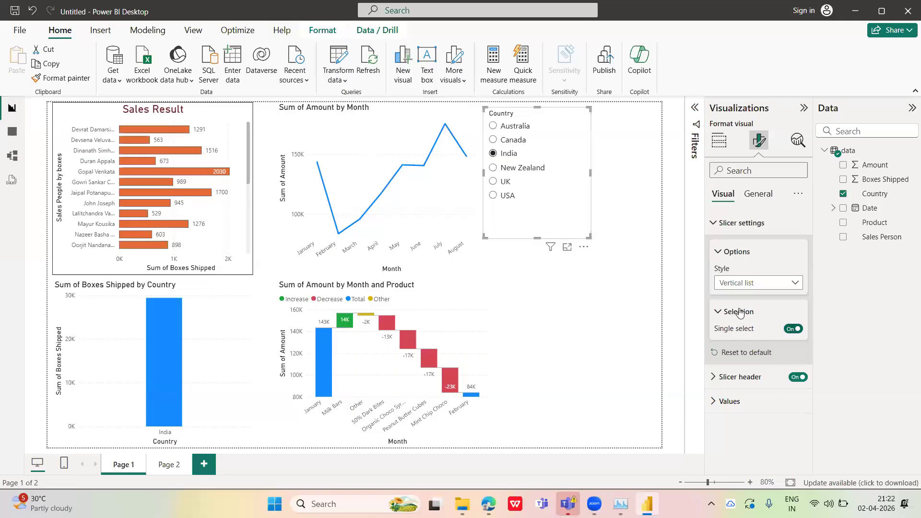
click(720, 312)
click(719, 312)
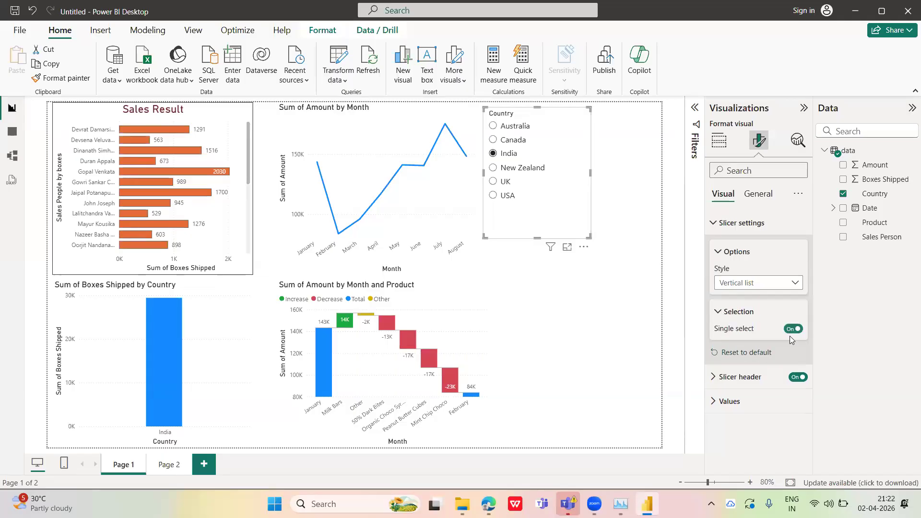
click(794, 330)
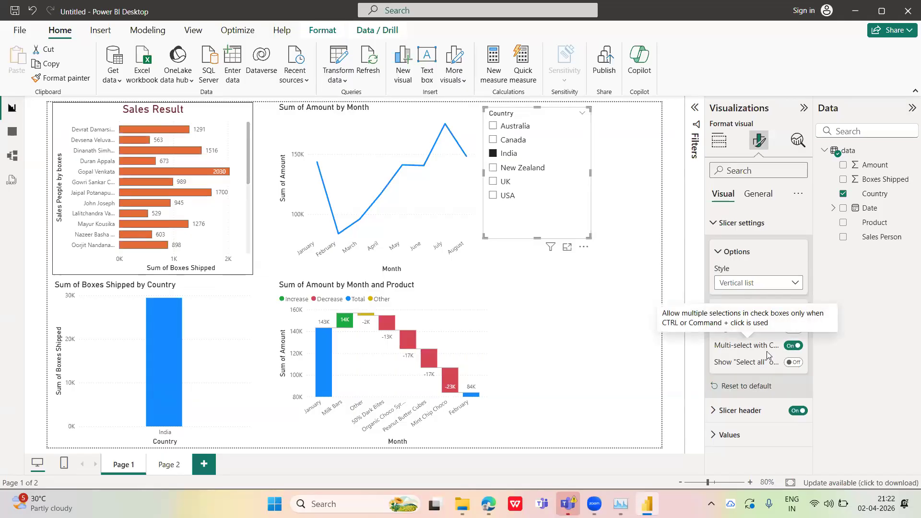
Select Australia, Canada, India and New Zealand together in the Country slicer, and clear all the selections
click(494, 141)
click(493, 126)
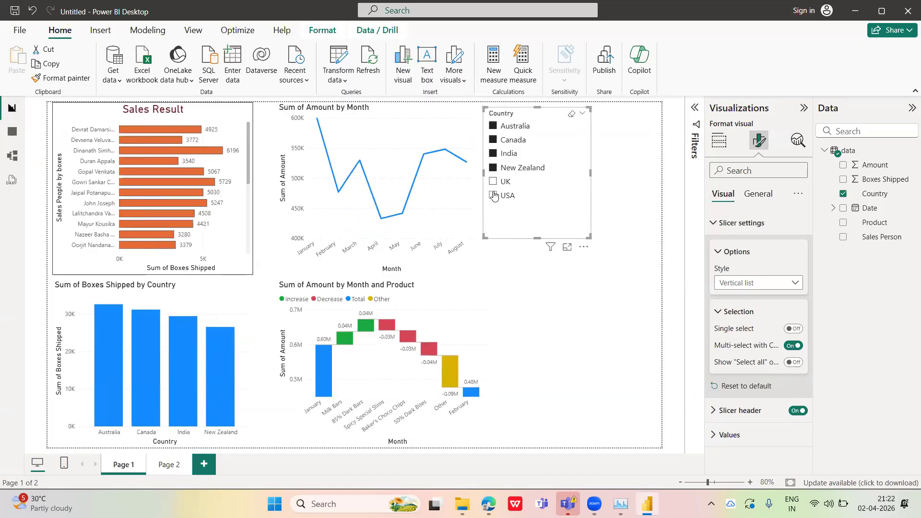
click(493, 167)
click(492, 153)
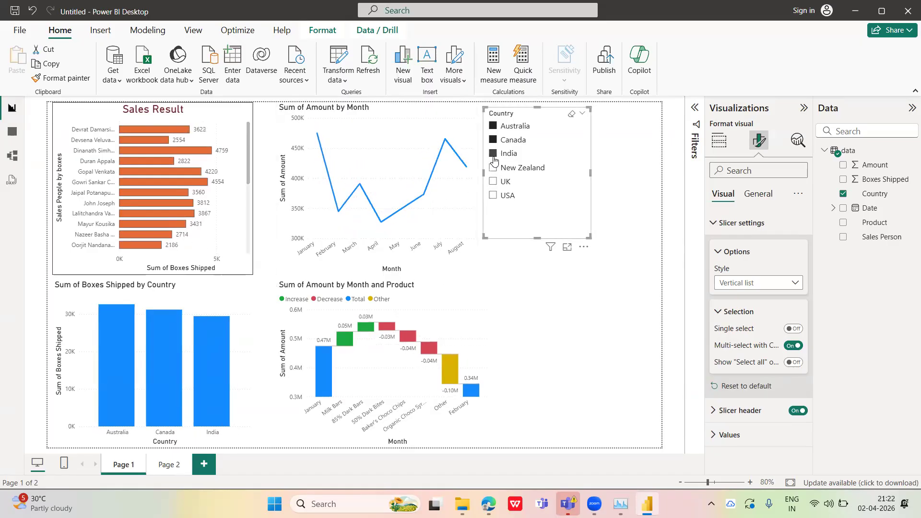
click(493, 140)
click(493, 126)
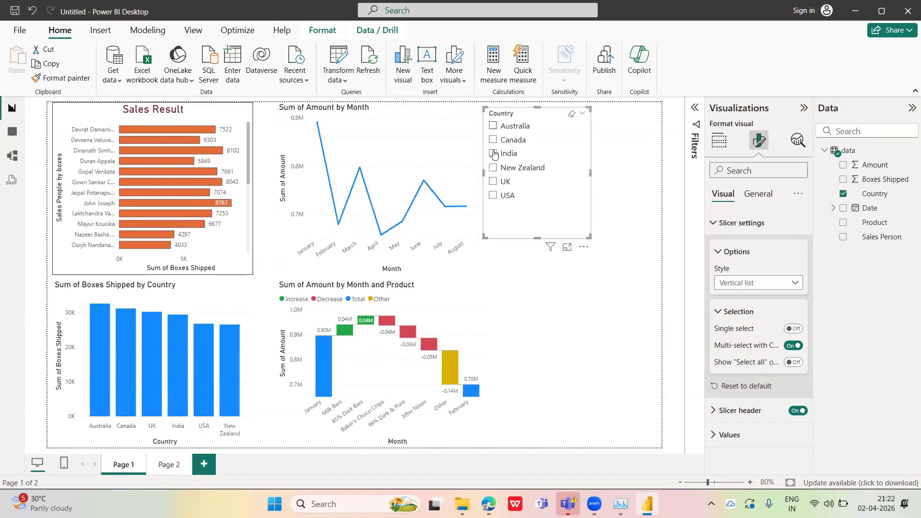
Examine the Country slicer's header and values formatting options and its general settings
click(716, 312)
click(716, 361)
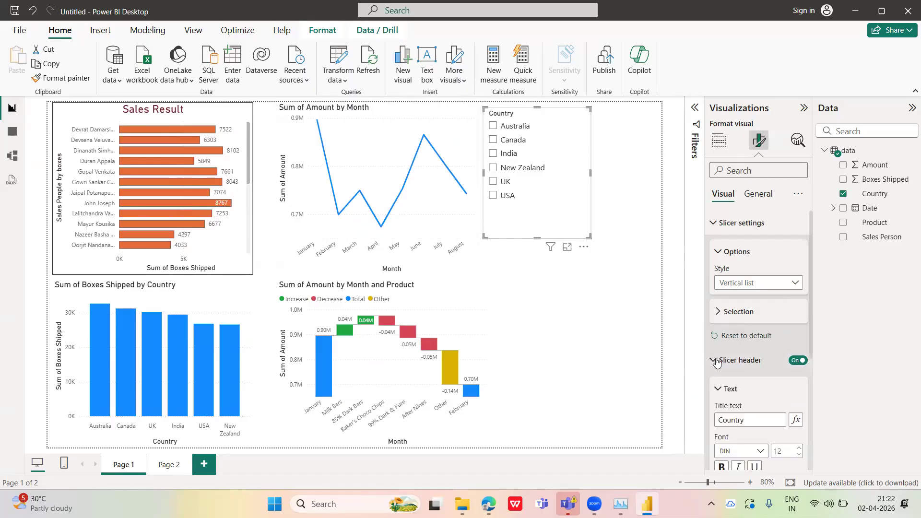
drag(811, 342, 809, 374)
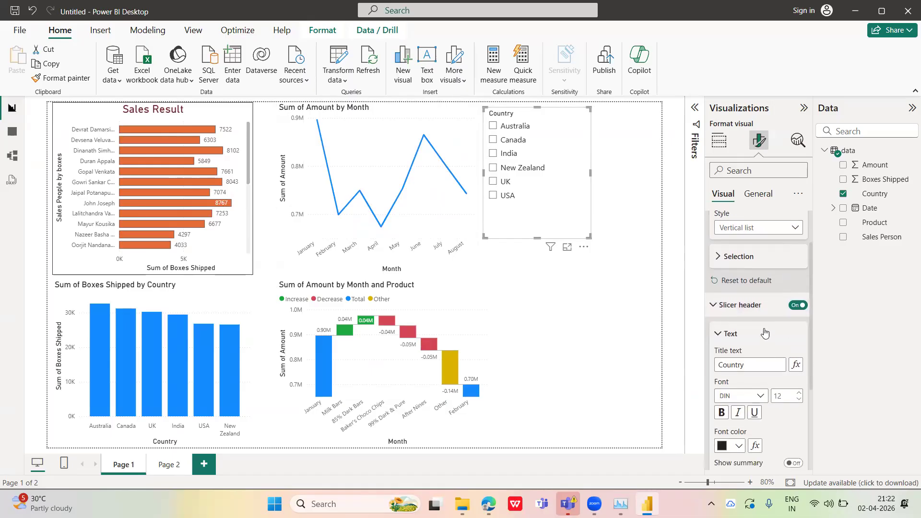
click(718, 306)
click(722, 384)
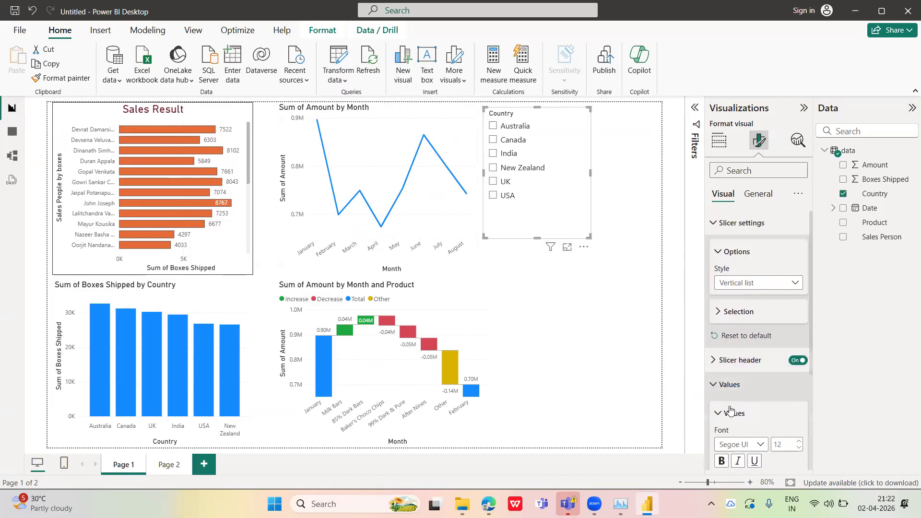
drag(811, 361, 801, 400)
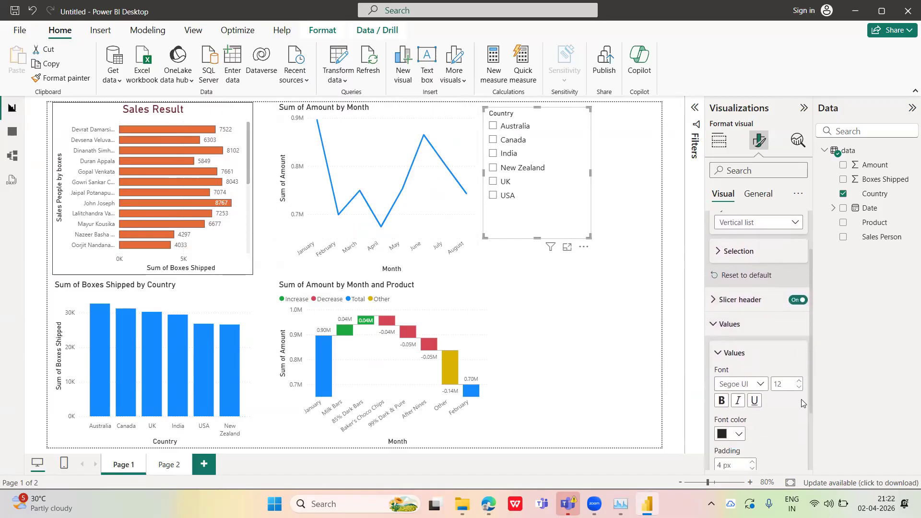
scroll(801, 403, down, 1)
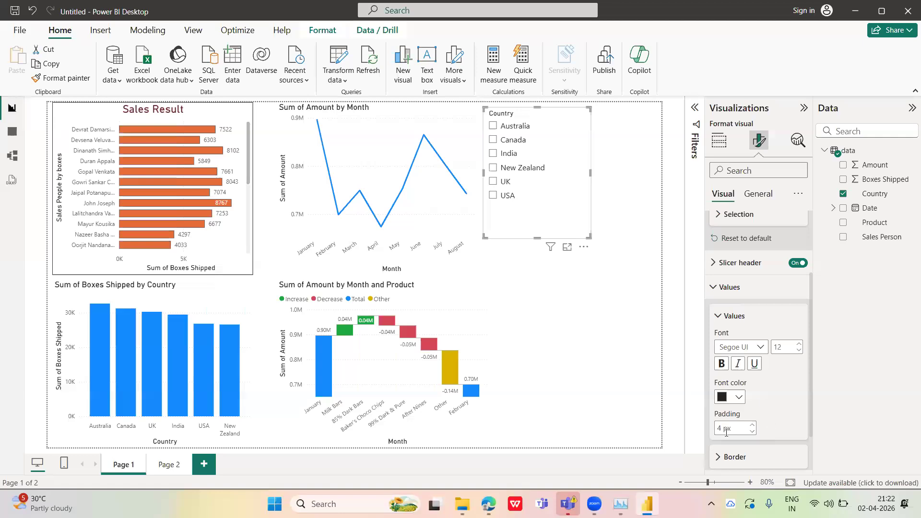
click(758, 195)
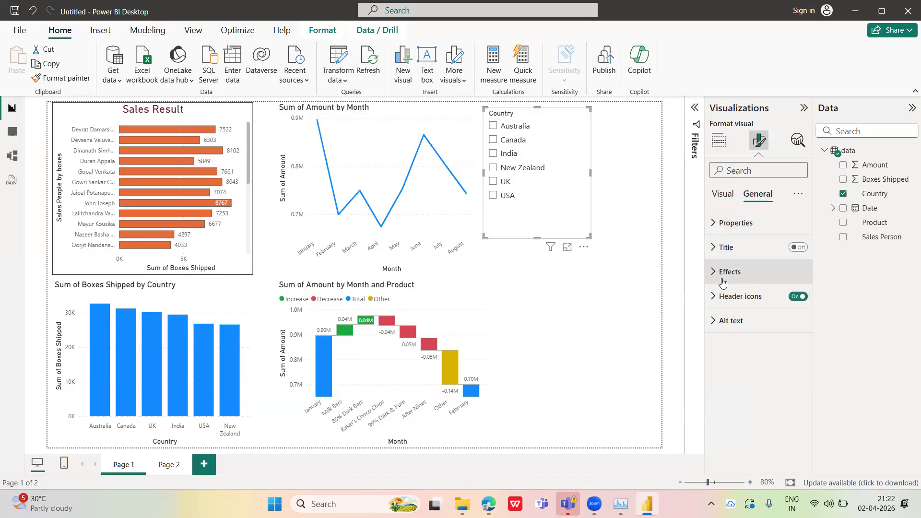
click(723, 194)
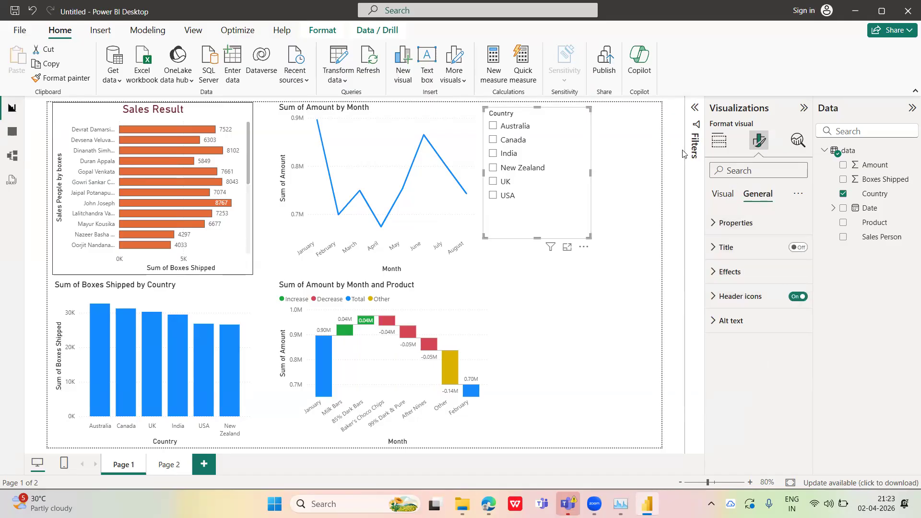
Add Country as a filter on this page and include every country except New Zealand
click(633, 163)
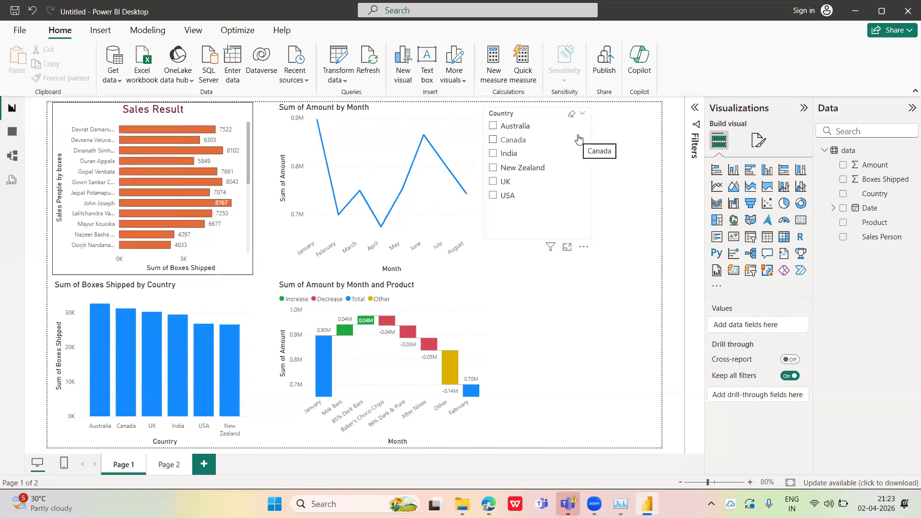
click(695, 114)
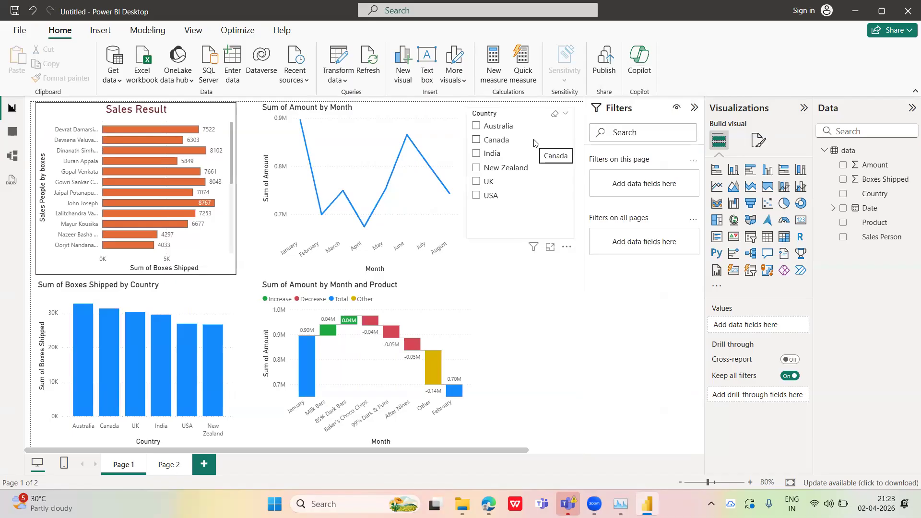
click(694, 108)
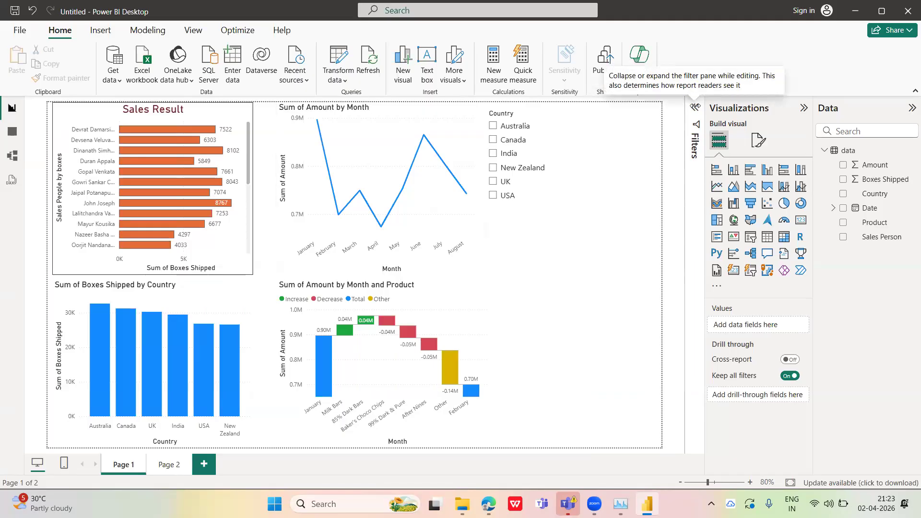
click(688, 99)
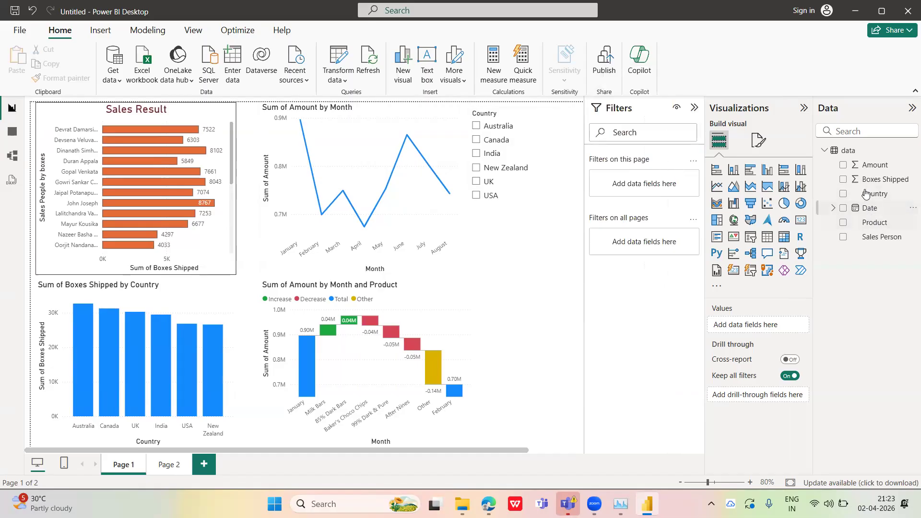
drag(854, 194, 648, 185)
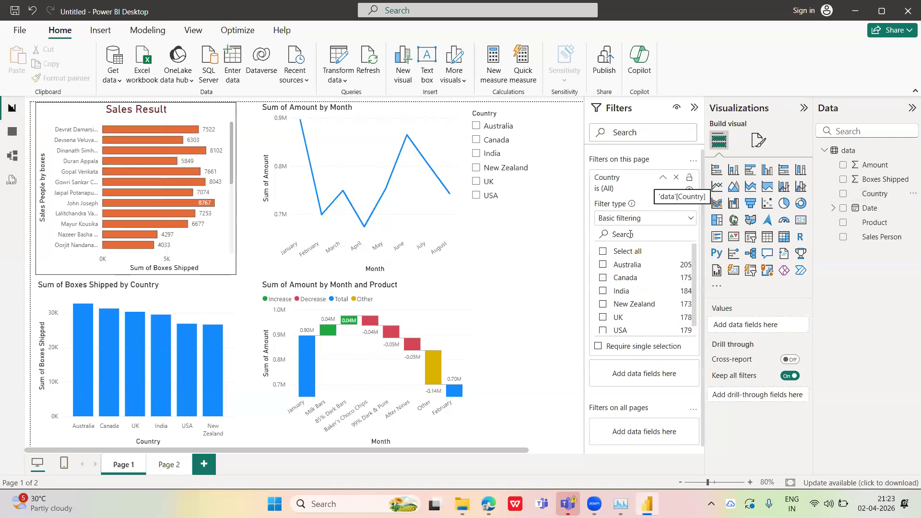
click(603, 253)
click(603, 305)
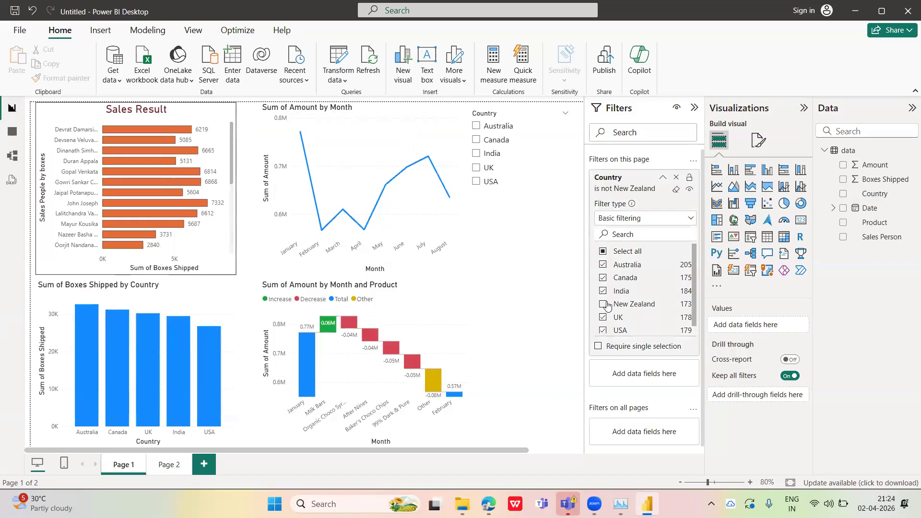
Include New Zealand in the page-level Country filter and exclude it again to compare the visuals
click(662, 178)
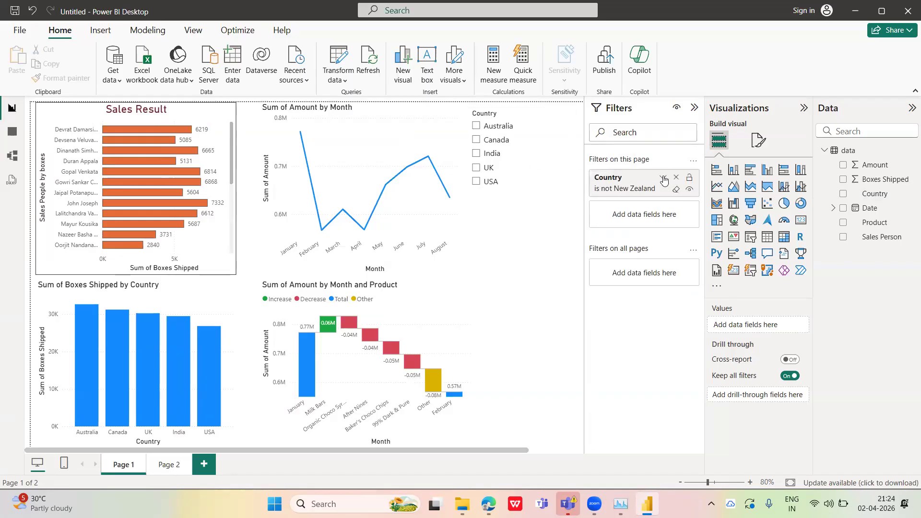
click(662, 178)
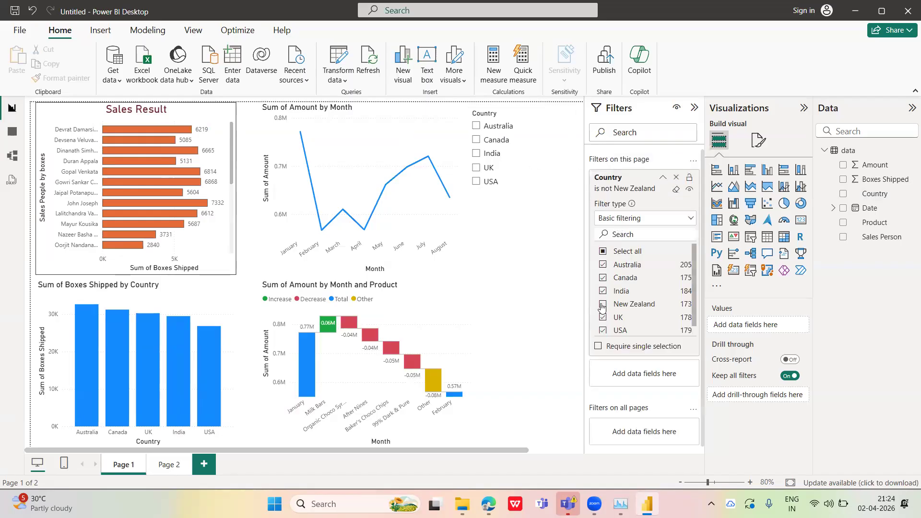
click(602, 305)
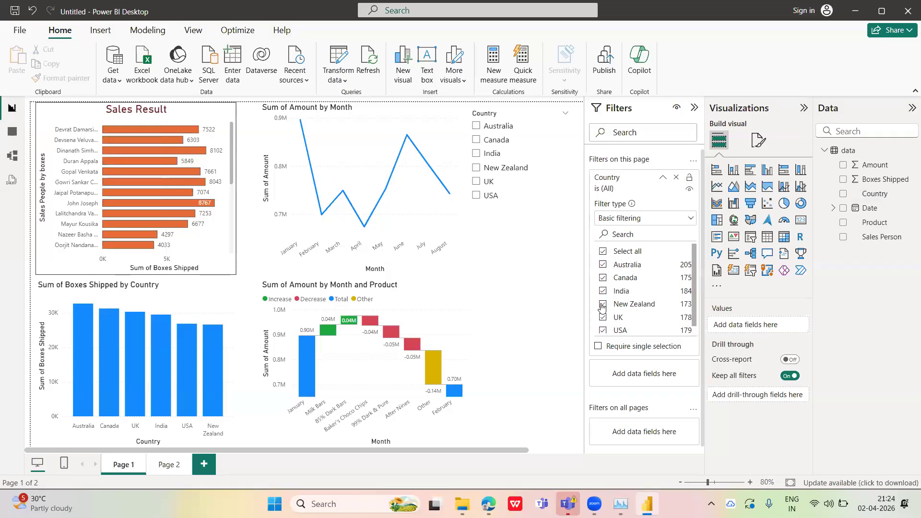
click(602, 305)
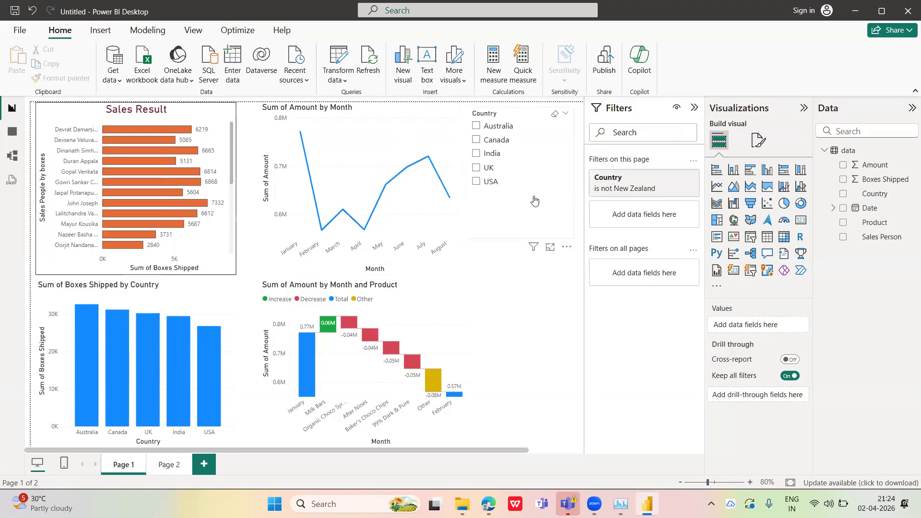
click(694, 108)
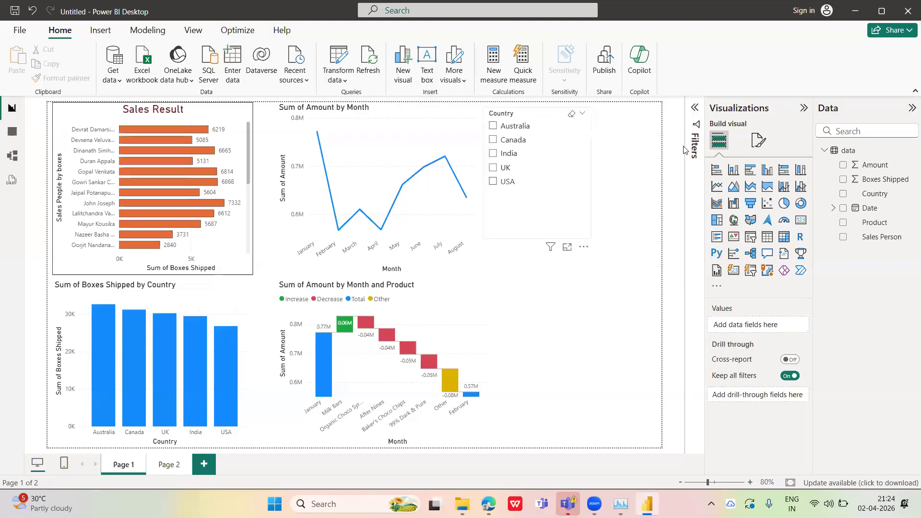
click(693, 112)
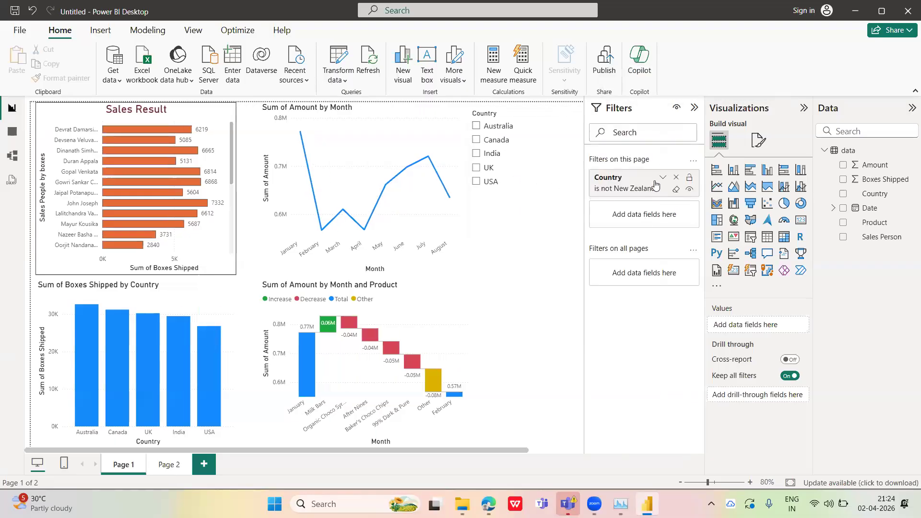
click(662, 180)
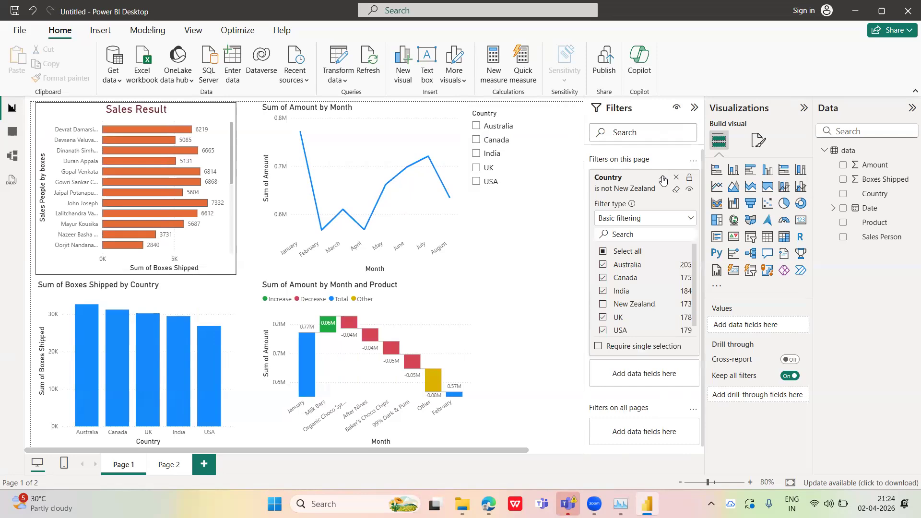
click(663, 179)
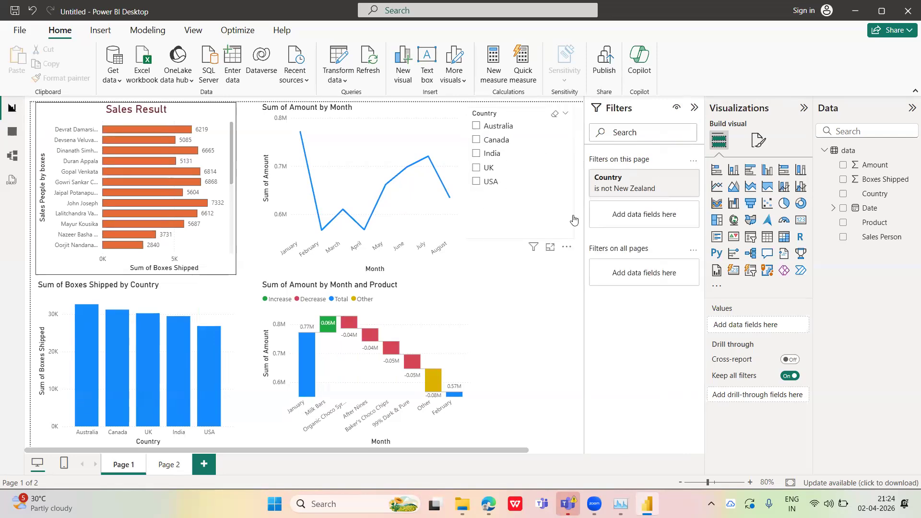
Switch off drill-down mode on the Sum of Amount line chart and drill it back up from May's days to months
click(395, 147)
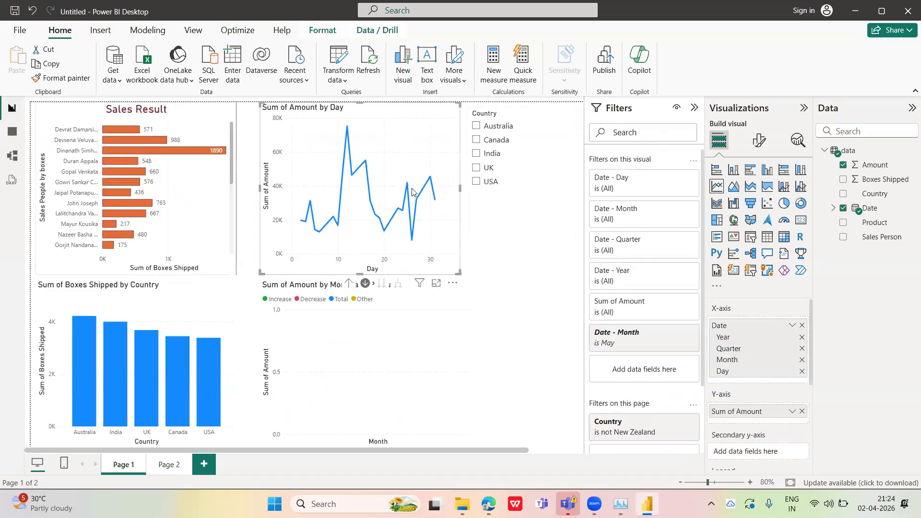
click(364, 284)
click(350, 284)
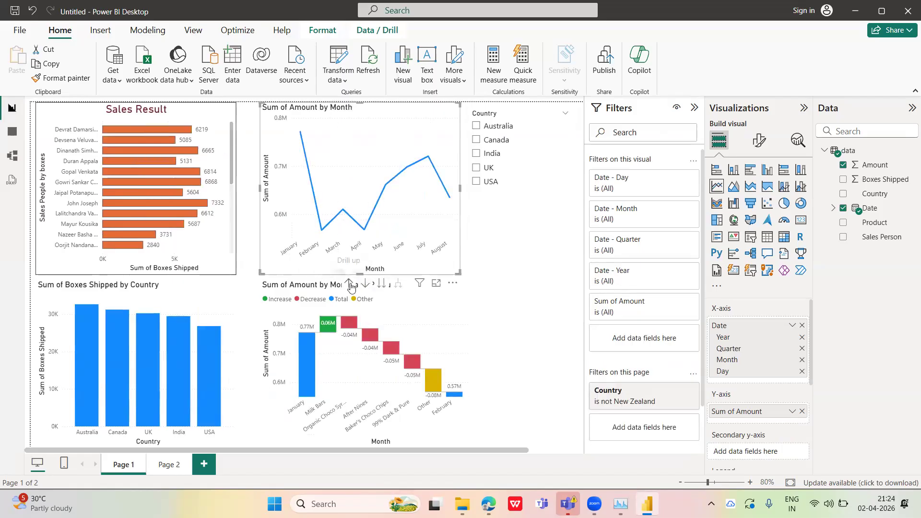
click(483, 250)
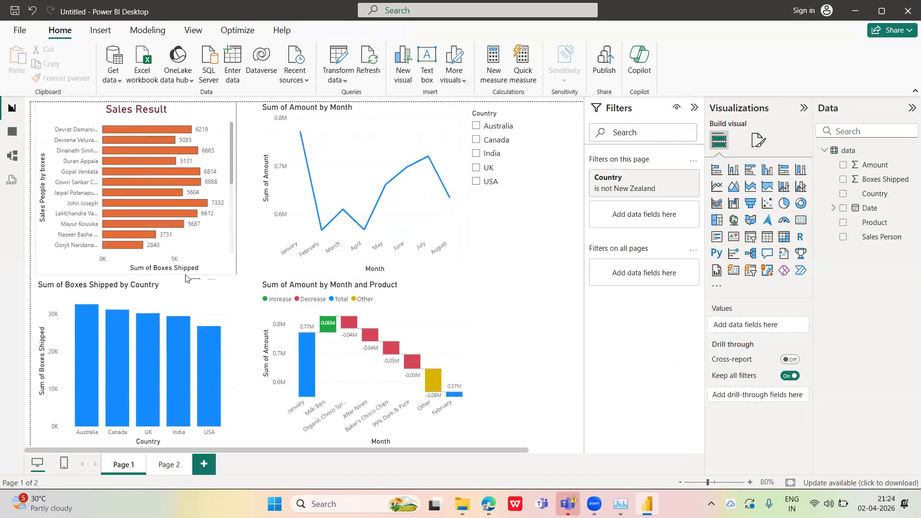
Try Sales Person as a visual-level filter on the Sum of Boxes Shipped by Country chart, and remove it
click(202, 296)
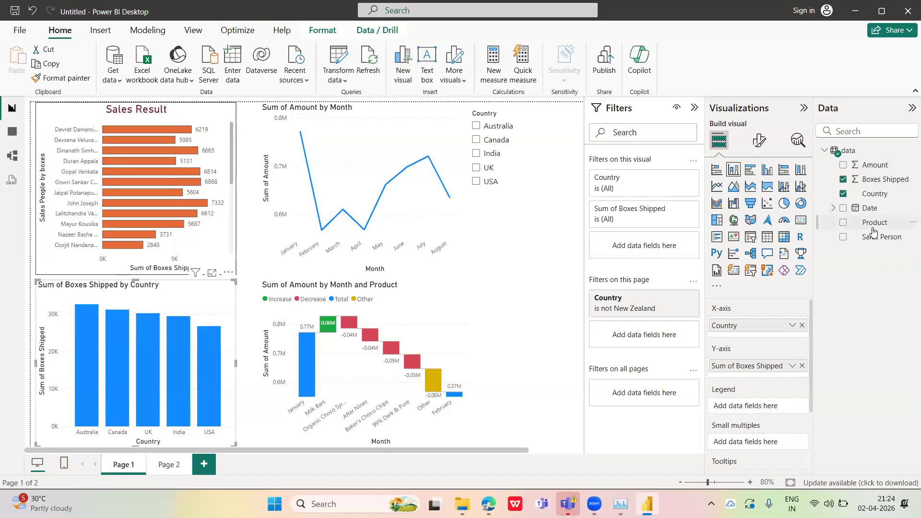
drag(872, 232, 641, 238)
drag(880, 264, 642, 241)
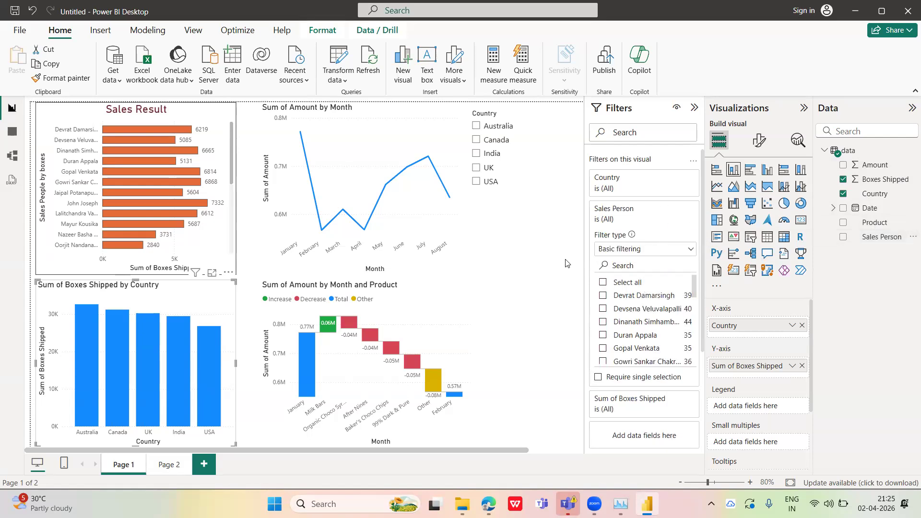
click(676, 209)
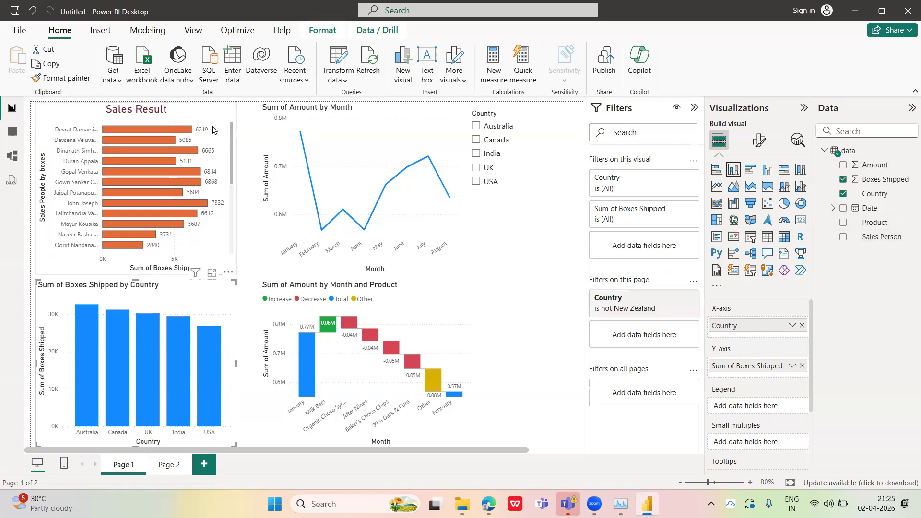
Add Sales Person as a visual-level filter on the Sales Result chart and include everyone except the first listed salesperson
click(215, 125)
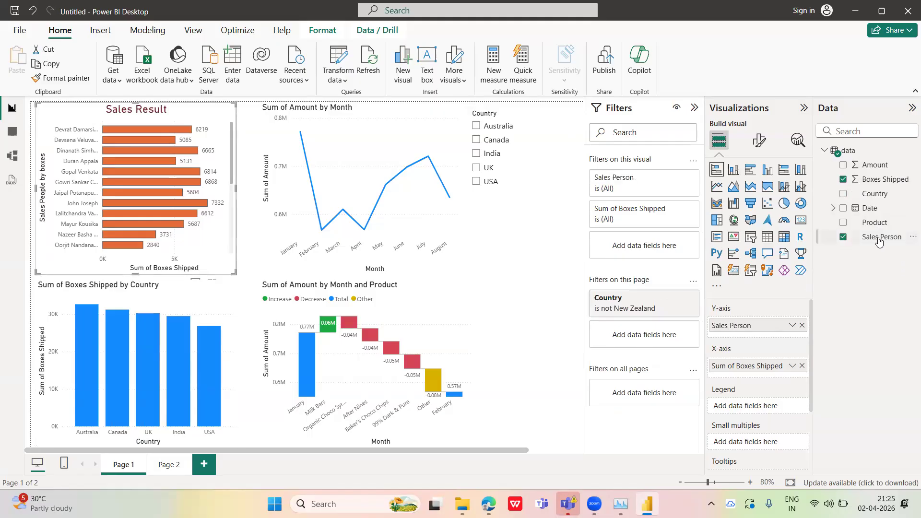
drag(878, 241, 652, 246)
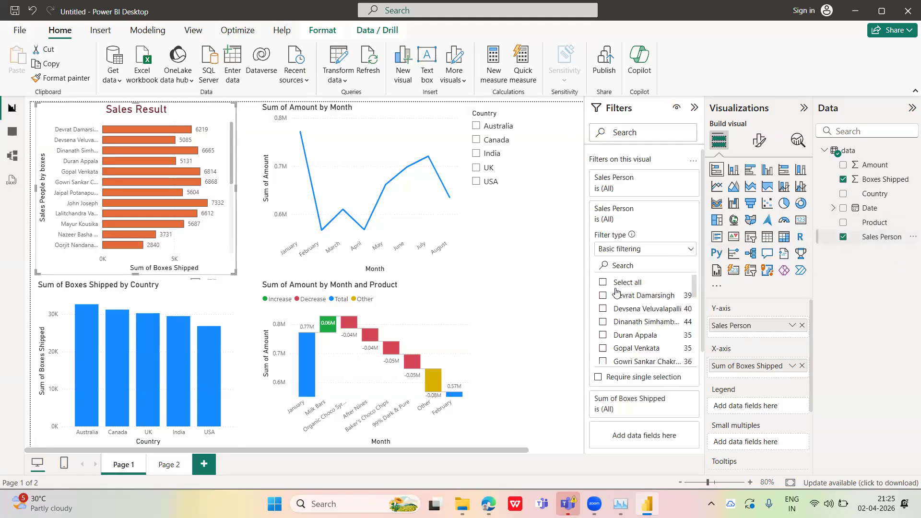
click(602, 283)
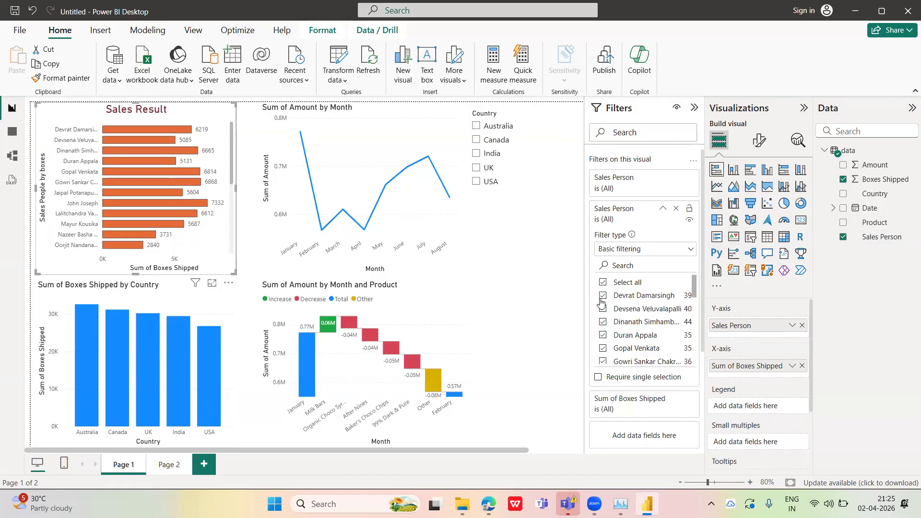
click(603, 295)
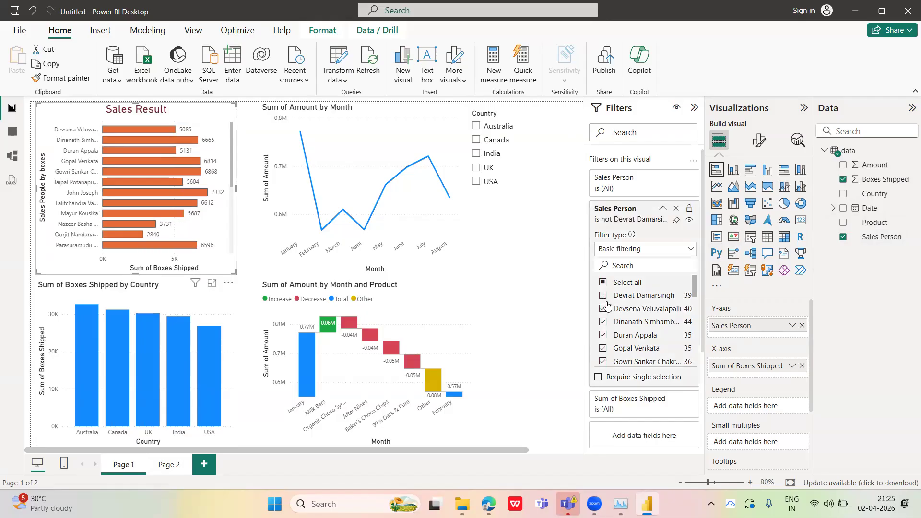
click(663, 208)
mouse_move(113, 125)
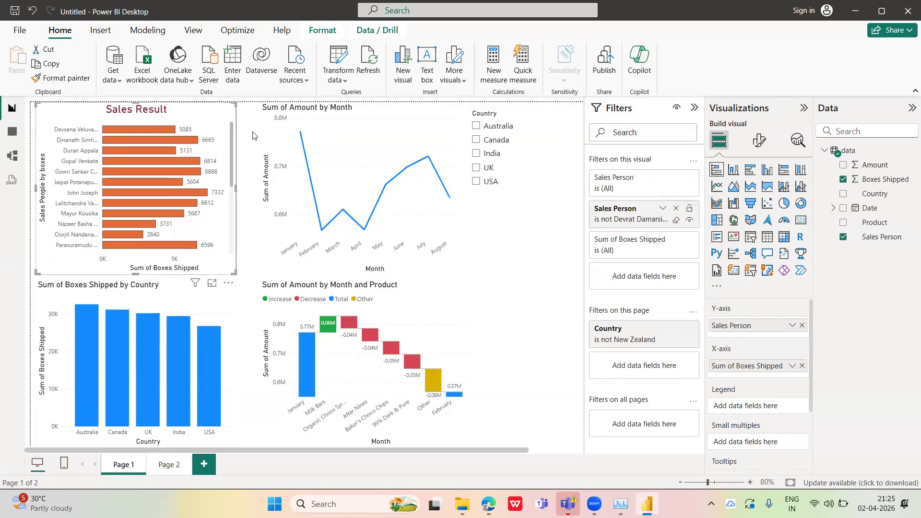
Add Country as a filter on all pages excluding New Zealand, check its effect on Page 2, and collapse the filter settings
click(515, 245)
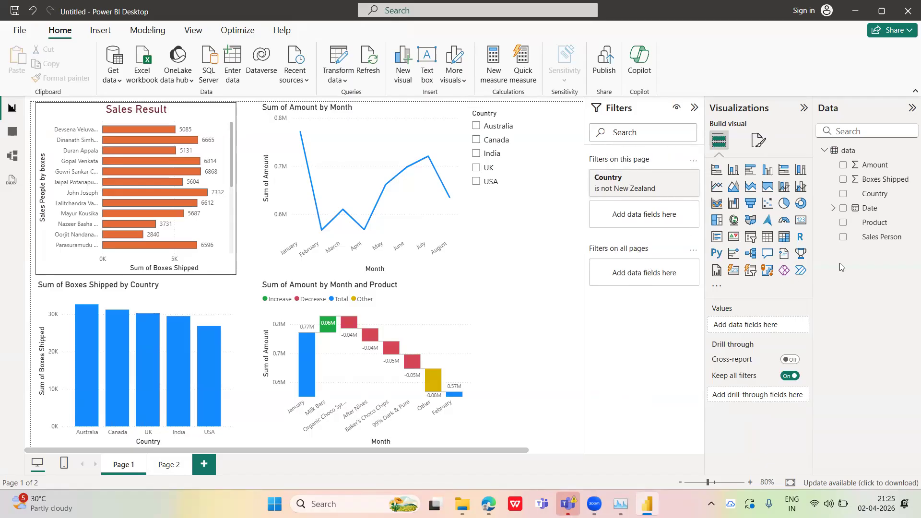
drag(867, 194, 640, 275)
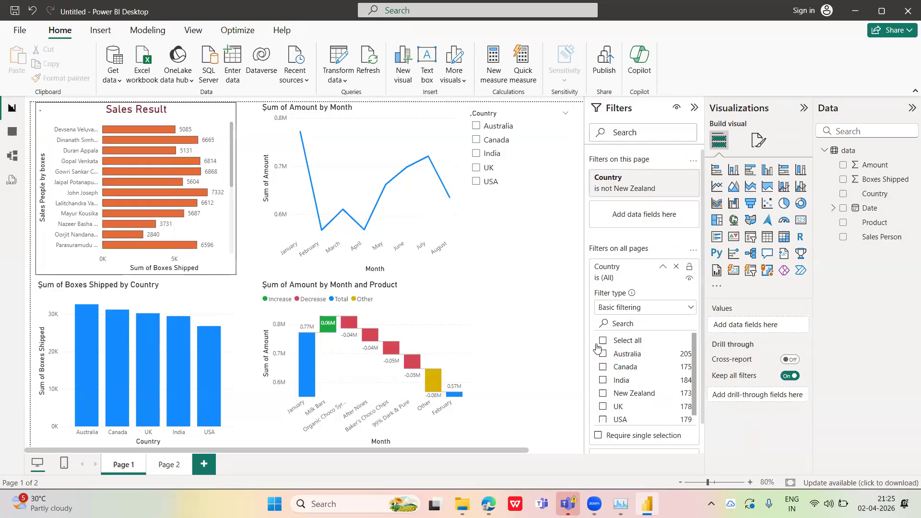
click(602, 393)
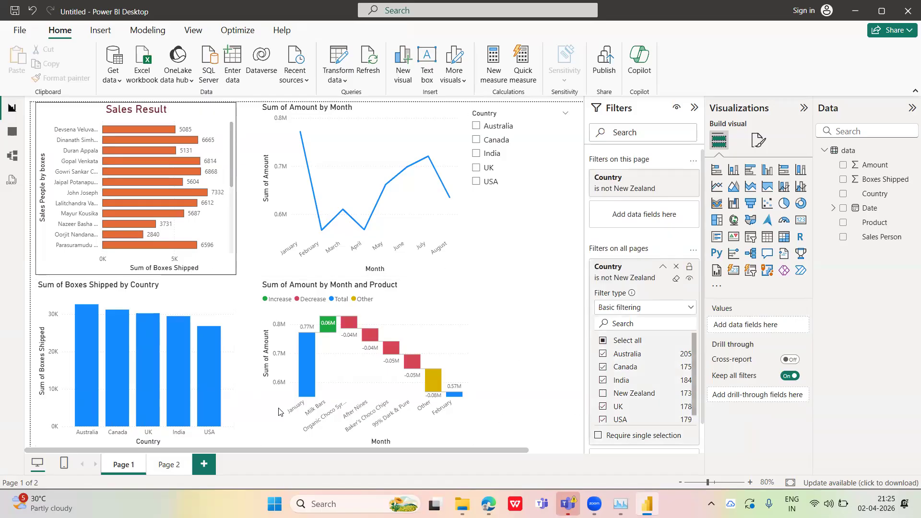
click(662, 267)
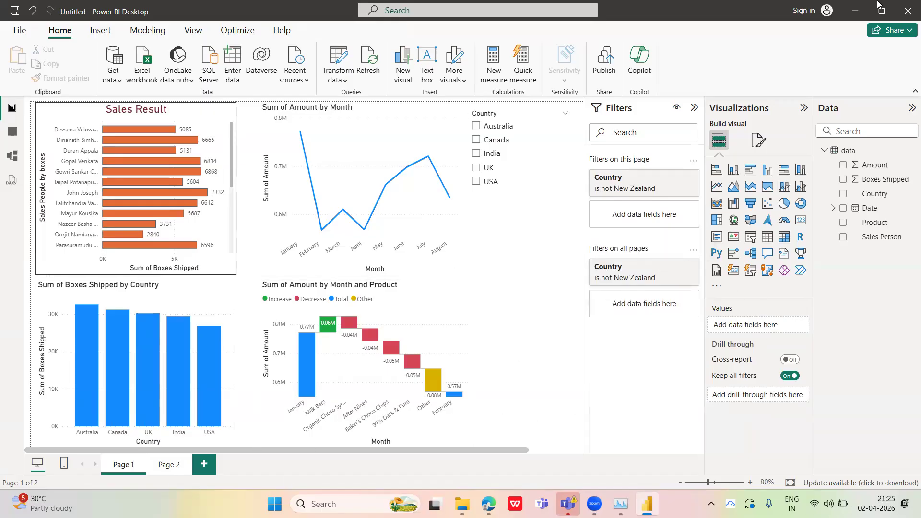
click(176, 467)
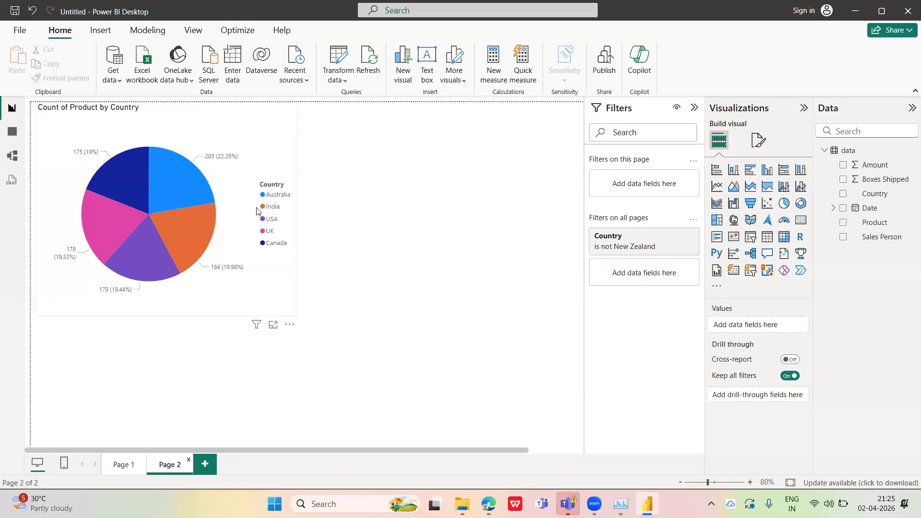
click(122, 465)
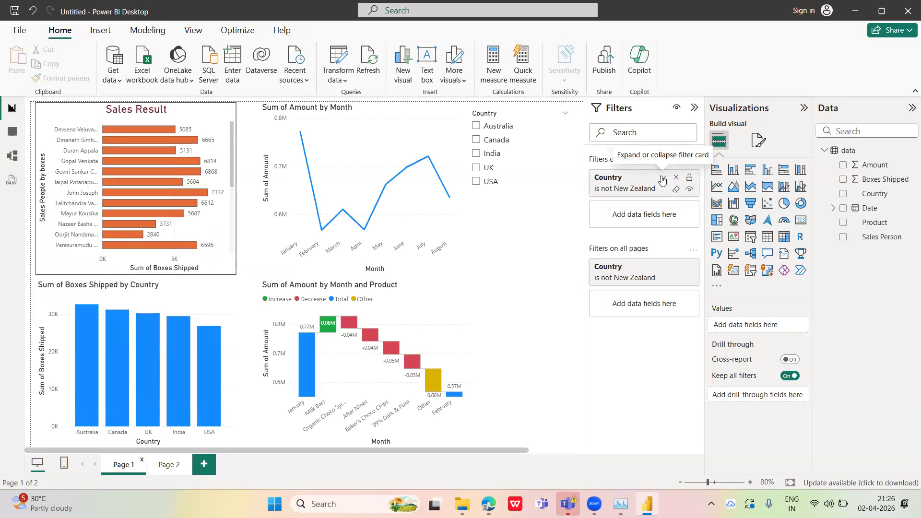
click(693, 110)
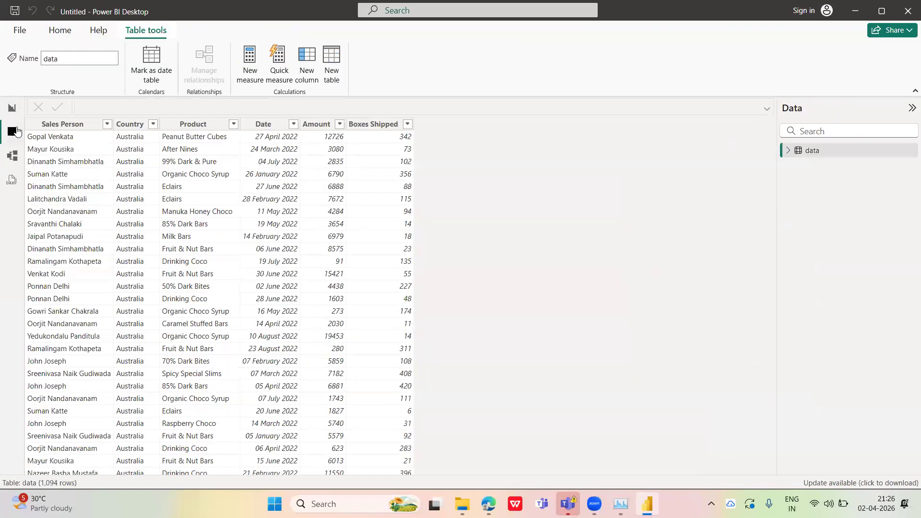
Show the data table's rows and fields in Table view and set the Date column's data type to Date
click(12, 131)
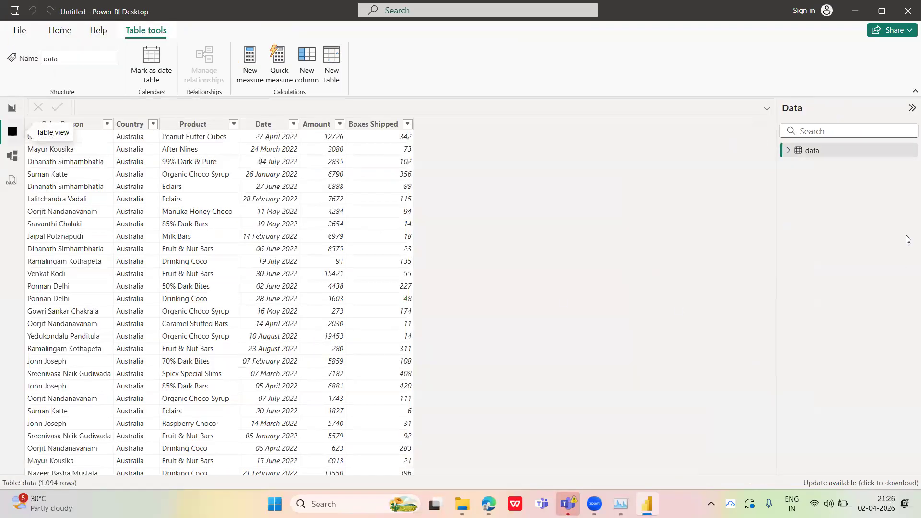
click(788, 151)
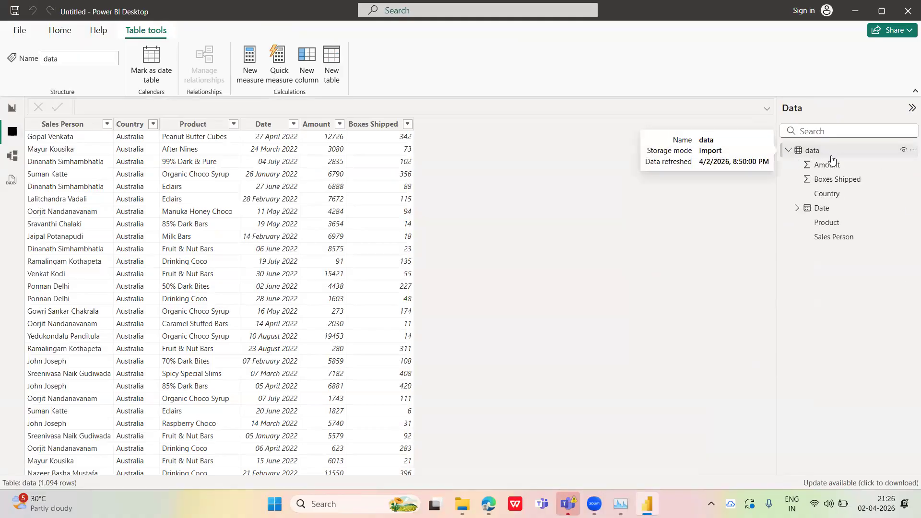
click(275, 125)
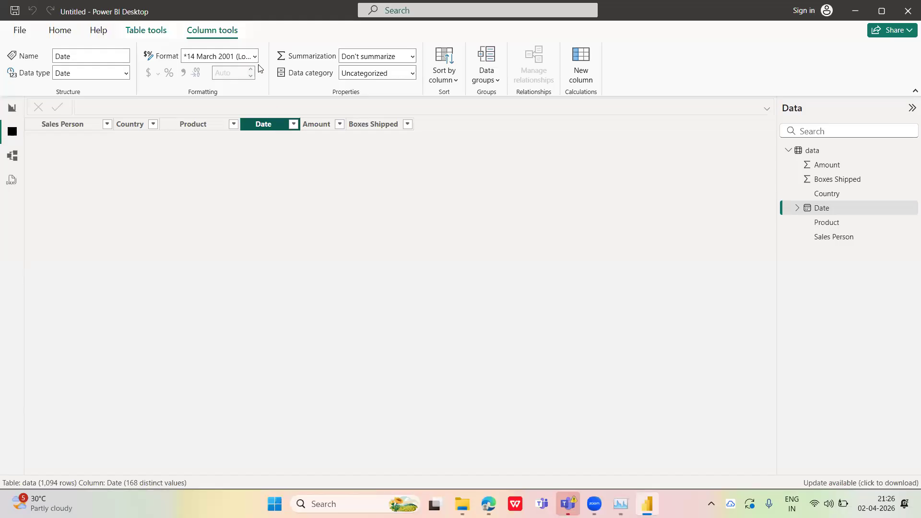
click(126, 74)
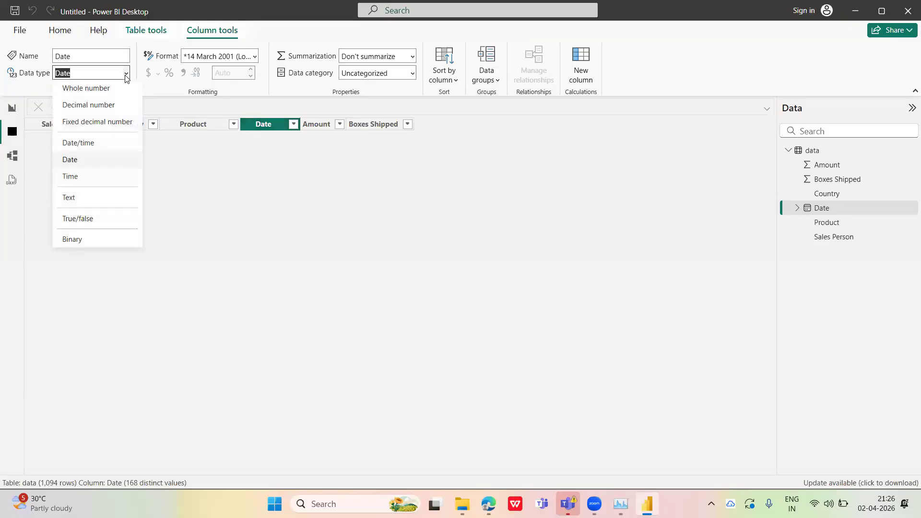
click(81, 160)
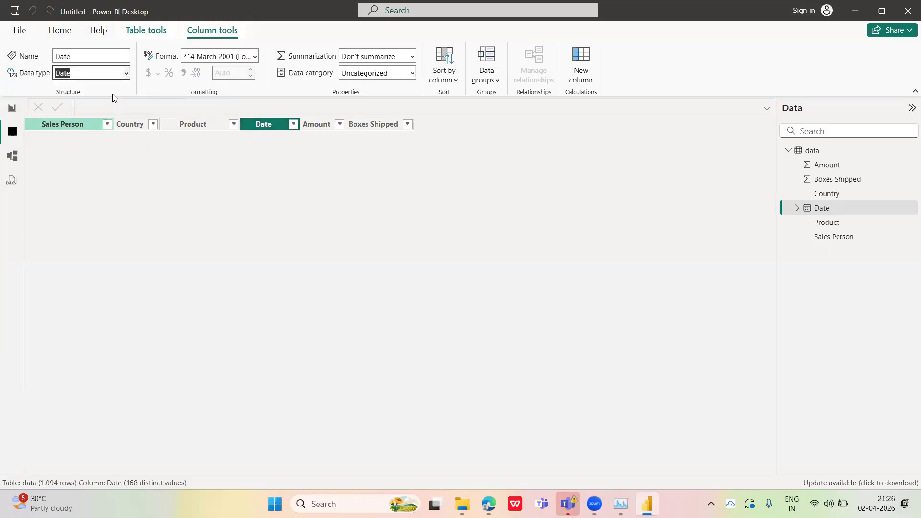
Try the Date/time data type on the Date column and switch it back to Date
click(125, 73)
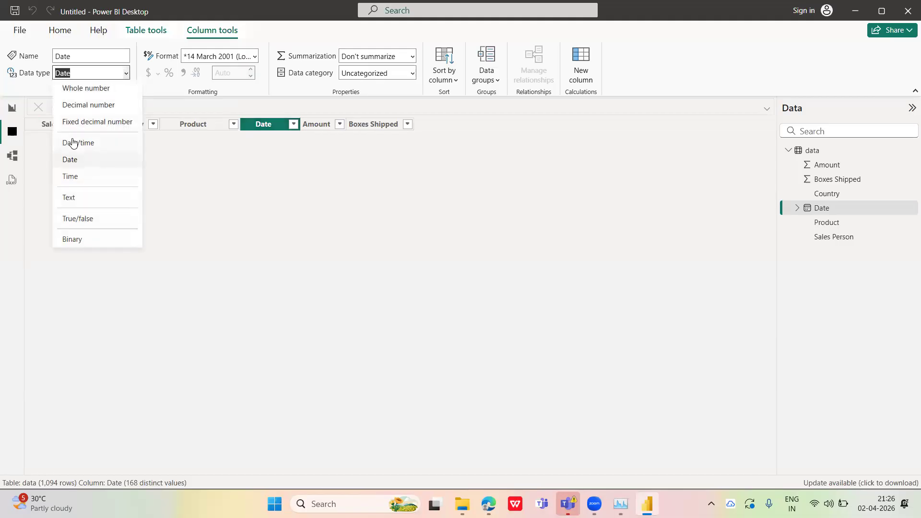
click(73, 142)
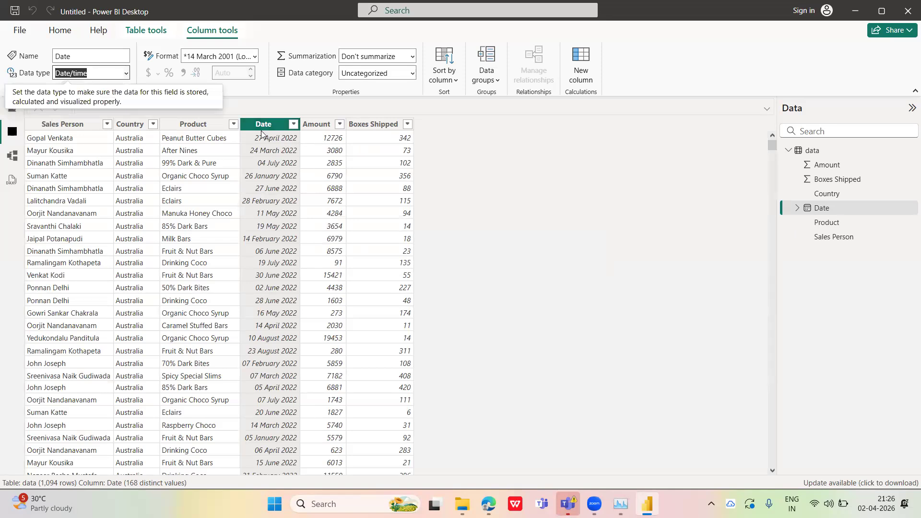
click(127, 75)
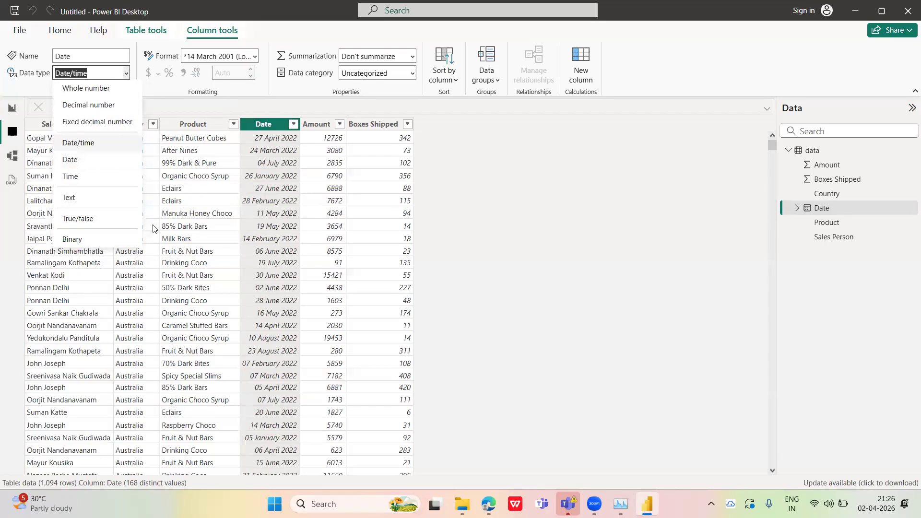
click(69, 160)
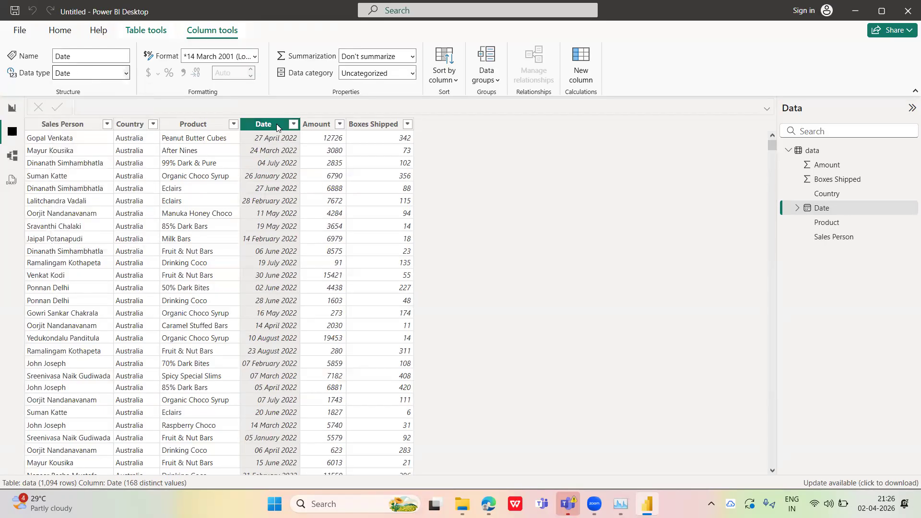
Set the Date column's format to *14-03-2001 (Short Date) and return to the report view
click(254, 57)
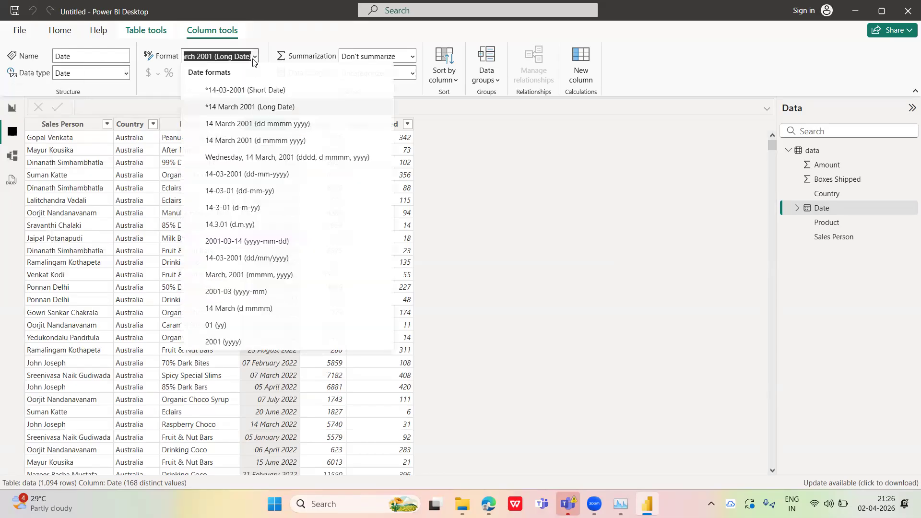
click(482, 173)
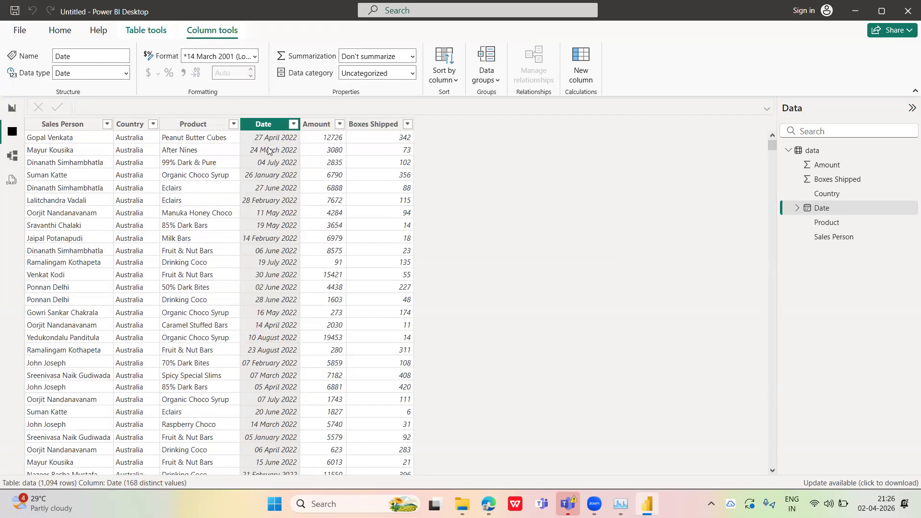
click(250, 56)
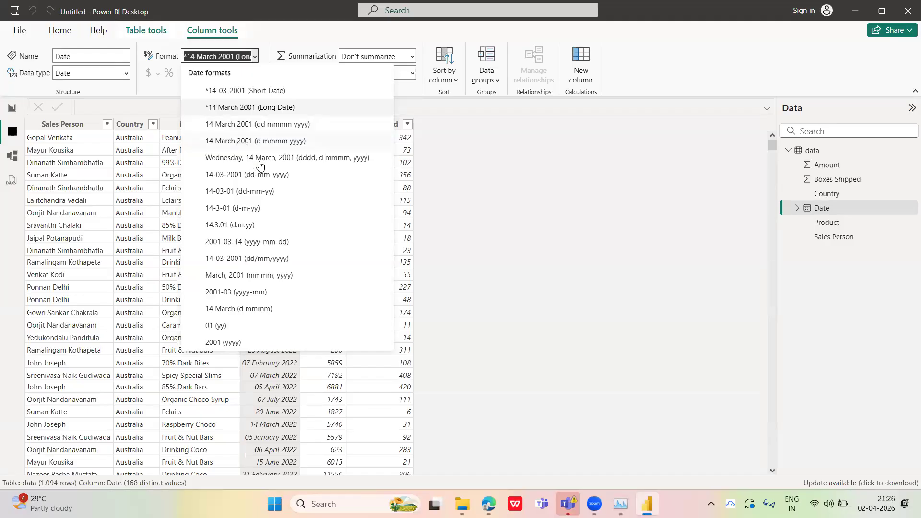
click(249, 91)
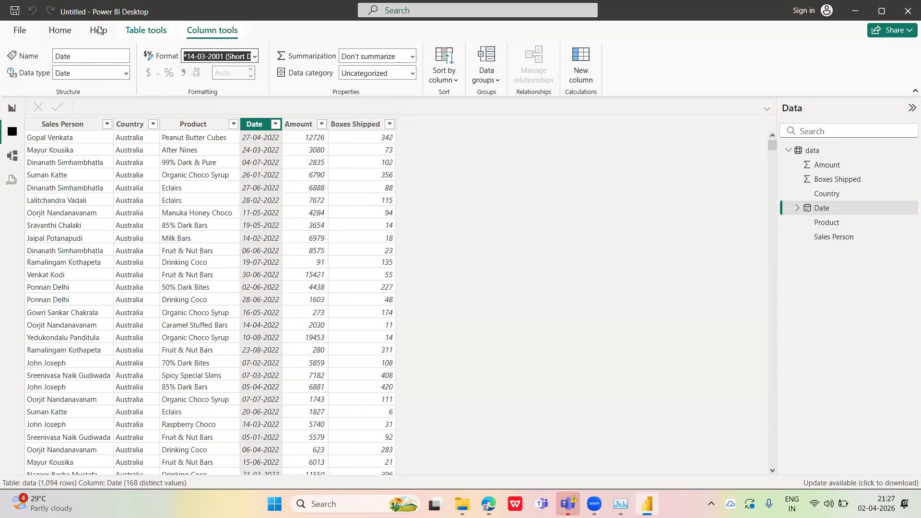
click(60, 30)
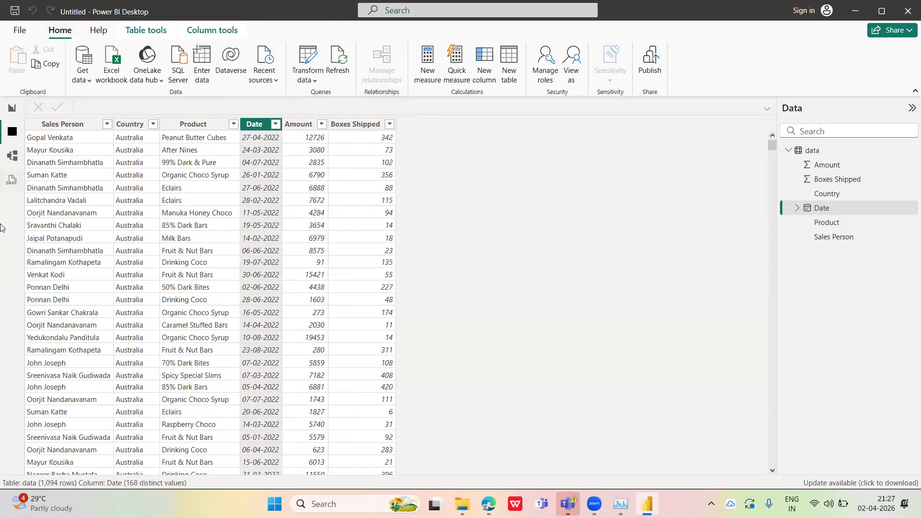
click(12, 107)
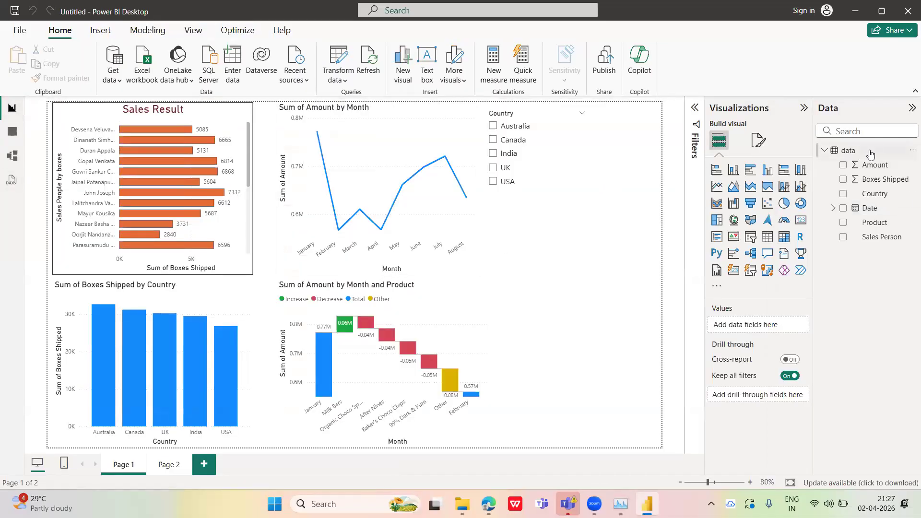
Try adding a new column to the data table, discard it, and review the table's other options
click(909, 154)
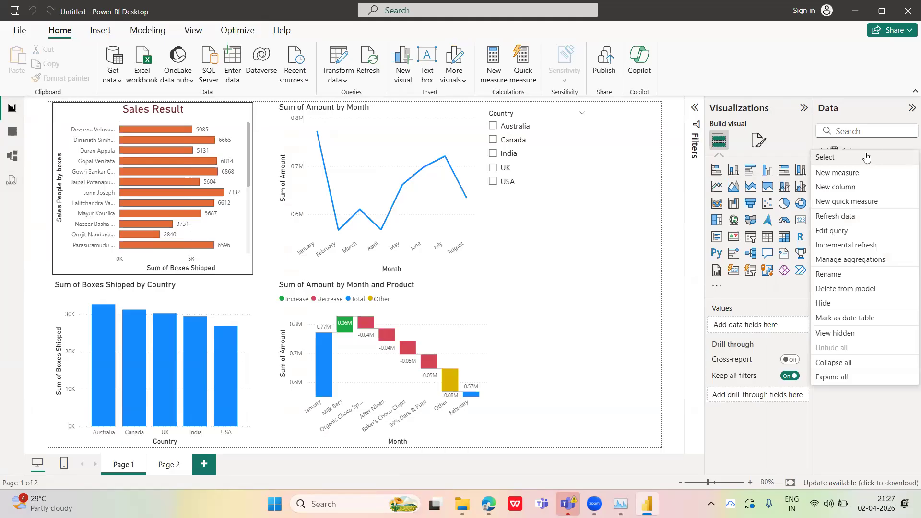
click(678, 154)
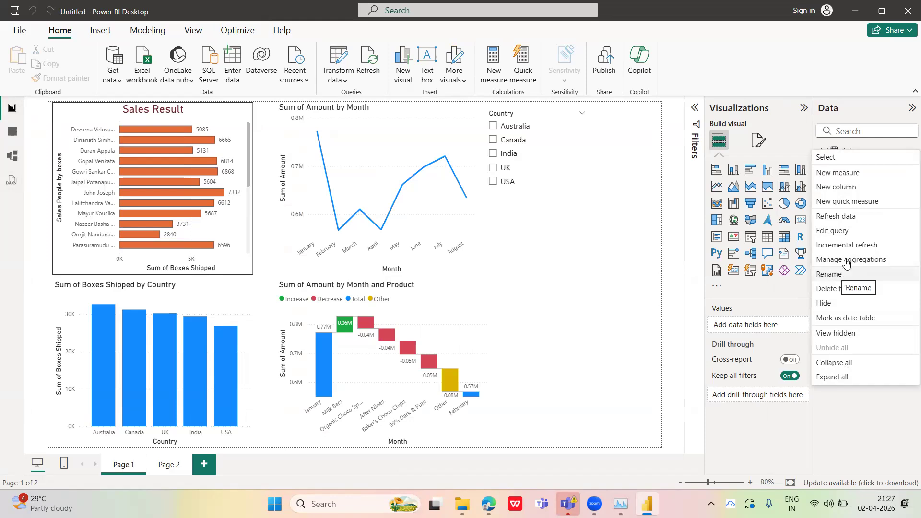
click(865, 188)
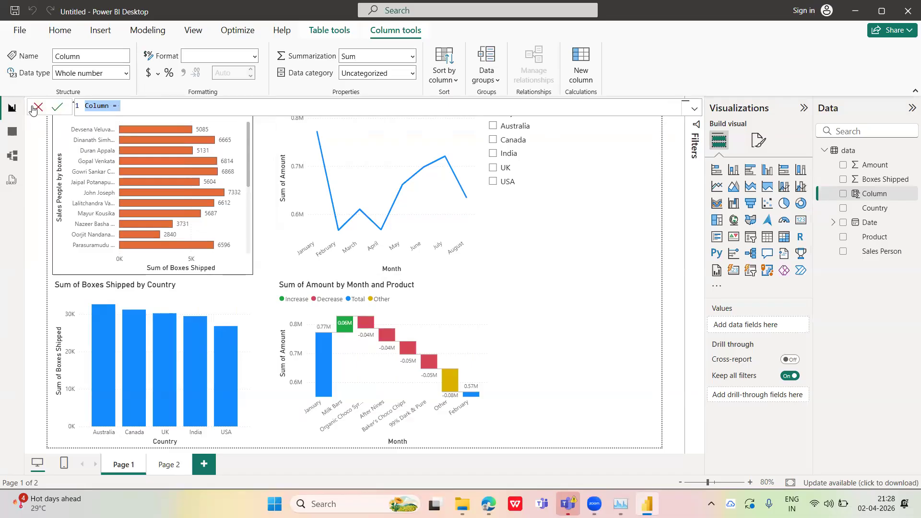
key(Escape)
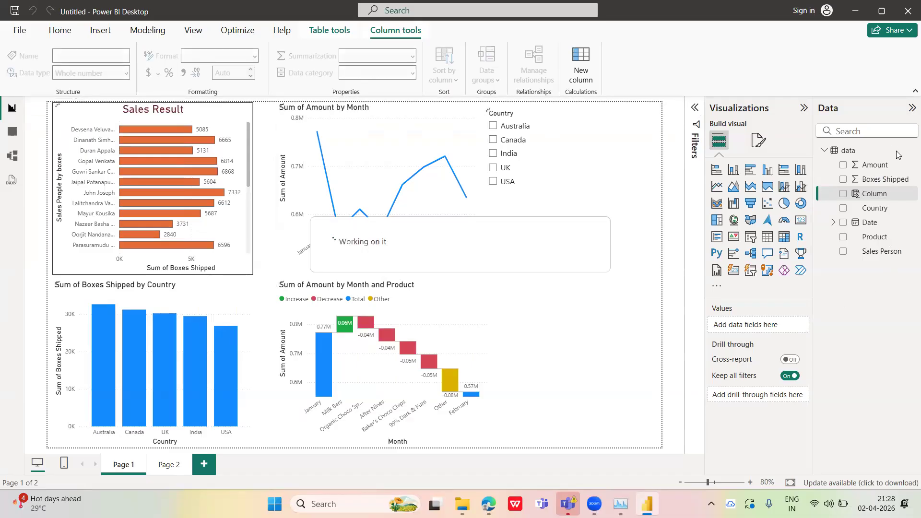
click(877, 152)
click(911, 150)
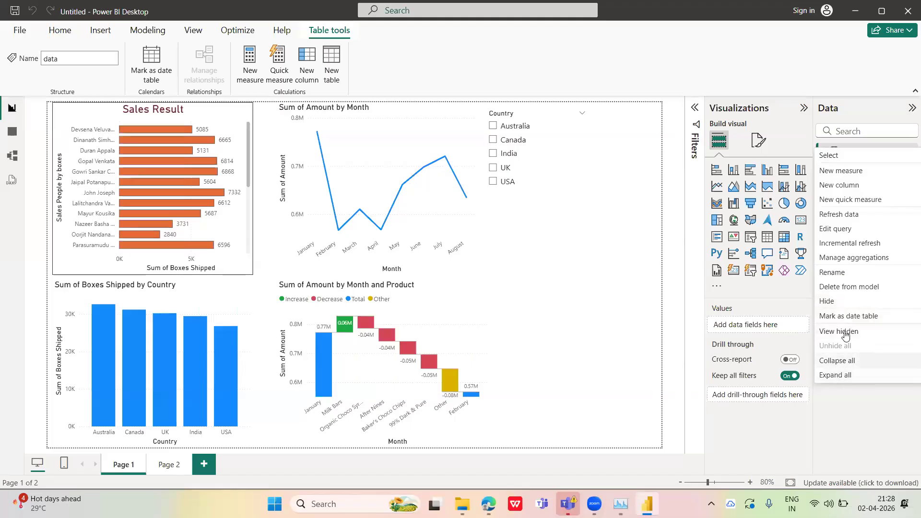
click(599, 223)
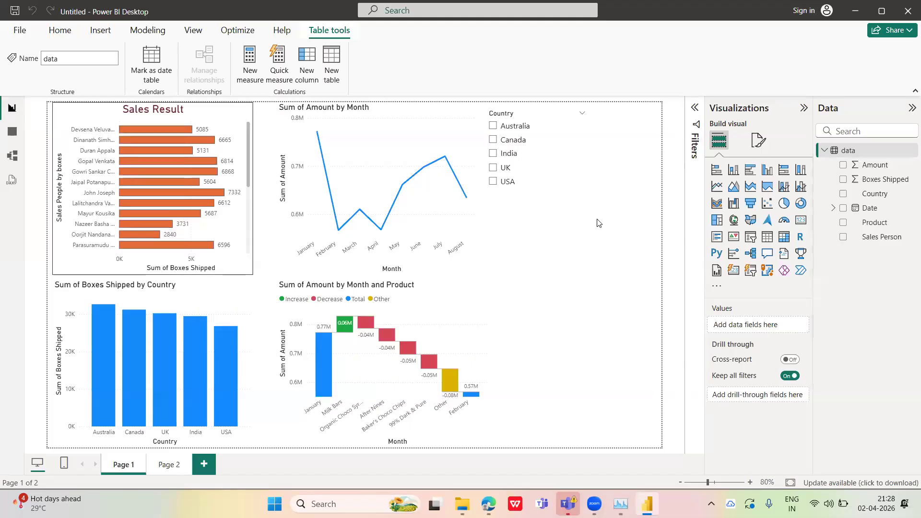
Look at Page 2, return to Page 1, and hide Page 2 from the report
click(169, 465)
click(128, 467)
right_click(169, 464)
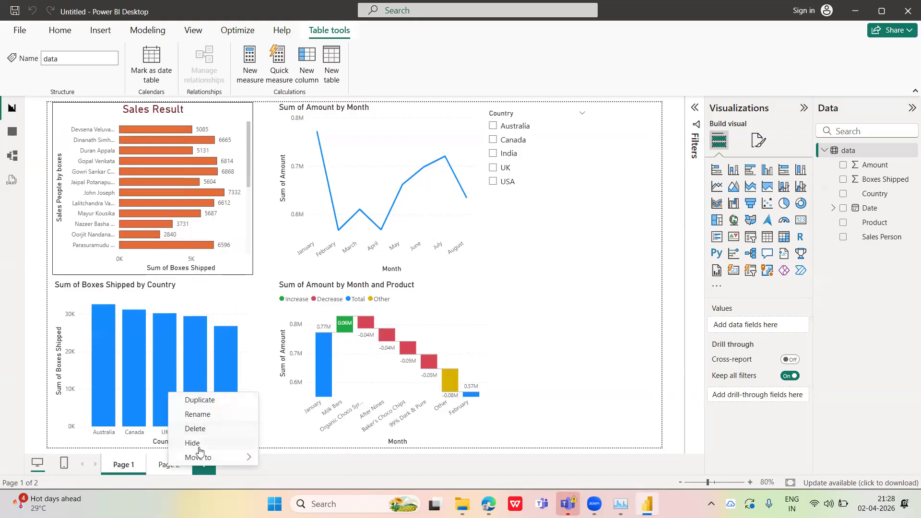
click(193, 443)
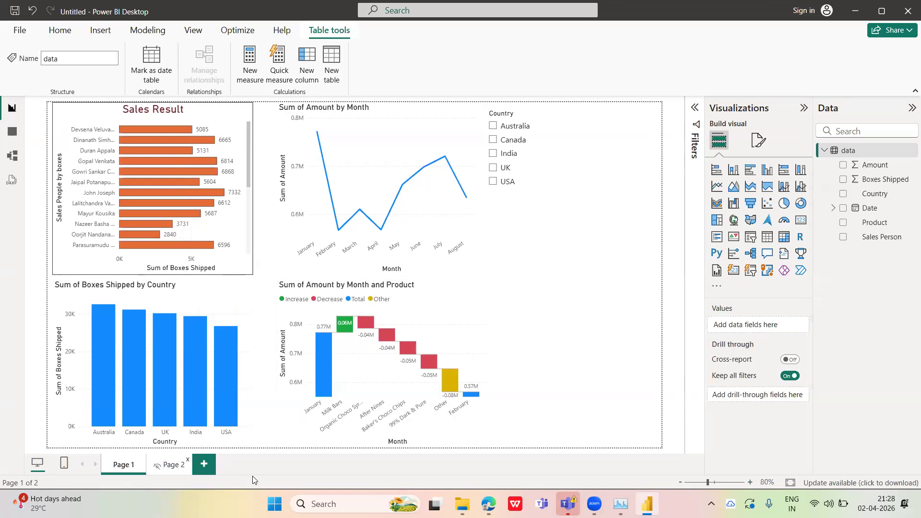
Unhide Page 2 and bring up its page options again
right_click(173, 470)
click(201, 447)
right_click(170, 463)
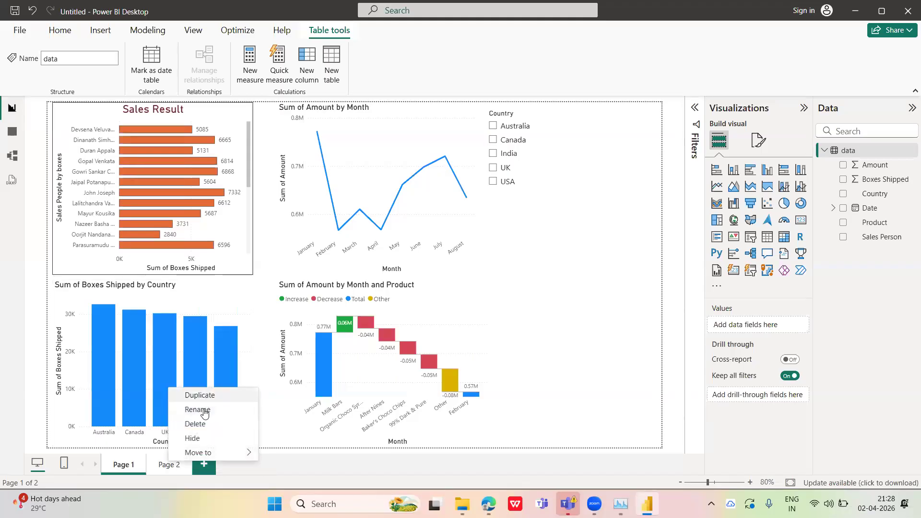
Rename Page 1 as Sales
click(126, 466)
key(BackSpace)
key(BackSpace)
key(BackSpace)
key(BackSpace)
key(BackSpace)
key(BackSpace)
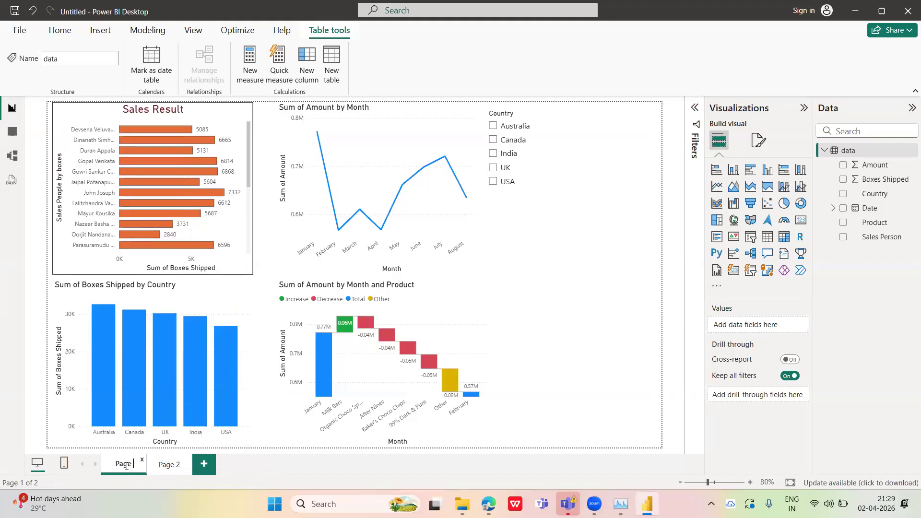
key(Caps_Lock)
text(S)
key(Caps_Lock)
text(ales)
Duplicate Page 2
click(178, 465)
right_click(174, 464)
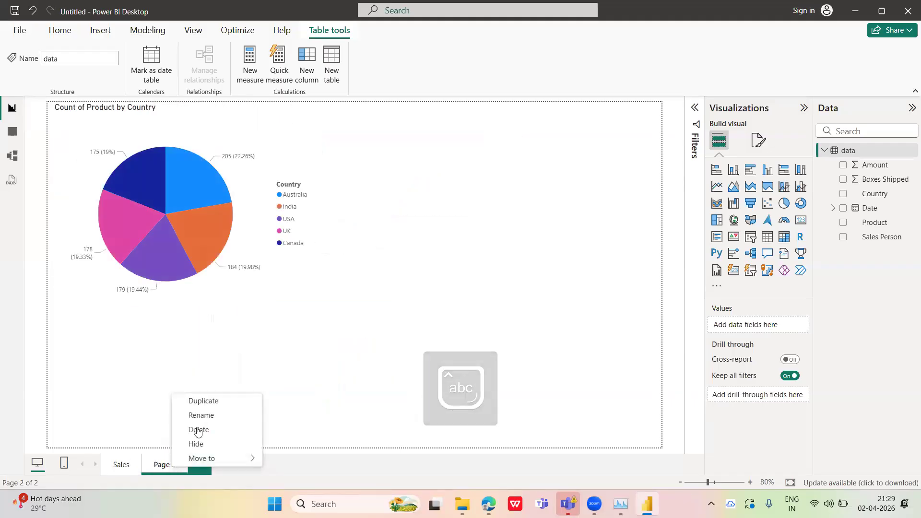
click(203, 402)
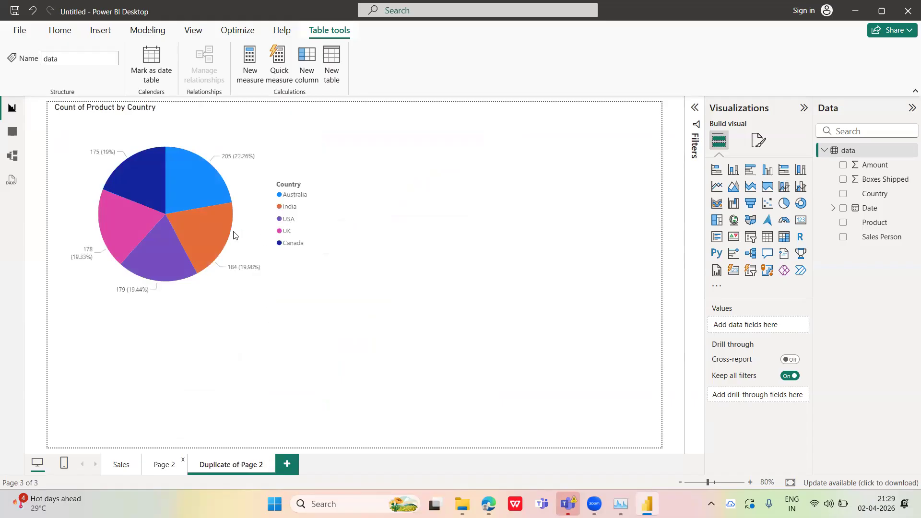
Look at the Move to options for Page 2, dismiss them, and return to the Sales page
right_click(164, 468)
mouse_move(232, 457)
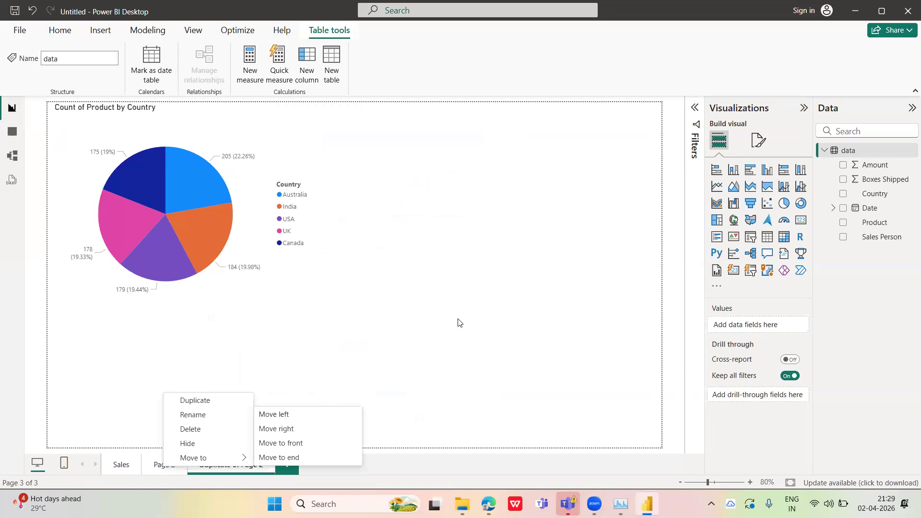
click(471, 319)
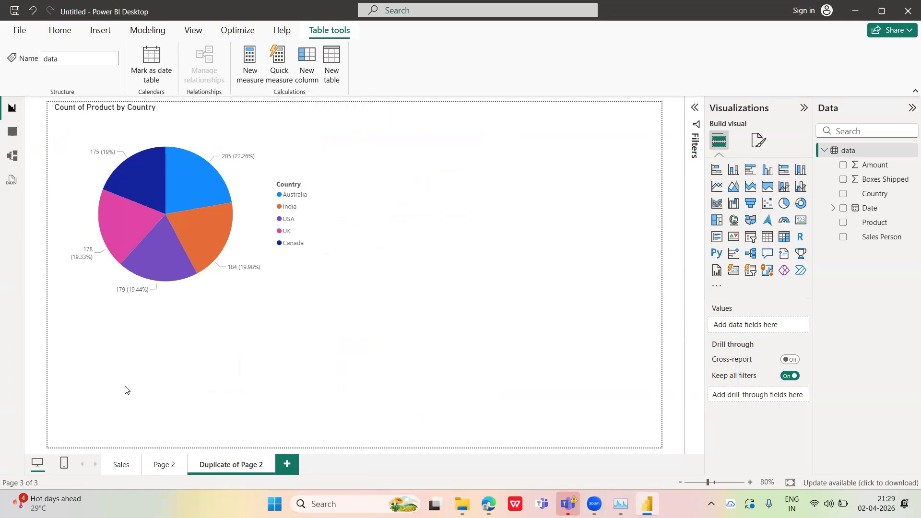
click(122, 465)
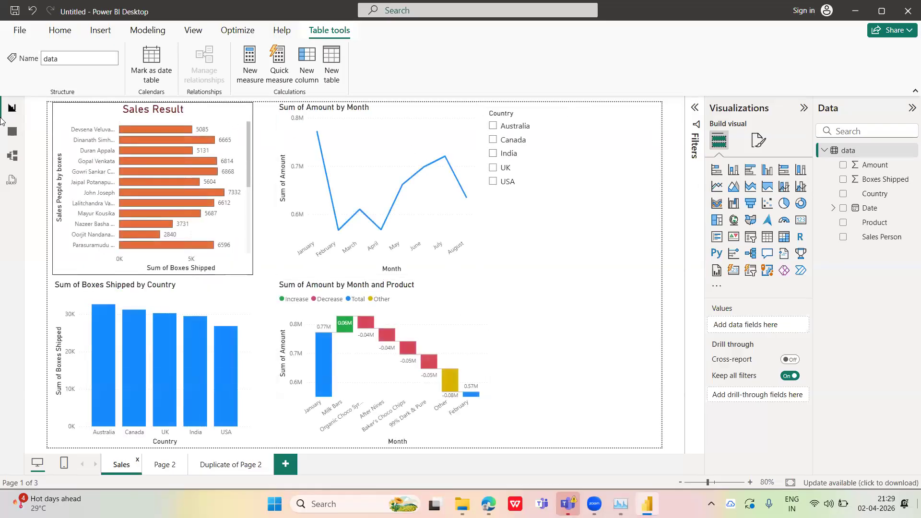
Try the Country slicer as a table and switch it back to a slicer
click(568, 155)
click(494, 153)
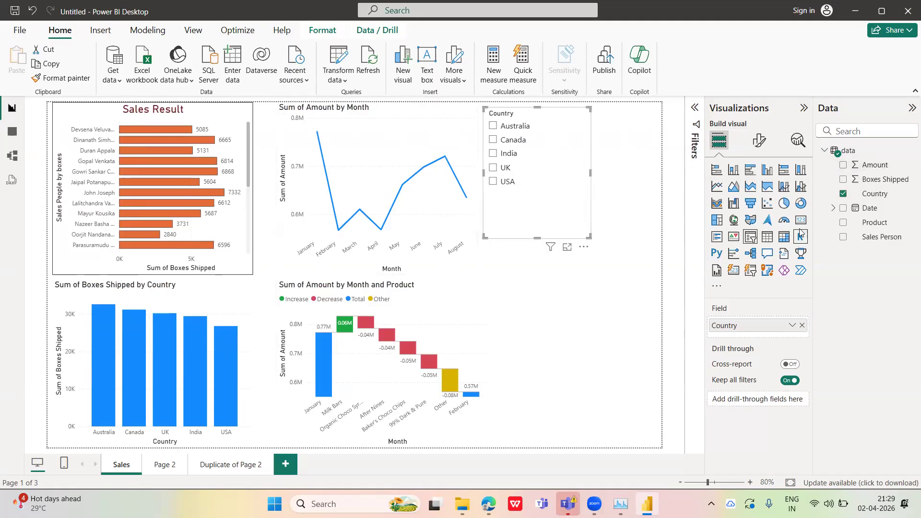
click(767, 237)
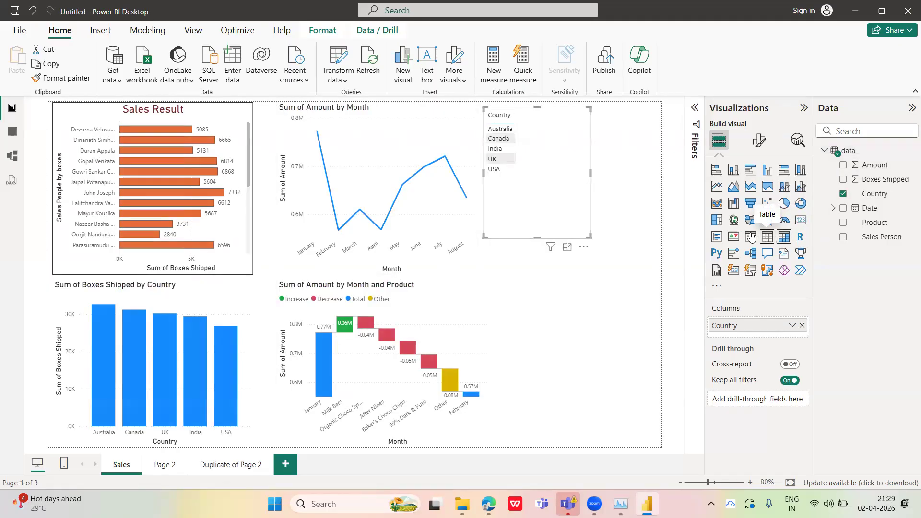
click(749, 236)
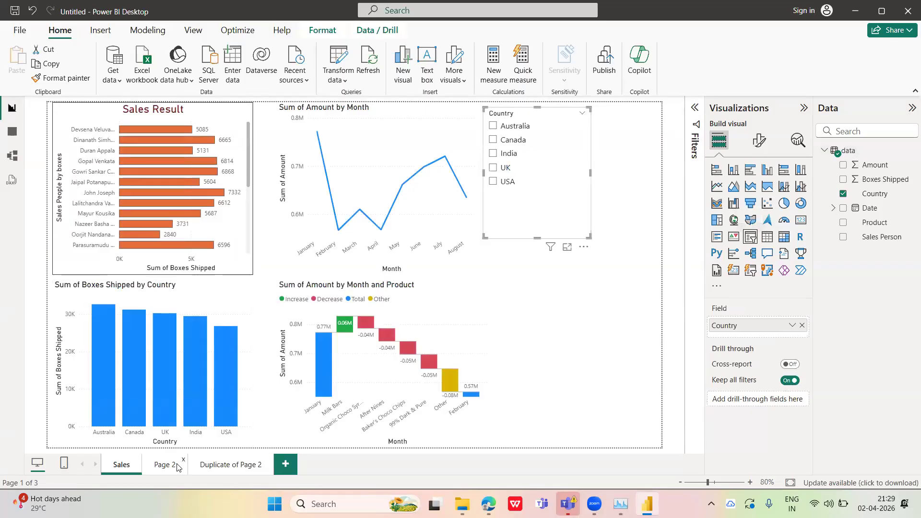
Add a table to Page 2 with the Amount, Boxes Shipped, Country, Sales Person and Product fields
click(186, 466)
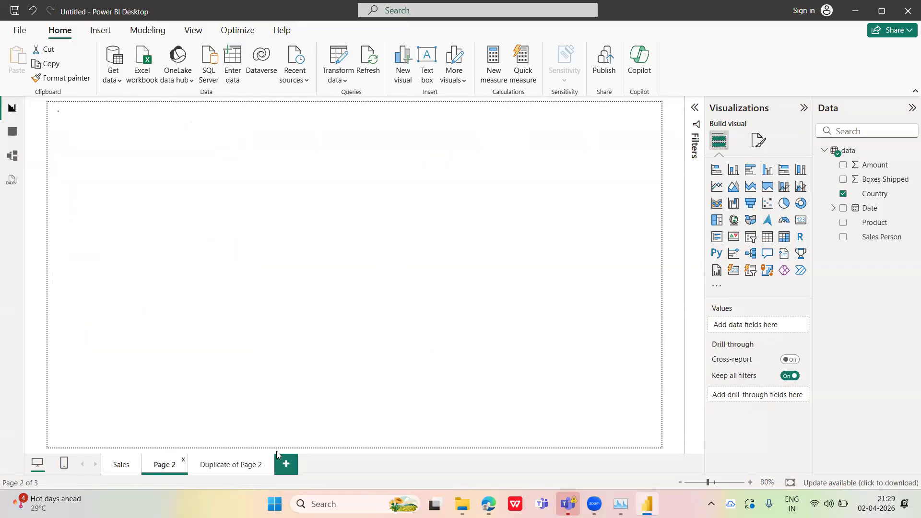
click(766, 237)
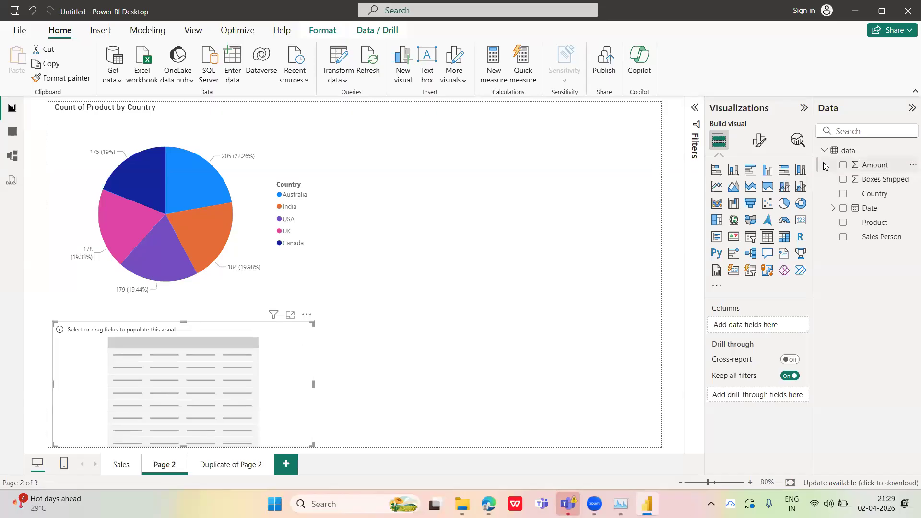
click(842, 165)
click(842, 180)
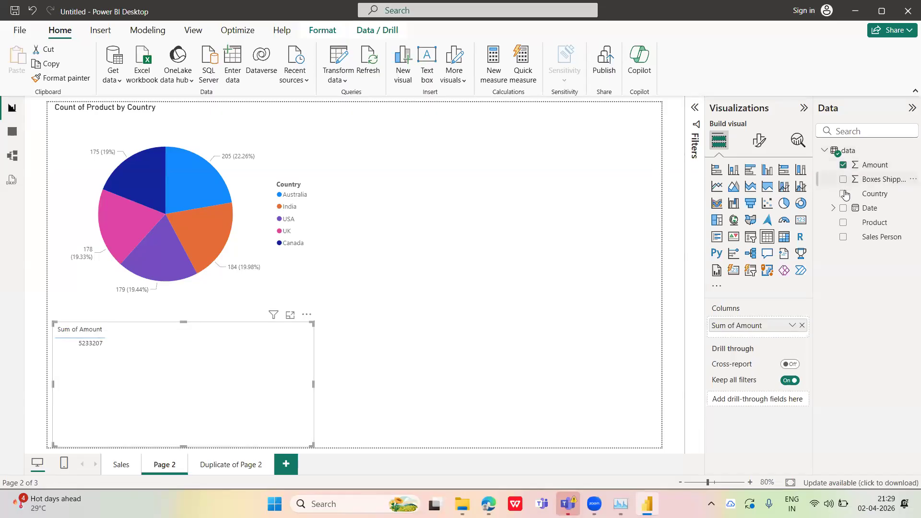
click(843, 194)
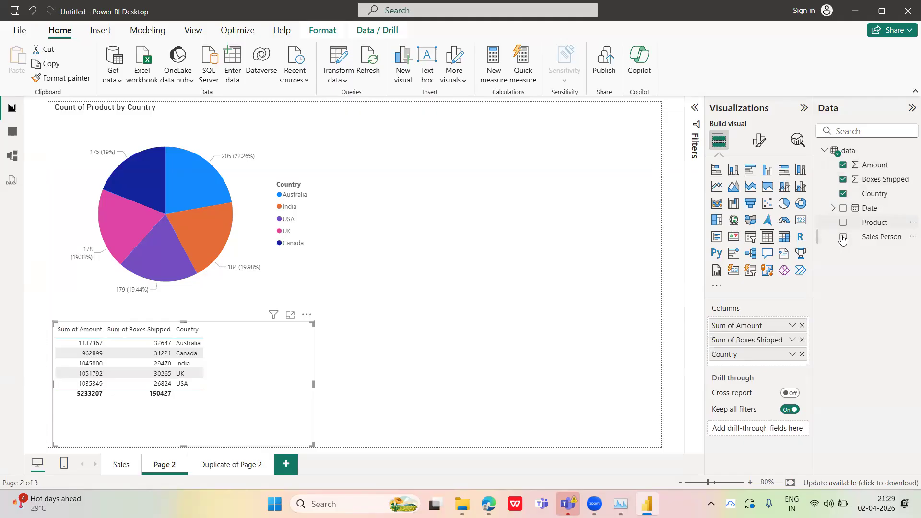
click(842, 237)
click(842, 222)
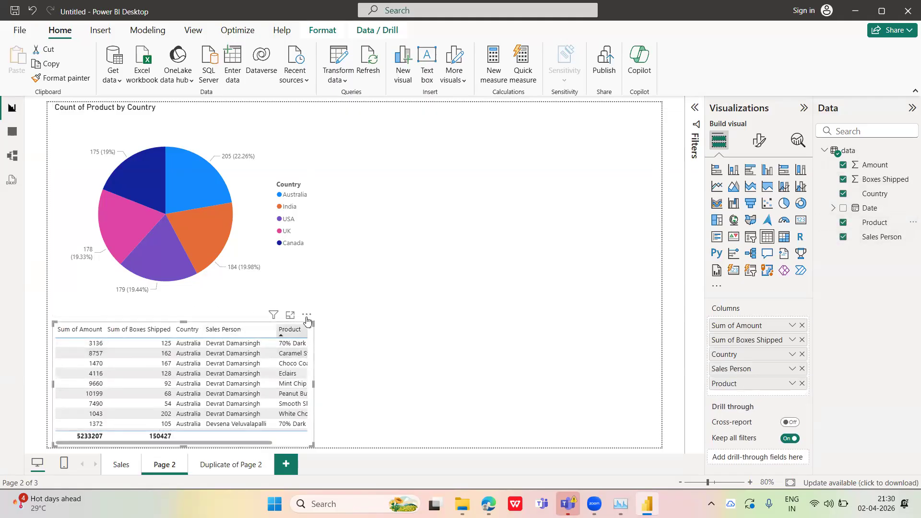
Clear all of the table's fields and rebuild it with Sales Person, Amount and Boxes Shipped
click(843, 165)
click(843, 180)
click(843, 193)
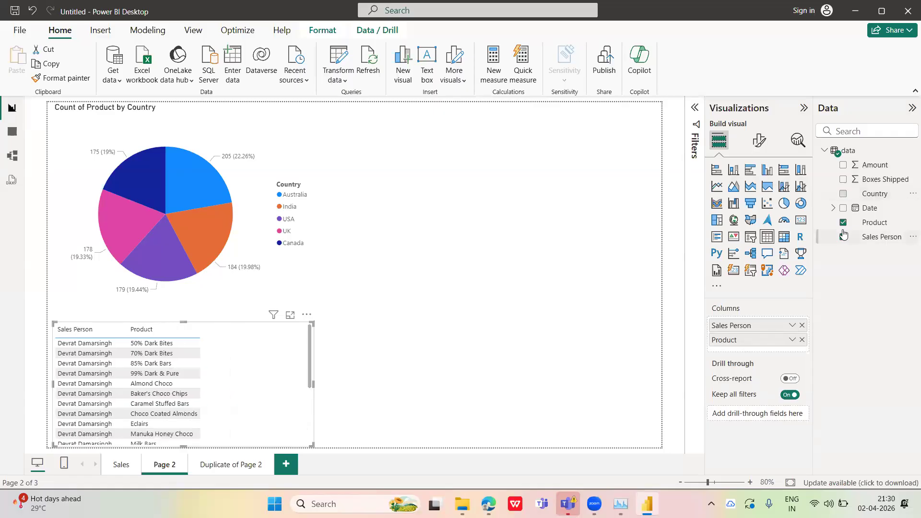
click(843, 222)
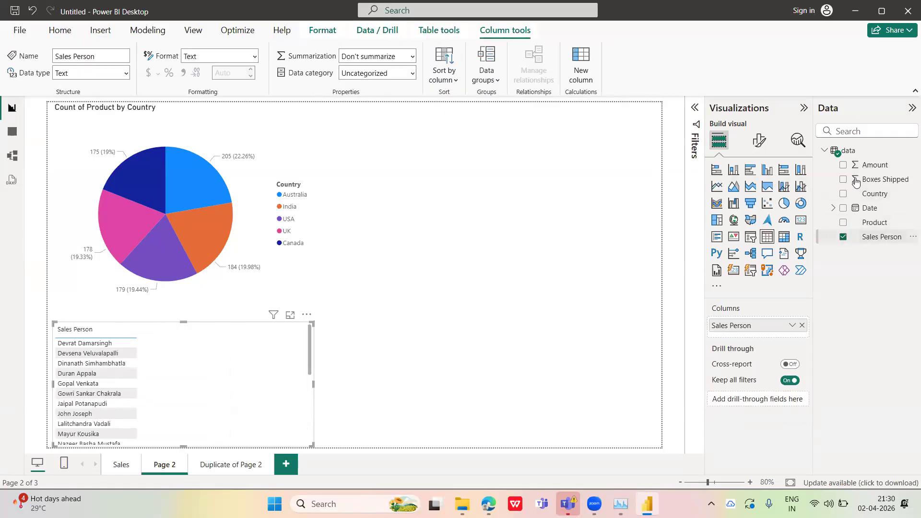
click(843, 237)
click(843, 164)
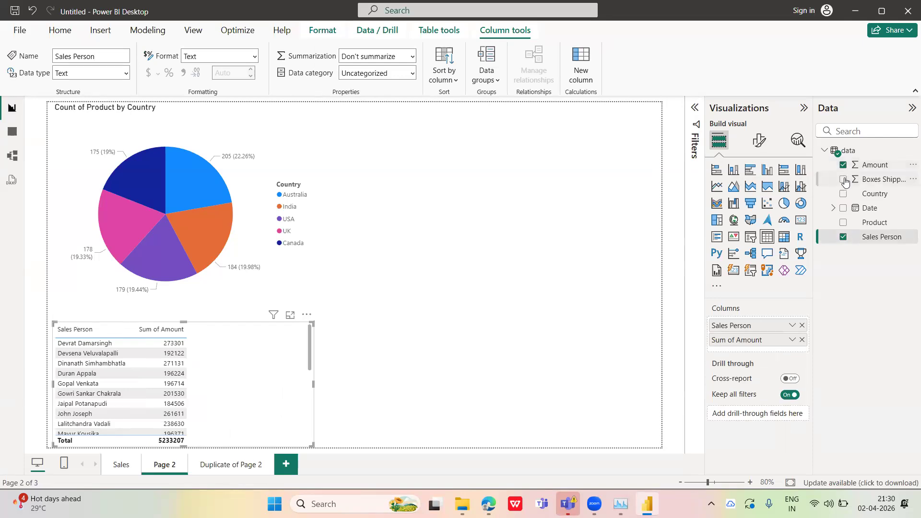
click(843, 179)
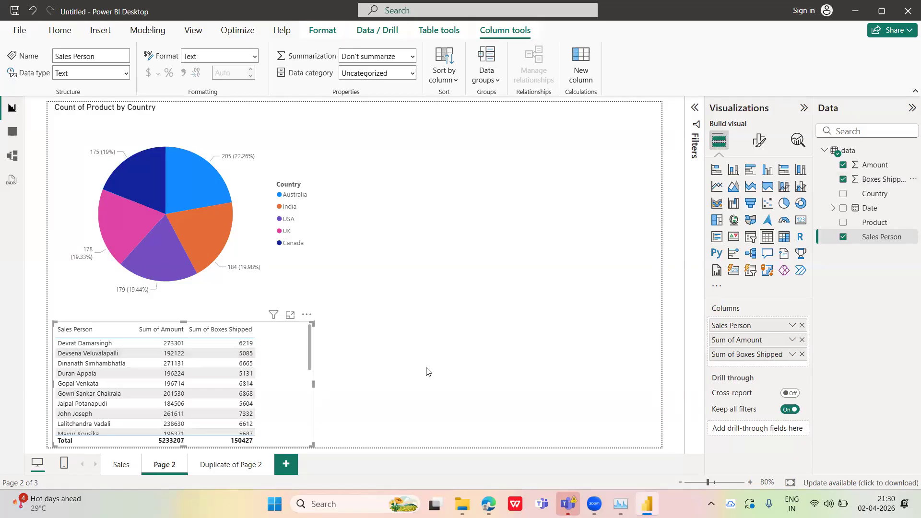
Try adding the Country field to the sales person table and take it out again
click(843, 195)
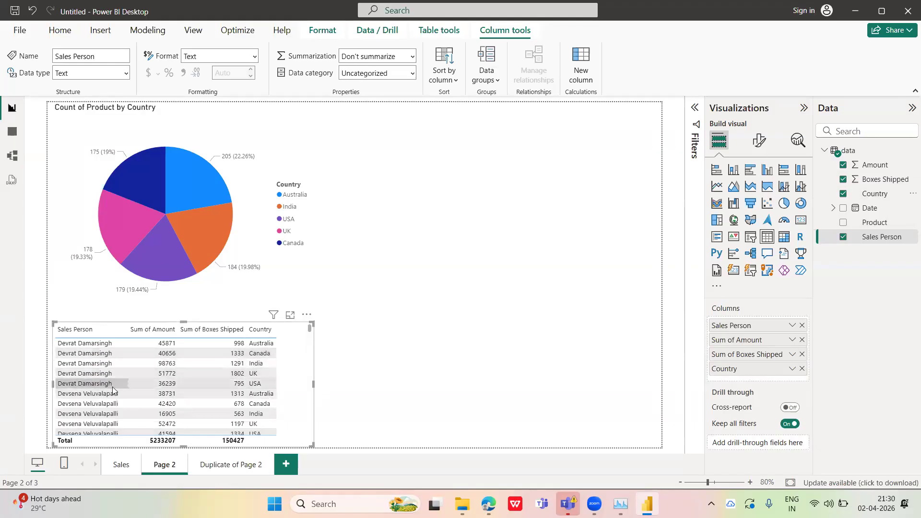
click(843, 194)
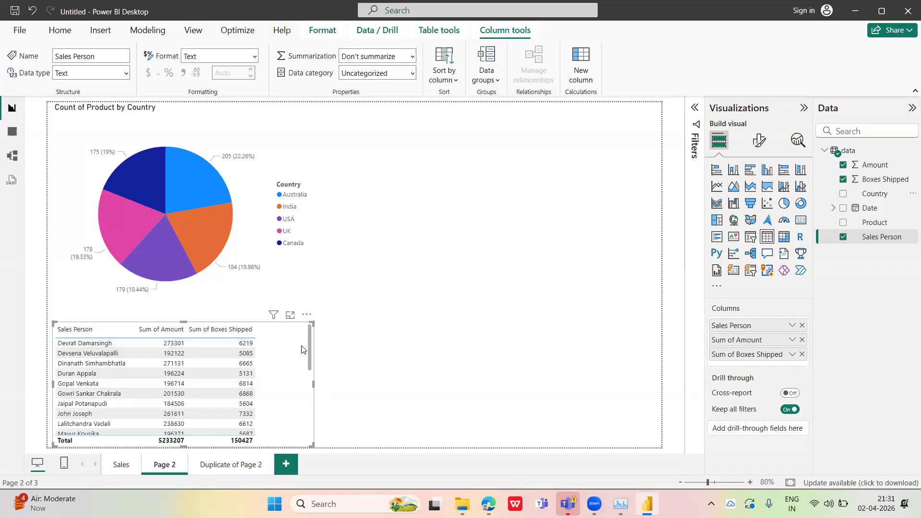
mouse_move(310, 342)
mouse_down()
mouse_move(308, 421)
mouse_move(303, 339)
mouse_up()
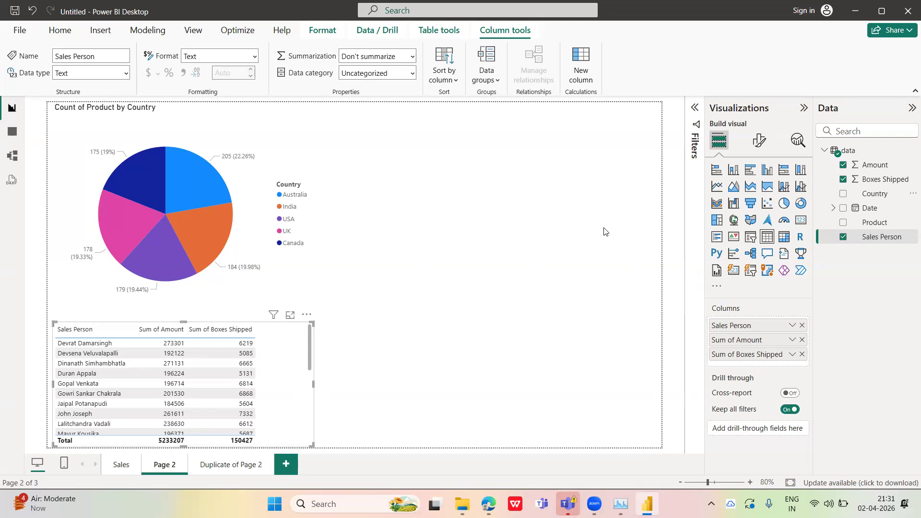
Try a filled map, first in place of the table and then as a separate visual with Country as location, and remove it
click(751, 221)
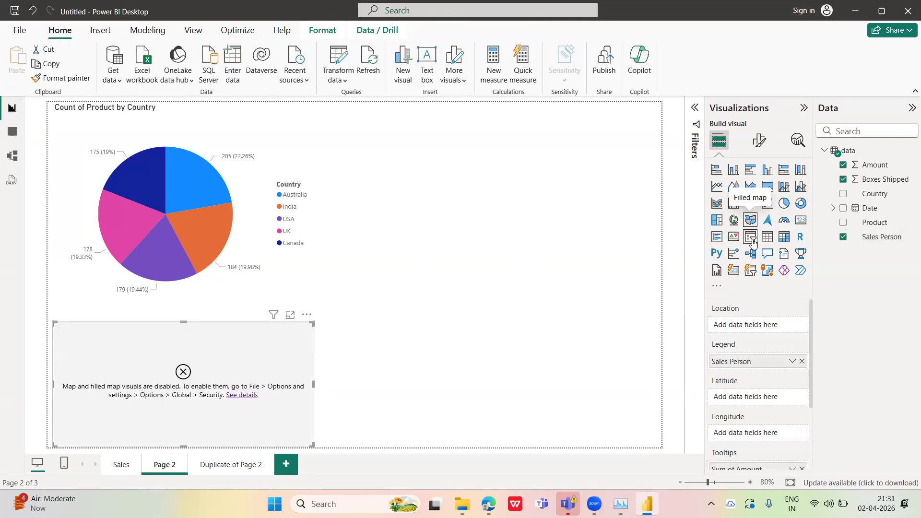
click(749, 222)
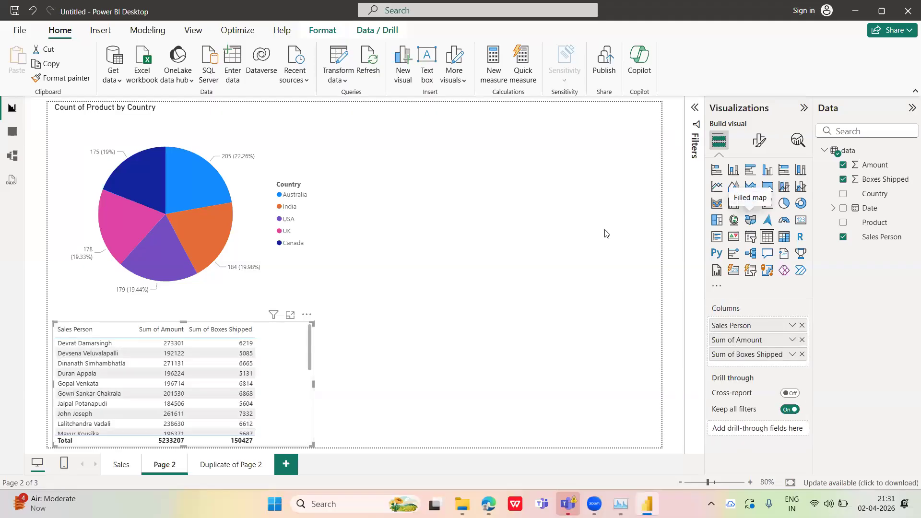
click(746, 225)
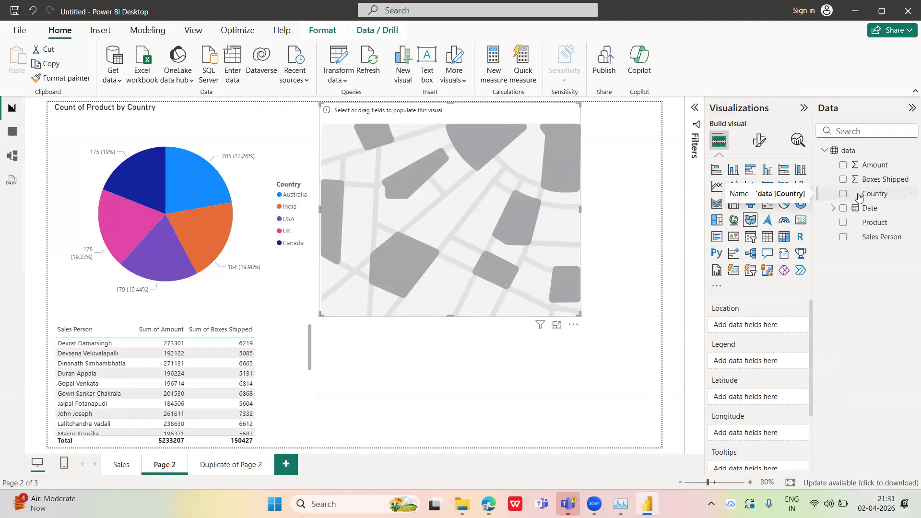
drag(852, 204, 749, 322)
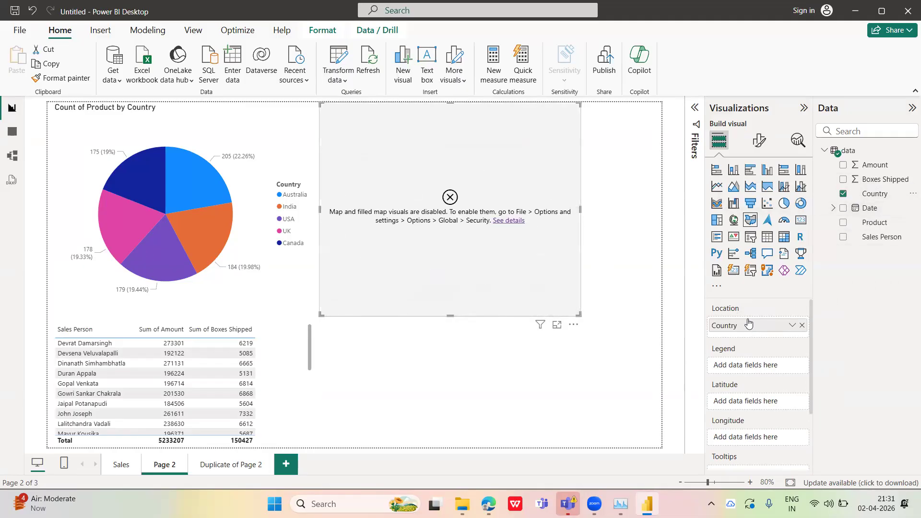
click(802, 326)
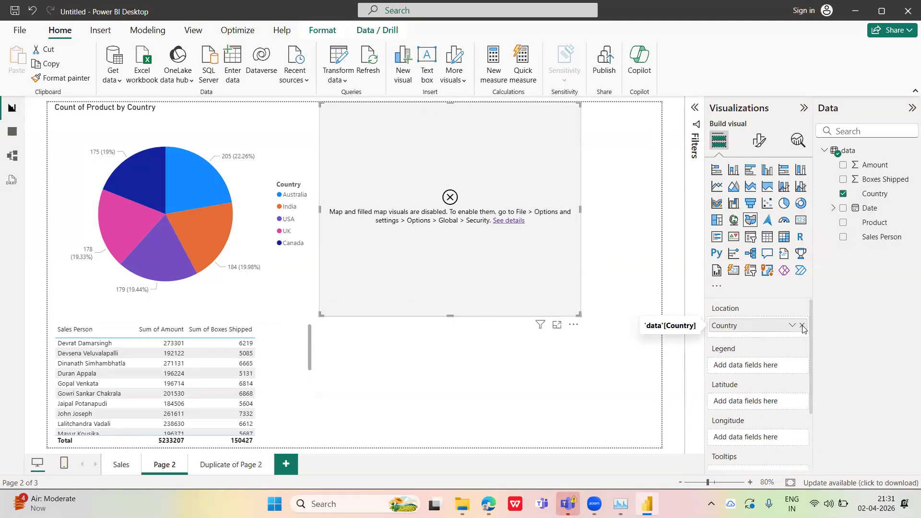
click(574, 326)
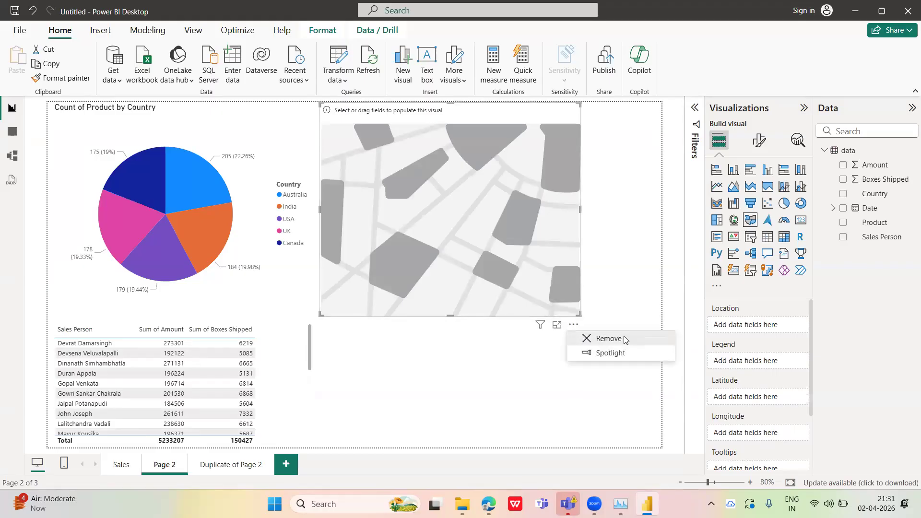
click(608, 338)
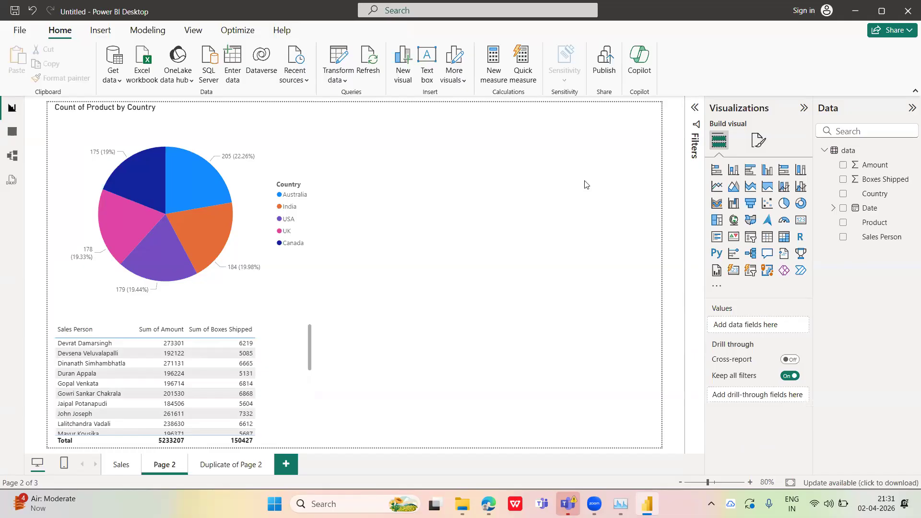
Remove the Amount field from the sales person table and convert the table into a clustered column chart
click(290, 360)
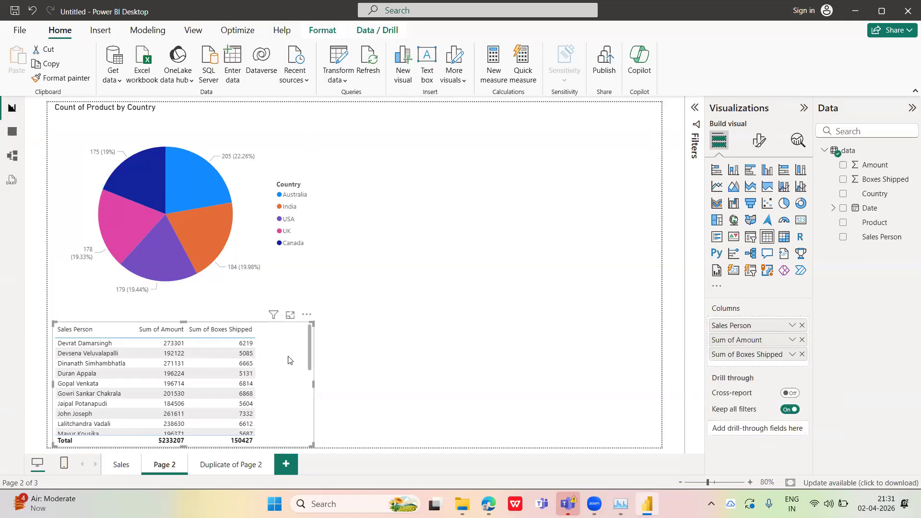
click(801, 340)
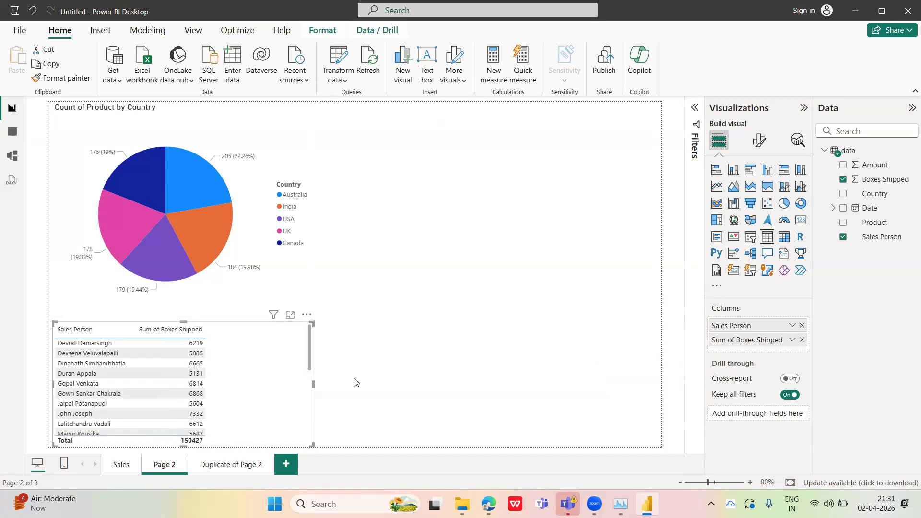
click(766, 170)
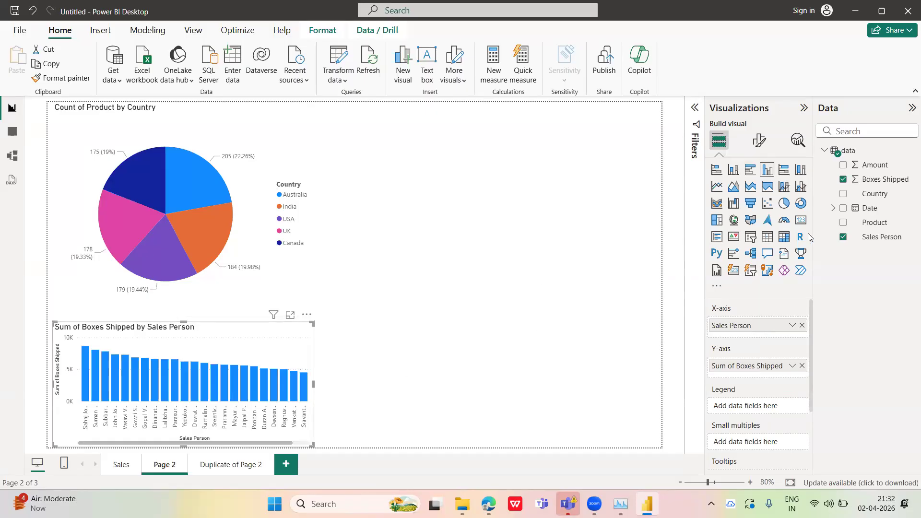
Try the sales person chart as a 100% stacked area, funnel and 100% stacked bar chart, settling on a 100% stacked column chart
click(771, 193)
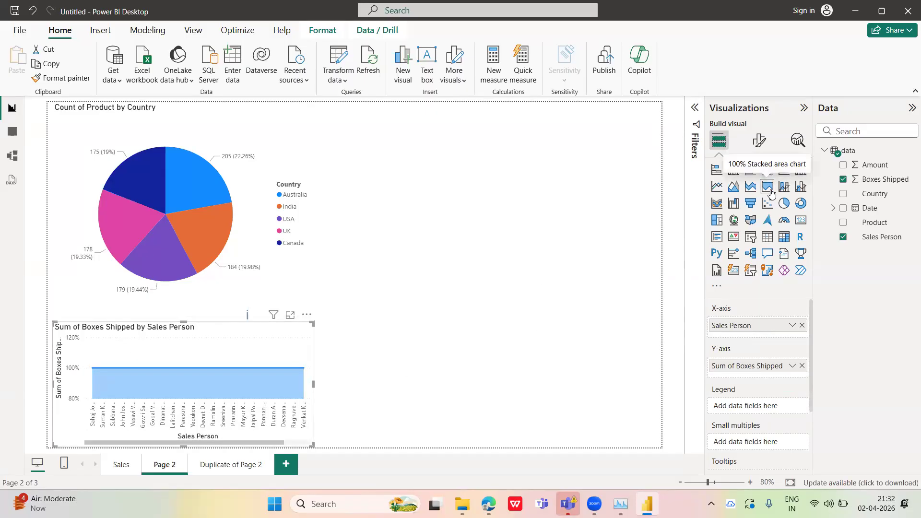
click(751, 203)
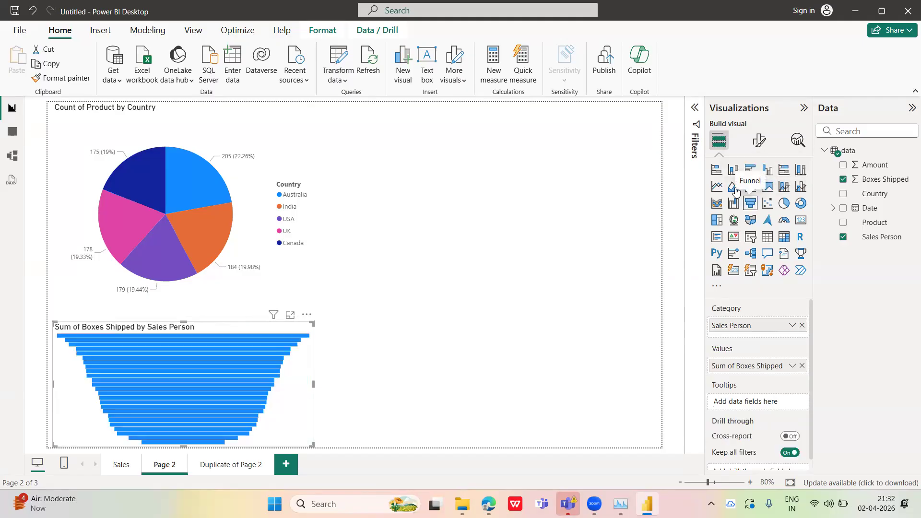
mouse_move(241, 337)
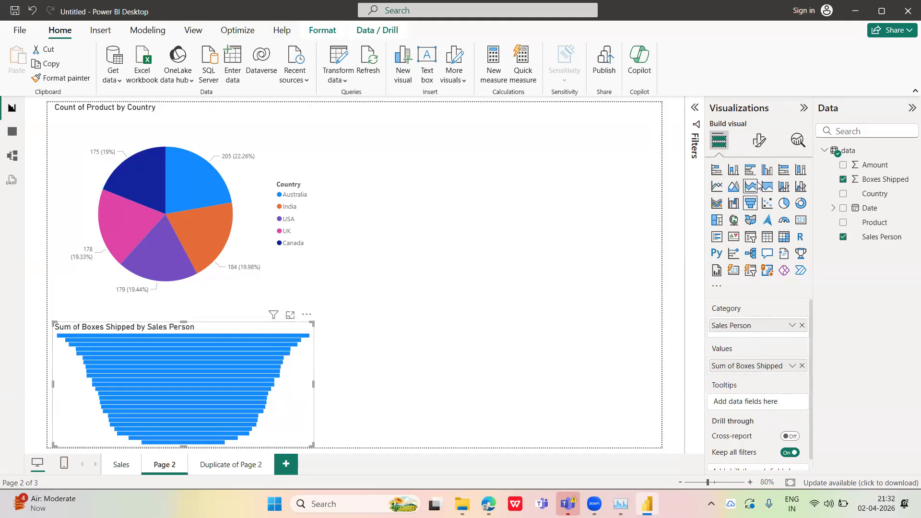
click(784, 170)
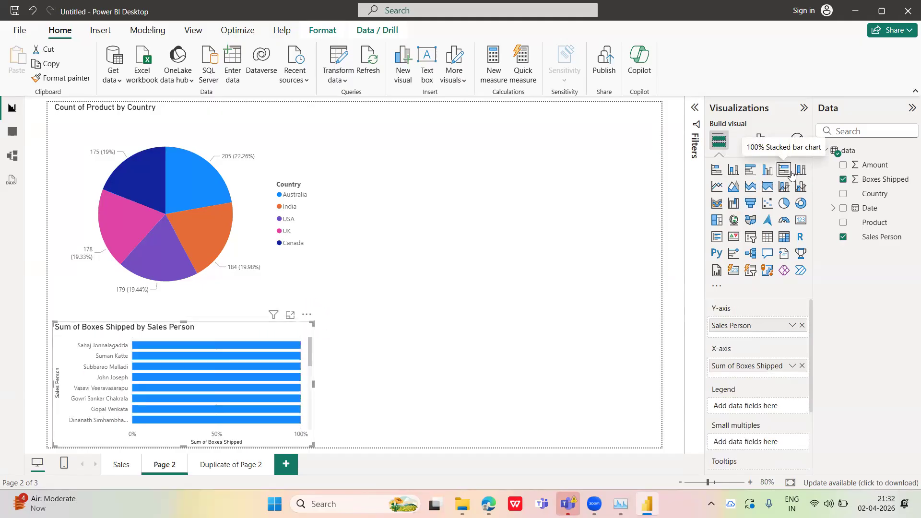
click(800, 170)
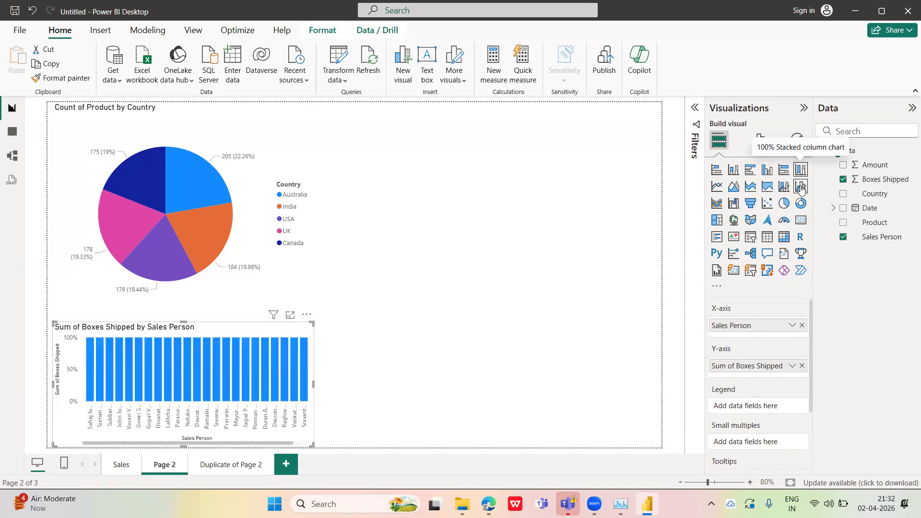
Try the Country pie chart as a donut with Boxes Shipped and then Amount as details, removing each and returning to a pie chart
click(258, 172)
click(800, 203)
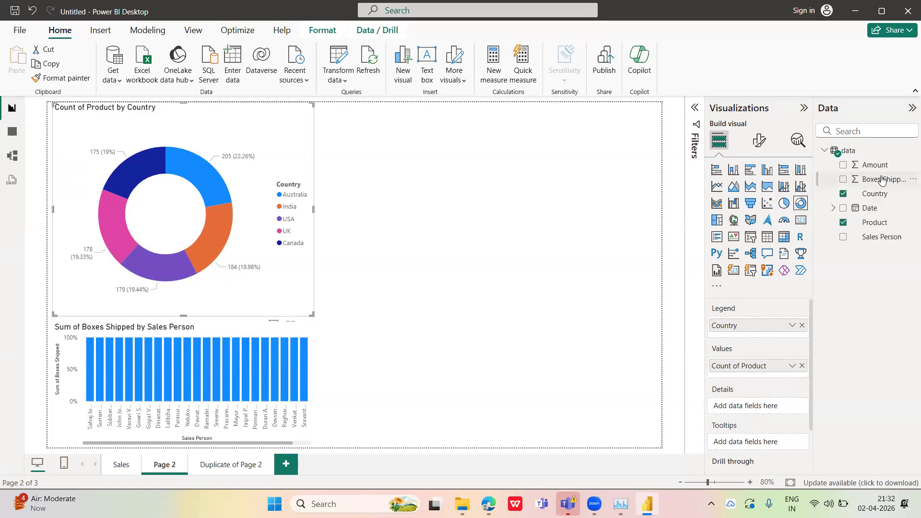
drag(877, 184, 754, 408)
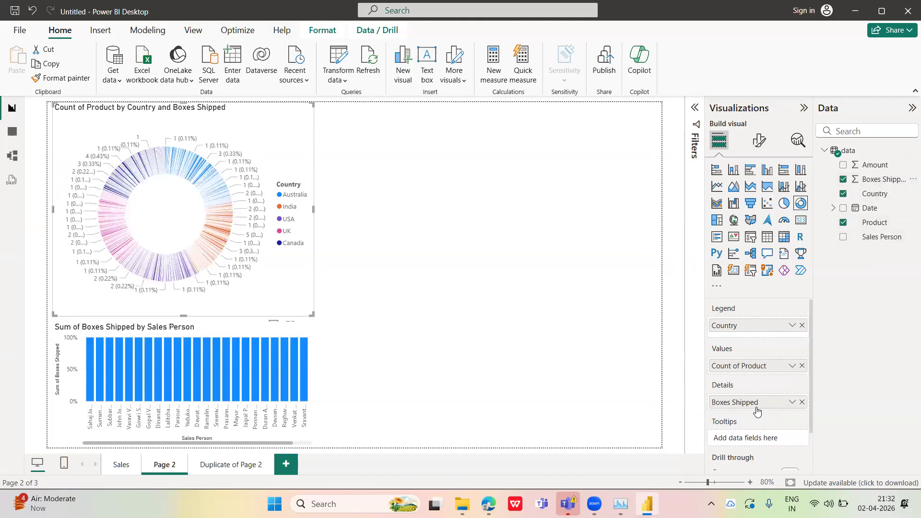
click(802, 403)
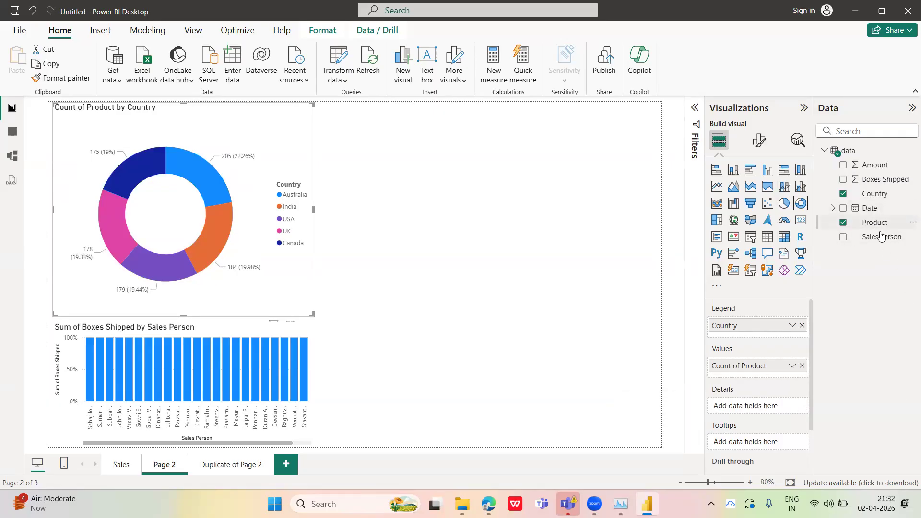
drag(873, 165, 753, 408)
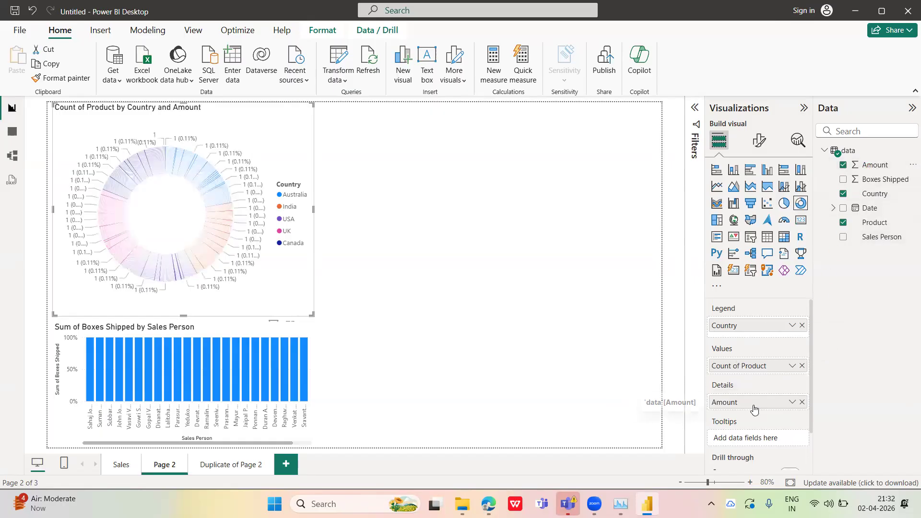
click(801, 403)
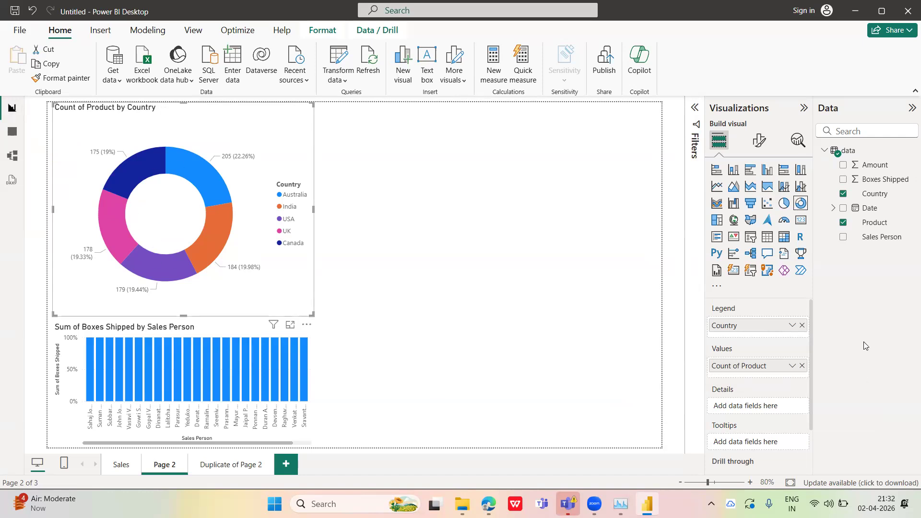
click(784, 203)
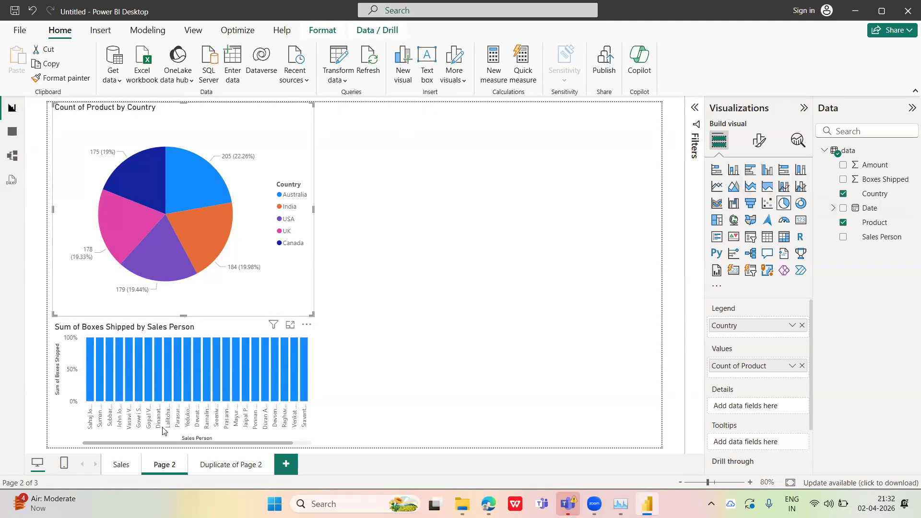
View the Sales page filtered to Canada with the Country slicer and clear the selection again
click(127, 465)
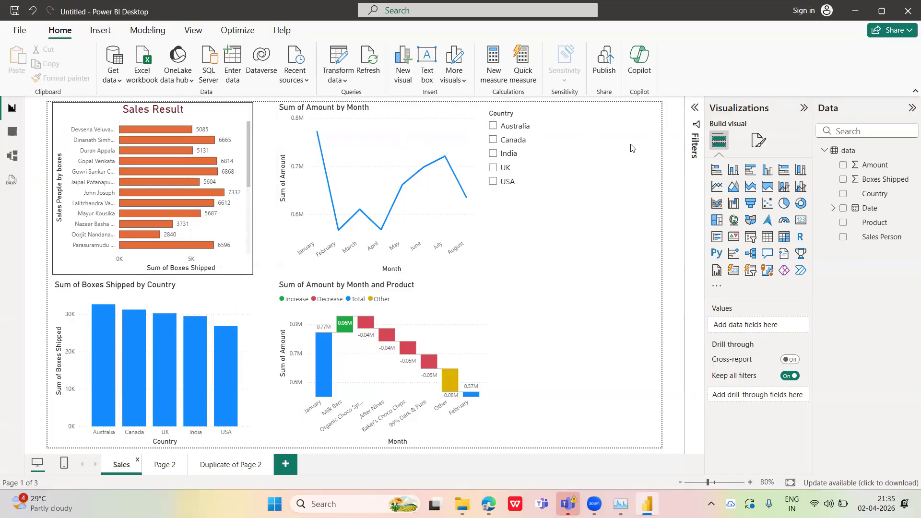
click(493, 140)
click(493, 139)
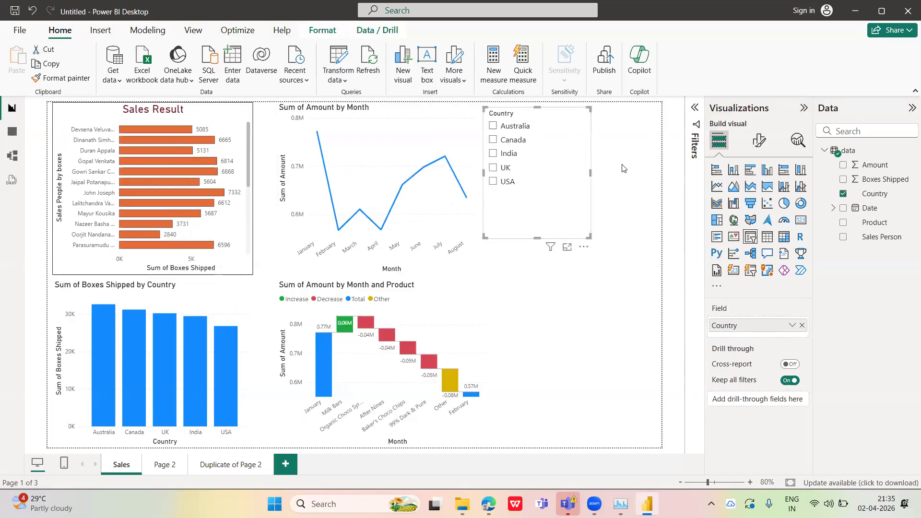